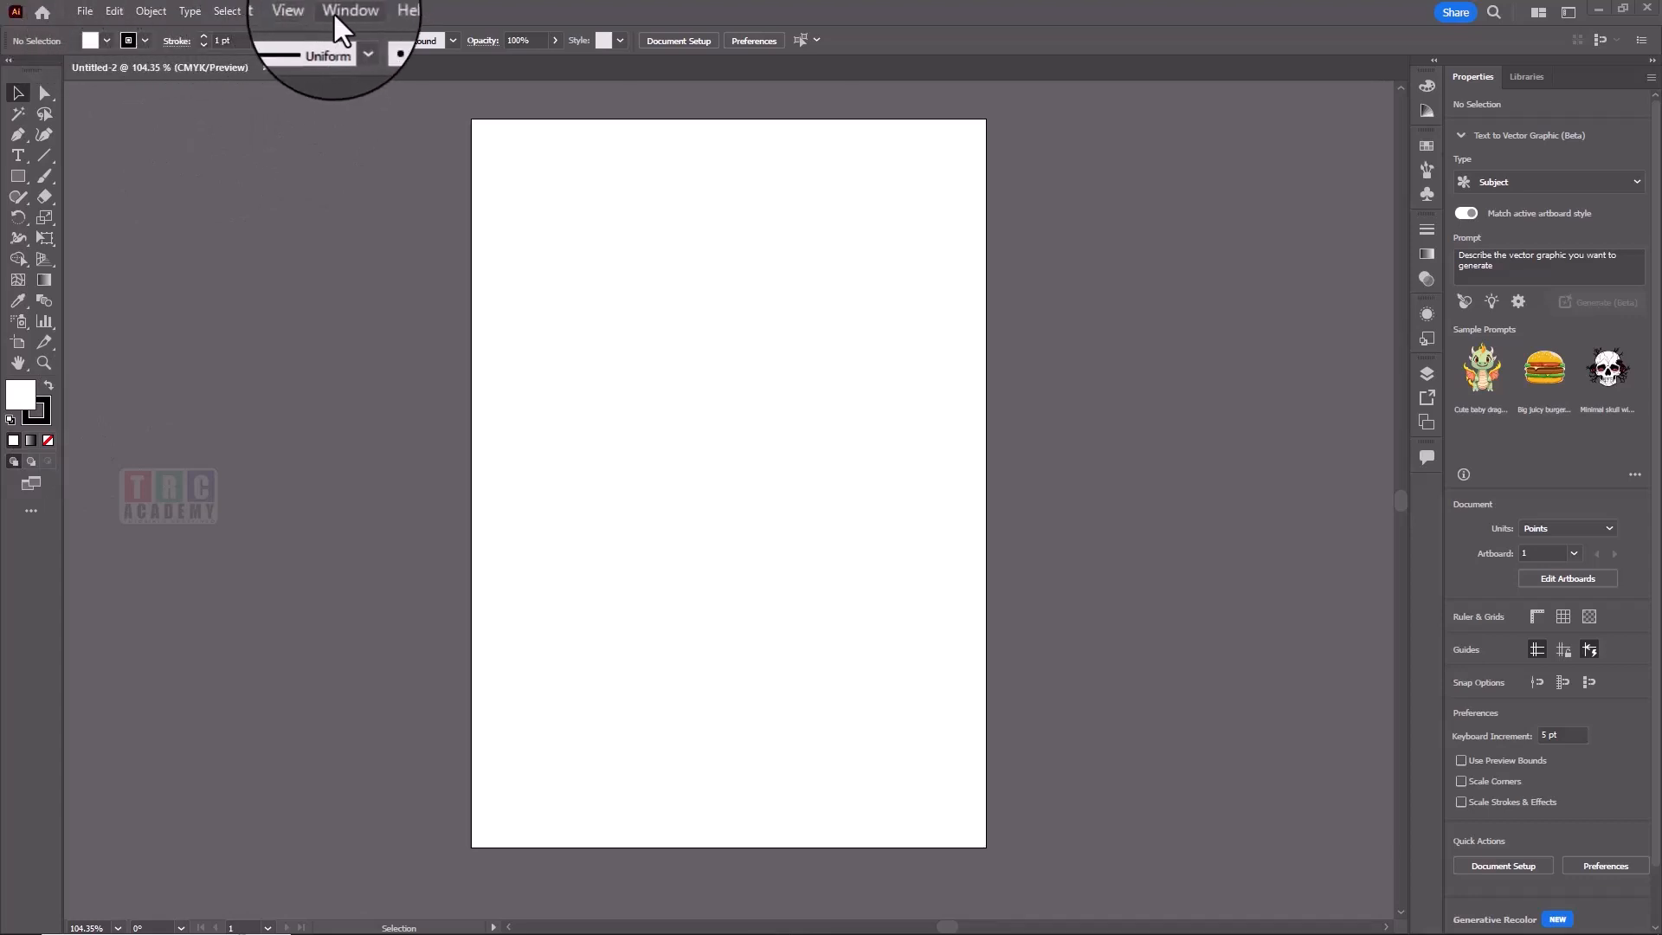
pyautogui.click(86, 11)
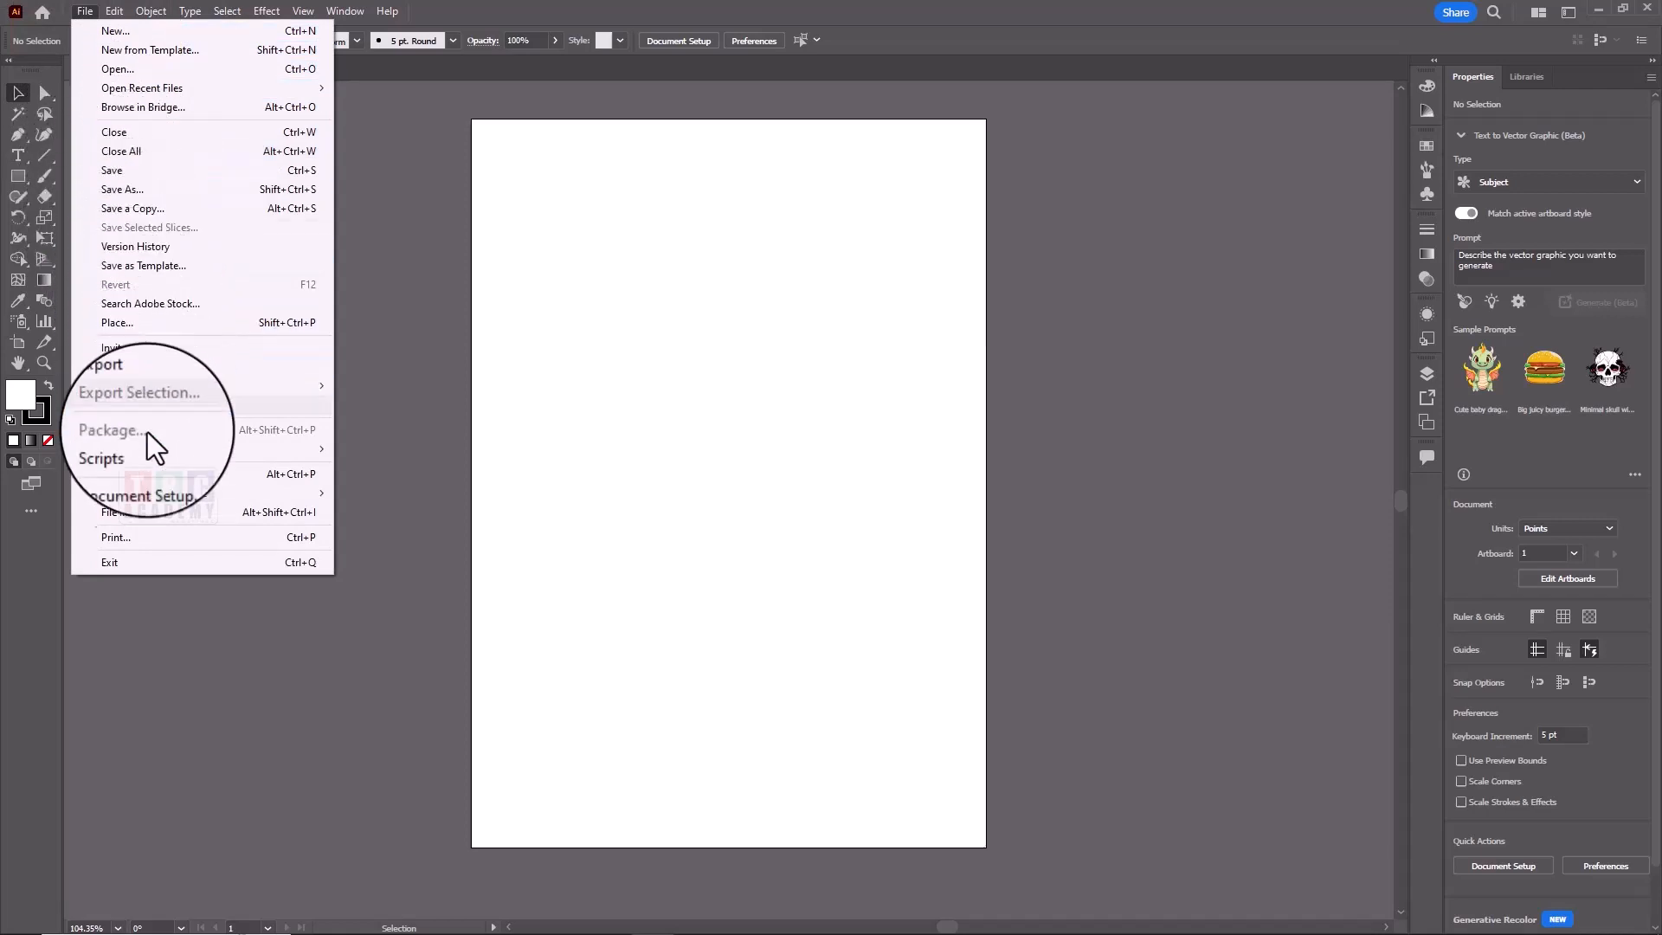
pyautogui.moveTo(111, 10)
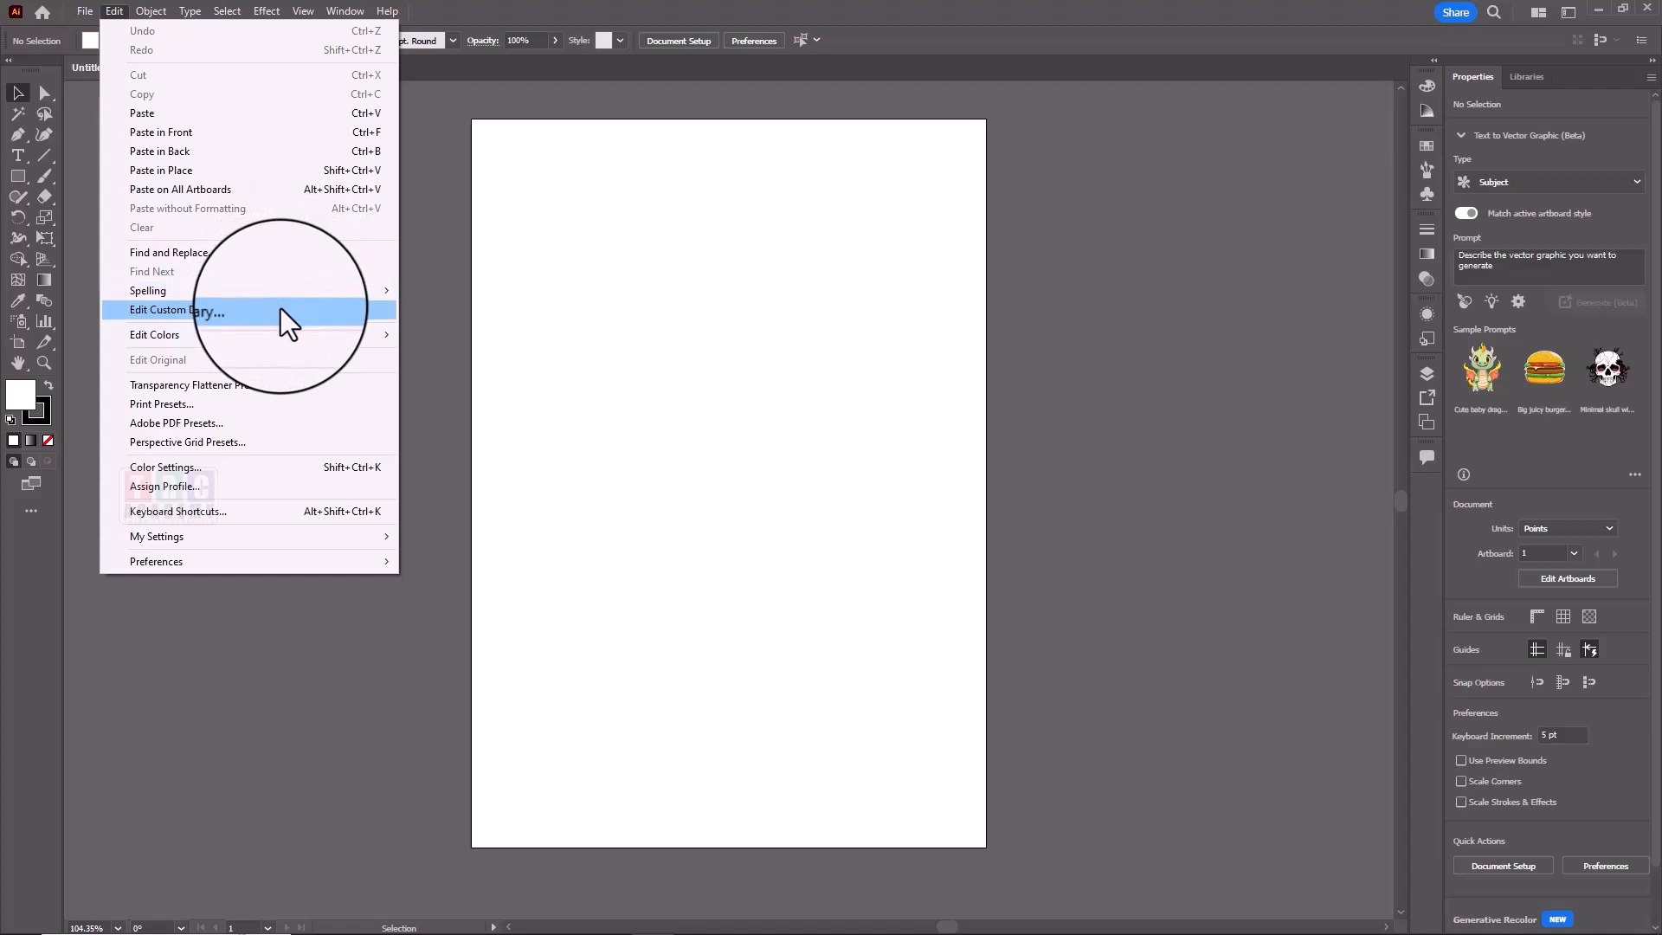
pyautogui.moveTo(279, 330)
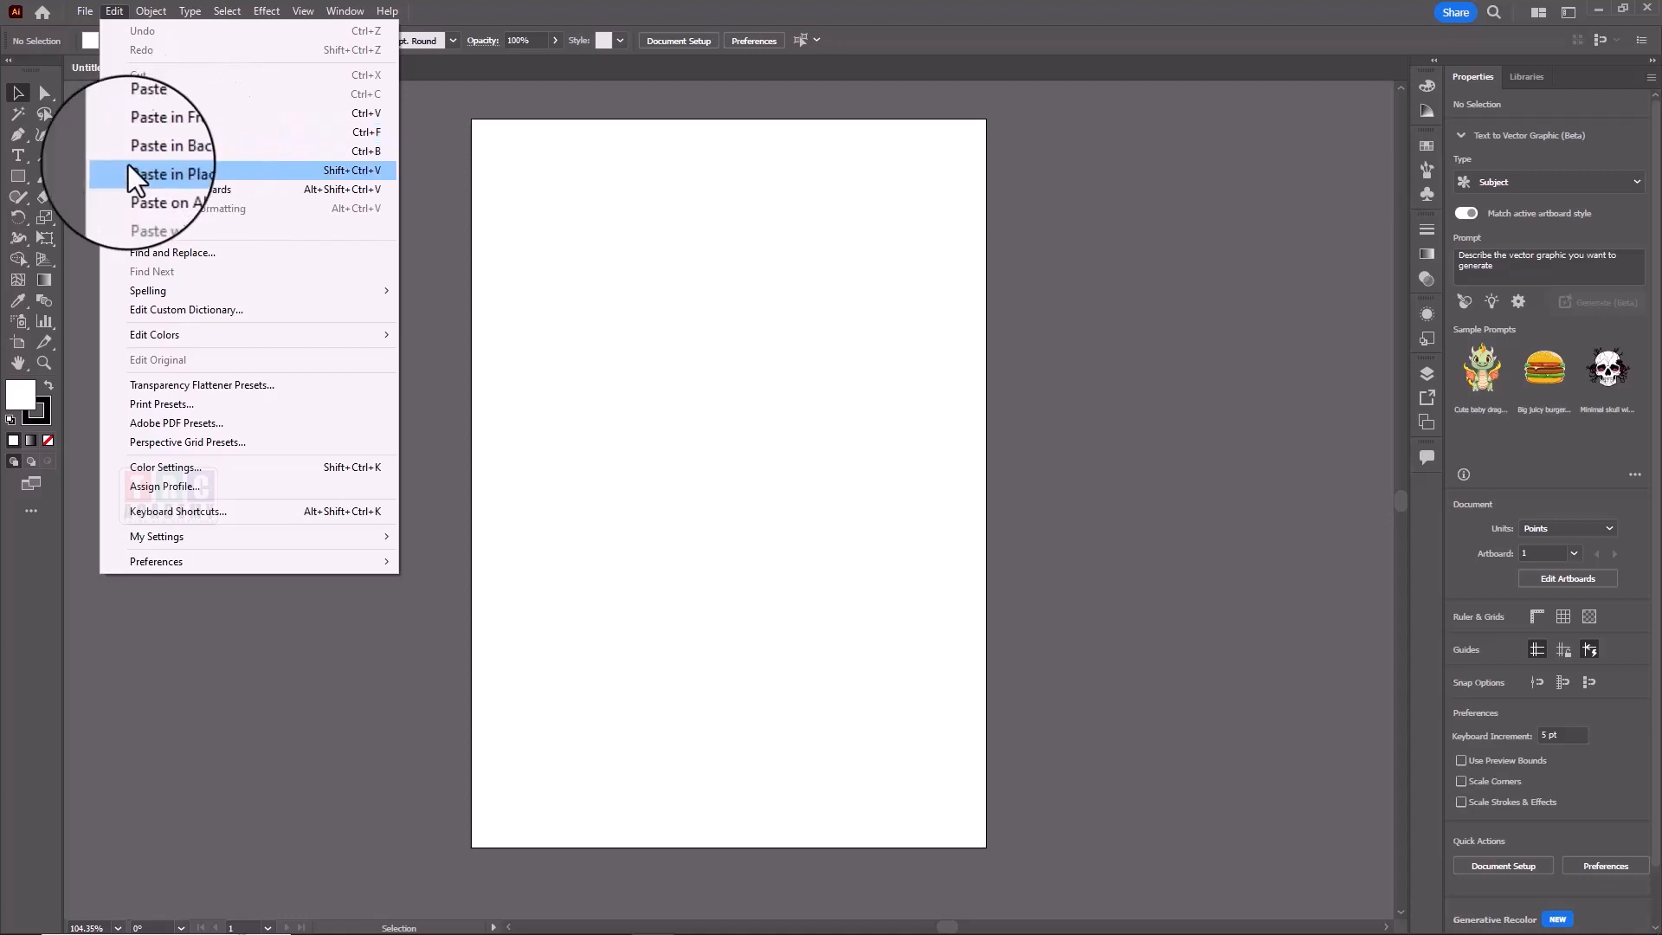
# Step: Draw a rectangle about 178 by 149 pt in the artboard's upper middle and fill it with magenta F800FF
pyautogui.click(23, 174)
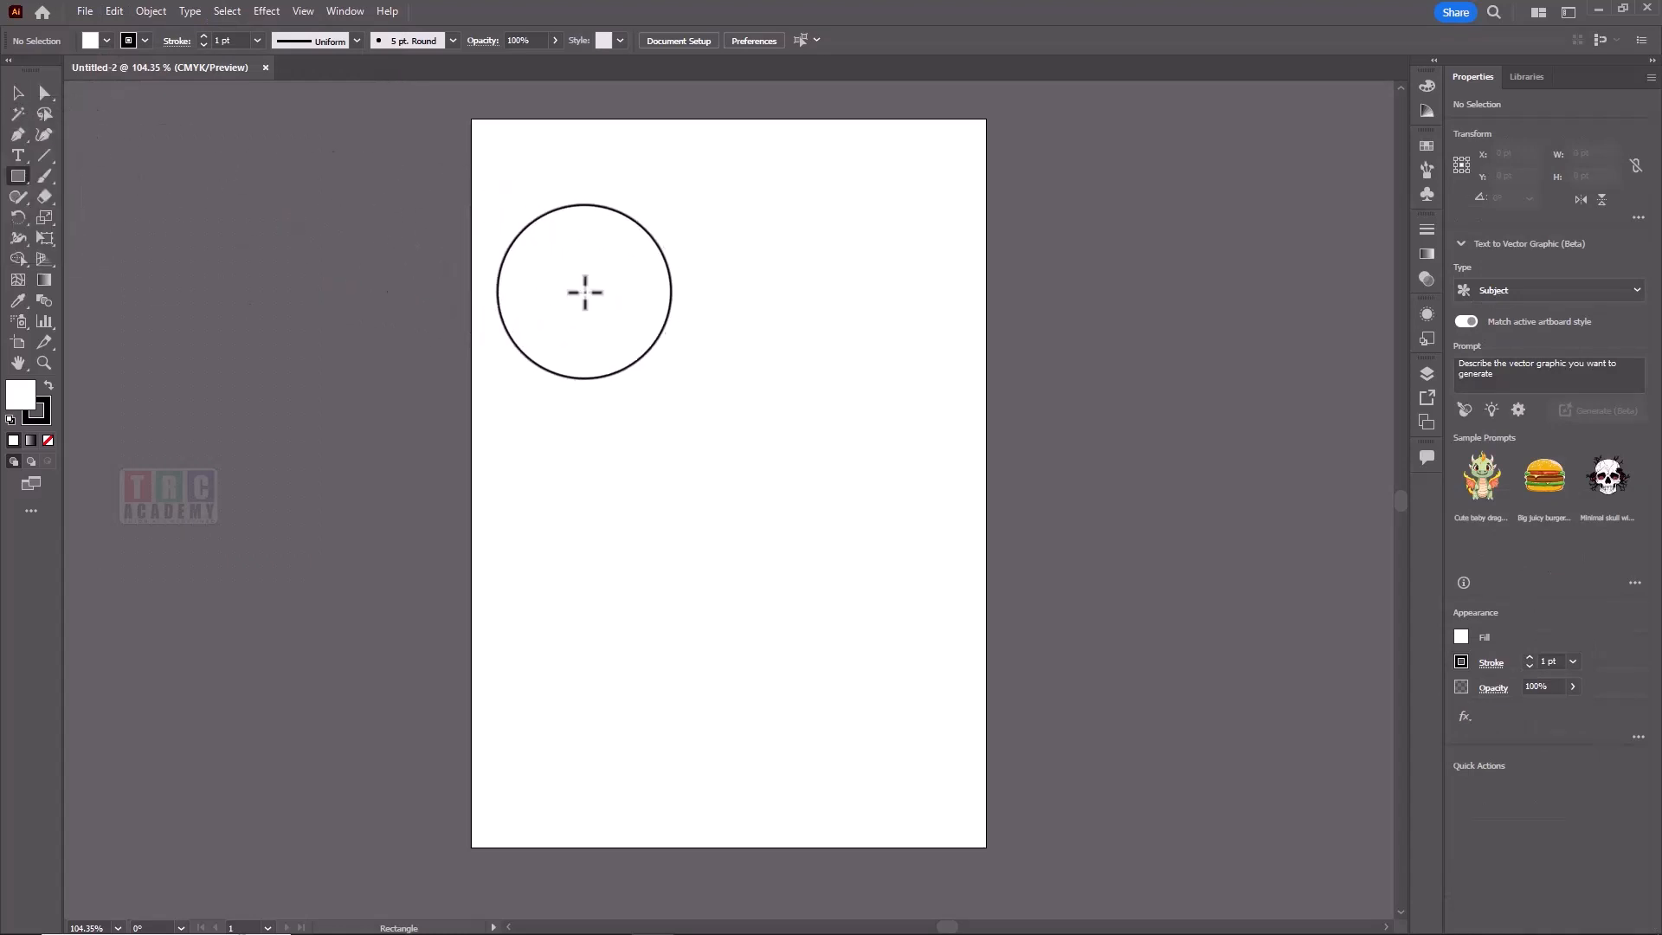
pyautogui.moveTo(585, 292); pyautogui.dragTo(739, 419)
pyautogui.click(17, 92)
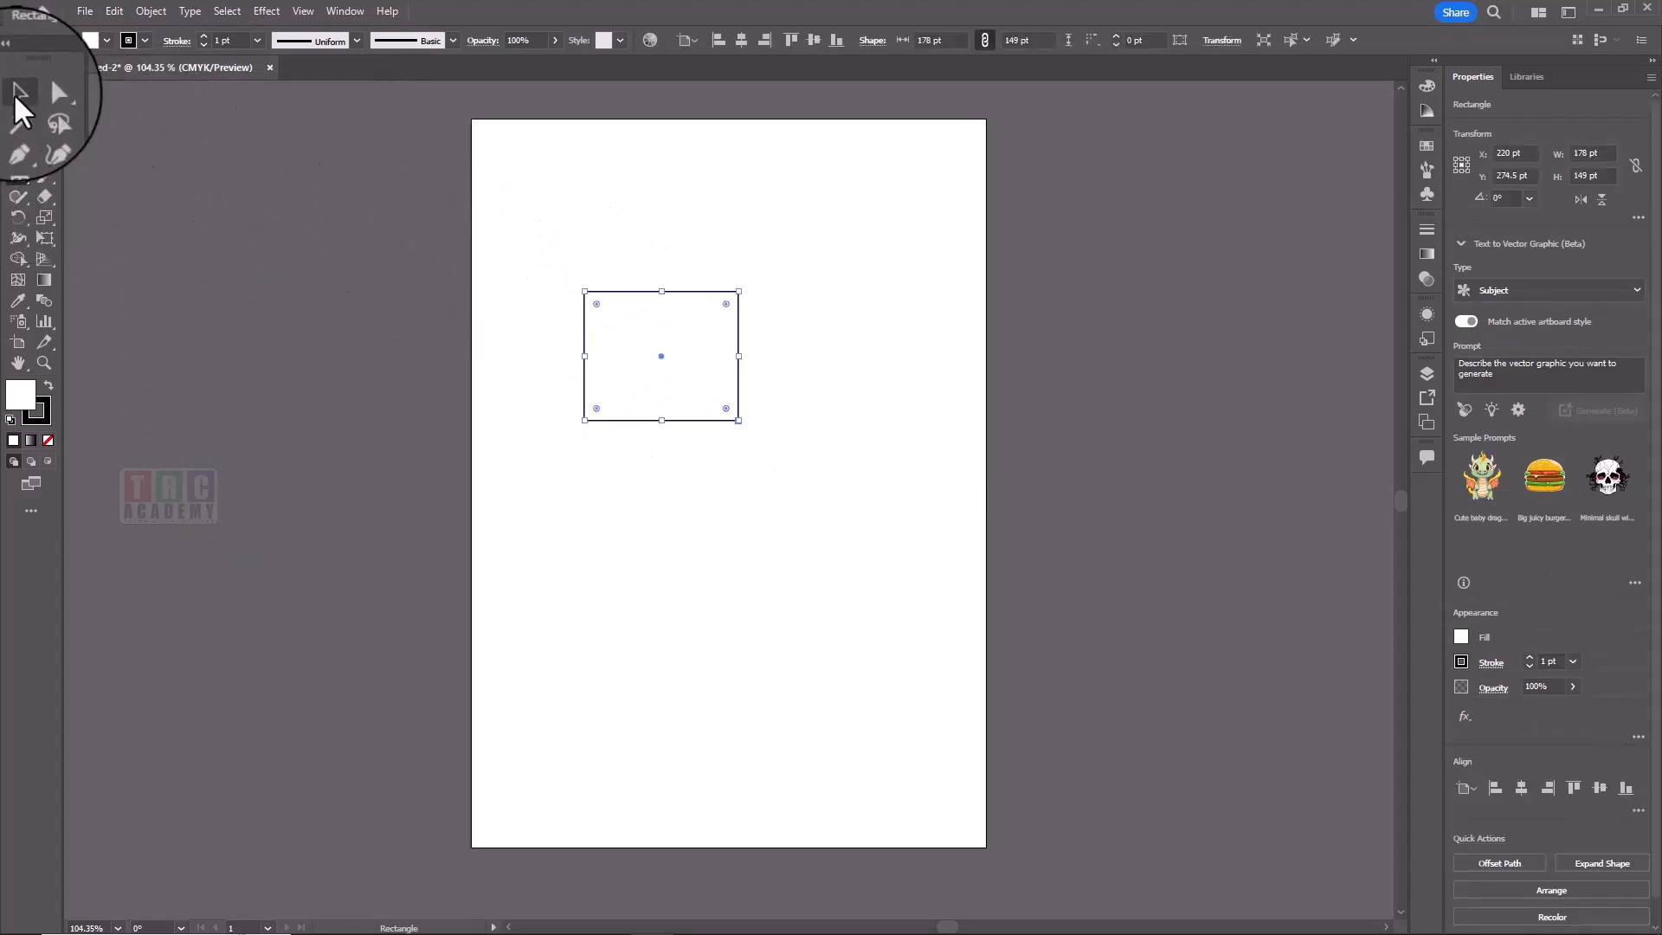
pyautogui.doubleClick(25, 400)
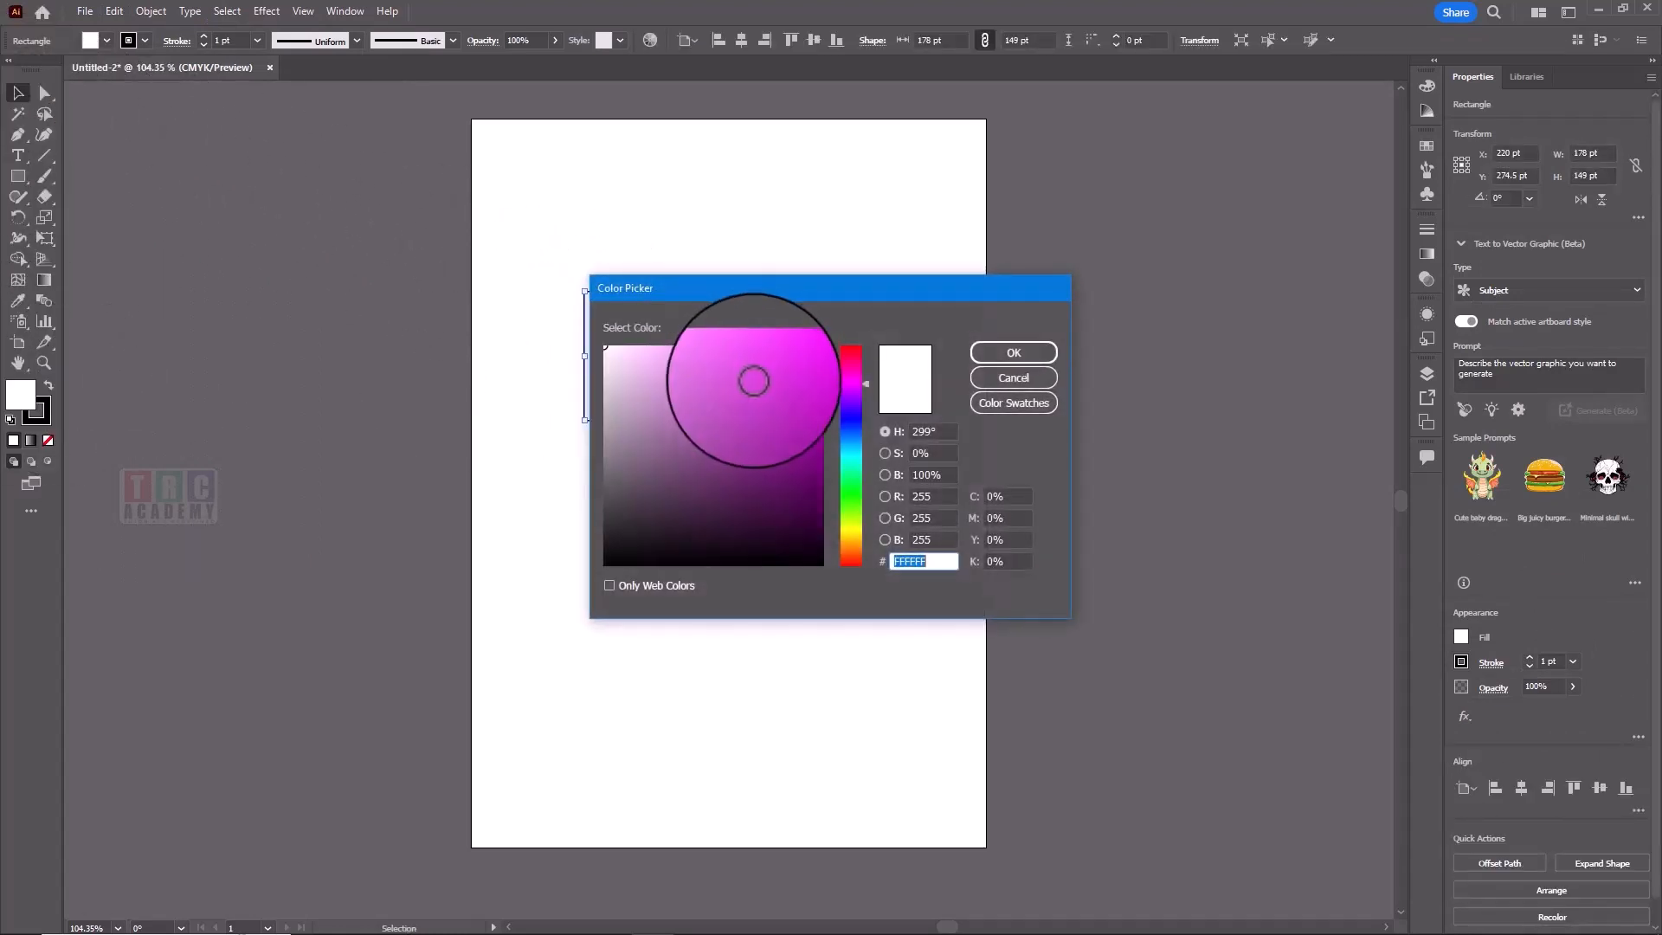
pyautogui.moveTo(762, 372); pyautogui.dragTo(822, 347)
pyautogui.click(1008, 357)
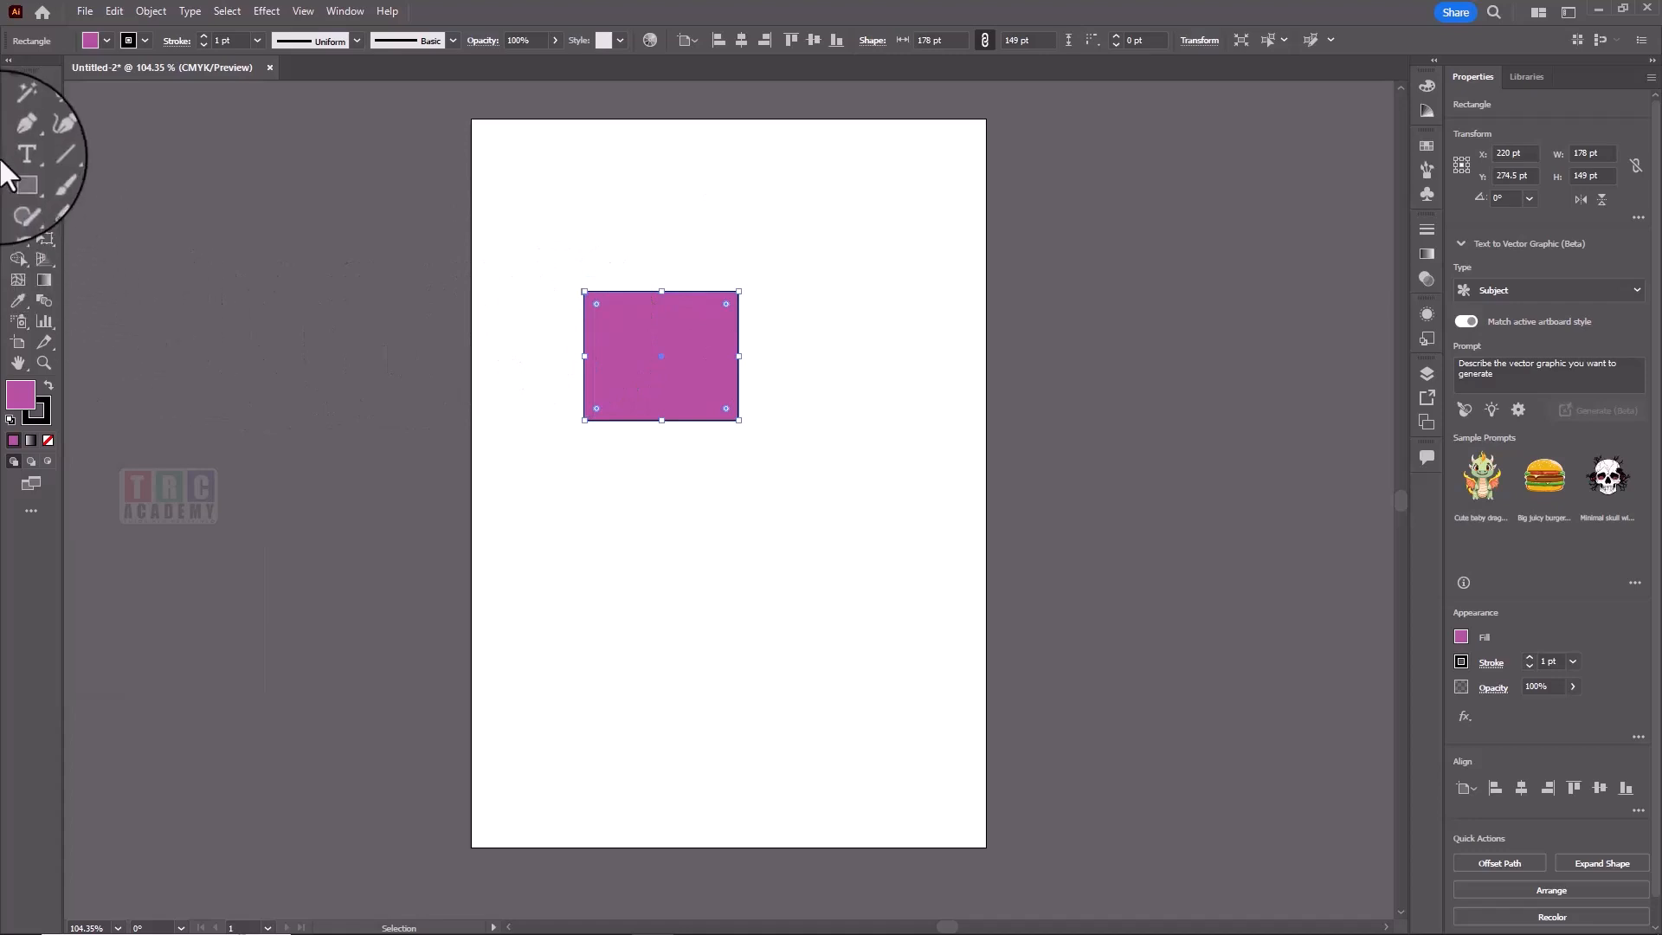
# Step: Draw an ellipse about 214 by 193 pt overlapping the rectangle's lower right corner and fill it with green 0CE516
pyautogui.moveTo(17, 176); pyautogui.dragTo(74, 215)
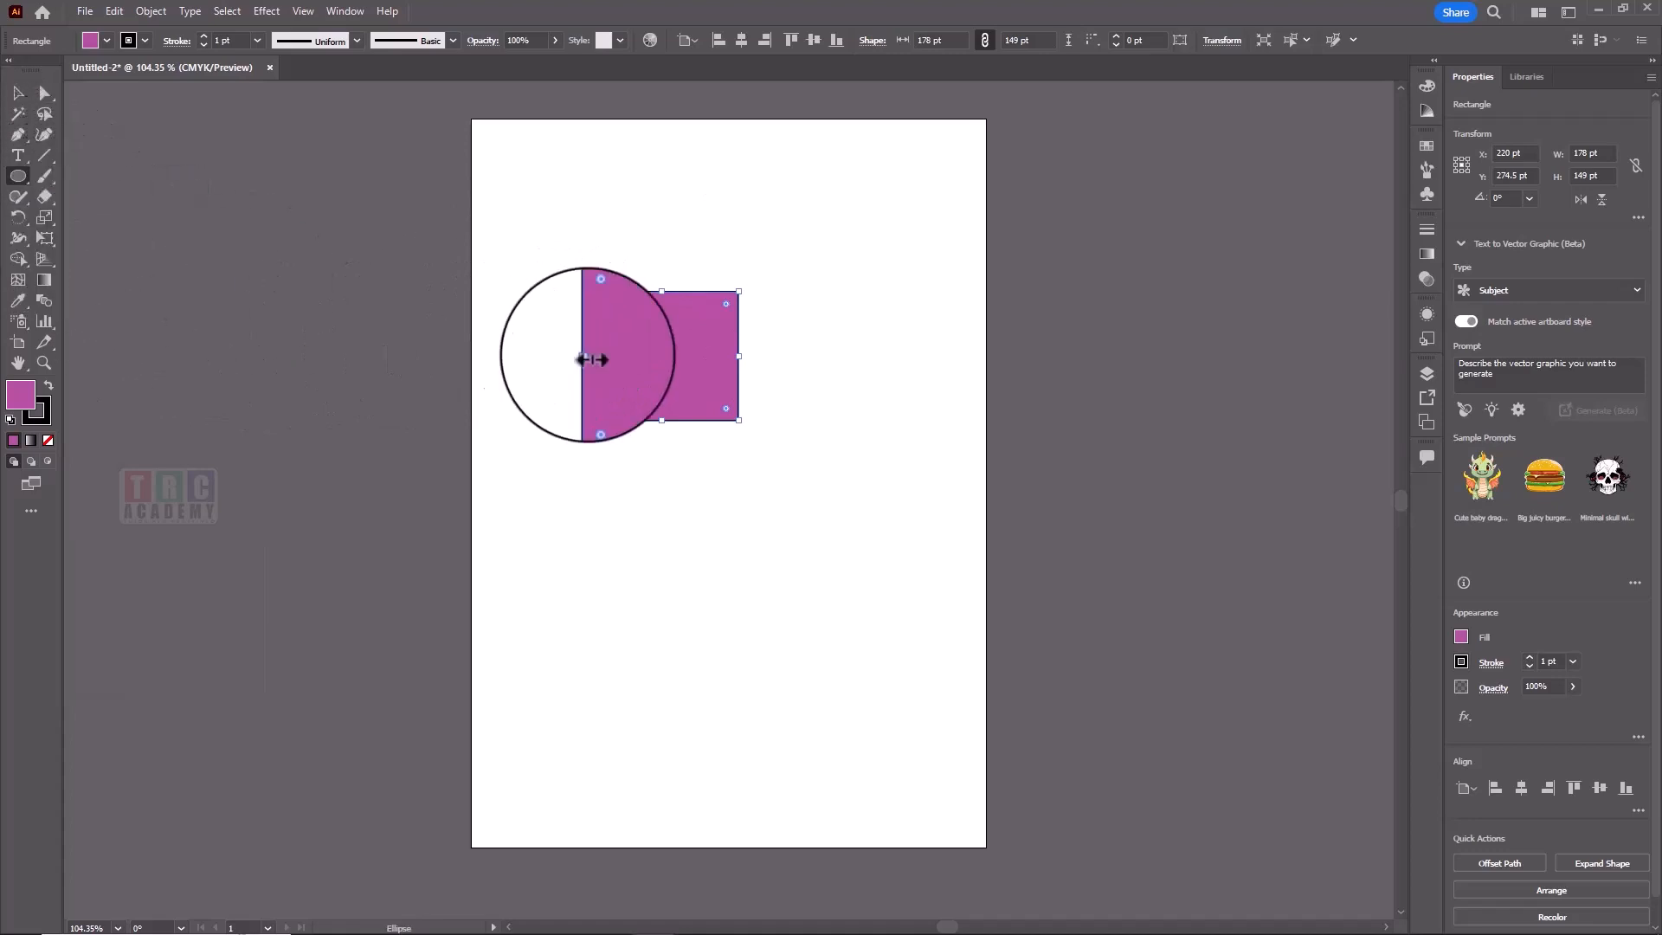
pyautogui.moveTo(658, 331); pyautogui.dragTo(844, 496)
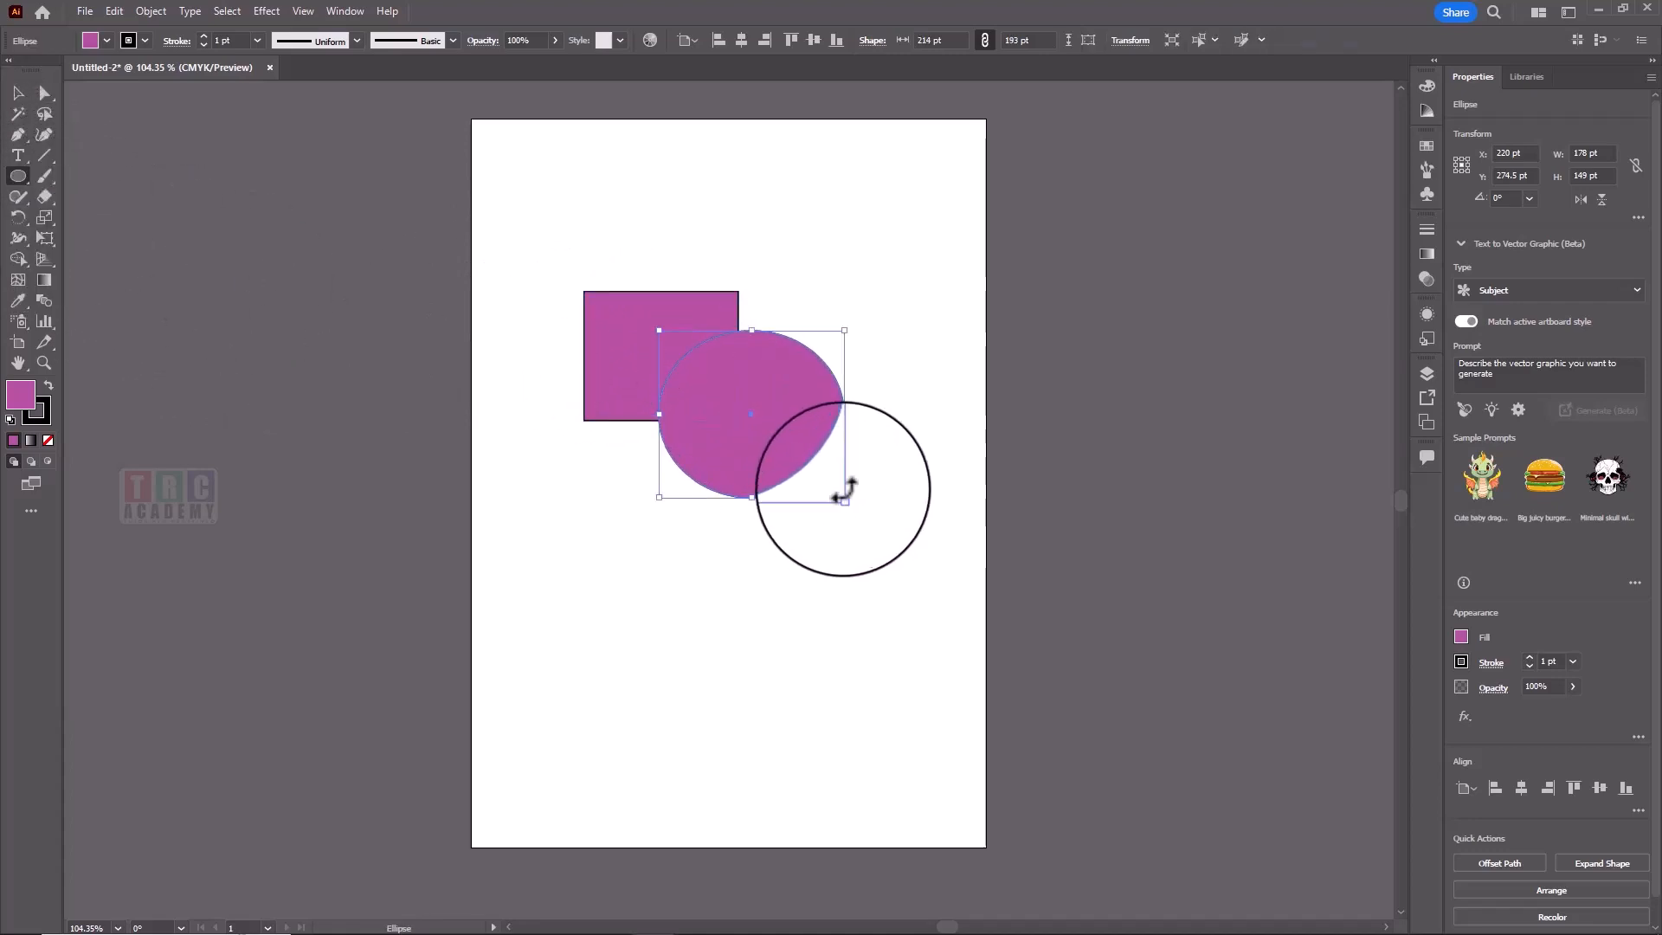
pyautogui.click(17, 93)
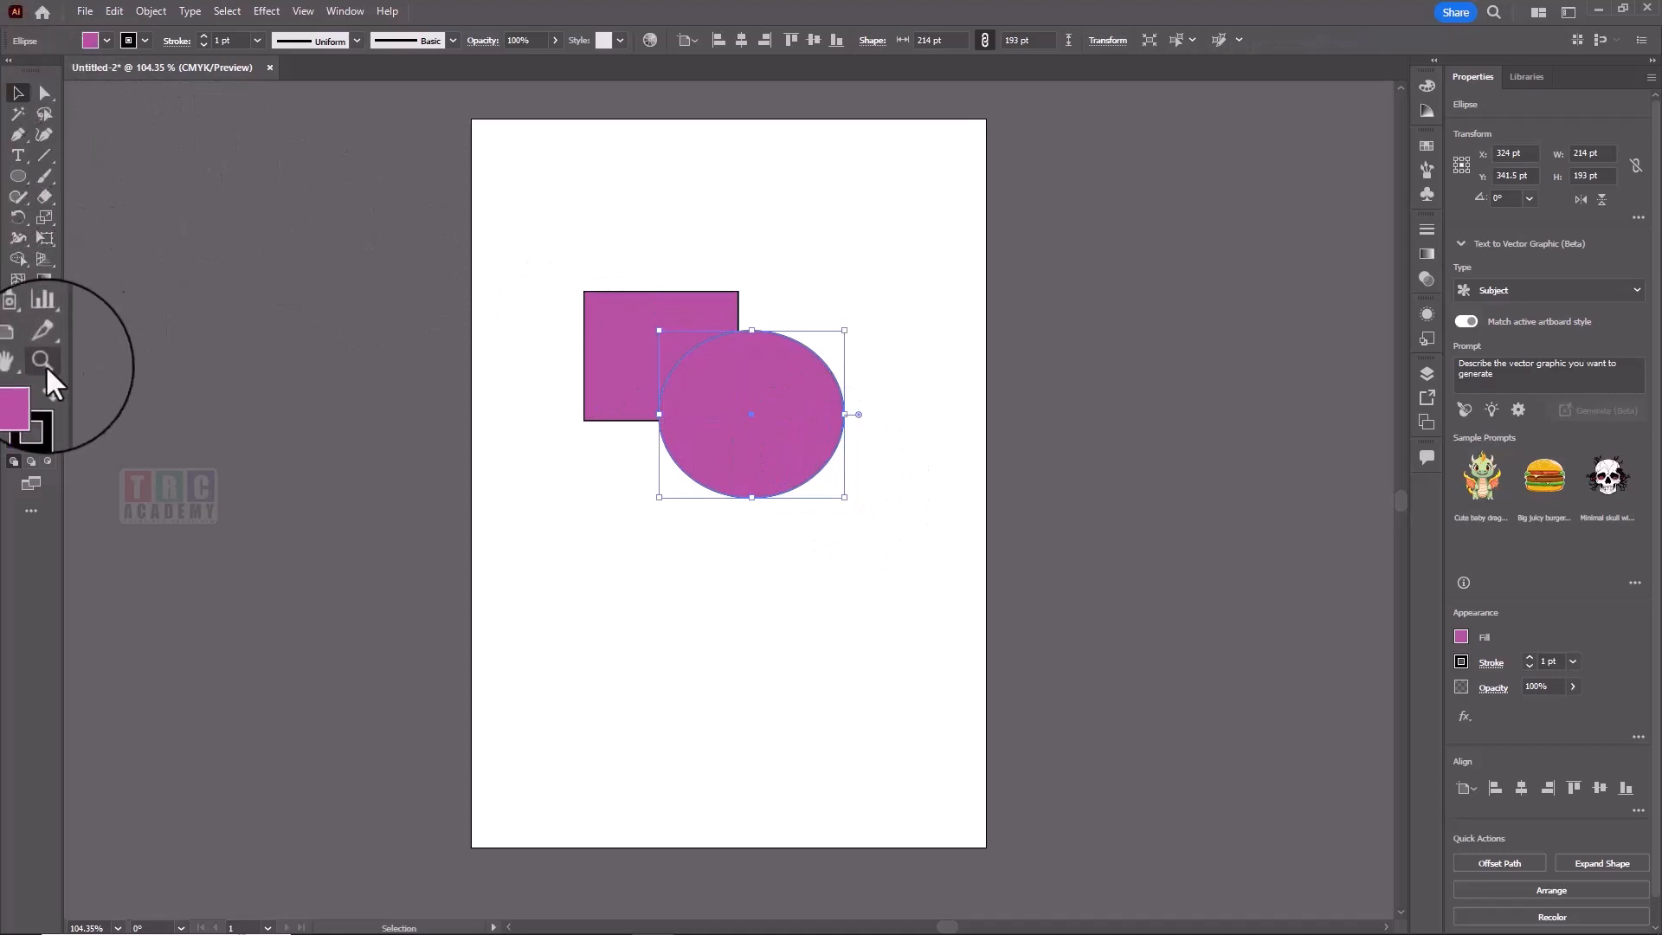
pyautogui.doubleClick(17, 390)
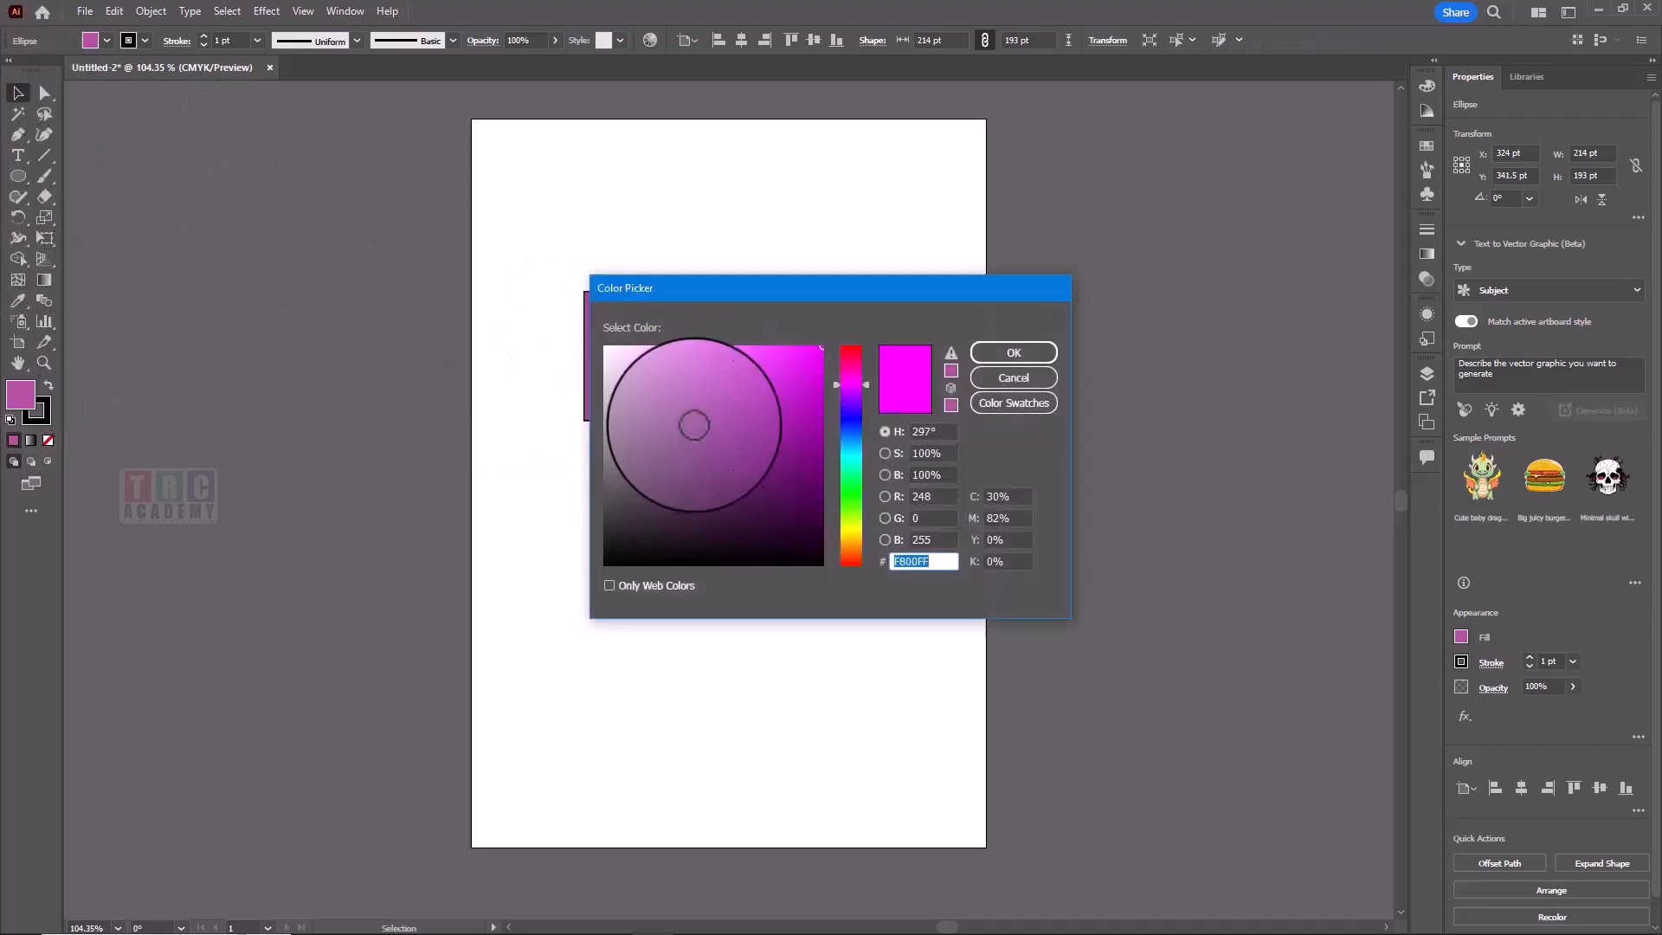
pyautogui.click(852, 490)
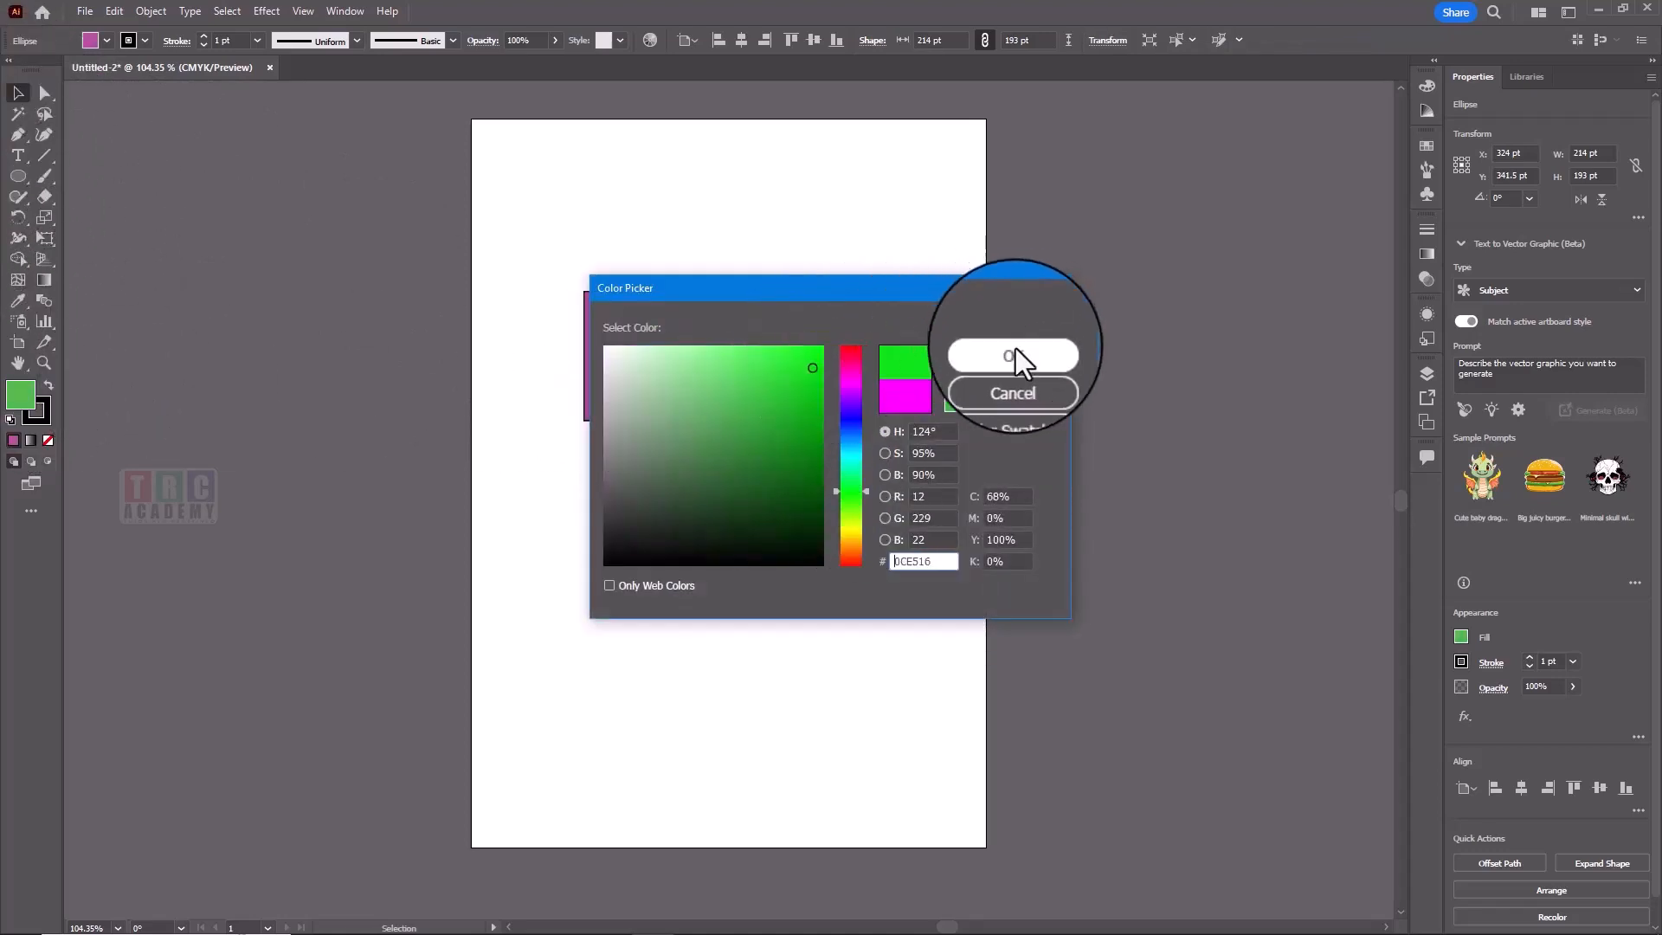
pyautogui.click(1014, 352)
# Step: Cut the magenta rectangle and paste it in front of the green ellipse
pyautogui.moveTo(697, 298); pyautogui.dragTo(764, 374)
pyautogui.click(763, 372)
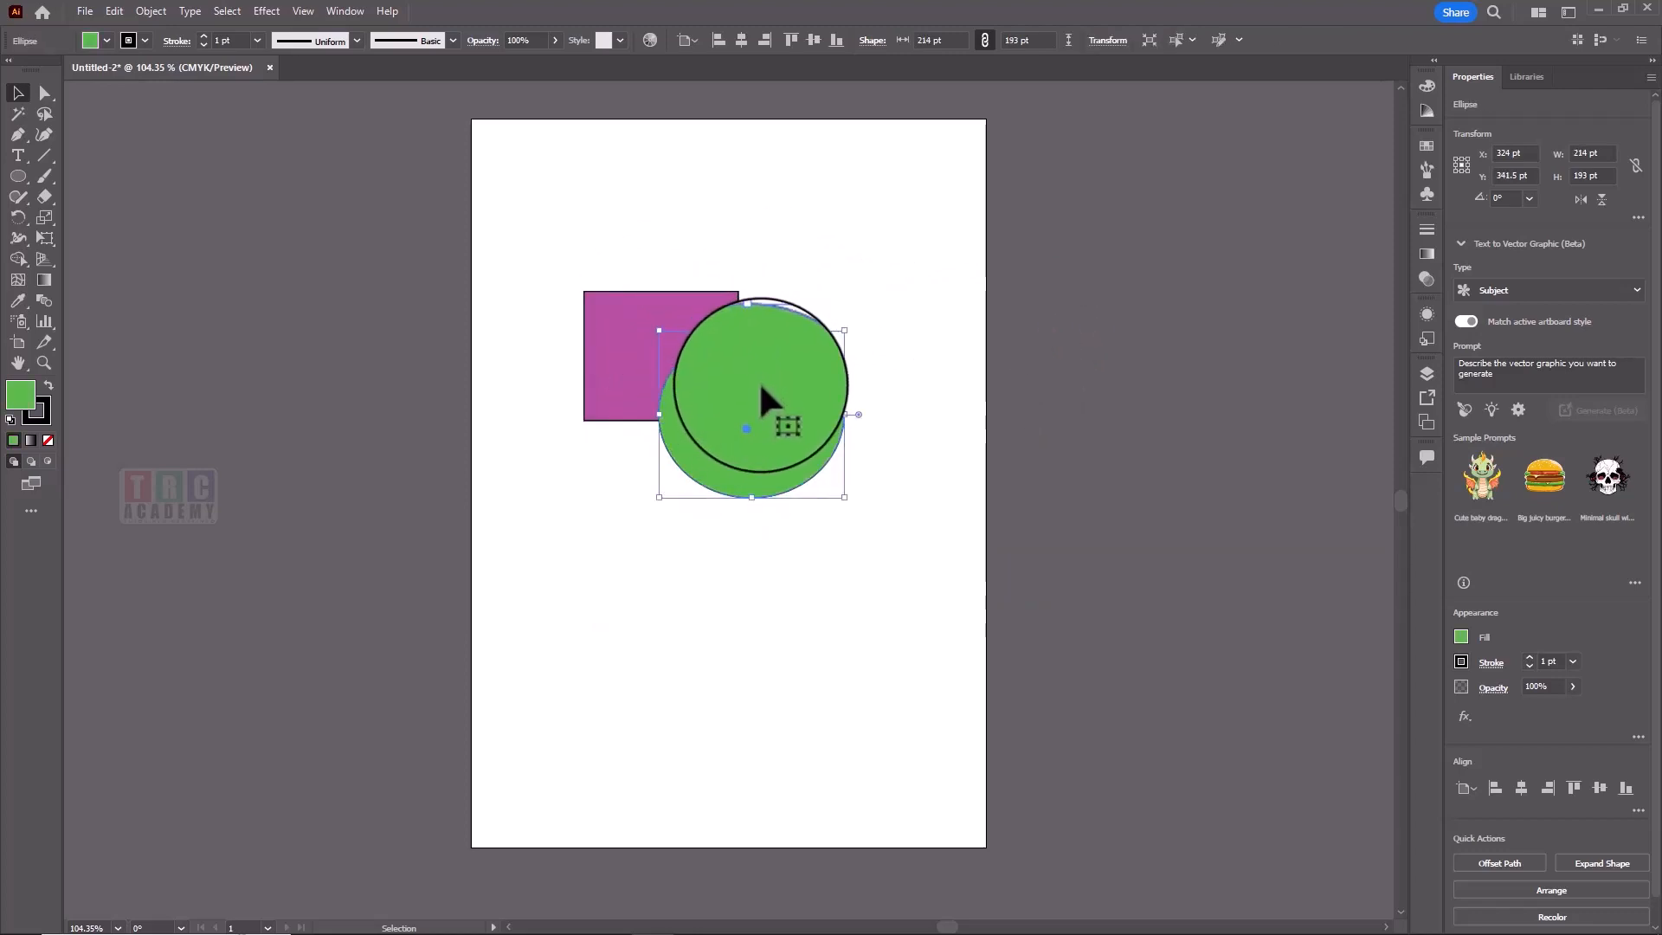
pyautogui.click(649, 312)
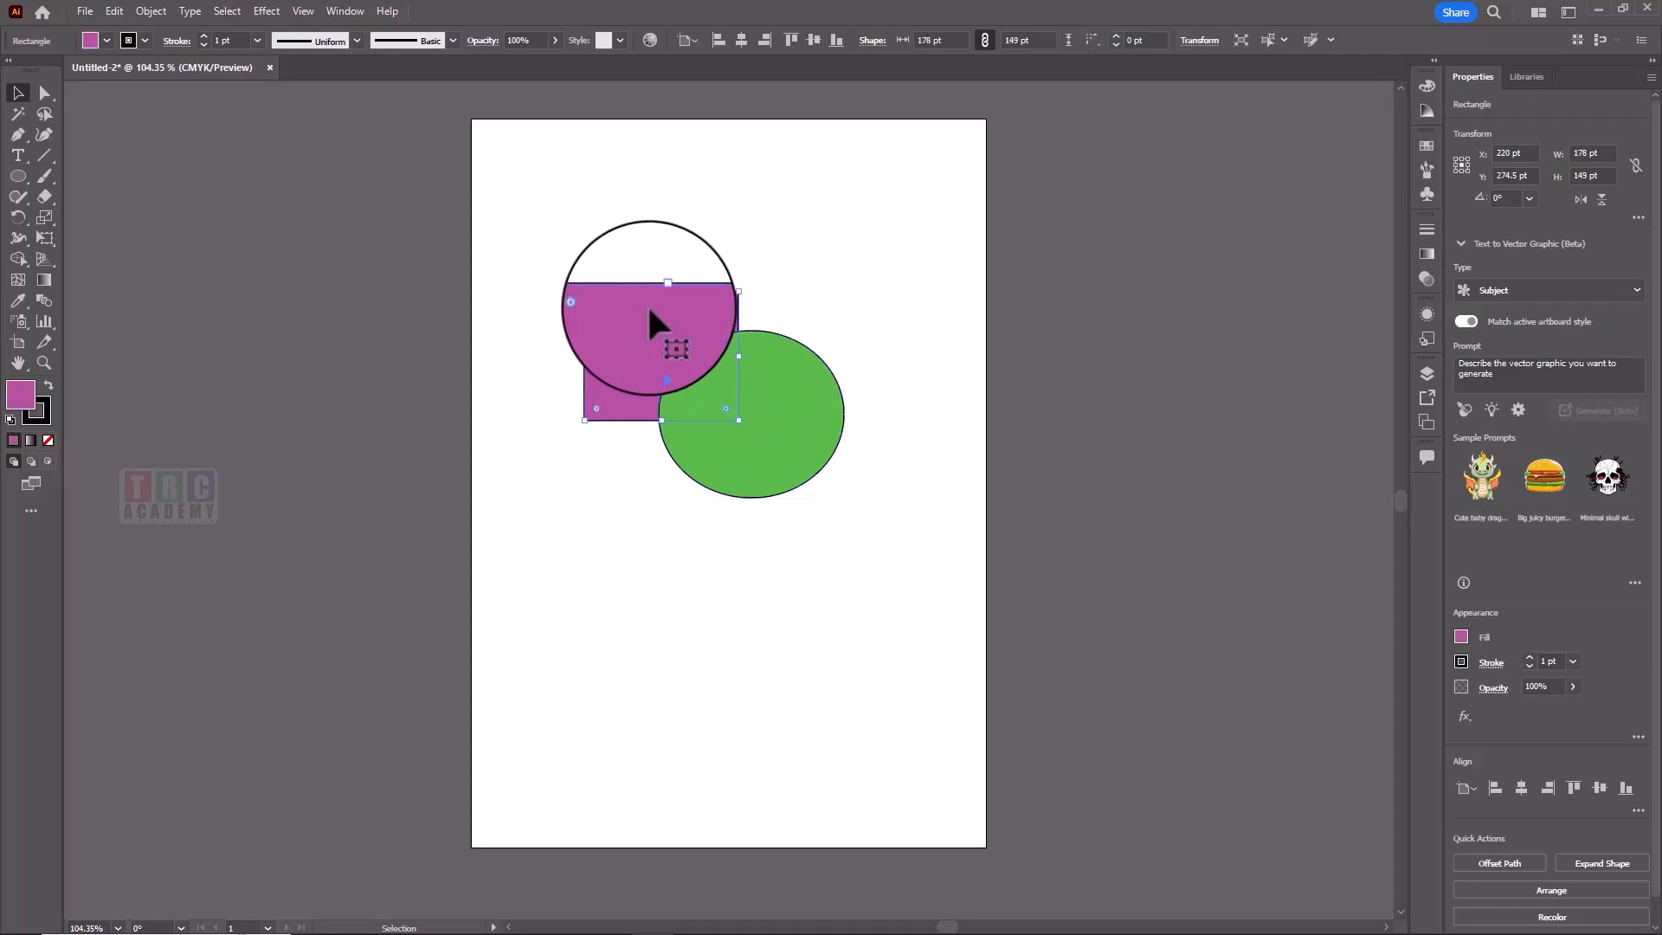
pyautogui.click(115, 10)
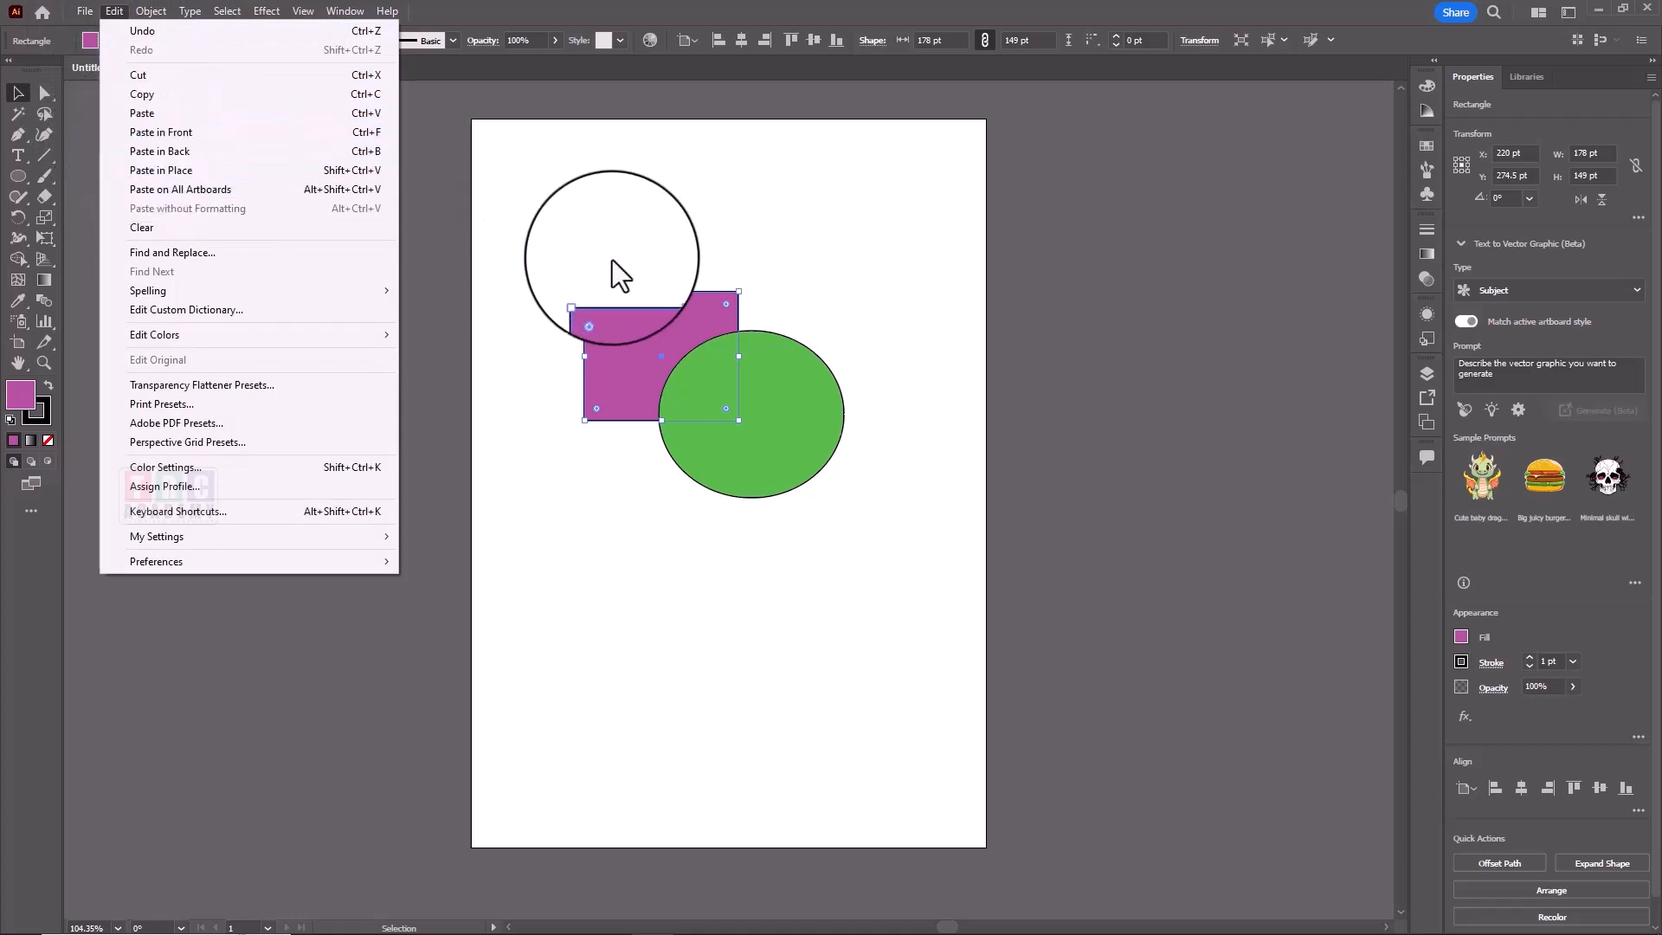
pyautogui.click(201, 77)
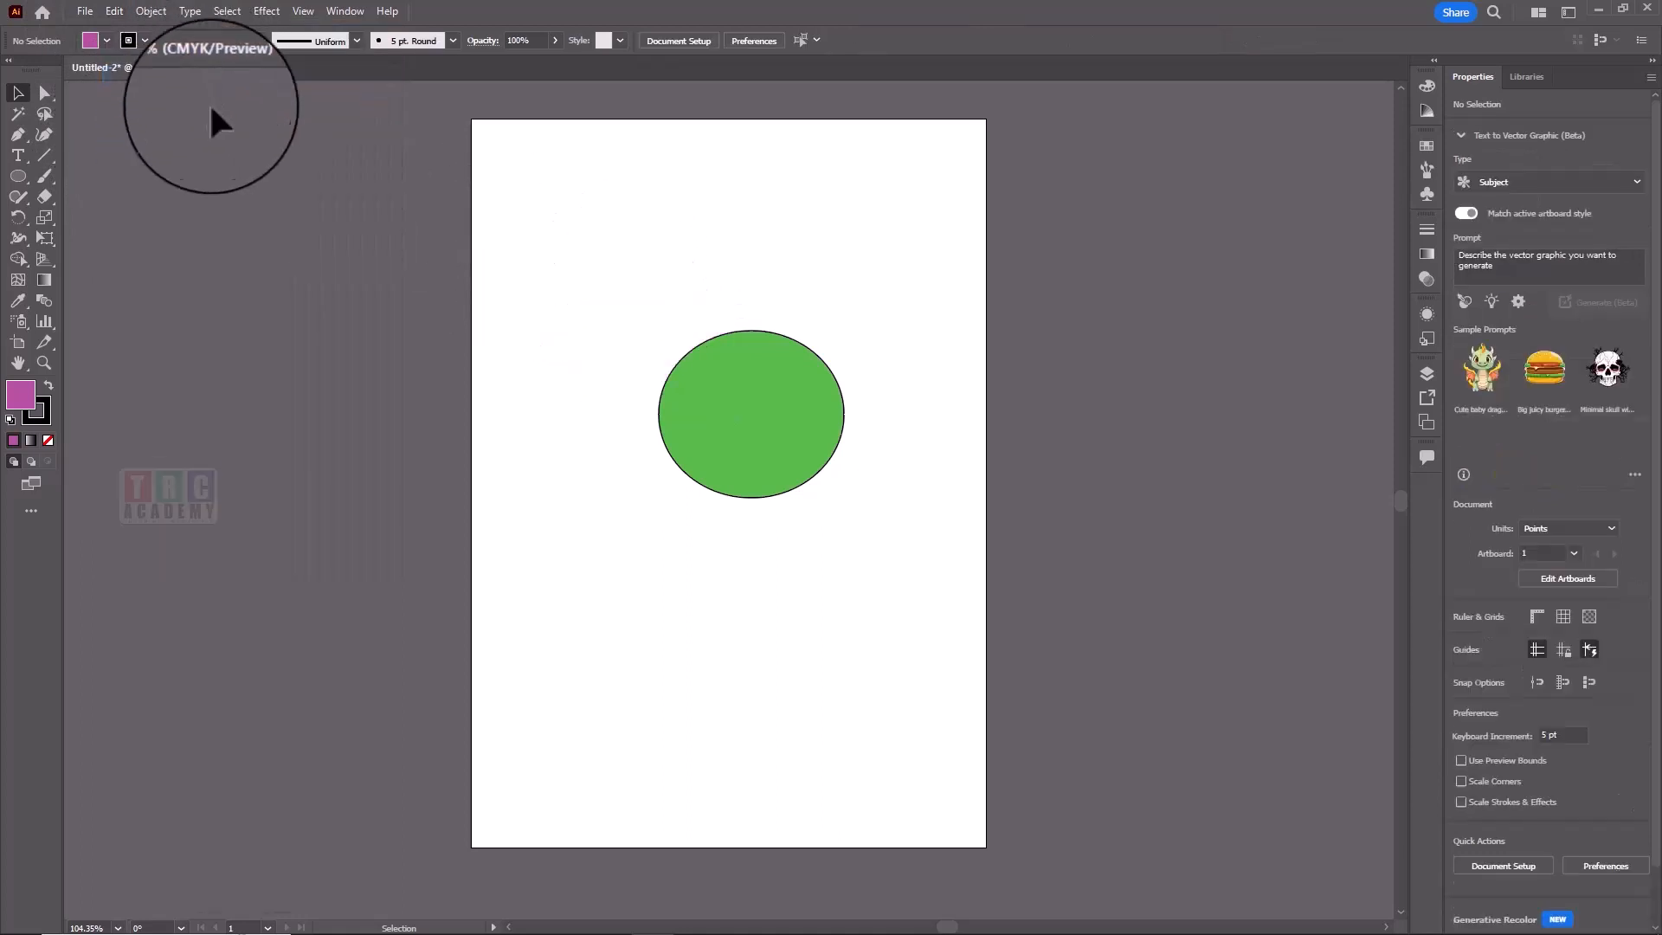
pyautogui.click(113, 10)
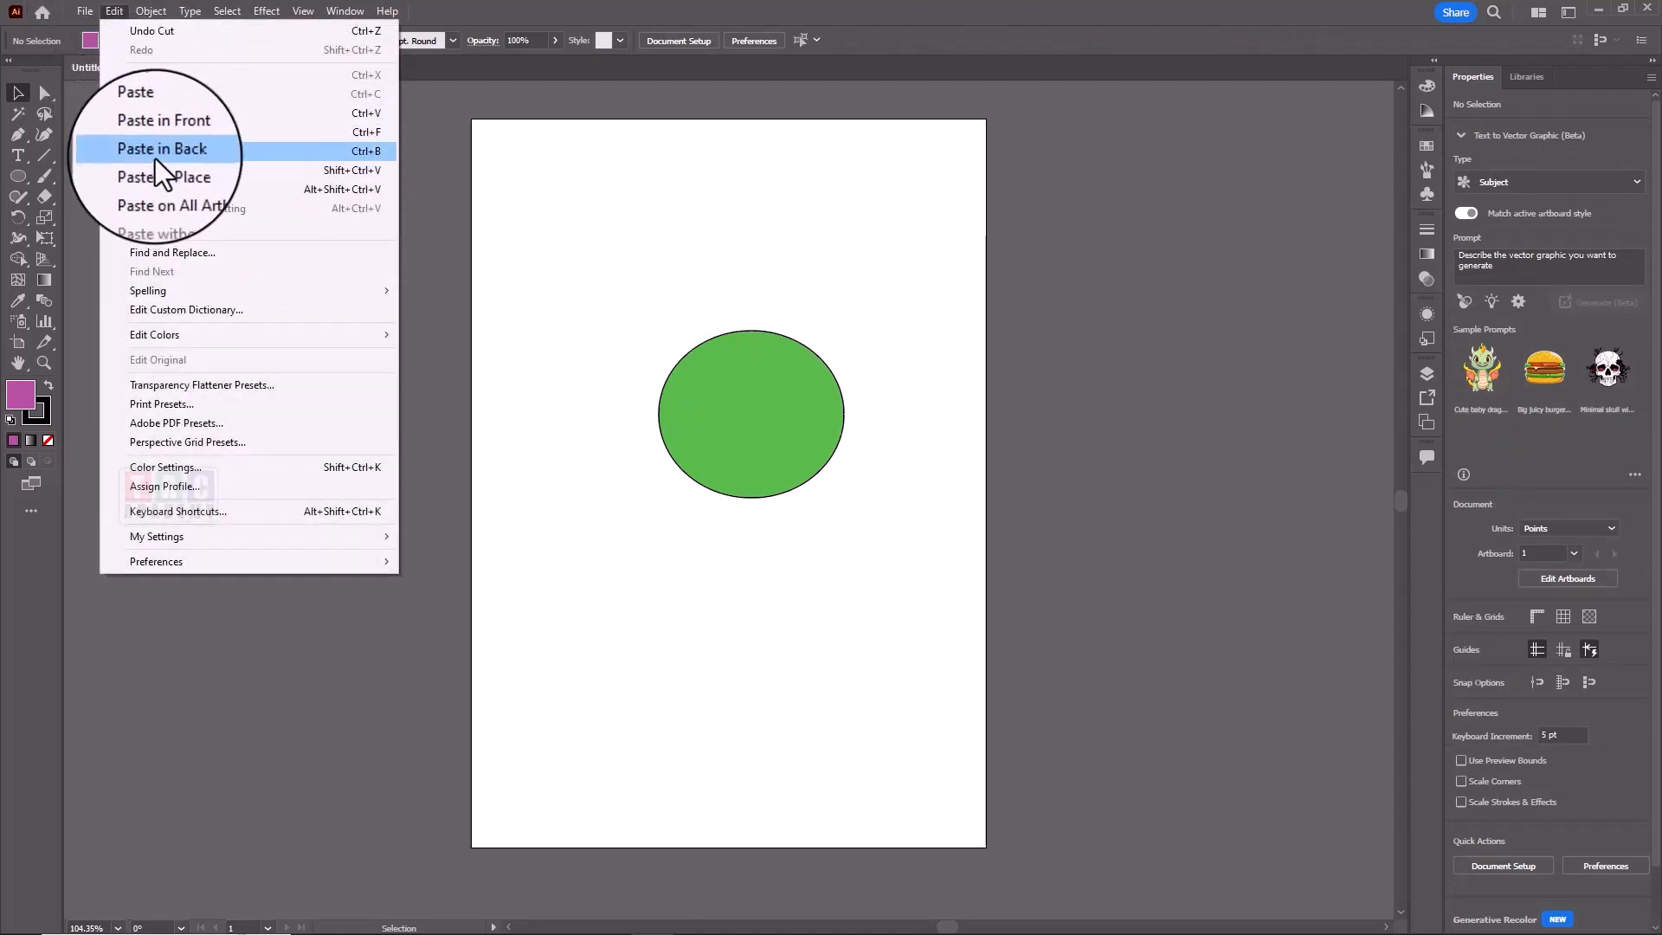
pyautogui.click(159, 133)
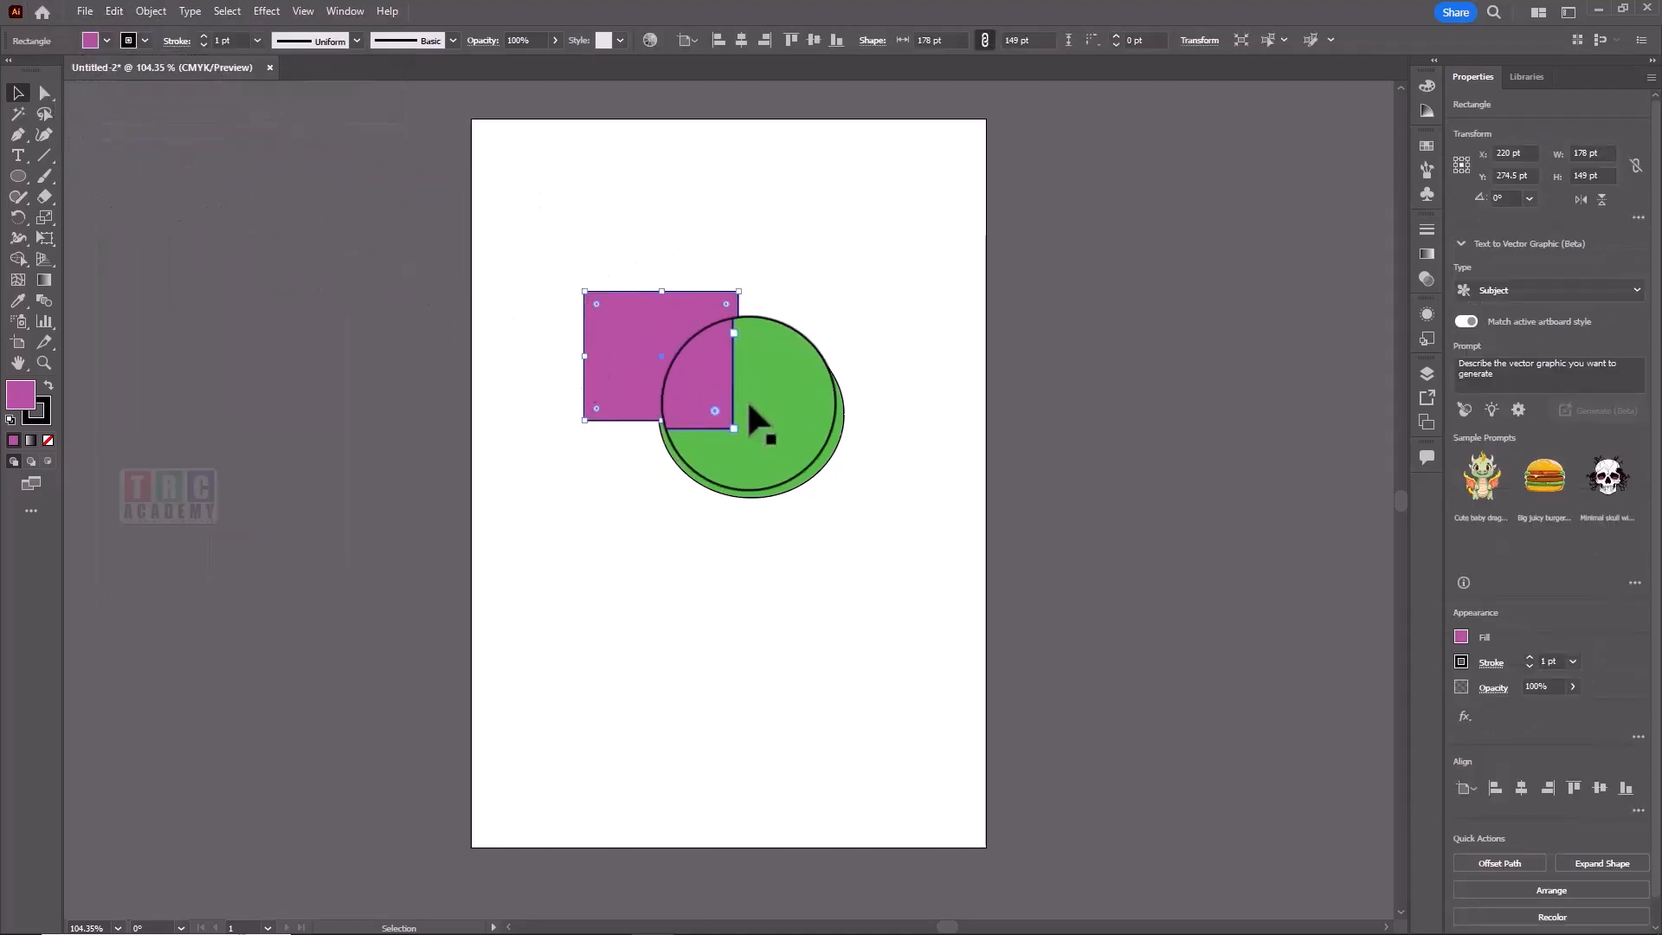
pyautogui.moveTo(751, 408); pyautogui.dragTo(627, 346)
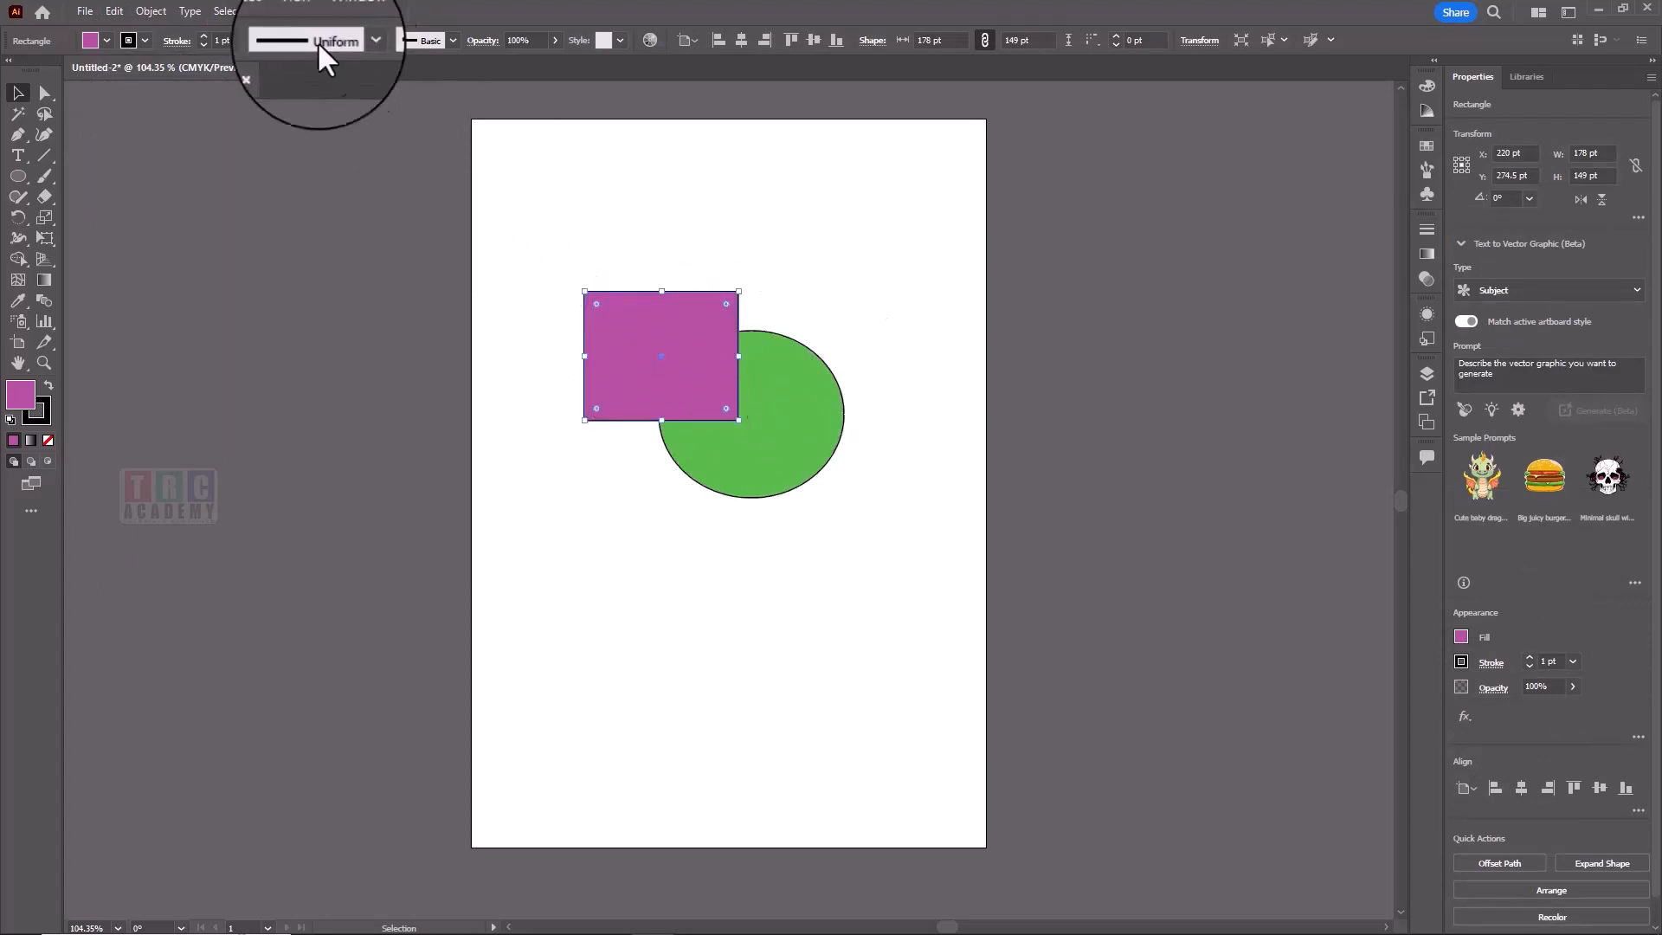
# Step: Clear the magenta rectangle from the artboard
pyautogui.click(114, 11)
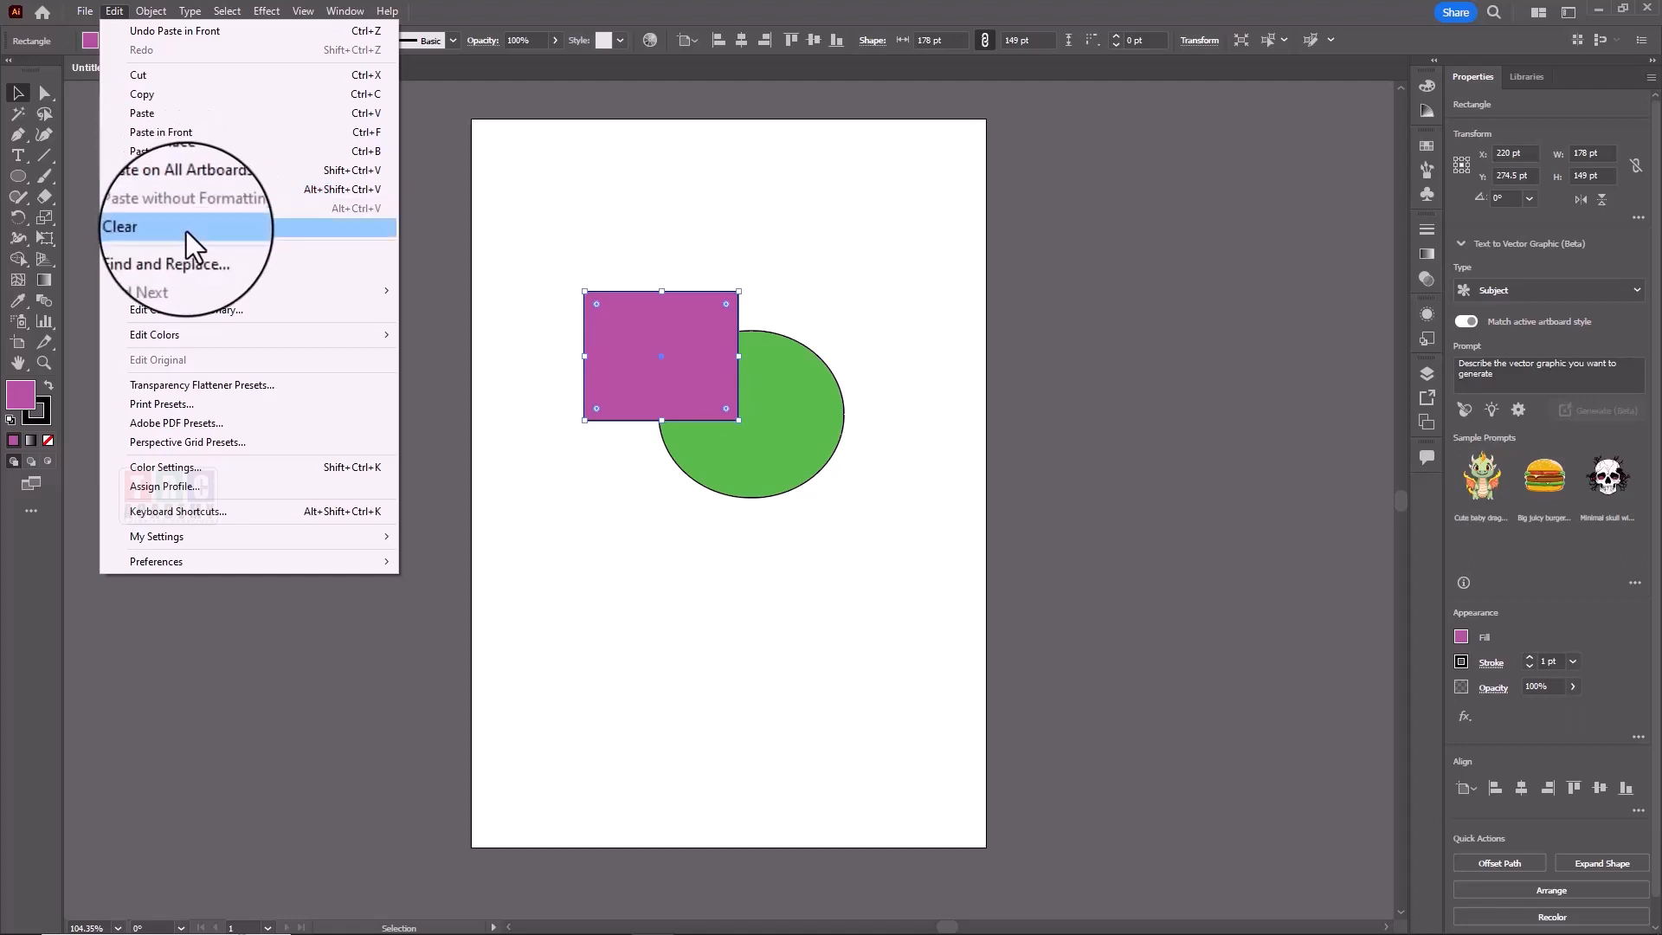
pyautogui.click(185, 230)
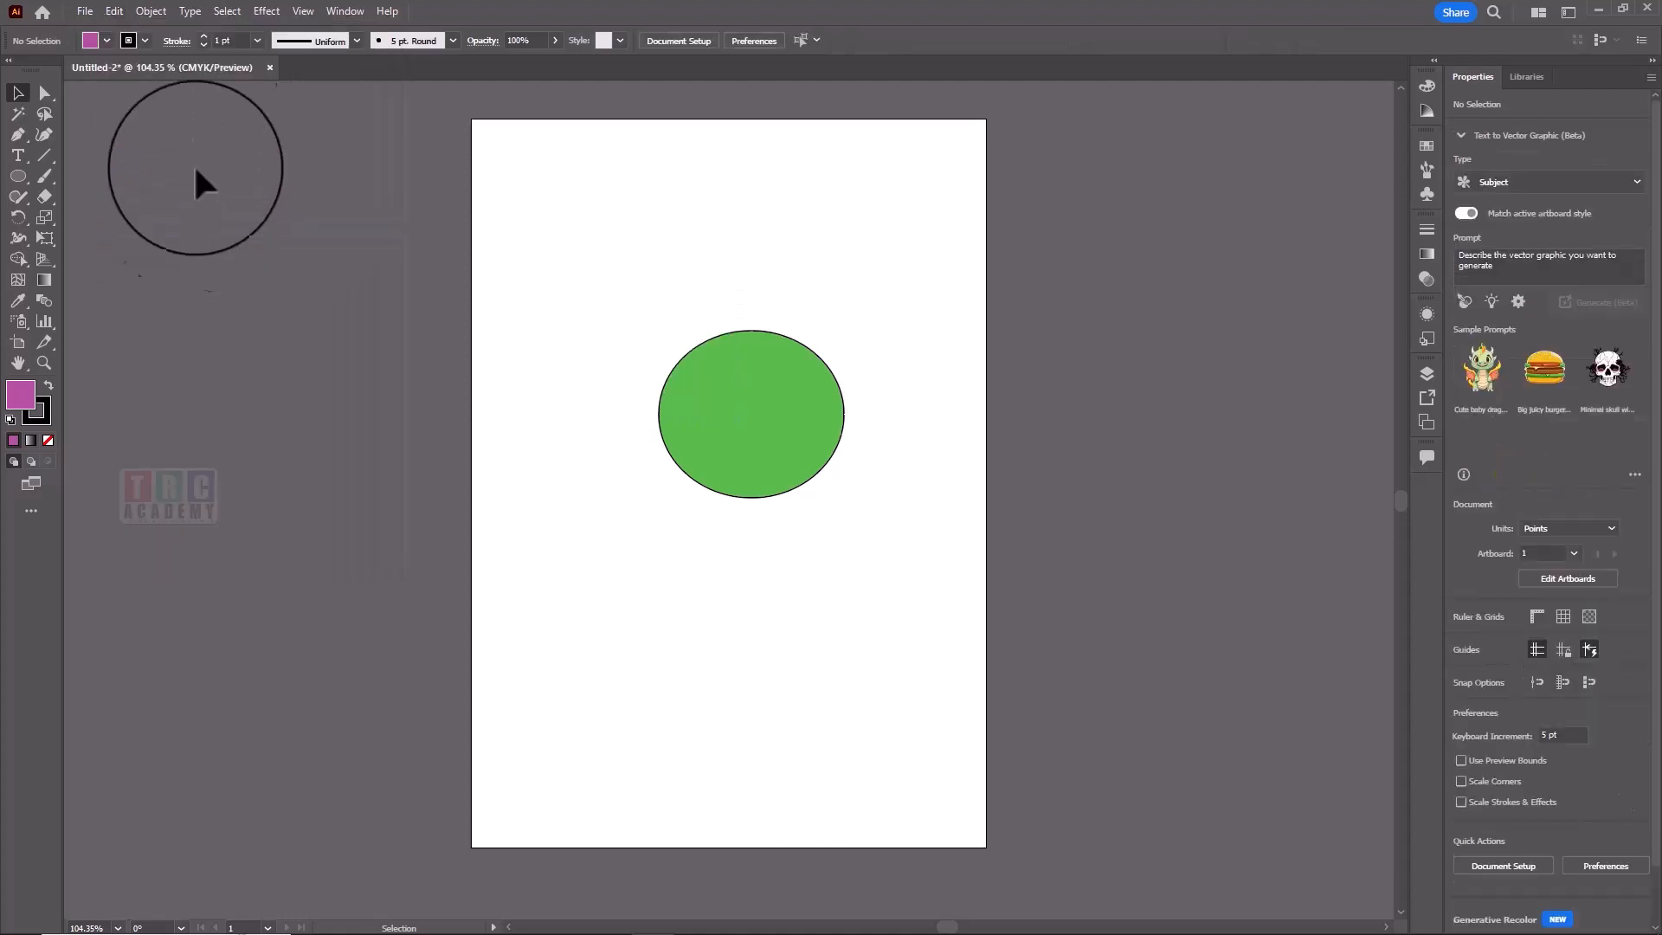
# Step: Review the Preferences categories and the Transform, Arrange and Align commands available for the green ellipse
pyautogui.click(118, 14)
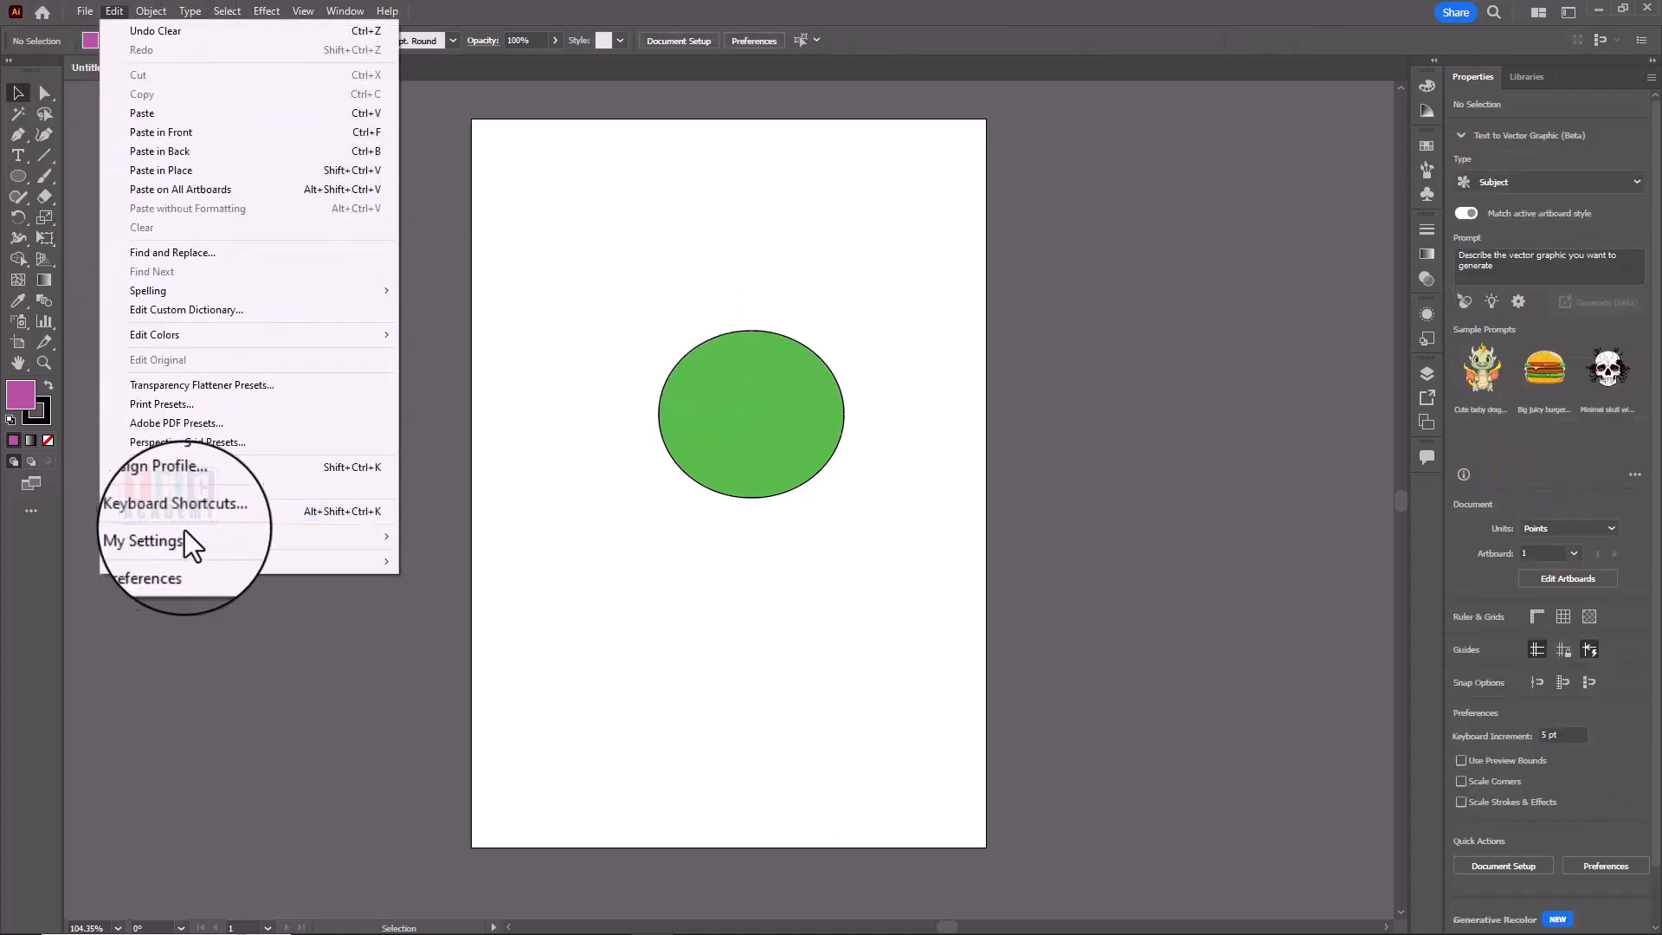
pyautogui.moveTo(189, 562)
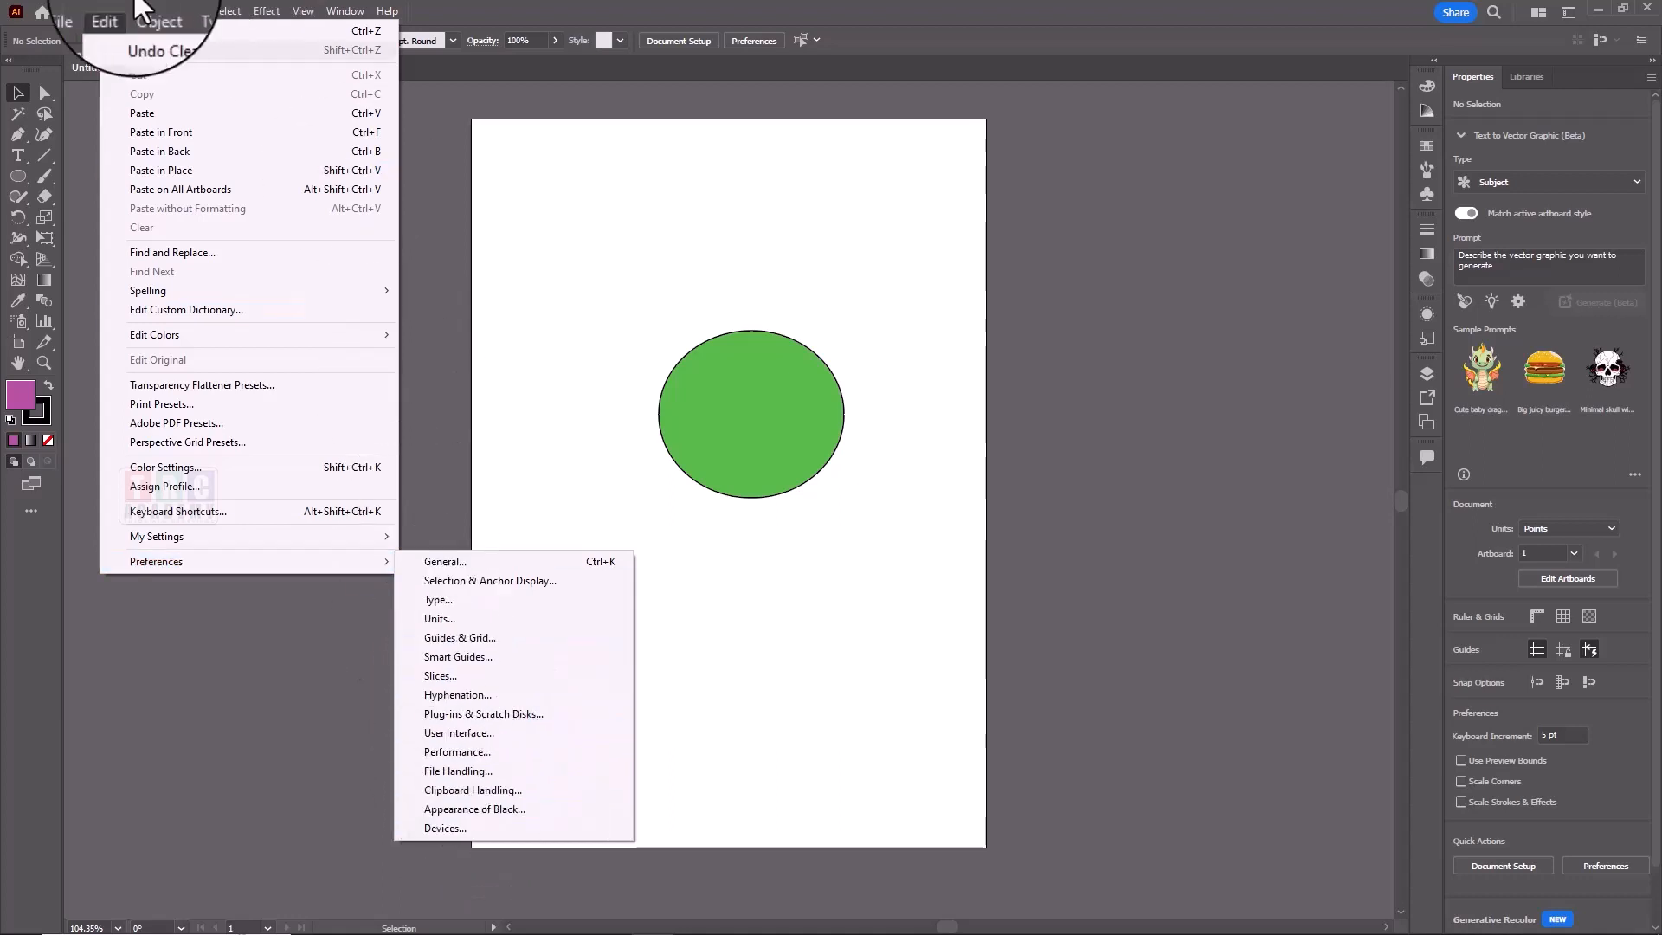
pyautogui.moveTo(147, 11)
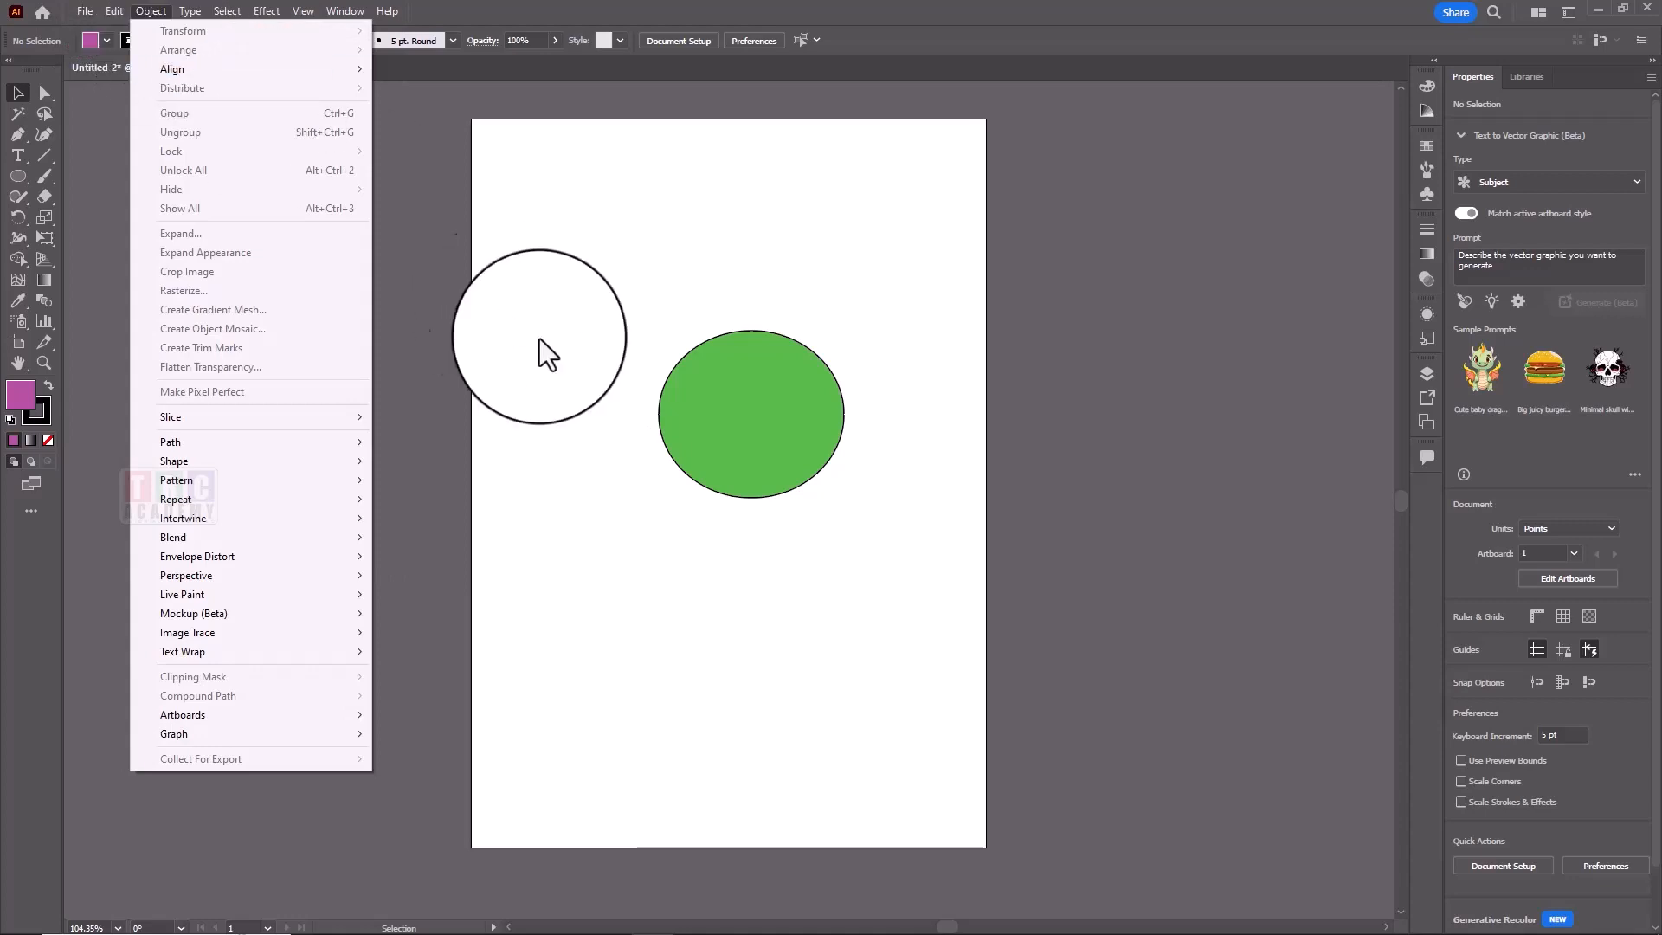
pyautogui.click(791, 440)
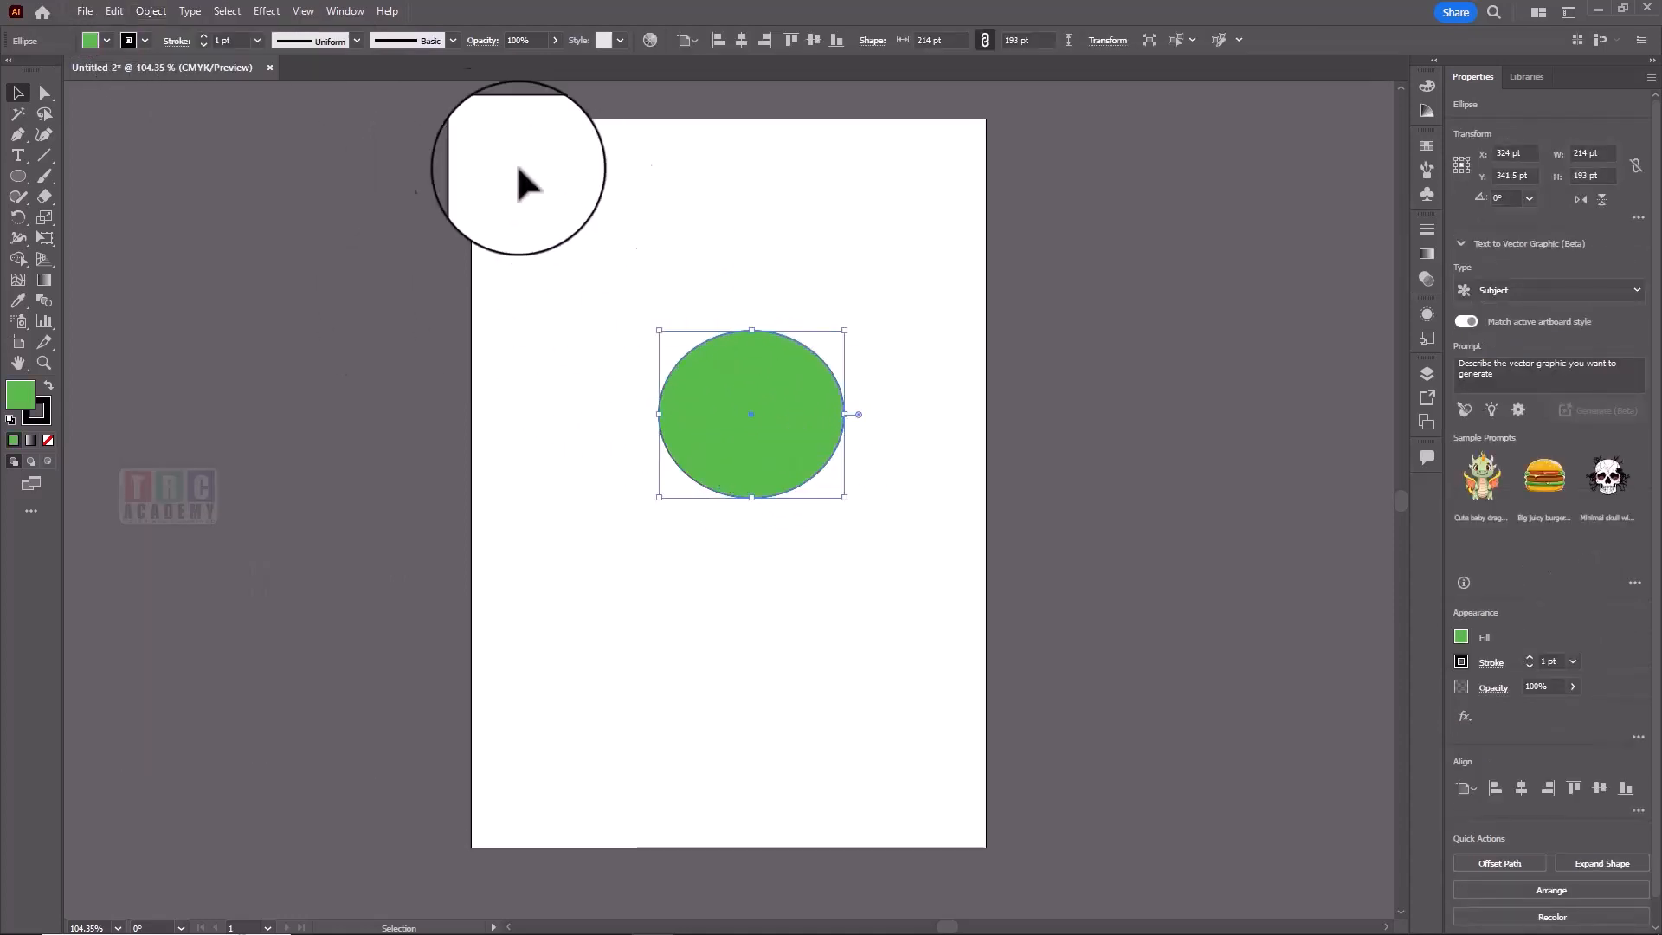
pyautogui.click(152, 12)
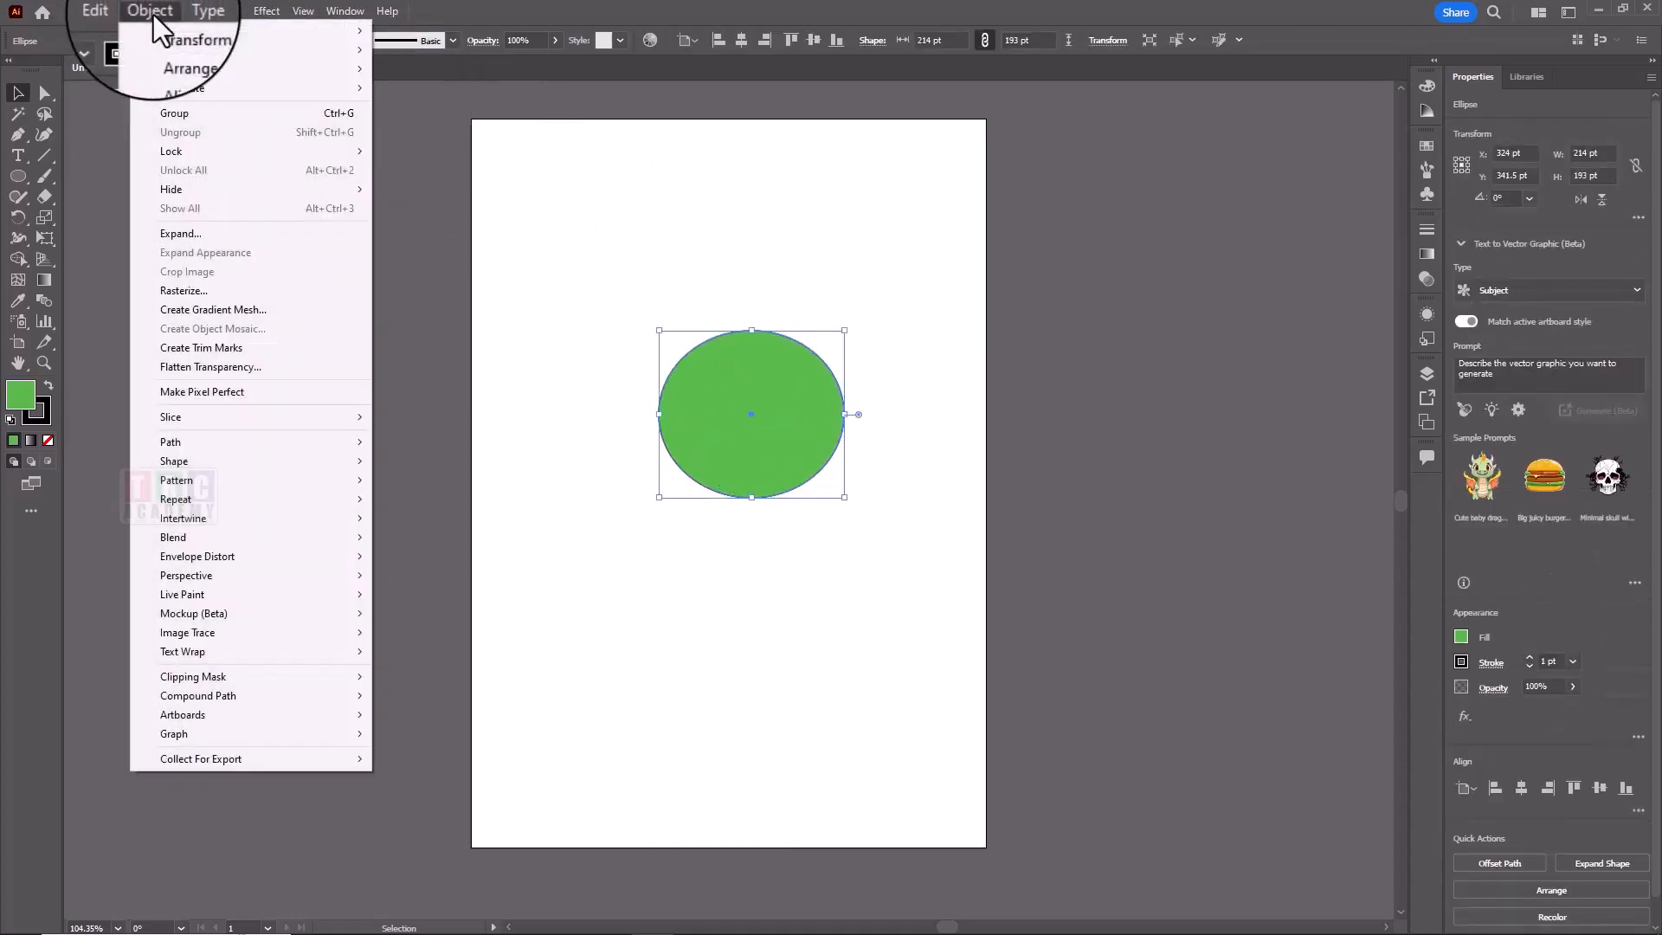
pyautogui.moveTo(163, 29)
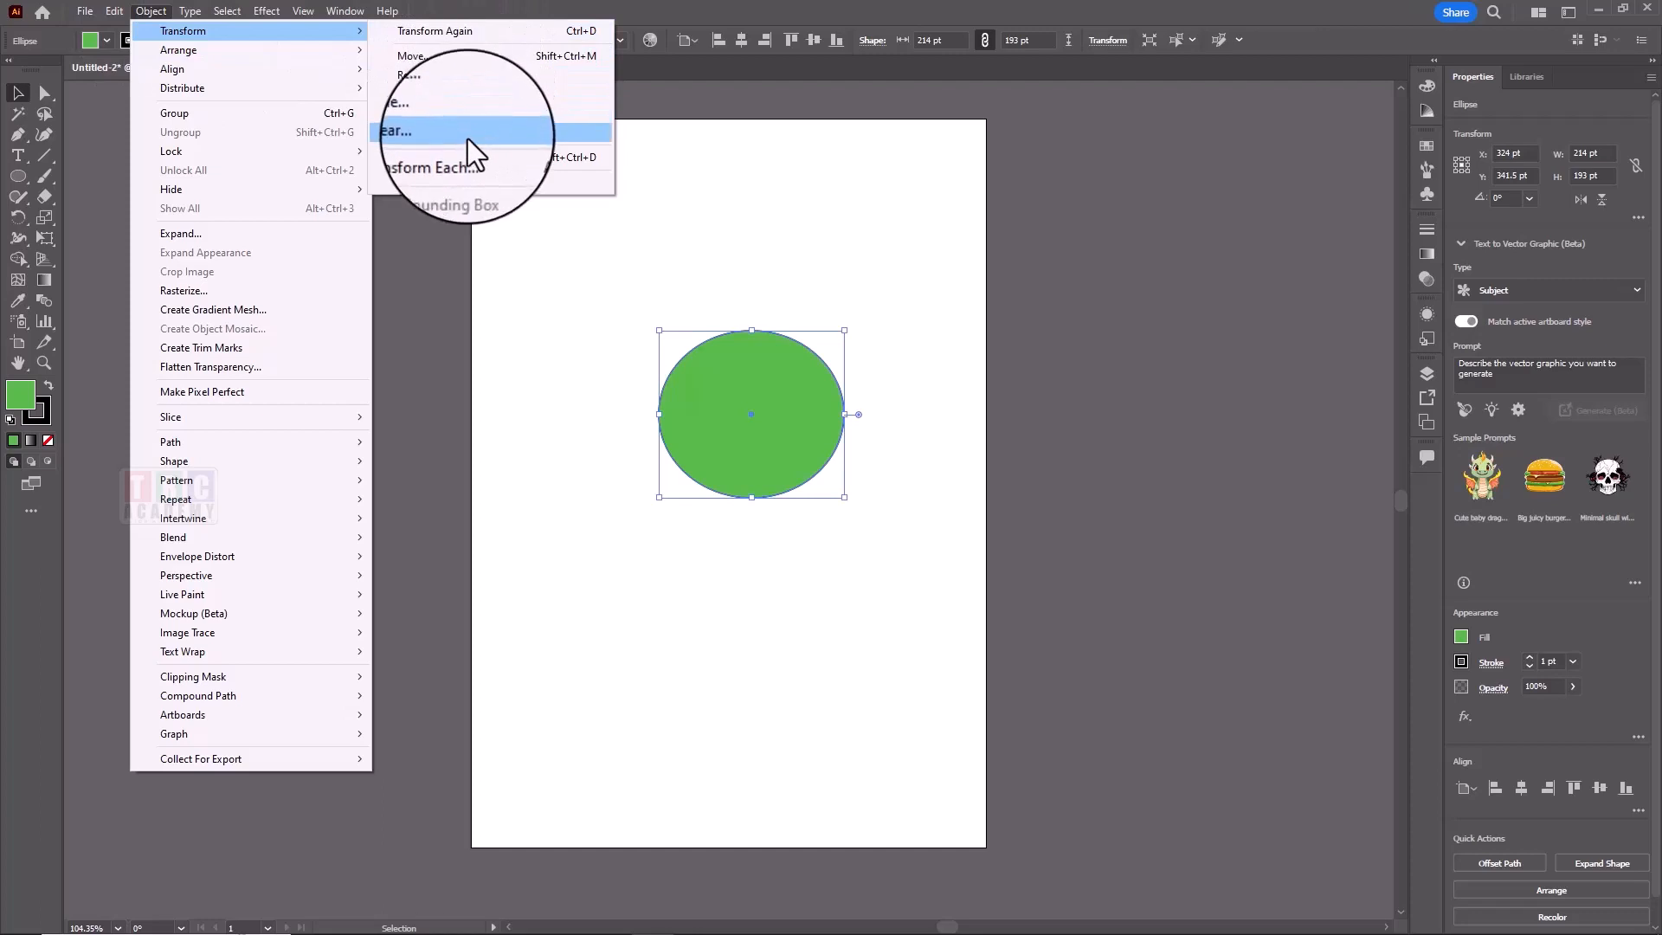
pyautogui.moveTo(257, 49)
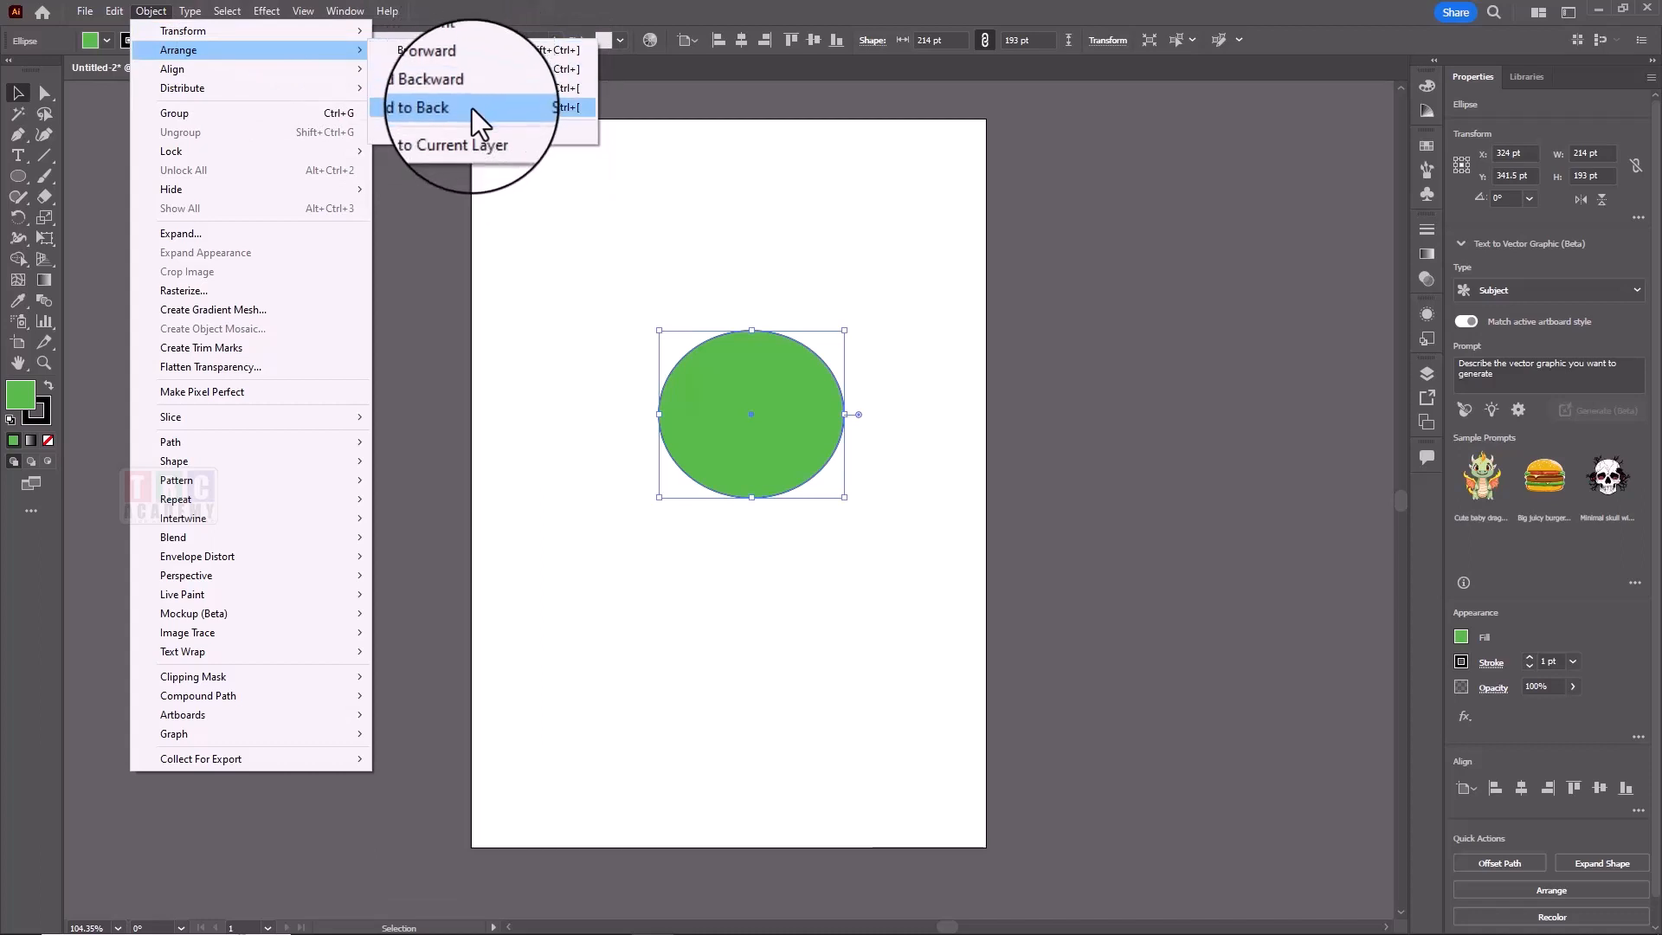
pyautogui.moveTo(222, 72)
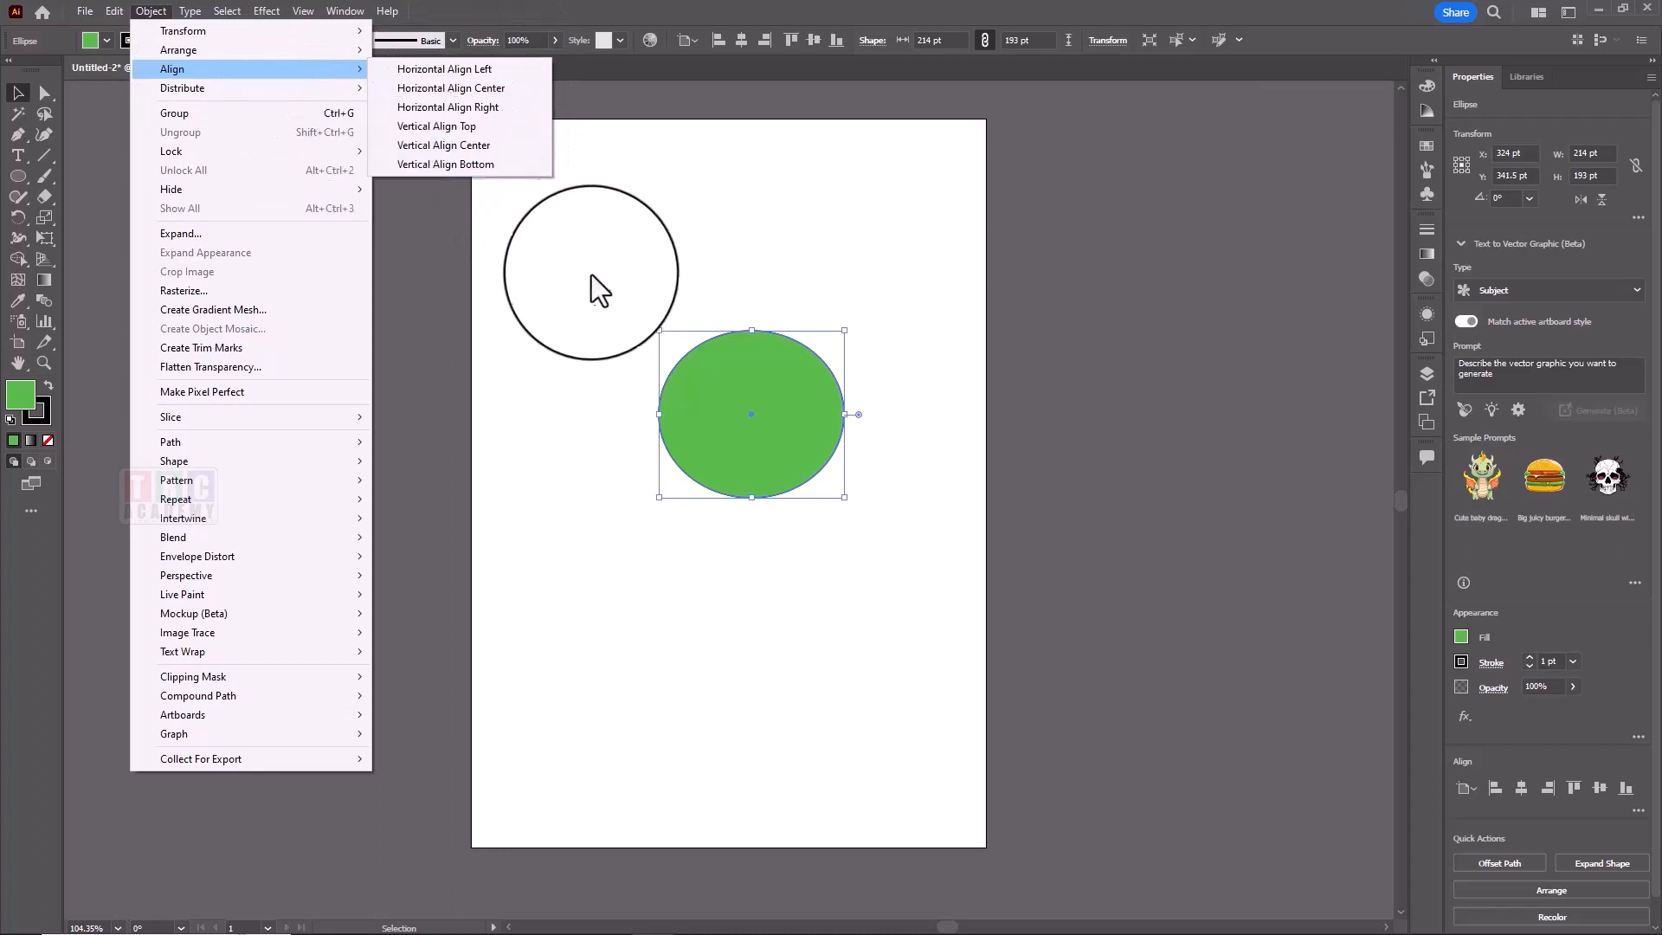
pyautogui.click(428, 238)
pyautogui.click(427, 237)
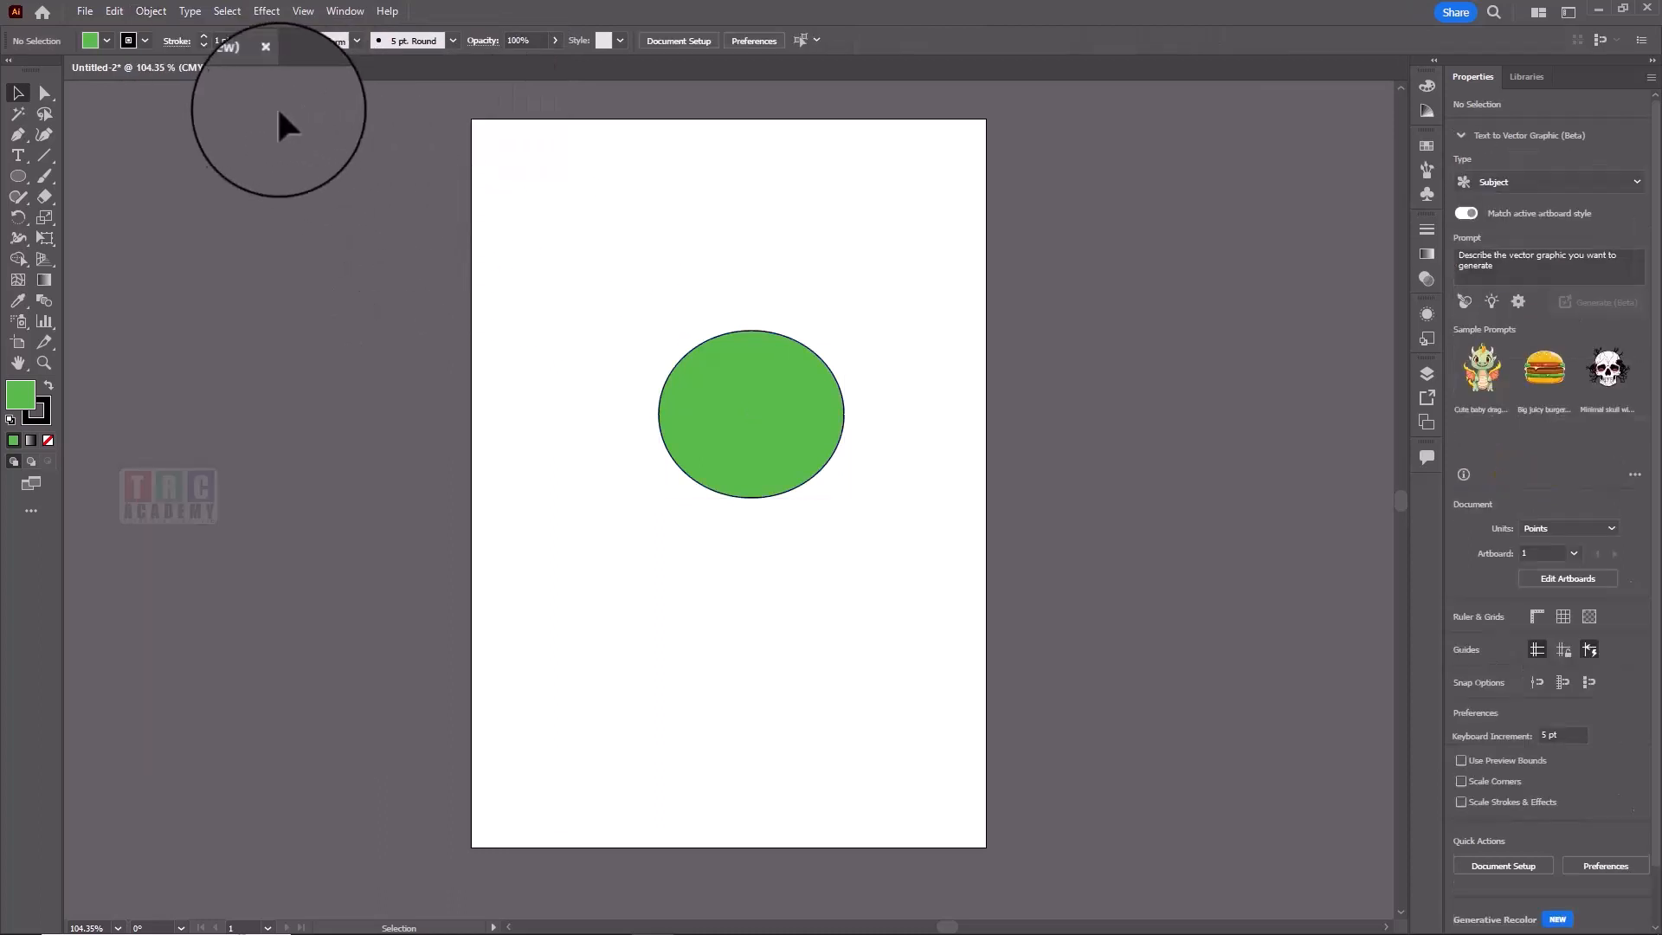
# Step: Move the green ellipse by 0 pt horizontally and 5 pt vertically with the Move transform
pyautogui.click(706, 364)
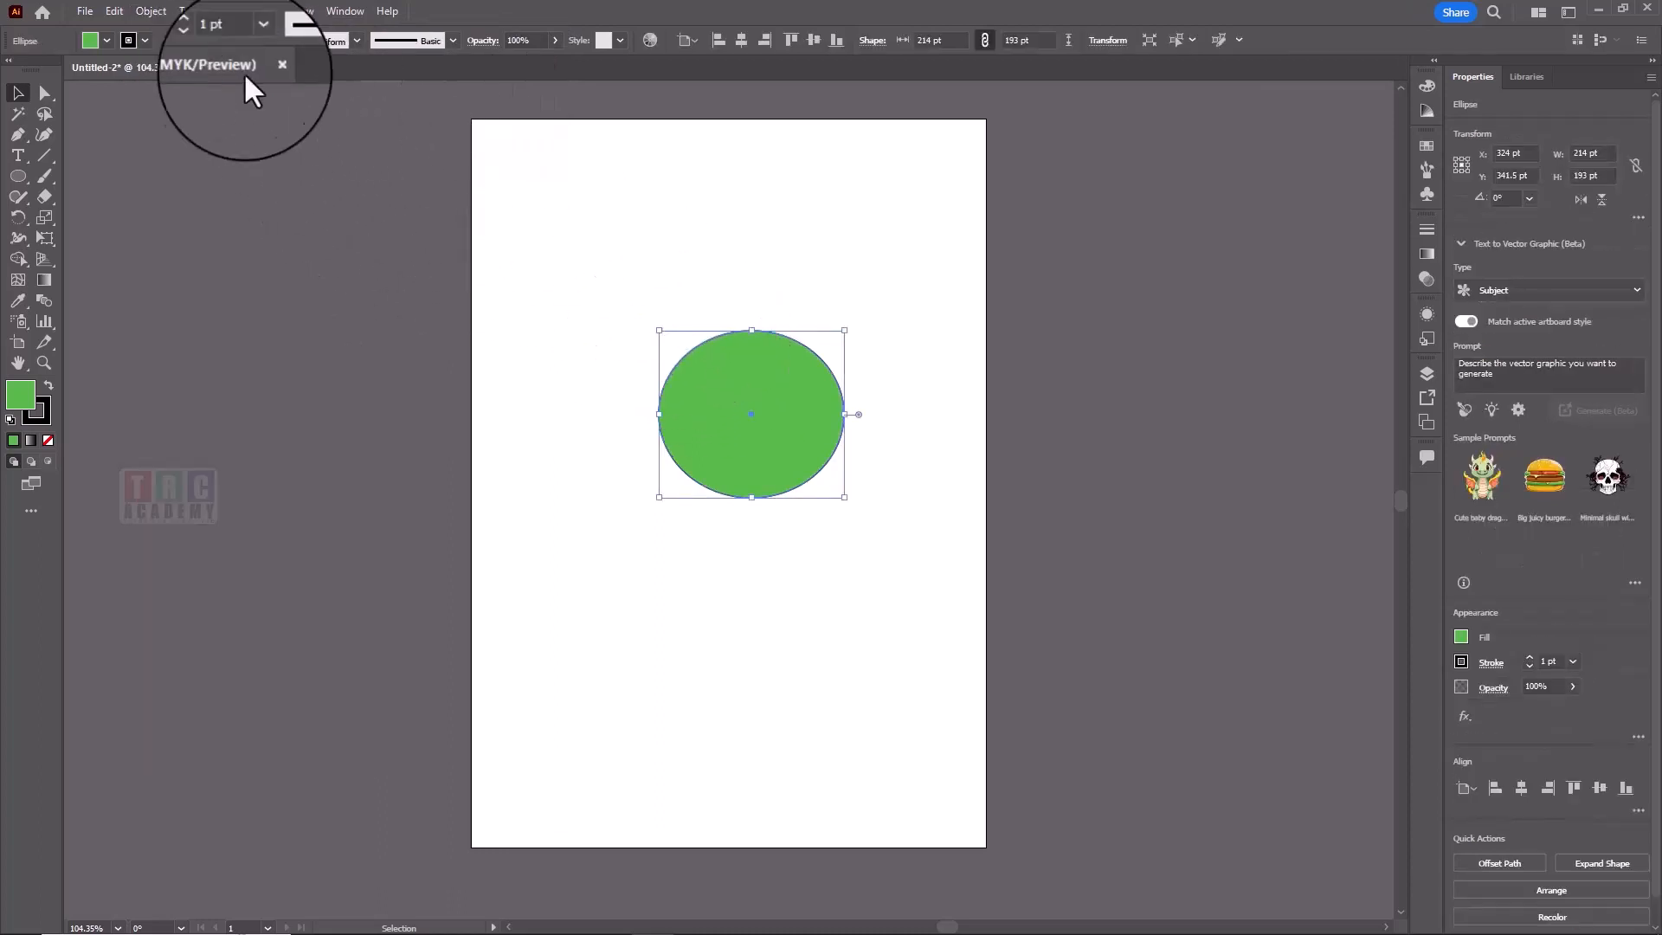
pyautogui.click(161, 11)
pyautogui.moveTo(169, 30)
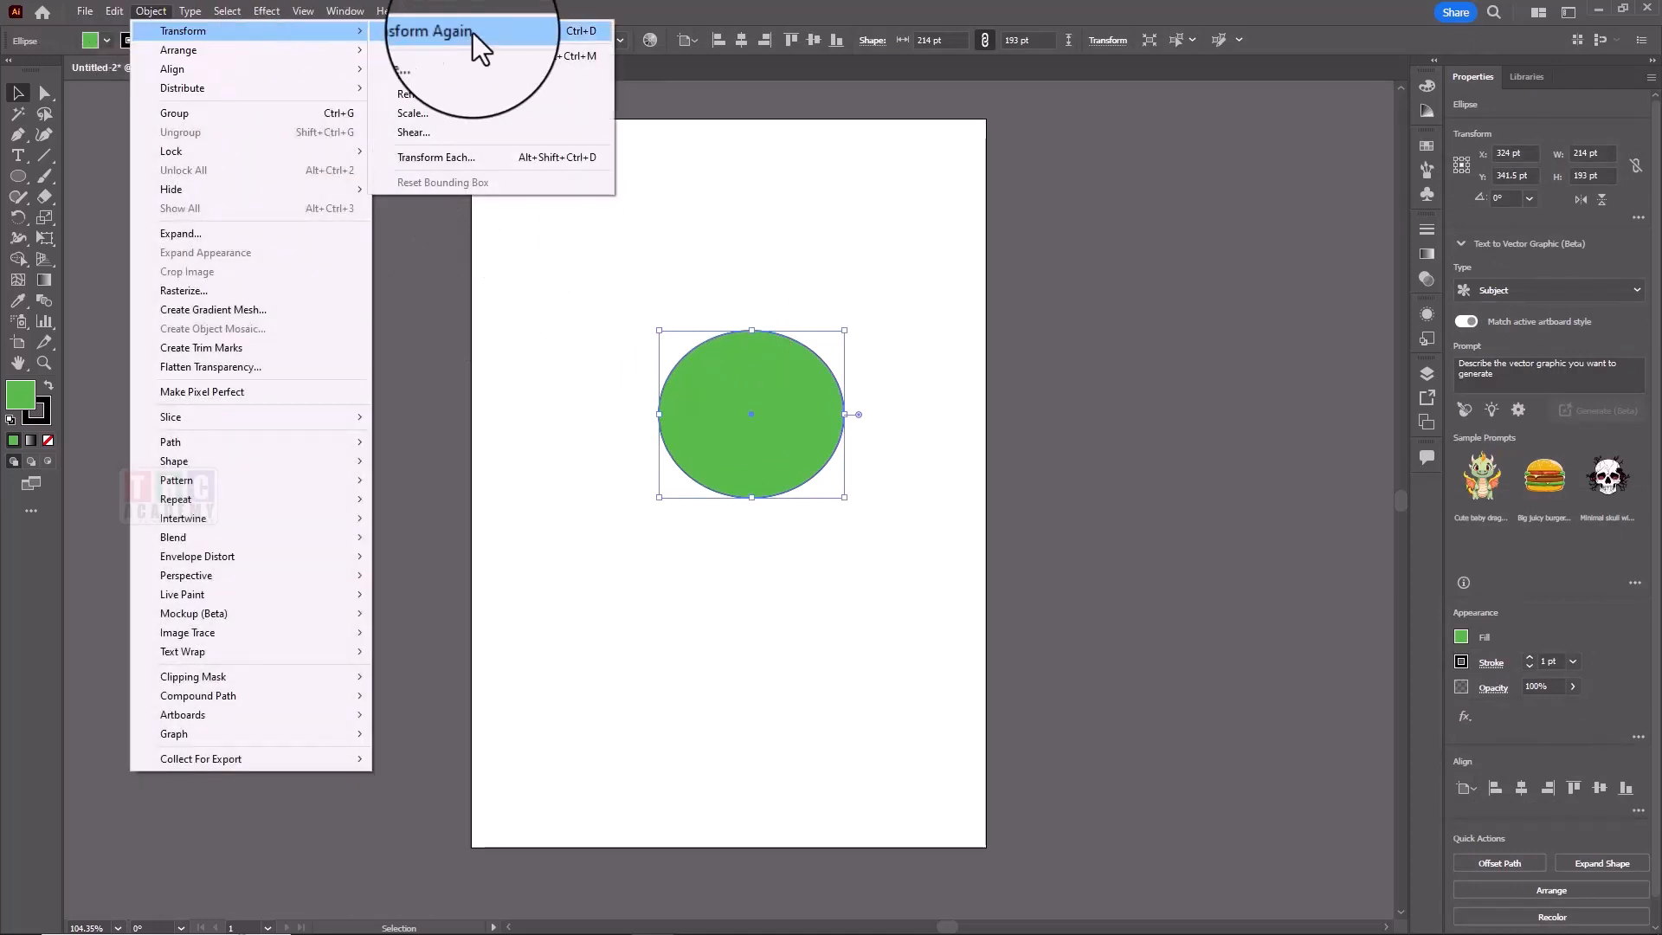
pyautogui.click(471, 57)
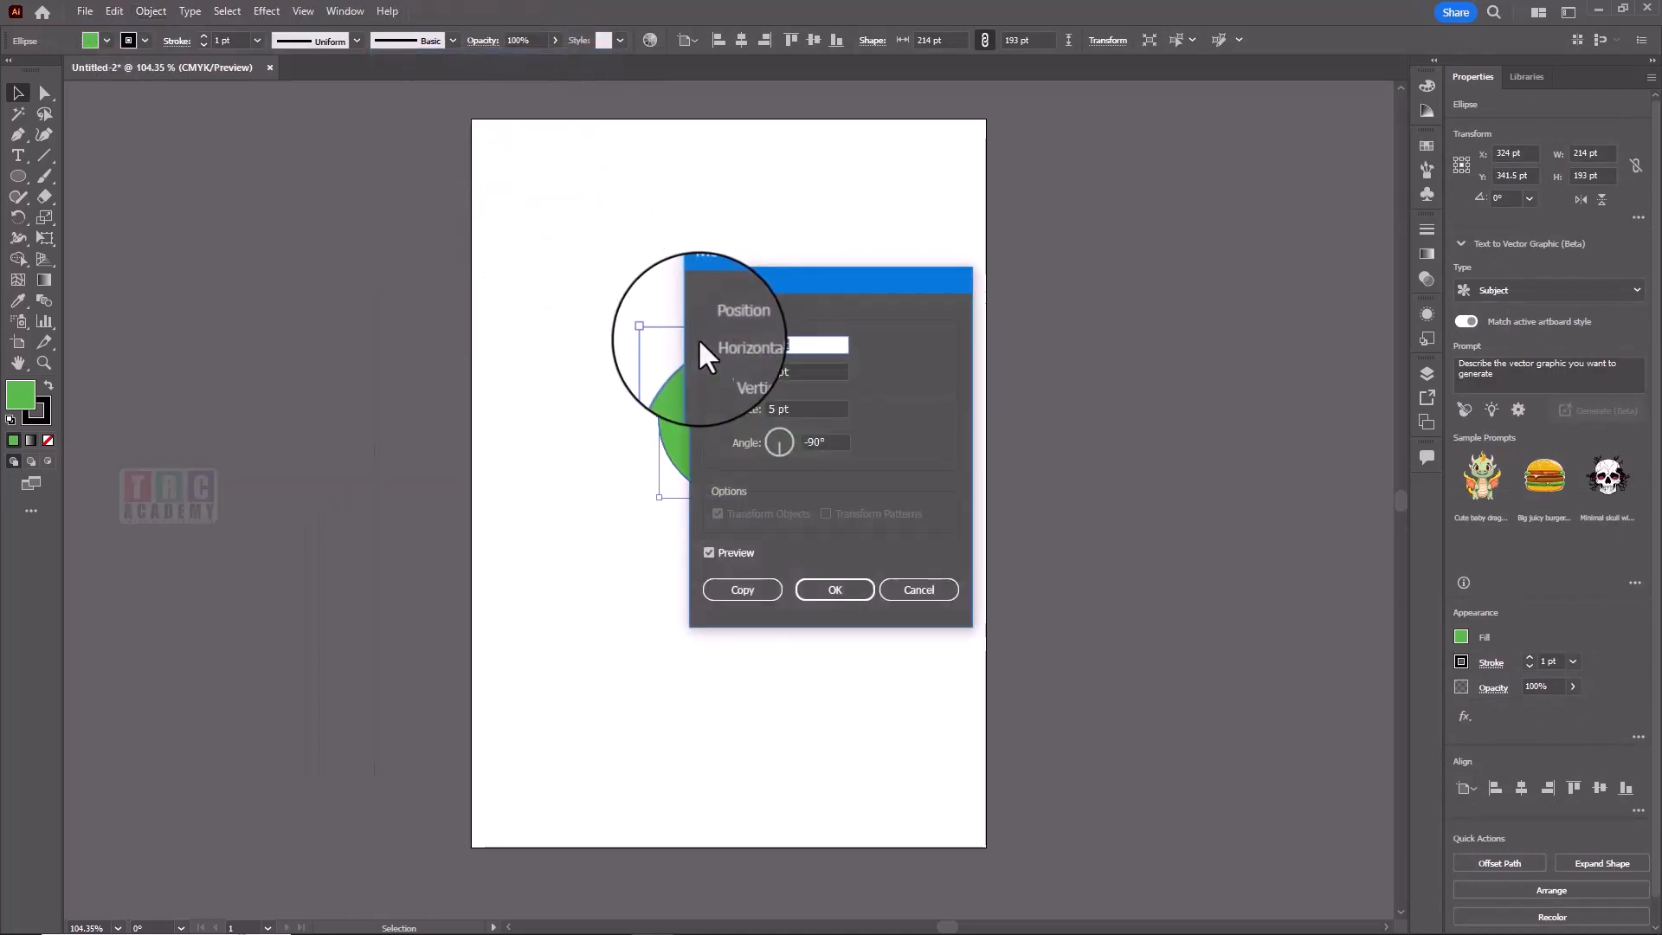
pyautogui.moveTo(773, 279); pyautogui.dragTo(1016, 257)
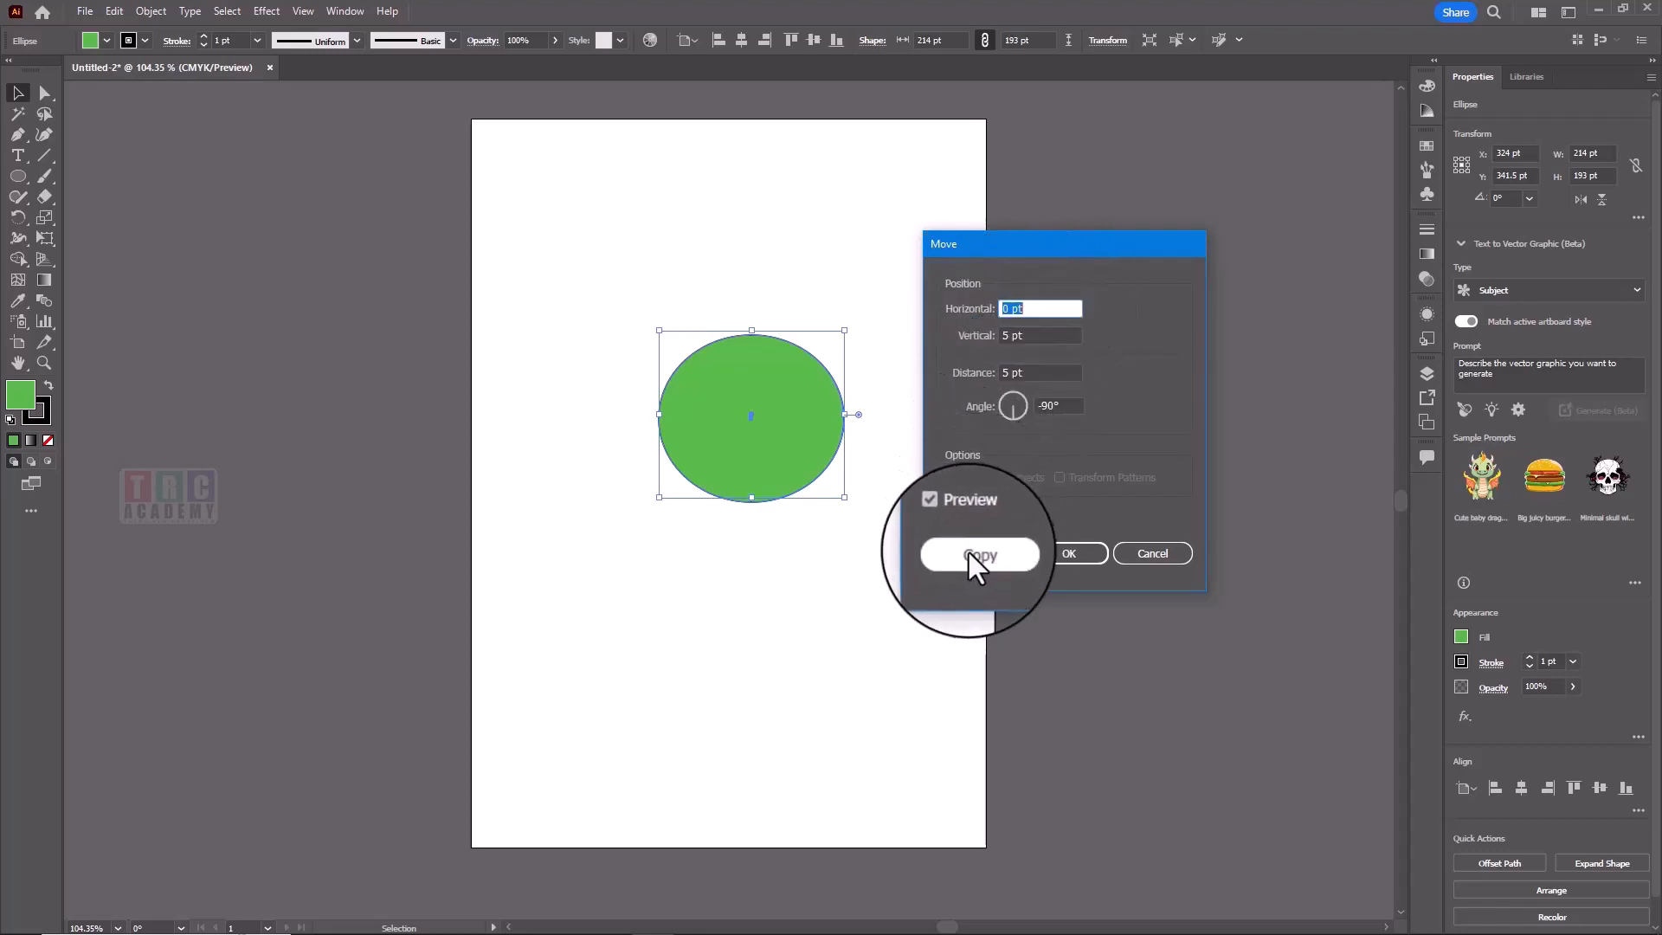
pyautogui.click(1057, 558)
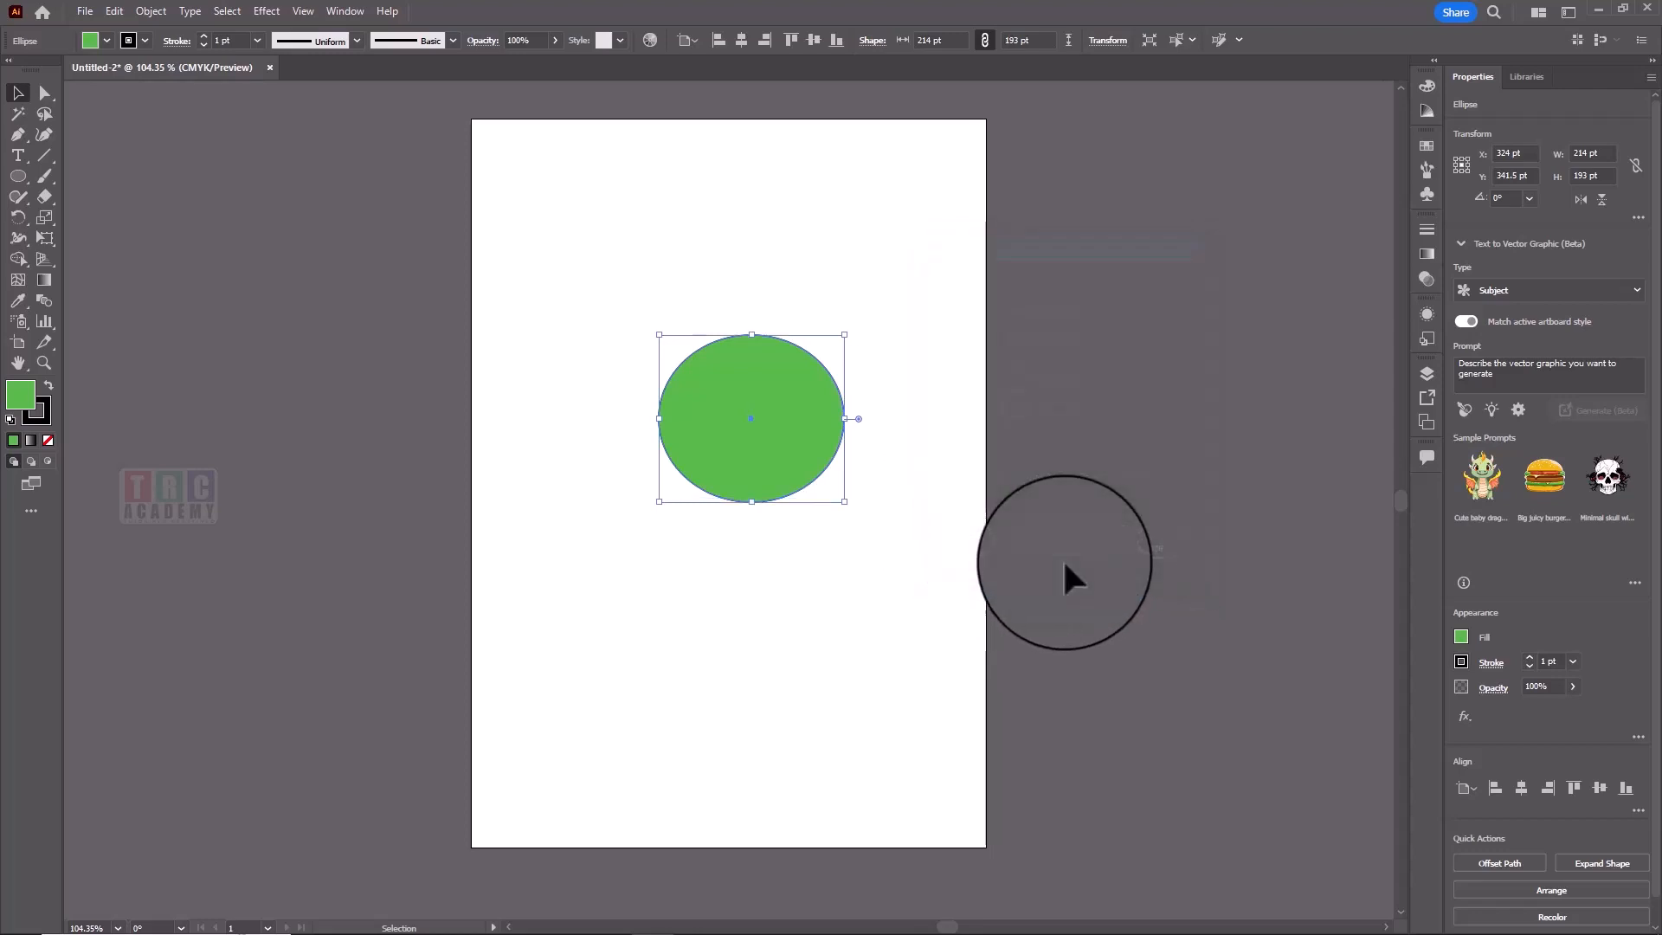
# Step: Set the preference units to Centimeters for General, Millimeters for Stroke and Points for Type
pyautogui.click(113, 12)
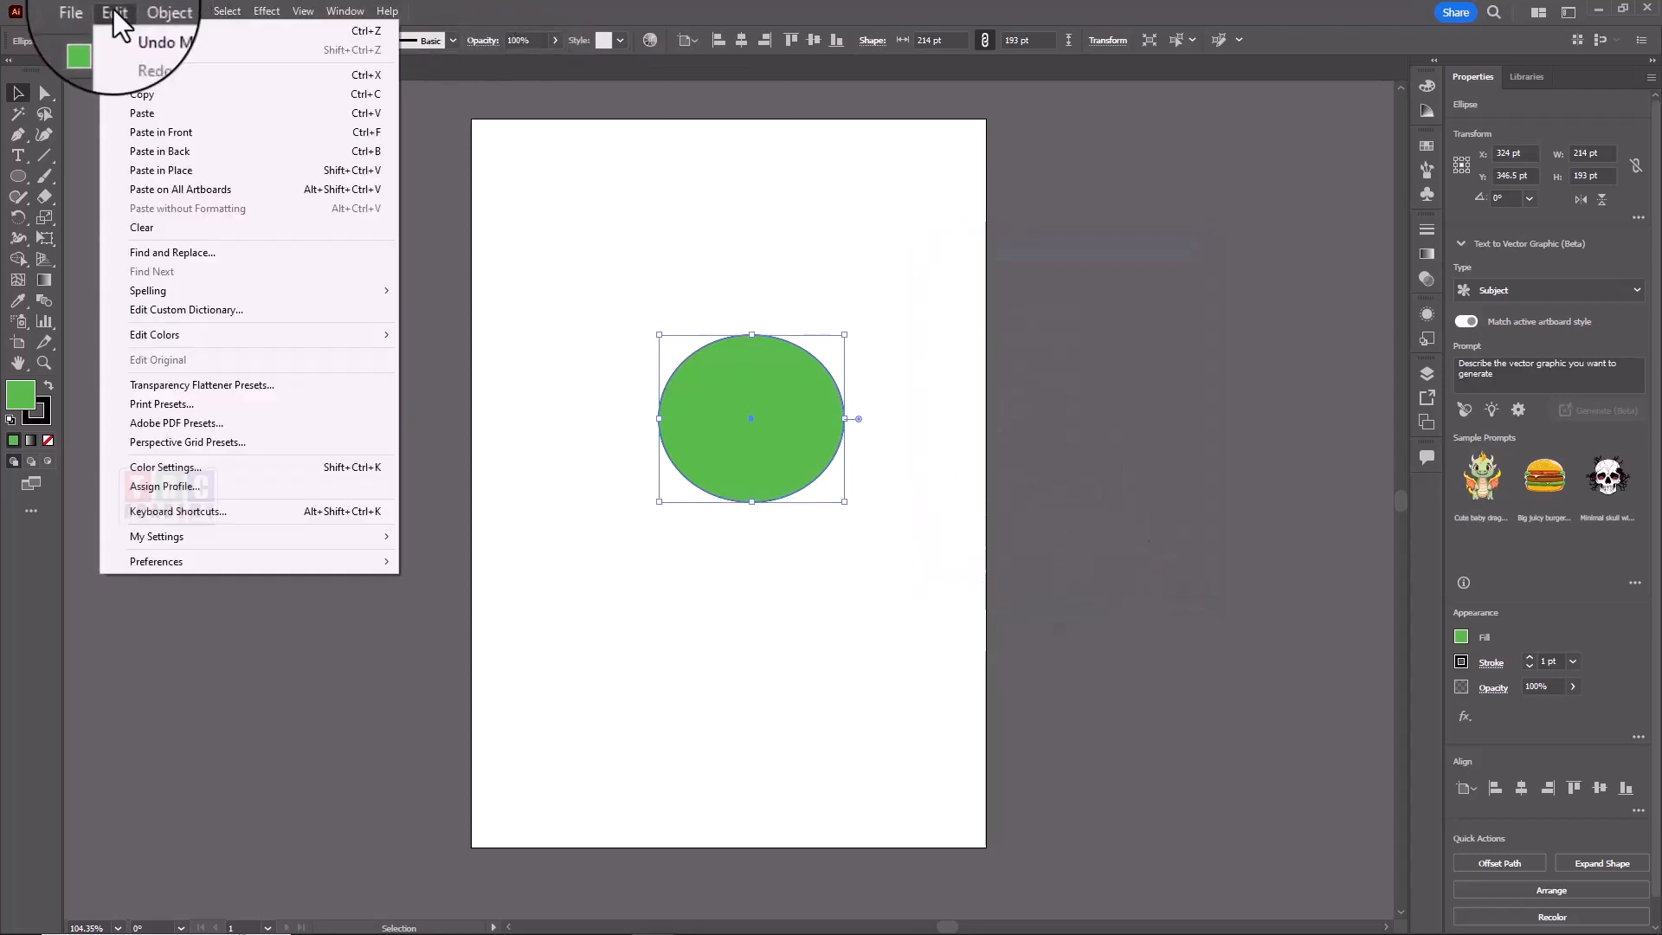
pyautogui.moveTo(184, 561)
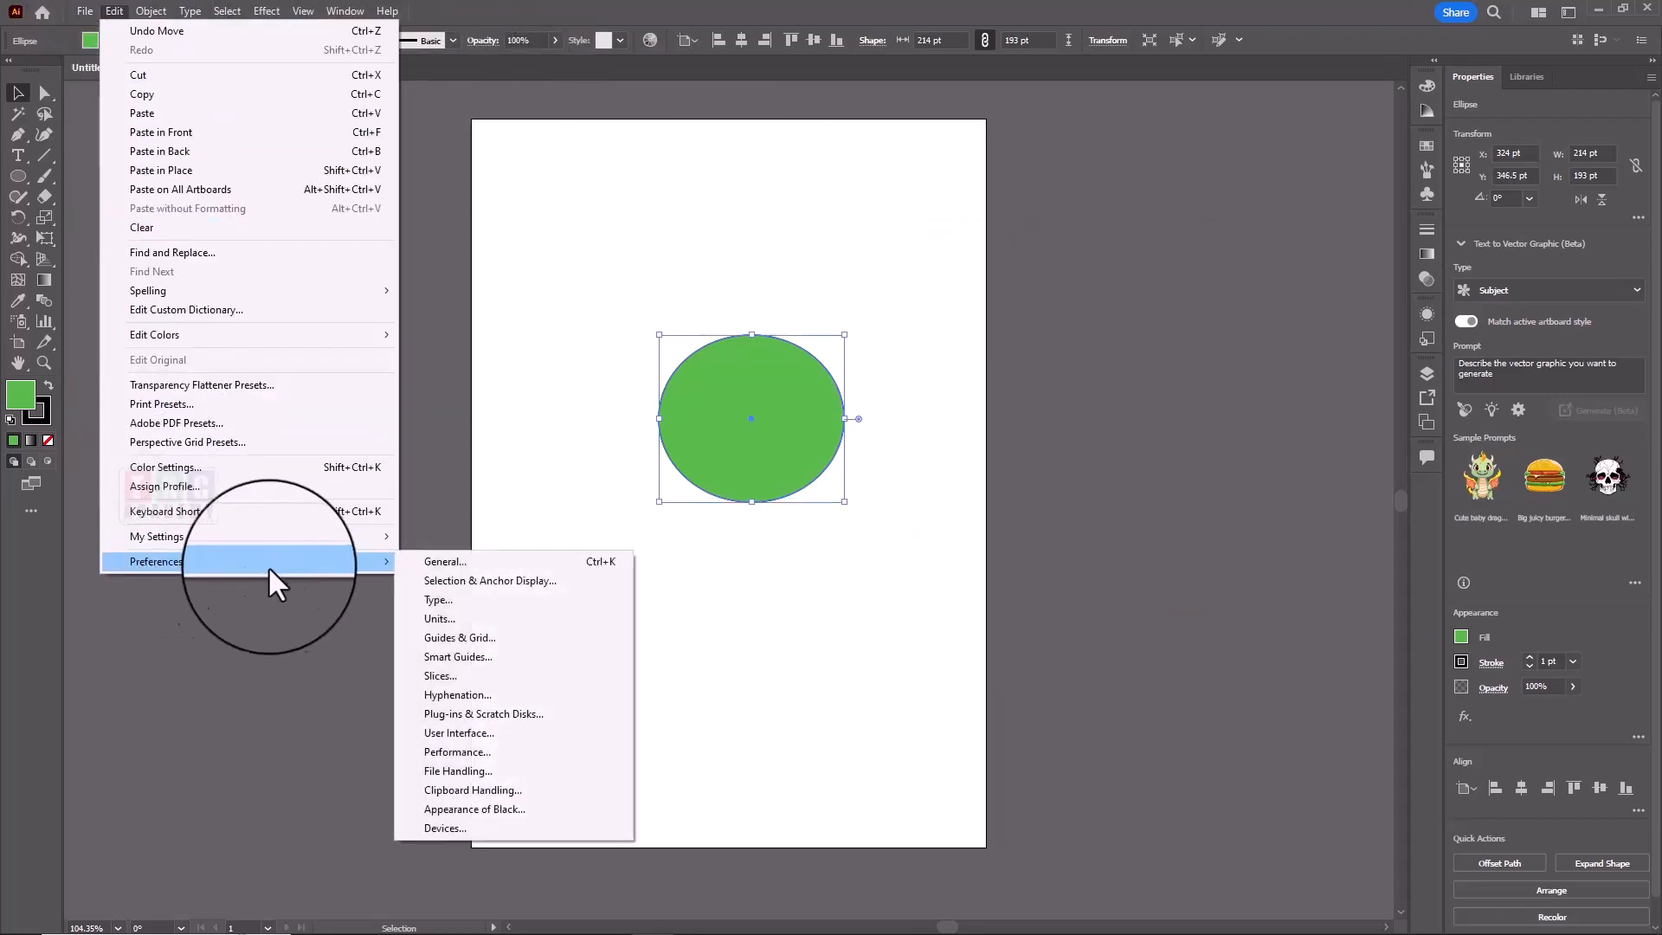
pyautogui.click(462, 618)
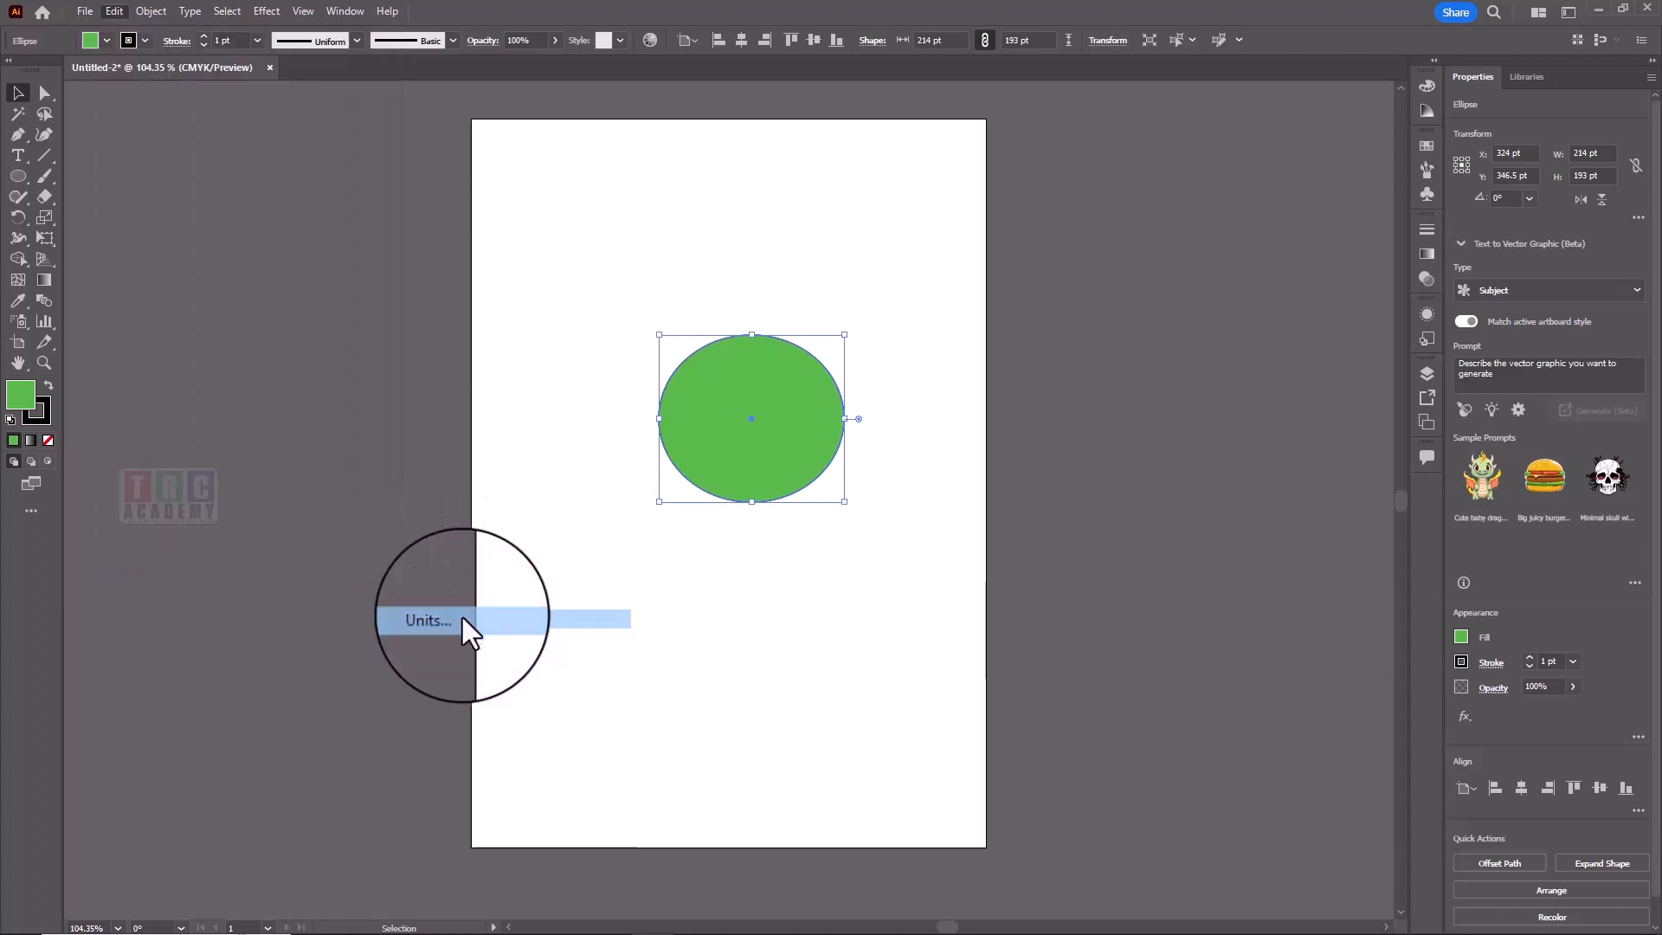
pyautogui.click(983, 219)
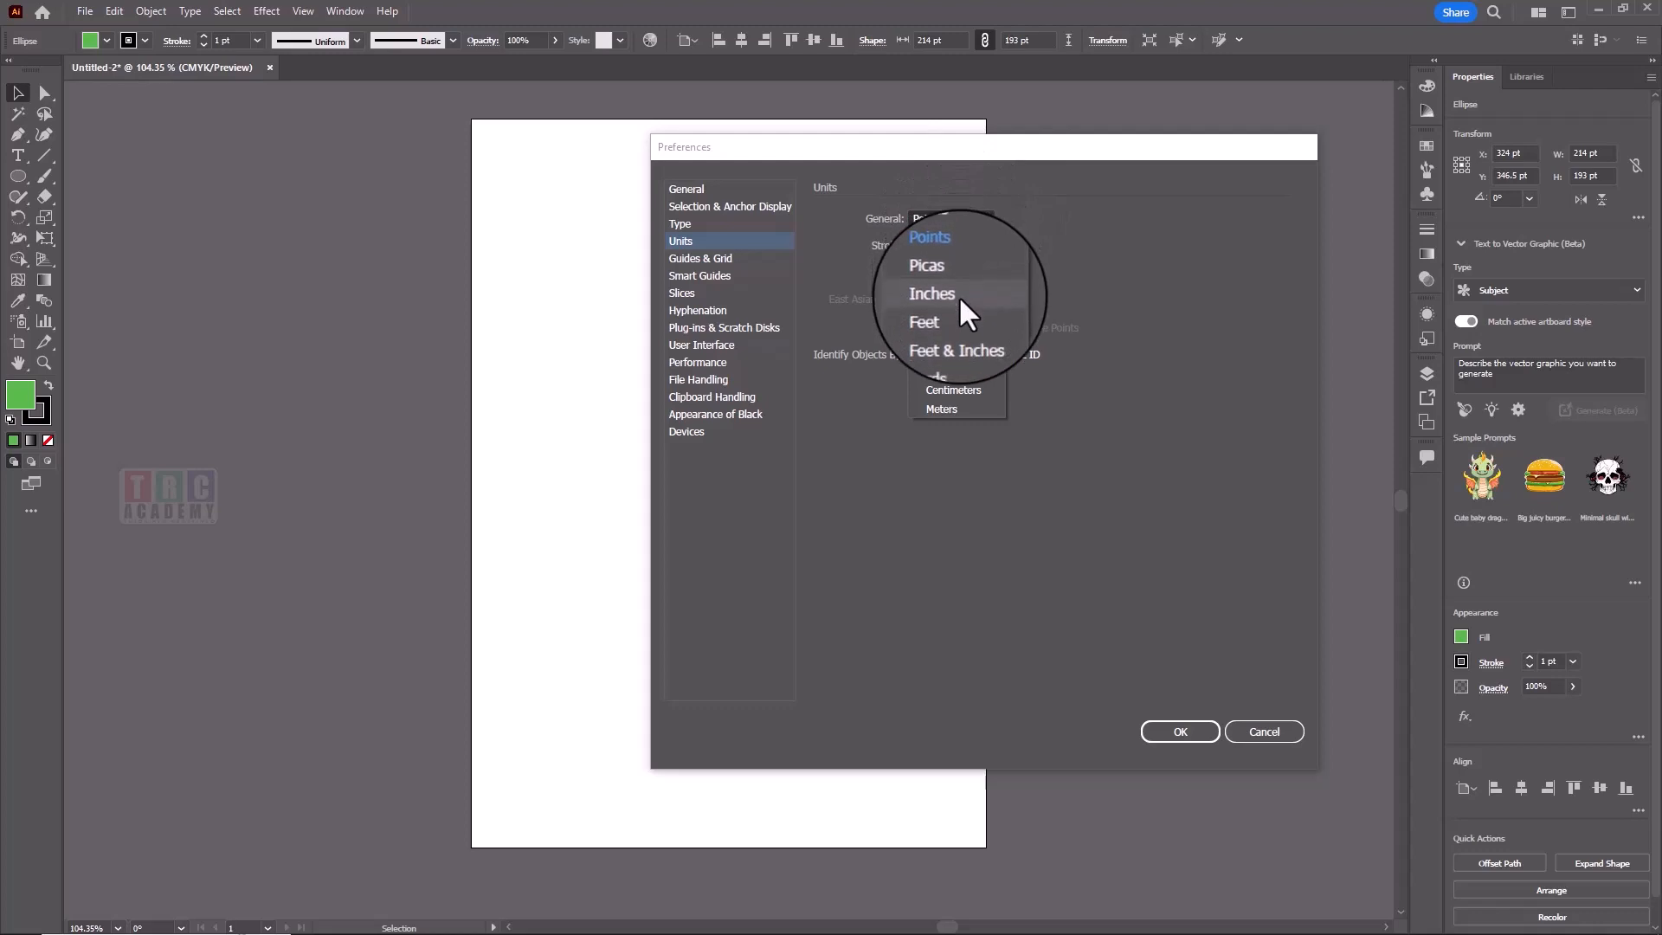
pyautogui.click(961, 386)
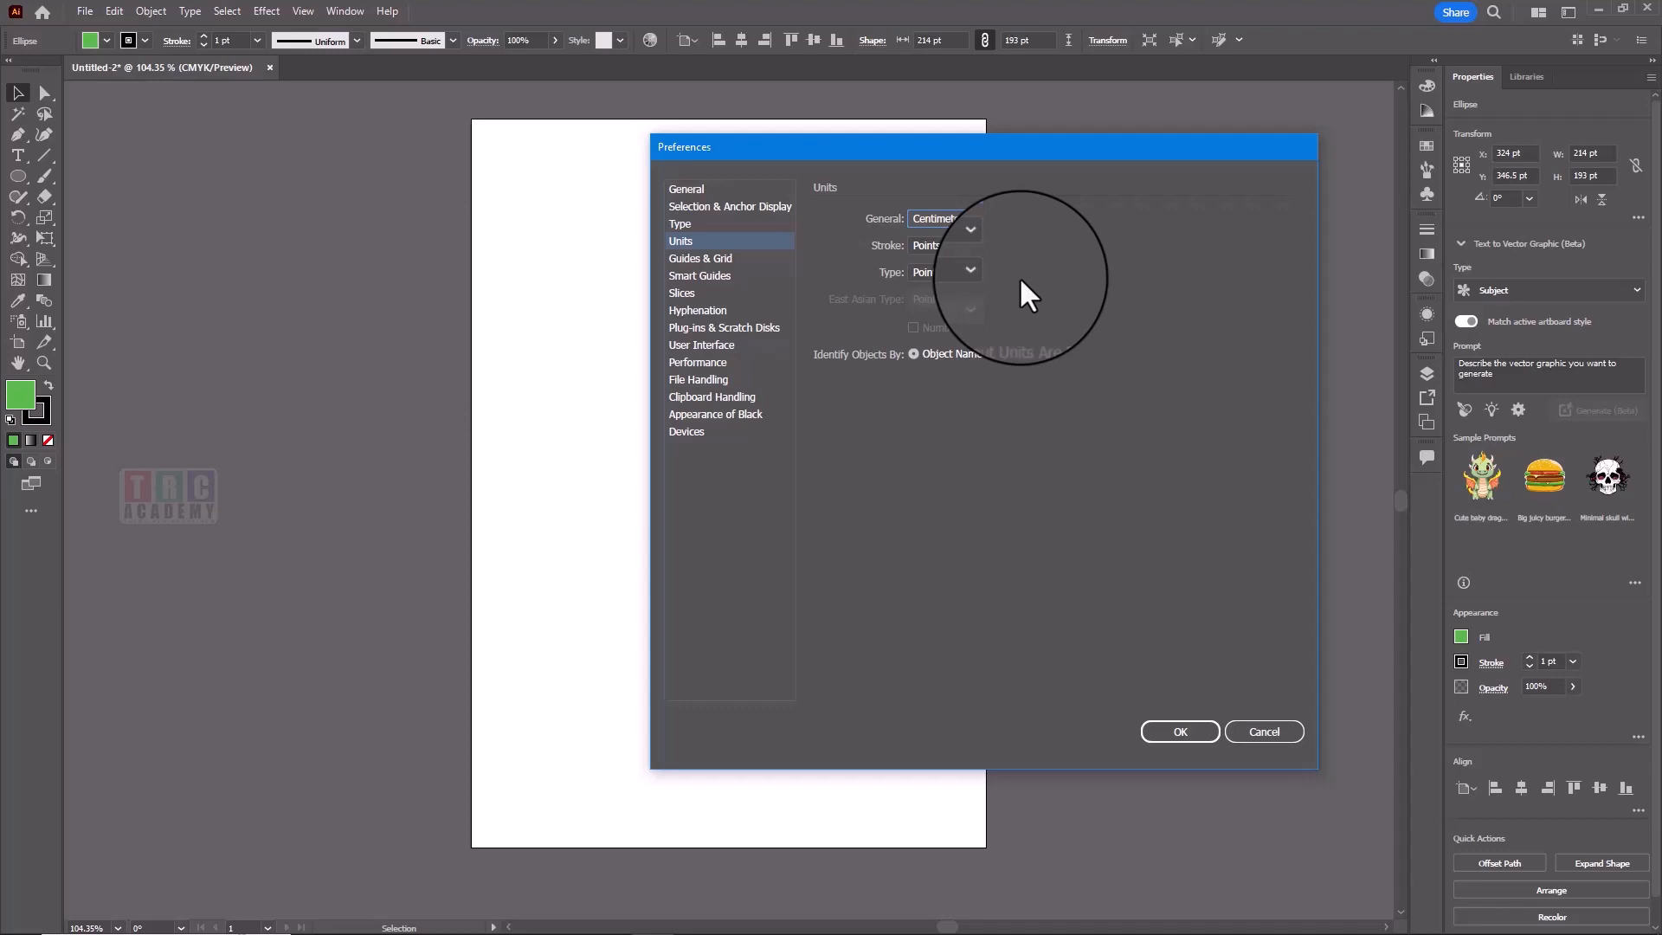
pyautogui.click(979, 244)
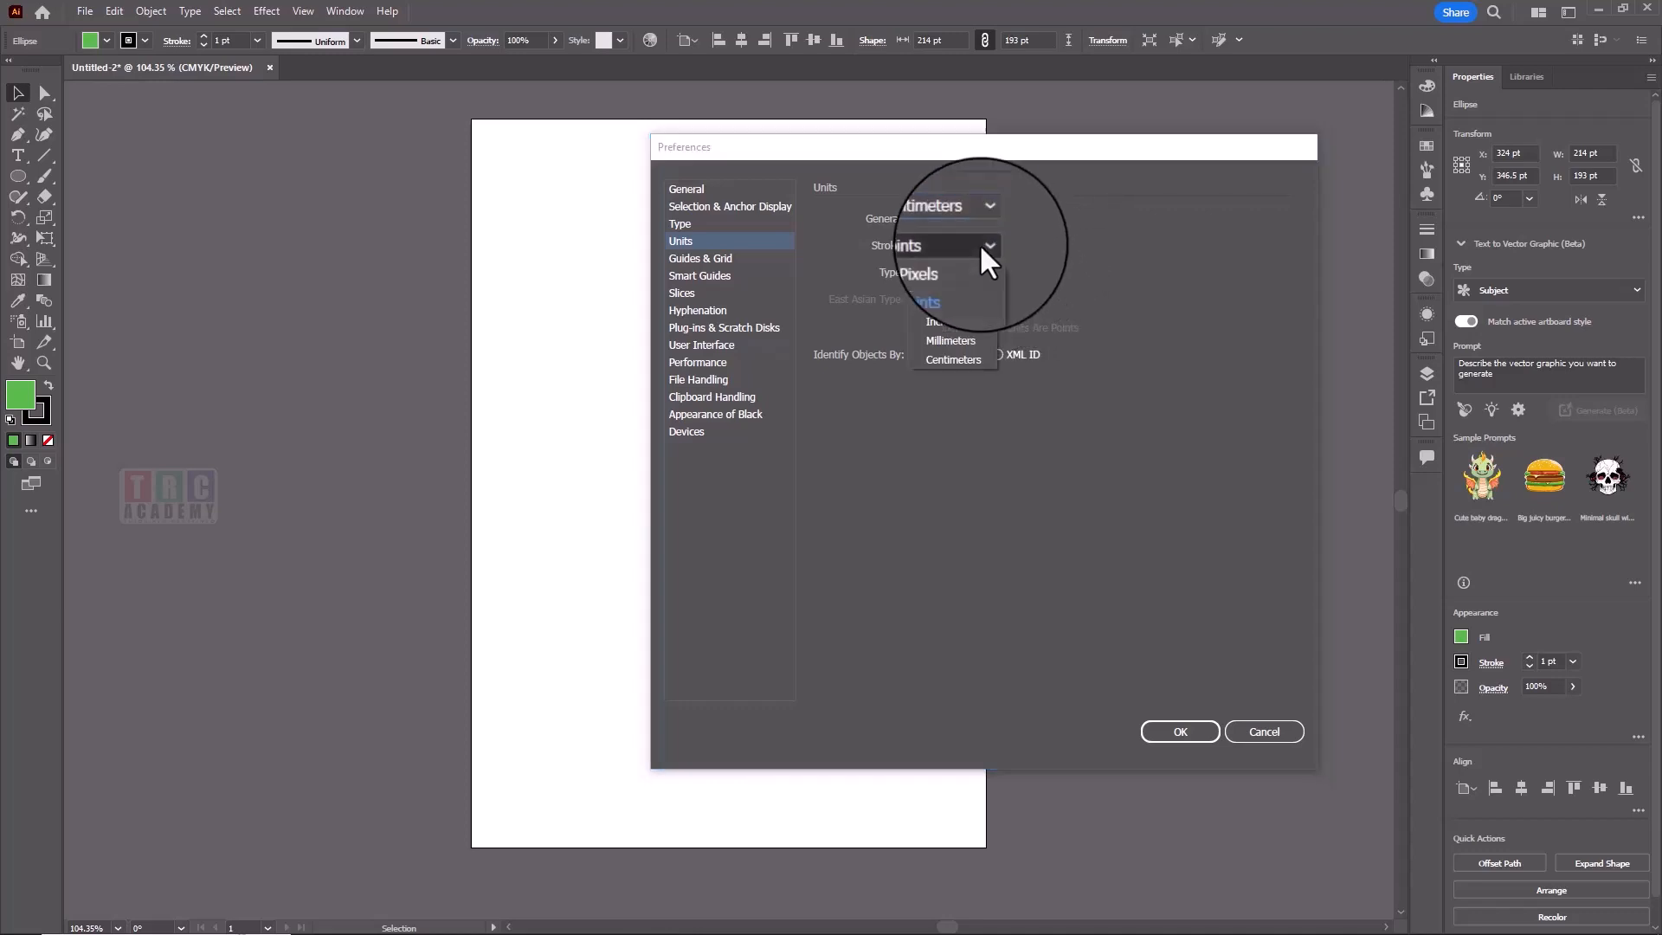
pyautogui.click(958, 334)
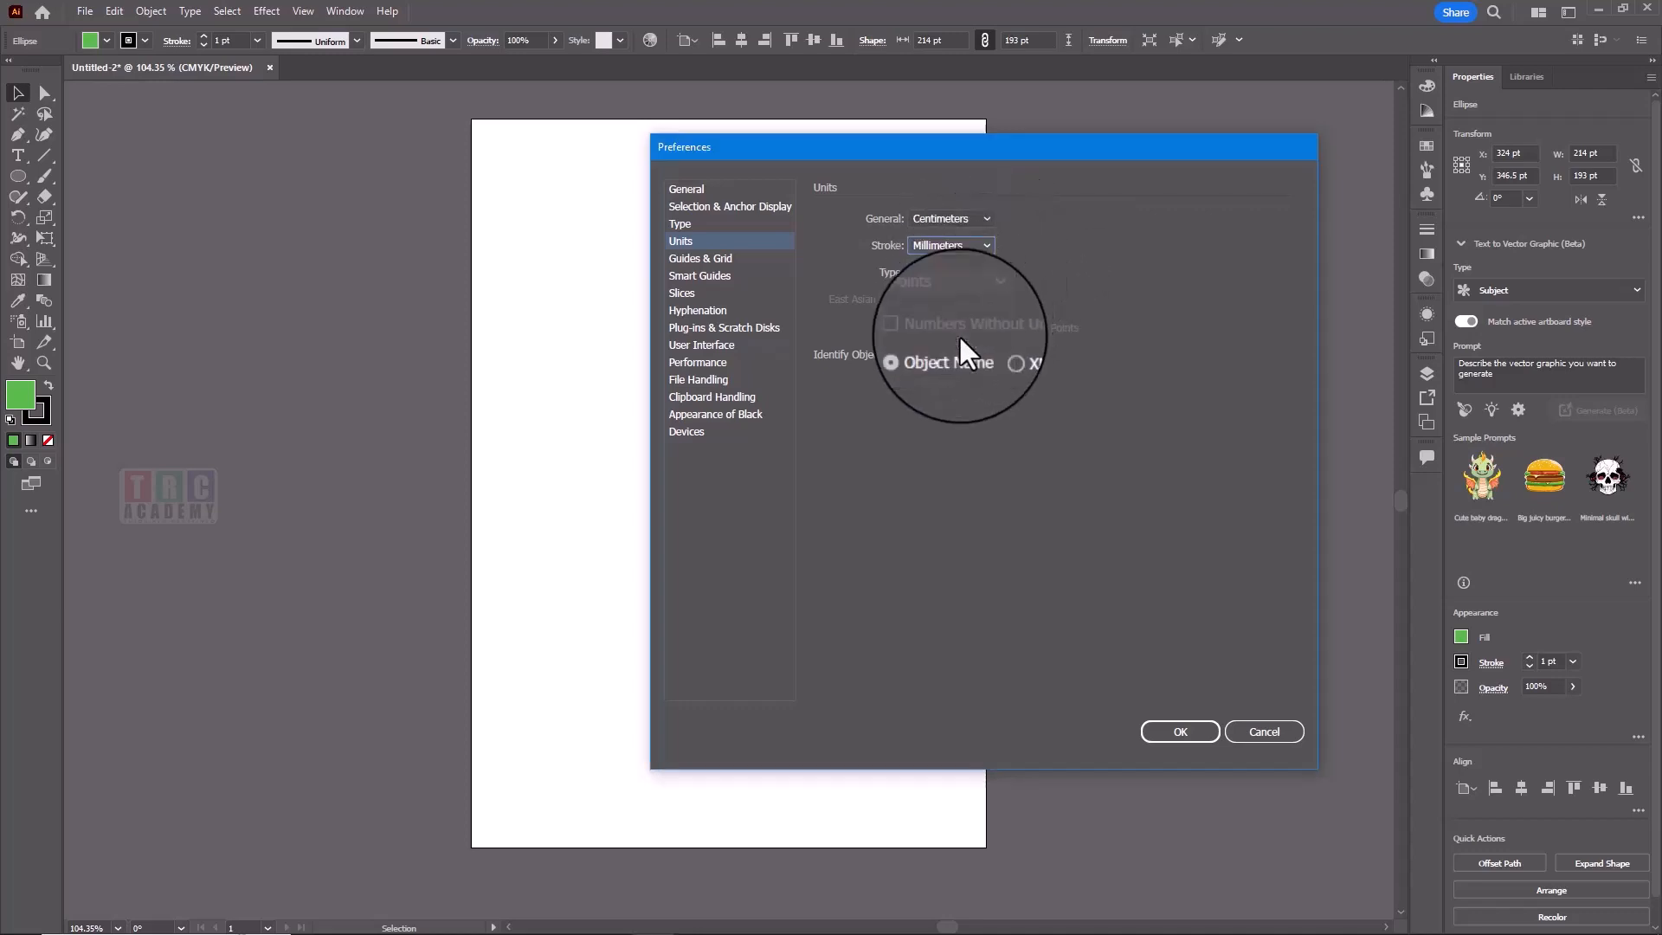
pyautogui.click(962, 272)
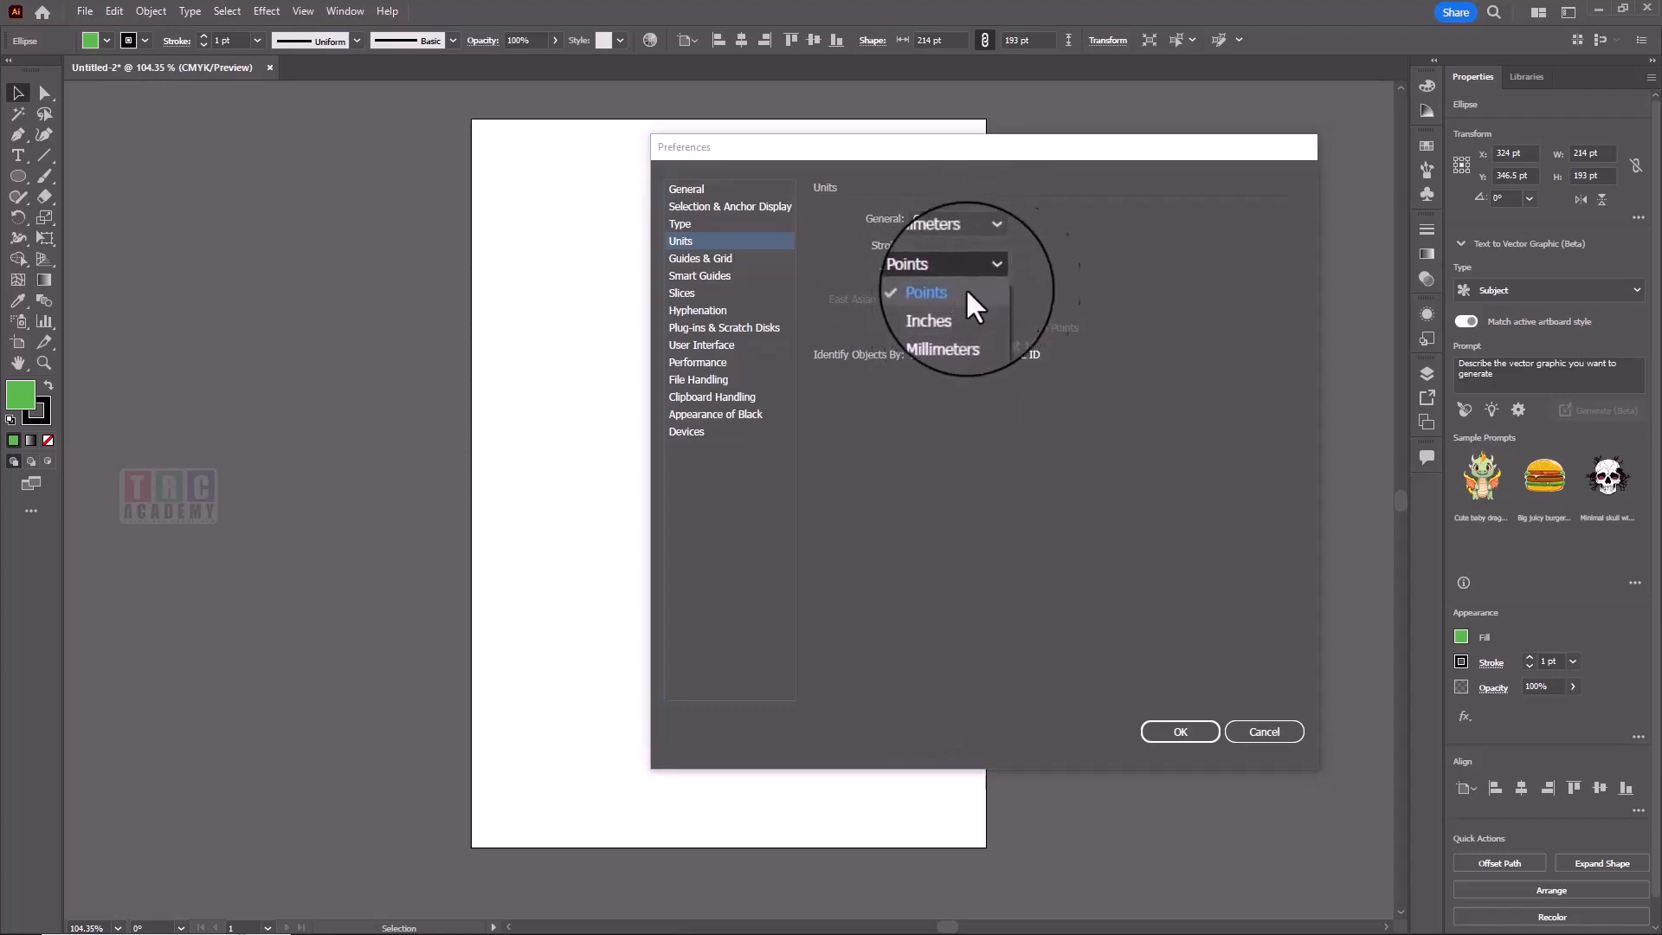
pyautogui.click(965, 287)
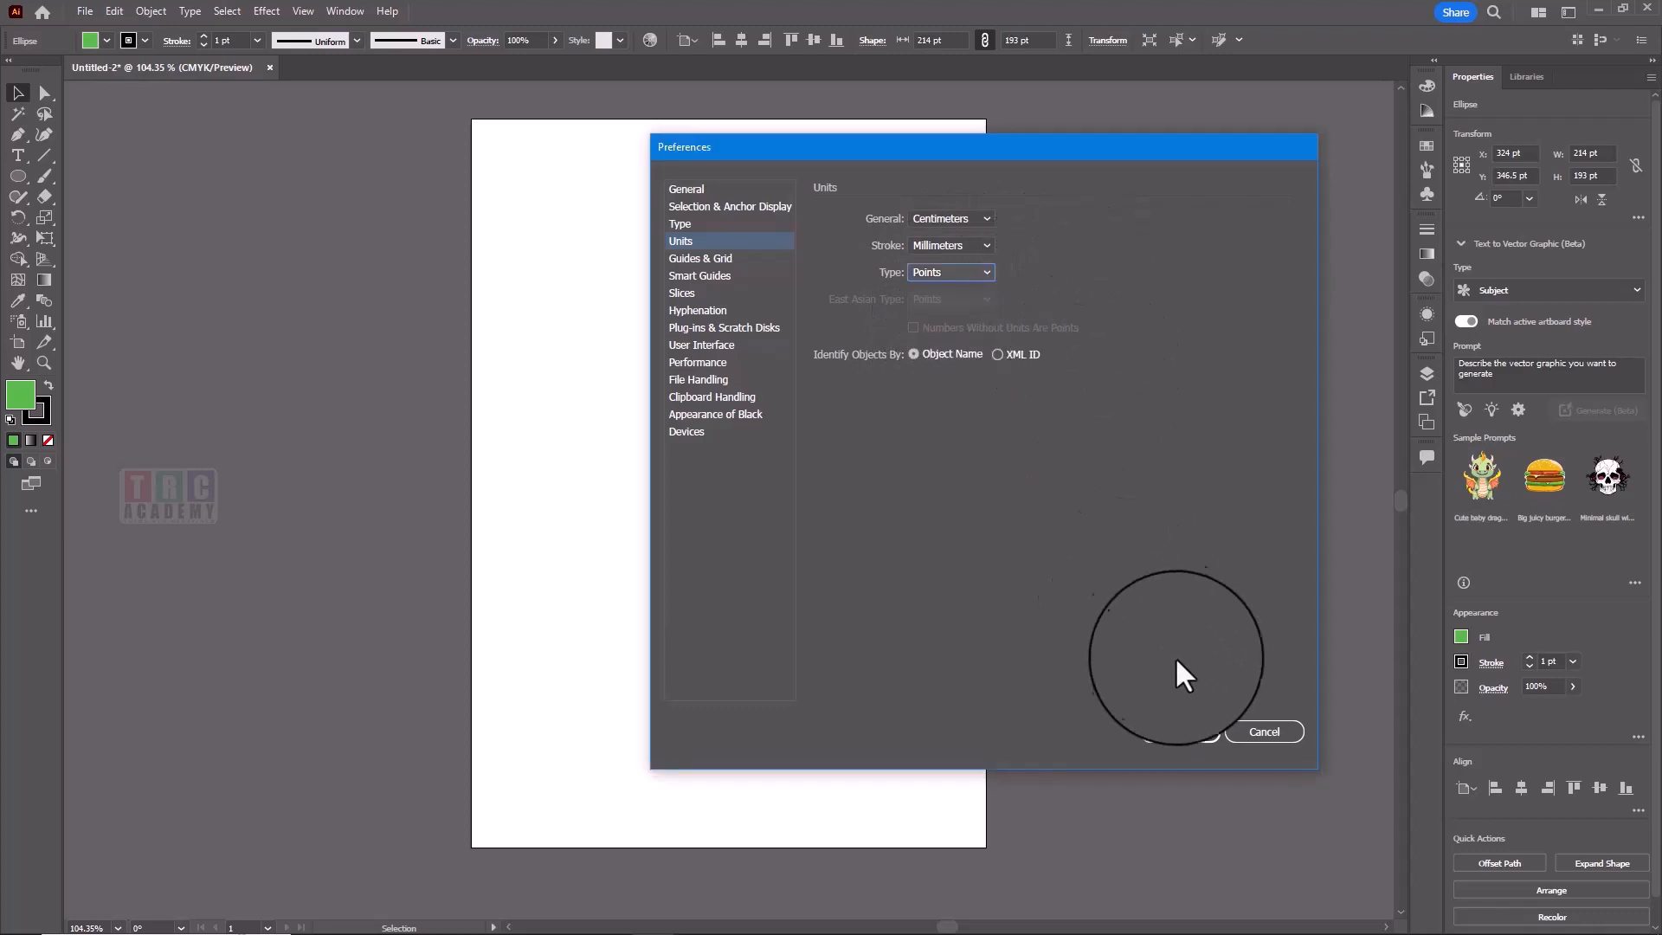
pyautogui.click(1179, 734)
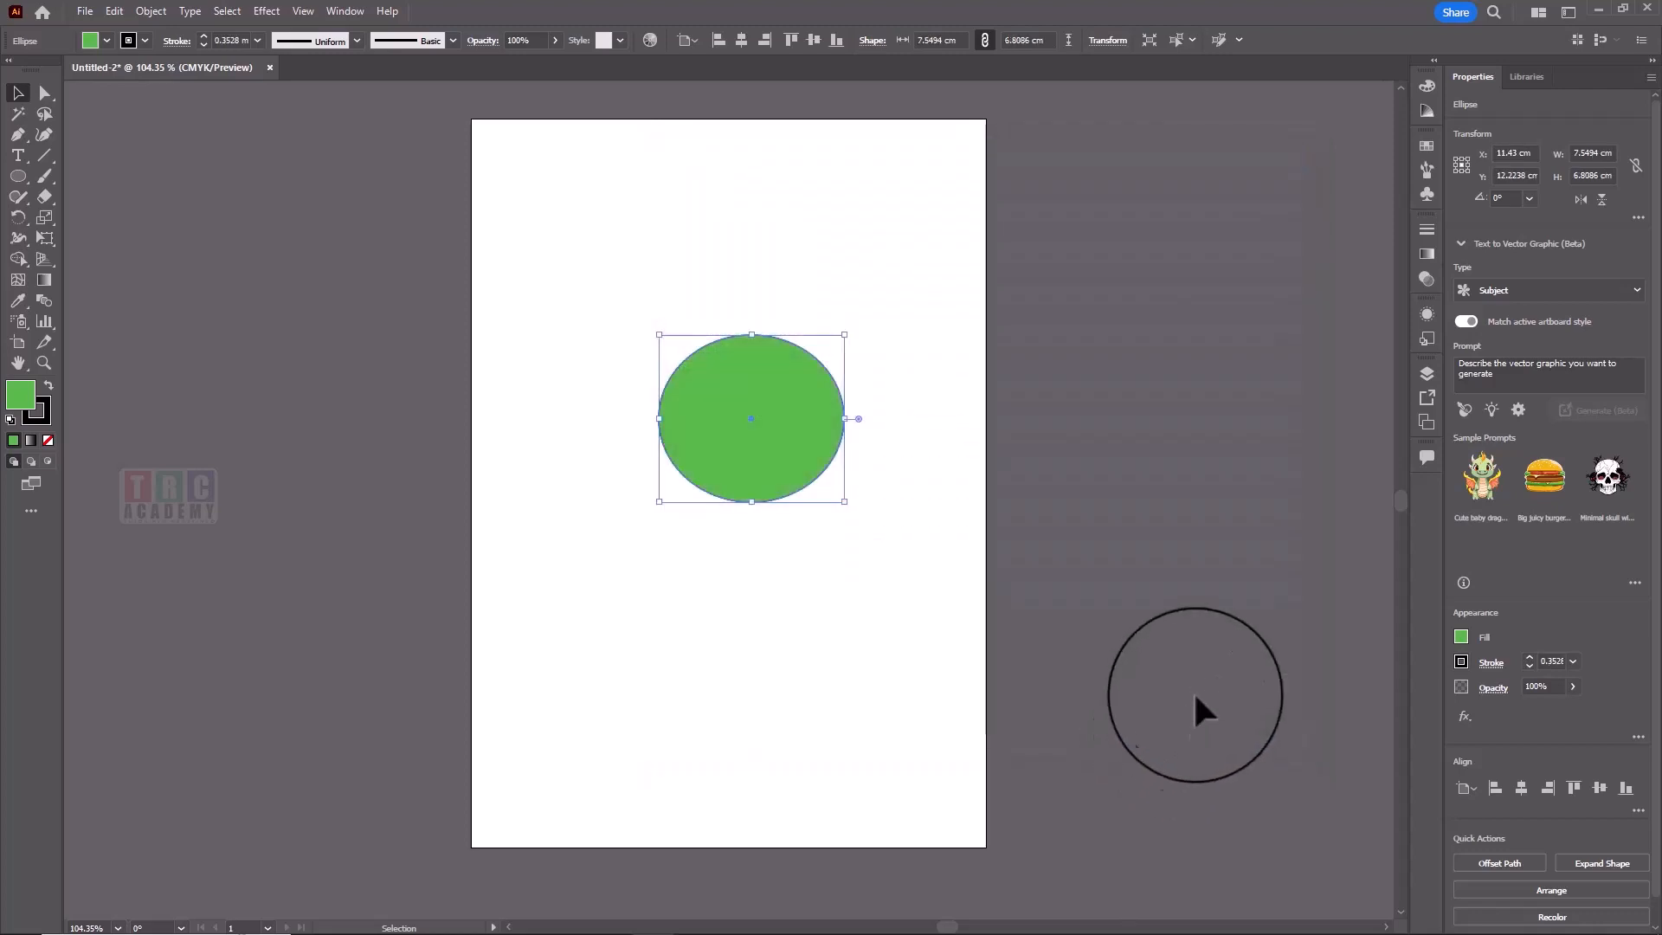
# Step: Move the green ellipse by 0 cm horizontally and 10 cm vertically with the Move transform
pyautogui.click(147, 11)
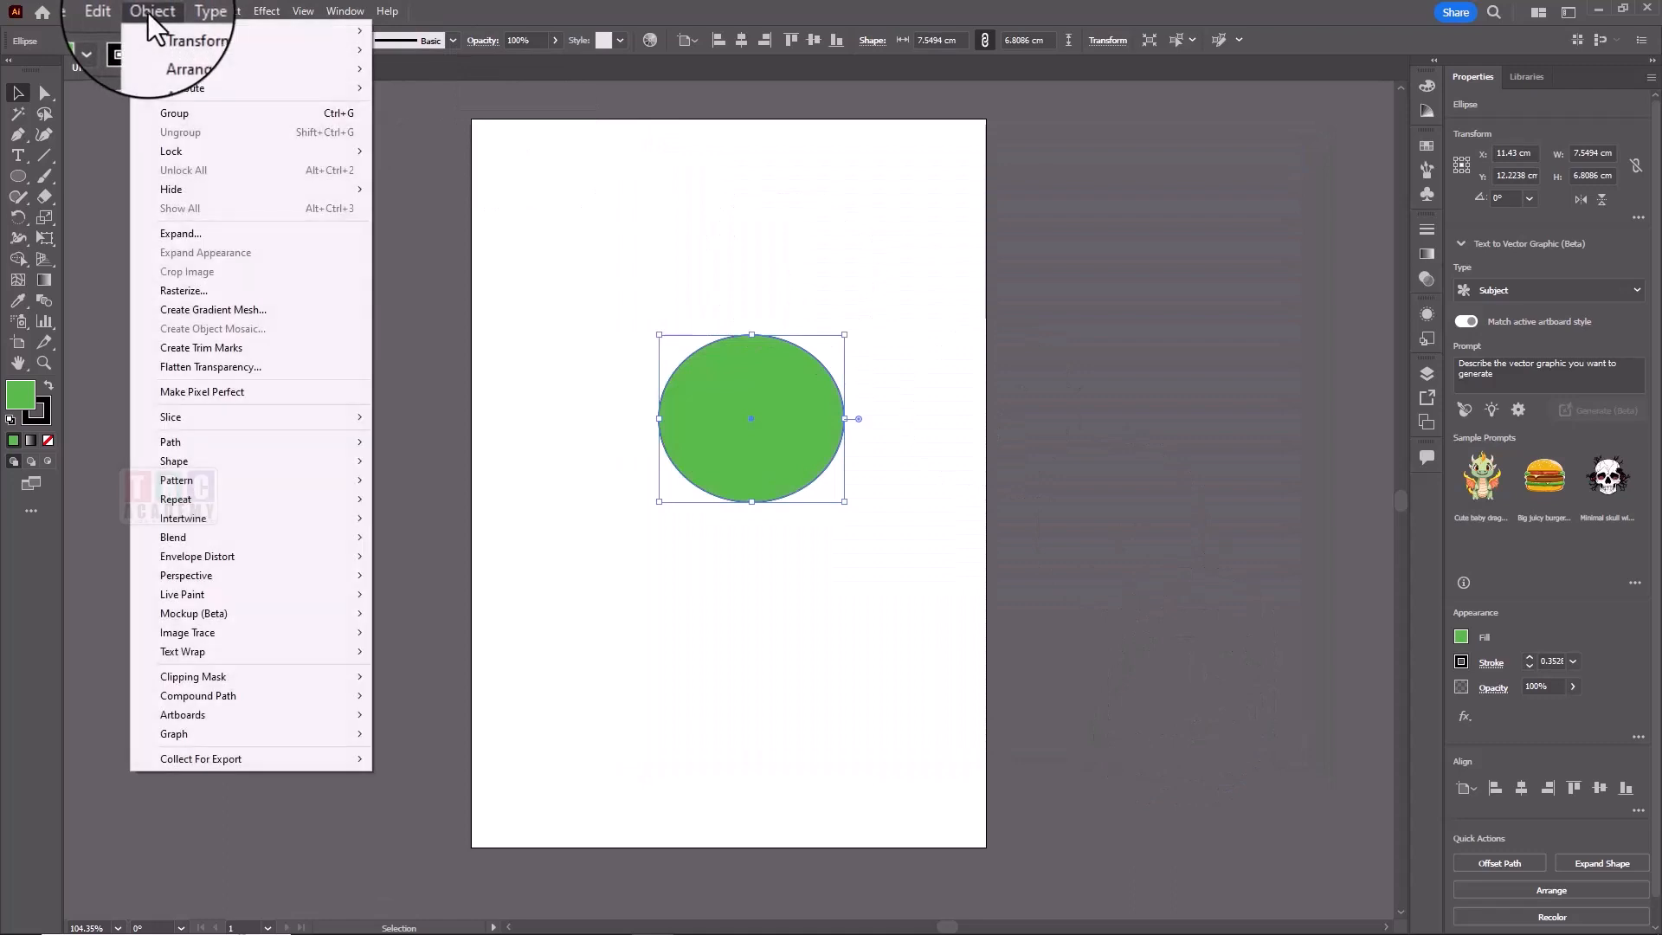
pyautogui.moveTo(159, 33)
pyautogui.click(415, 57)
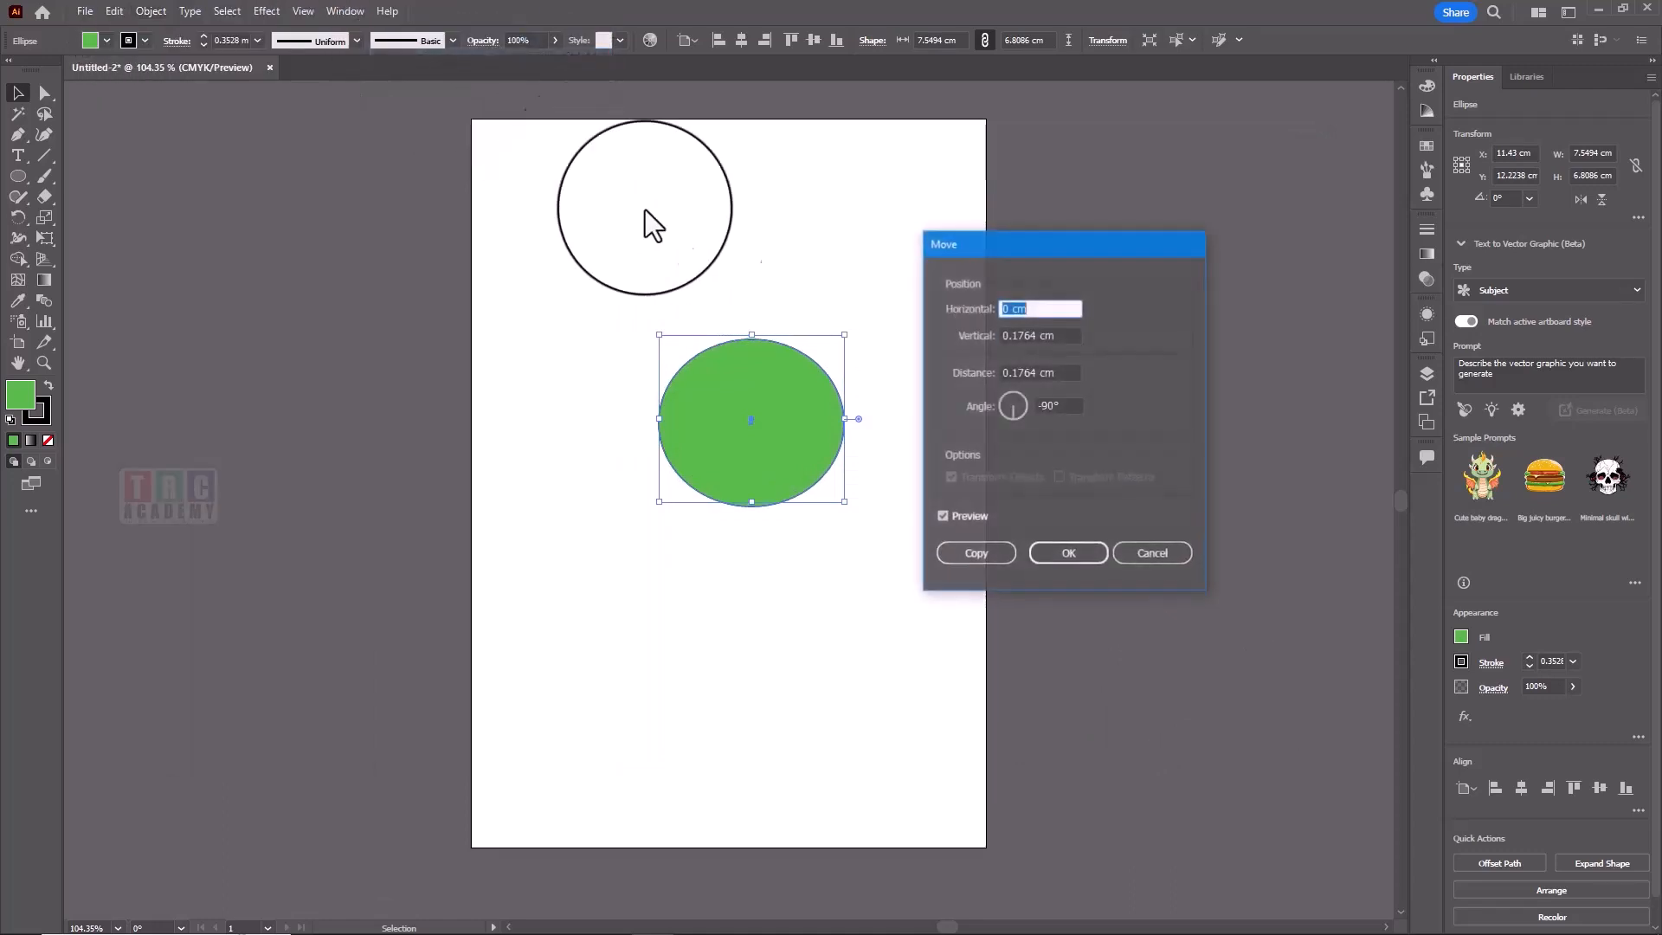
pyautogui.click(1037, 336)
pyautogui.moveTo(1039, 335); pyautogui.dragTo(920, 335)
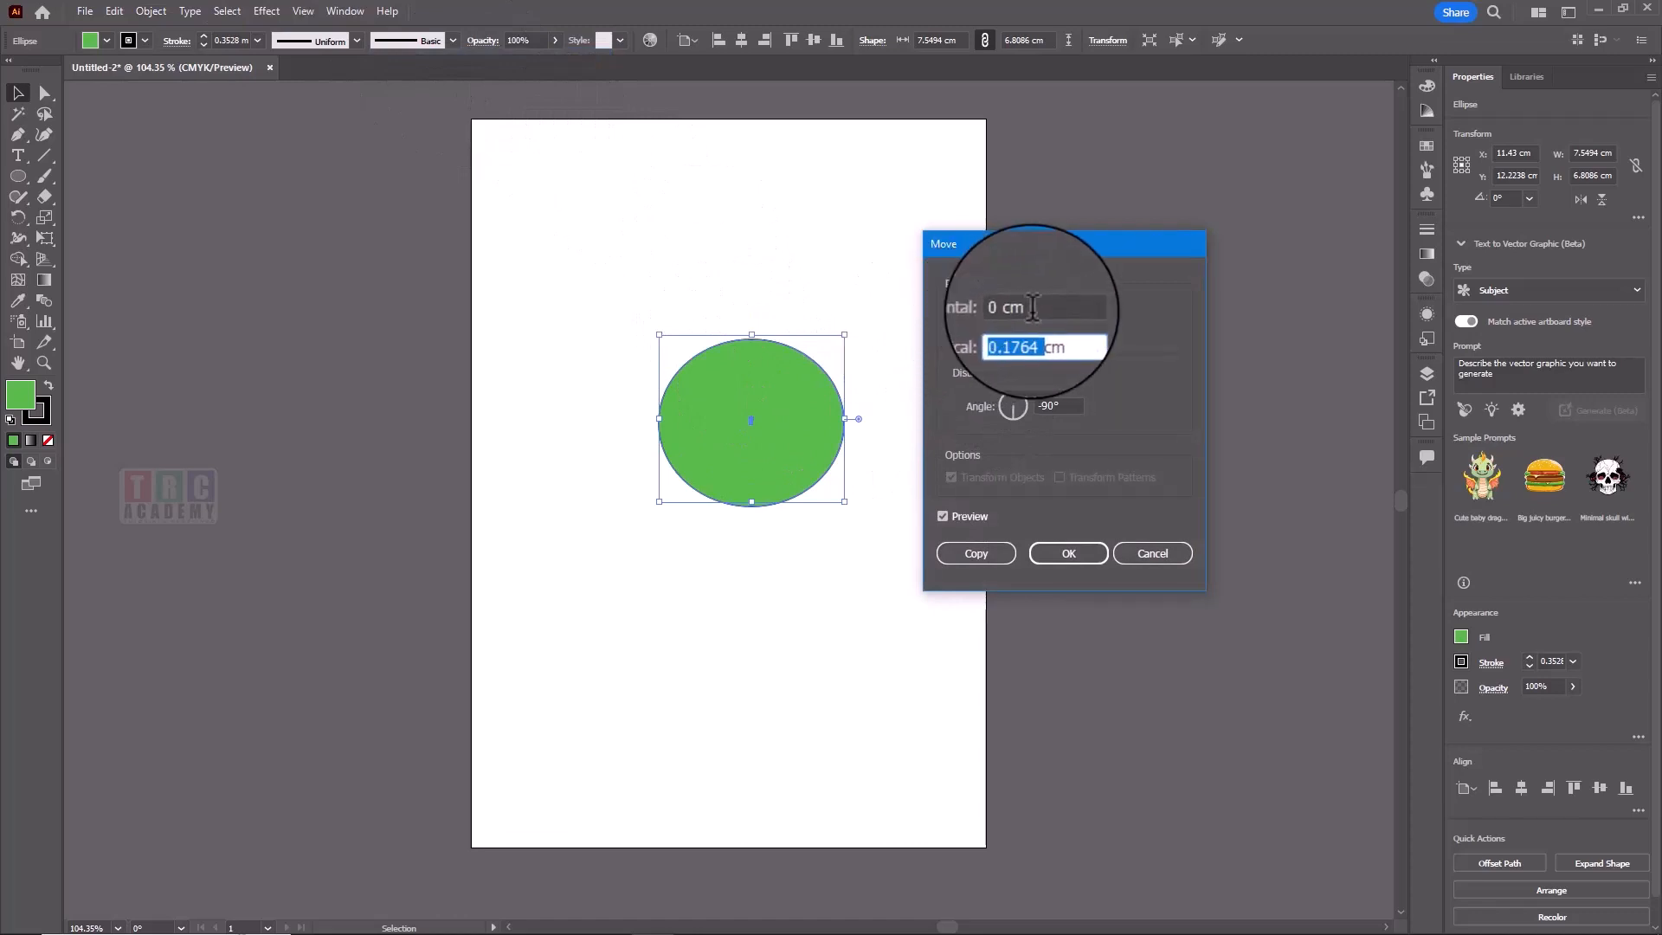
pyautogui.moveTo(1039, 310); pyautogui.dragTo(933, 310)
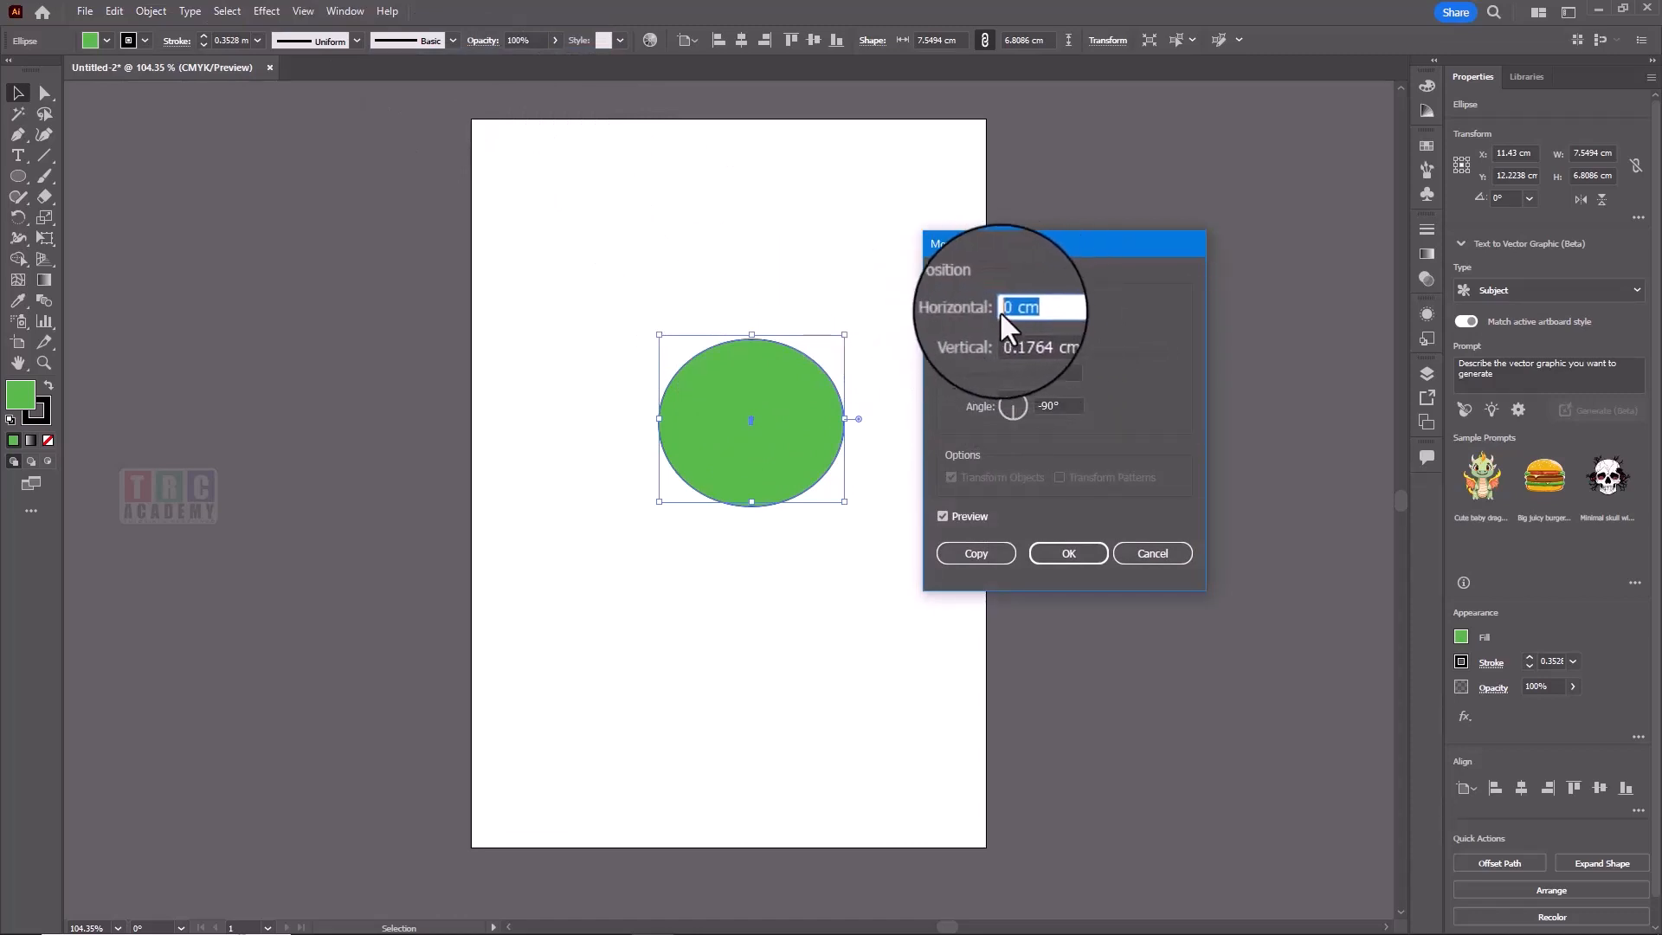
pyautogui.moveTo(1082, 336); pyautogui.dragTo(938, 333)
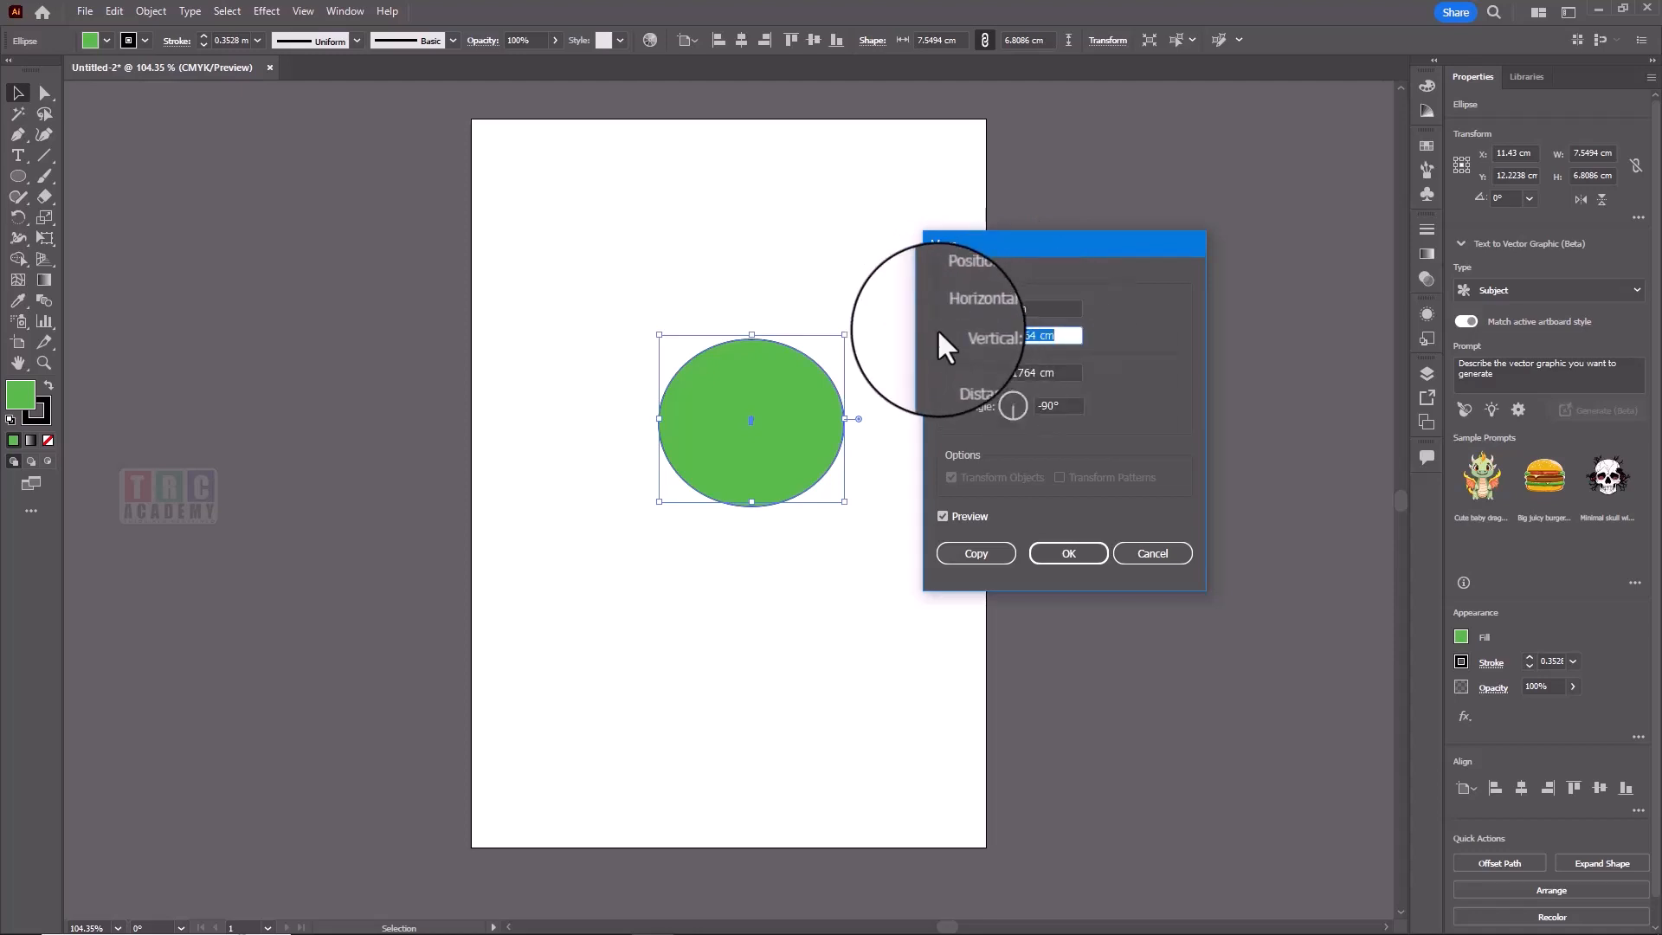
pyautogui.write('10')
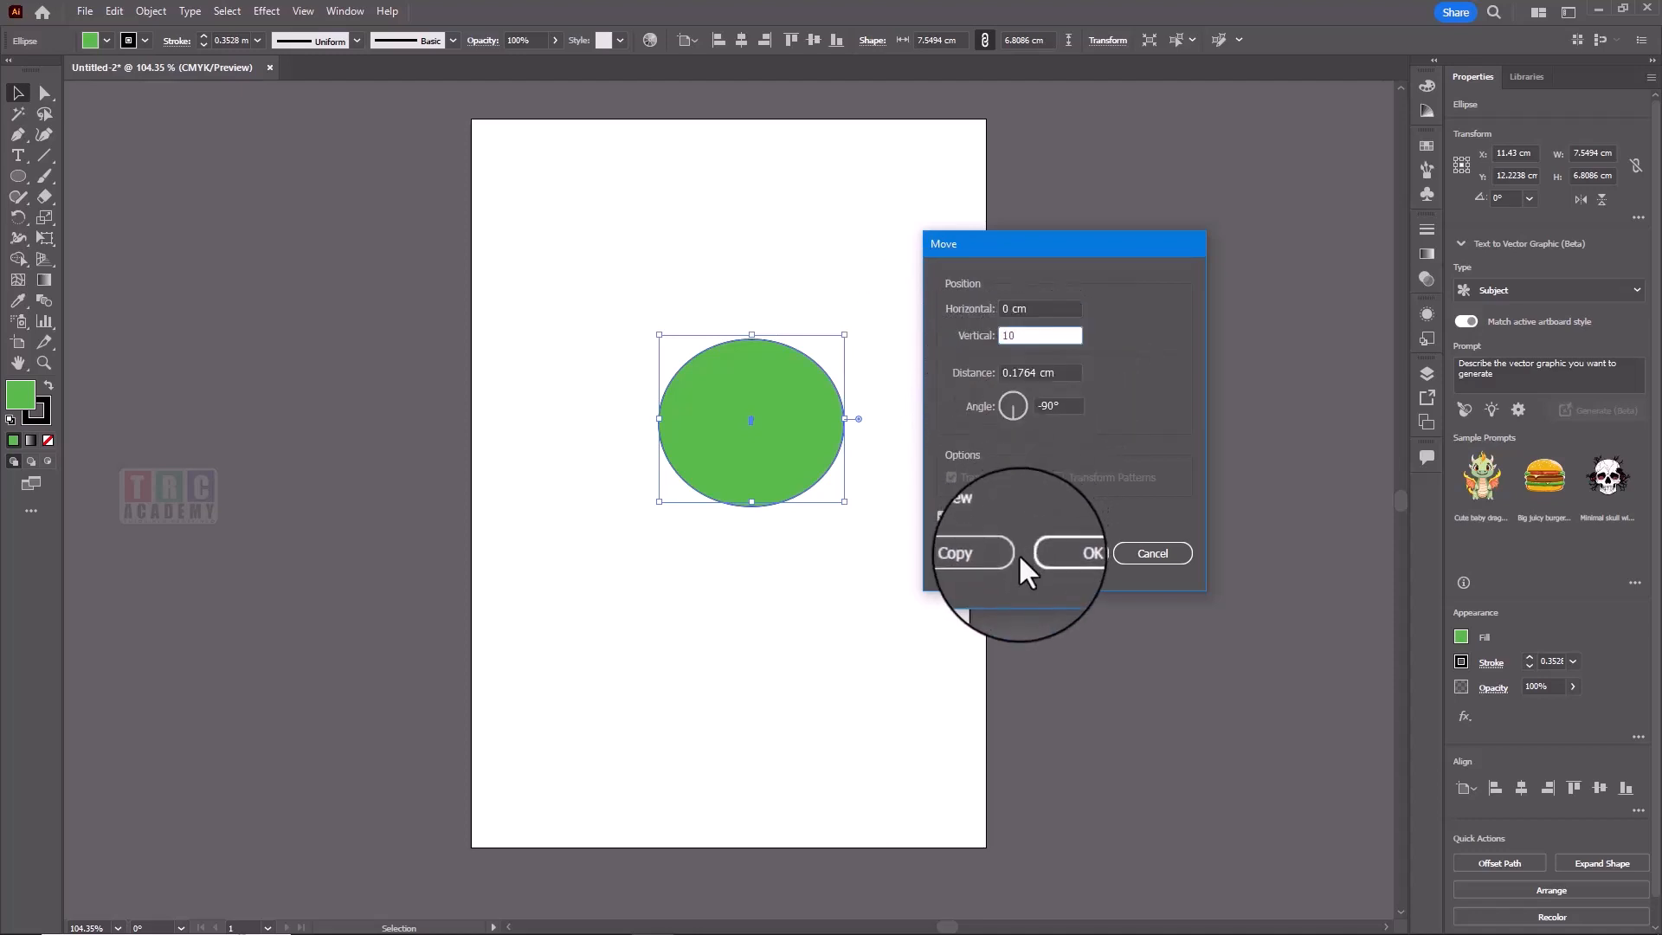
pyautogui.click(1070, 553)
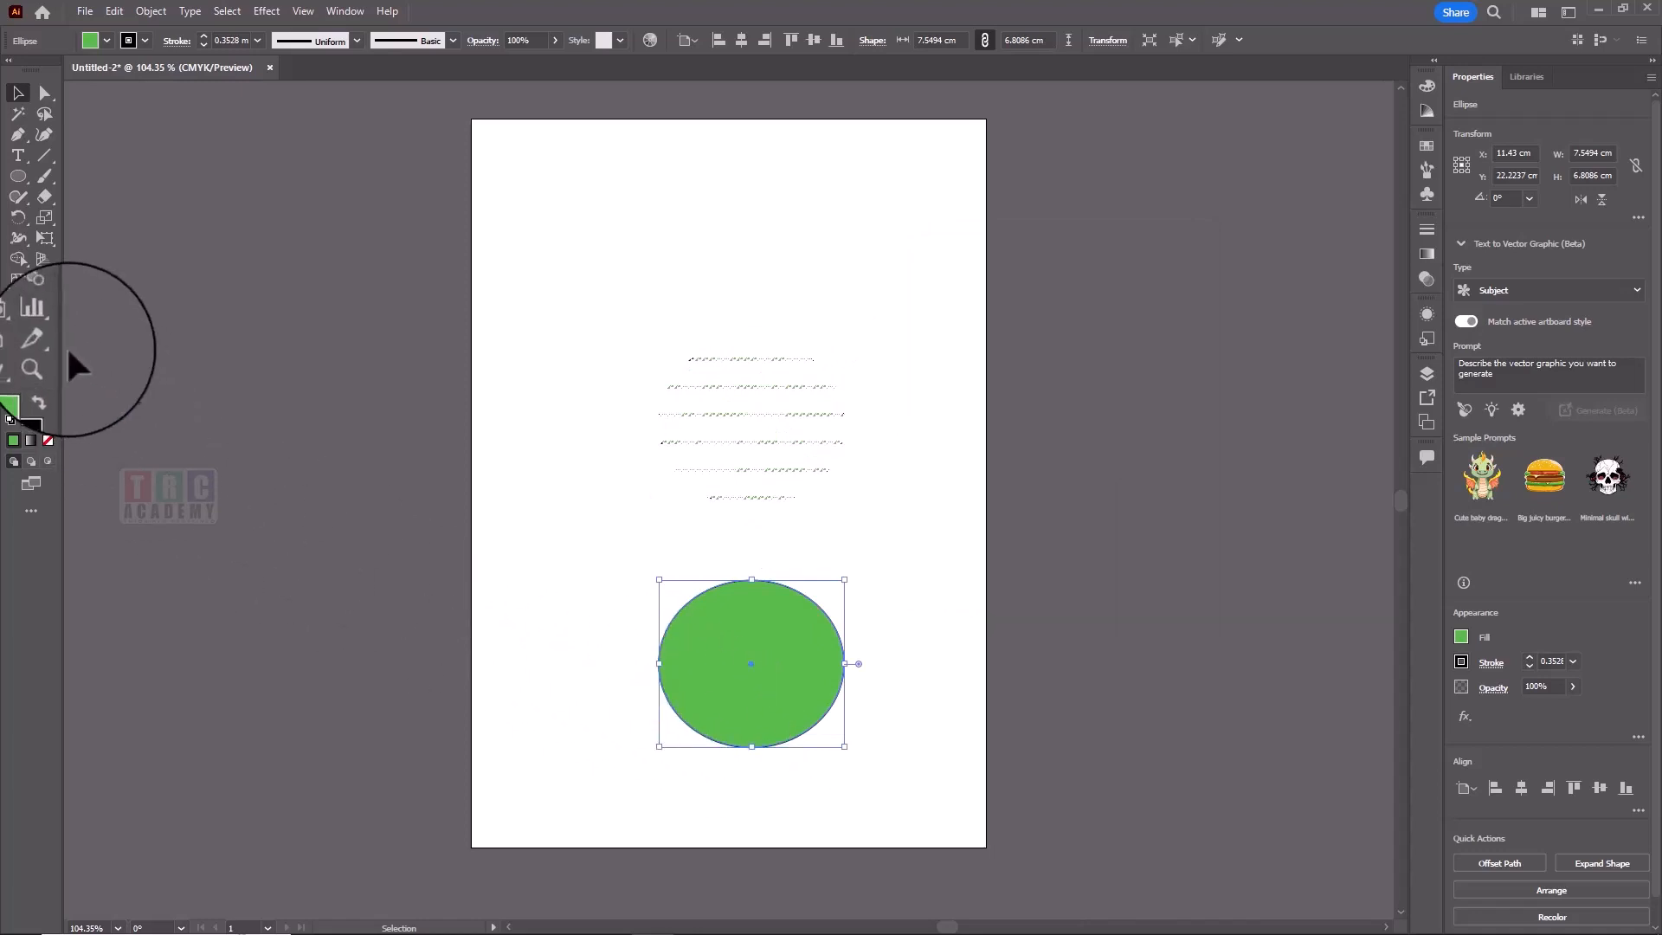
# Step: Examine the object commands from Transform, Group, Lock and Hide through Artboards, as well as the commands for fonts and text
pyautogui.click(44, 363)
pyautogui.click(658, 392)
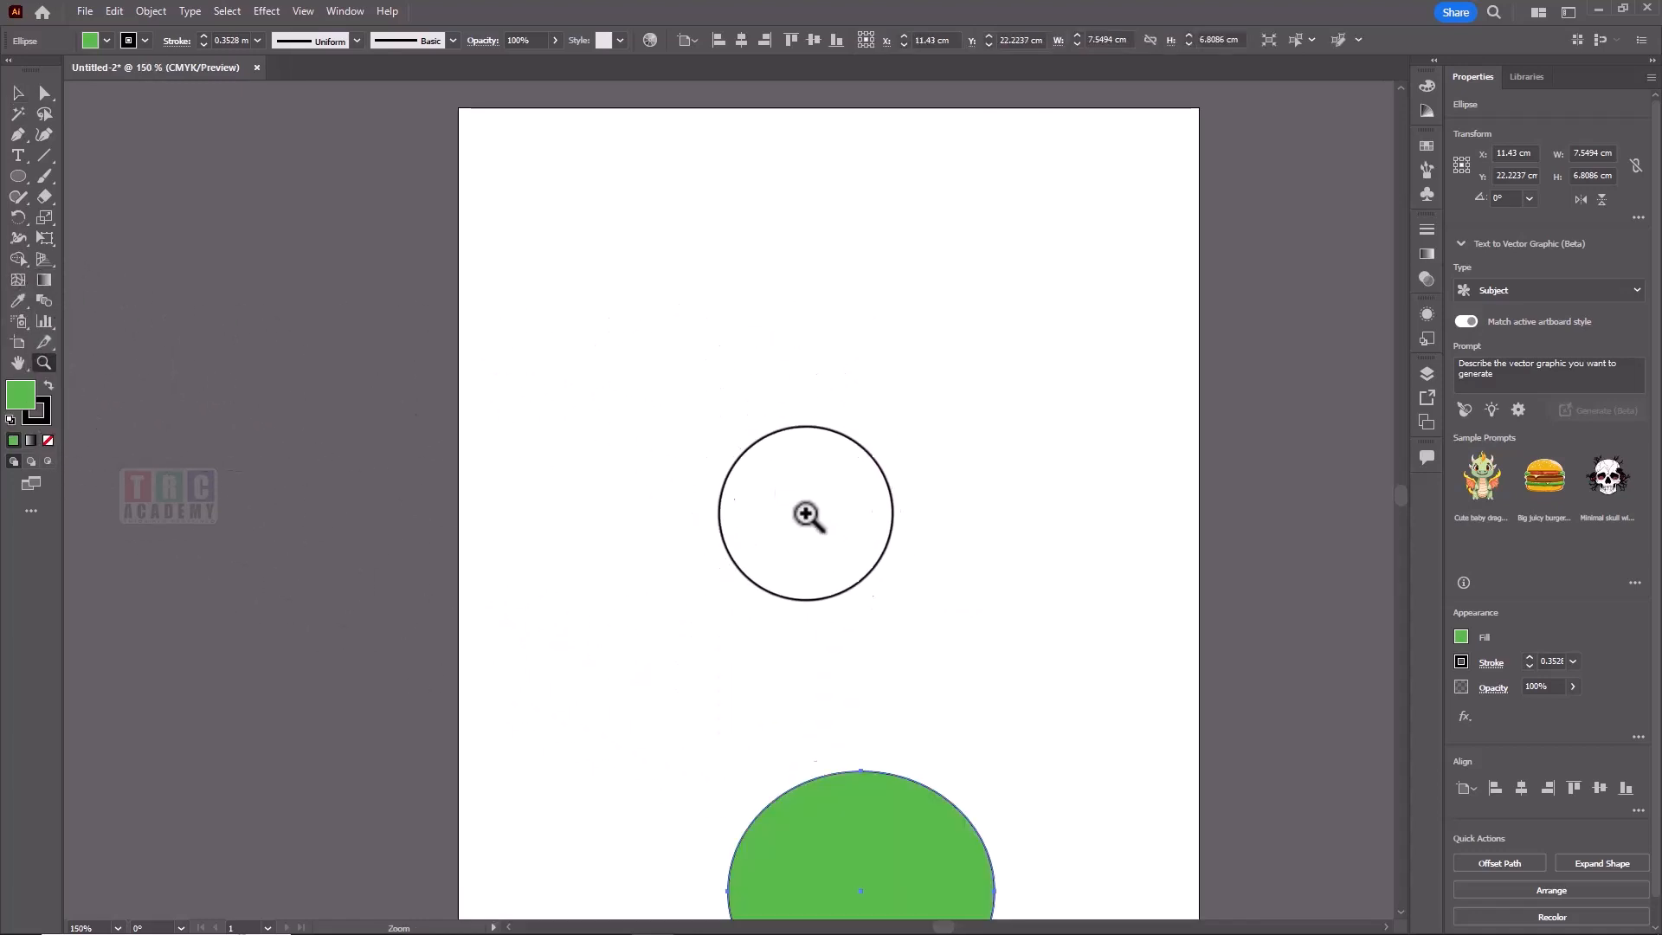
pyautogui.click(298, 11)
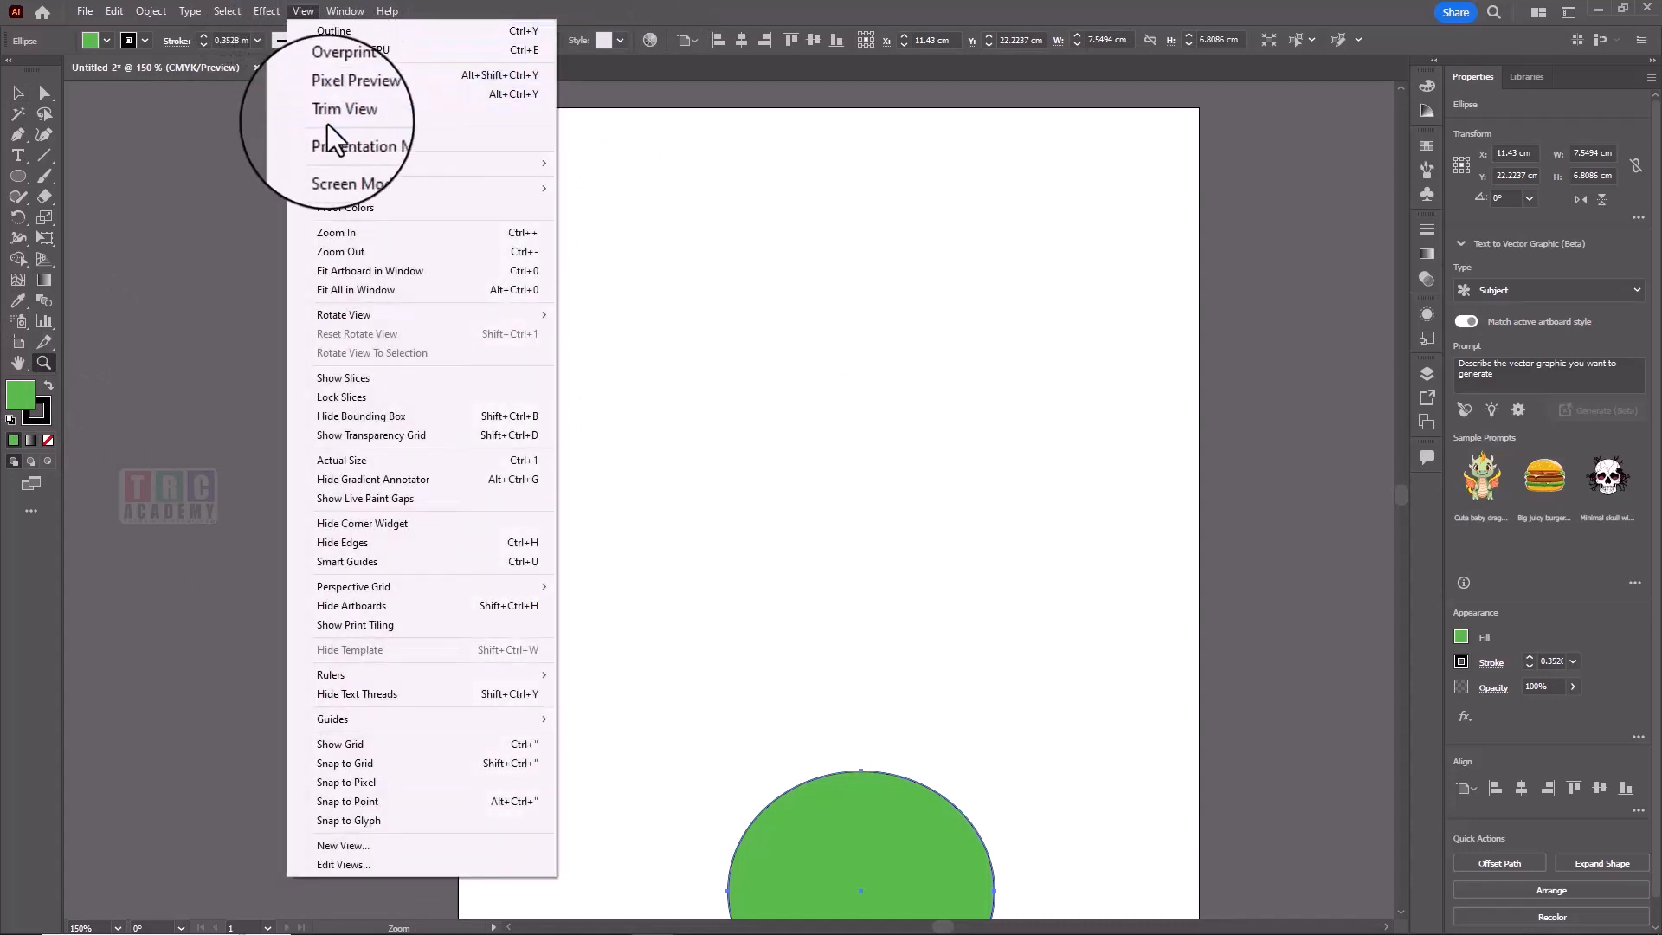
pyautogui.click(336, 273)
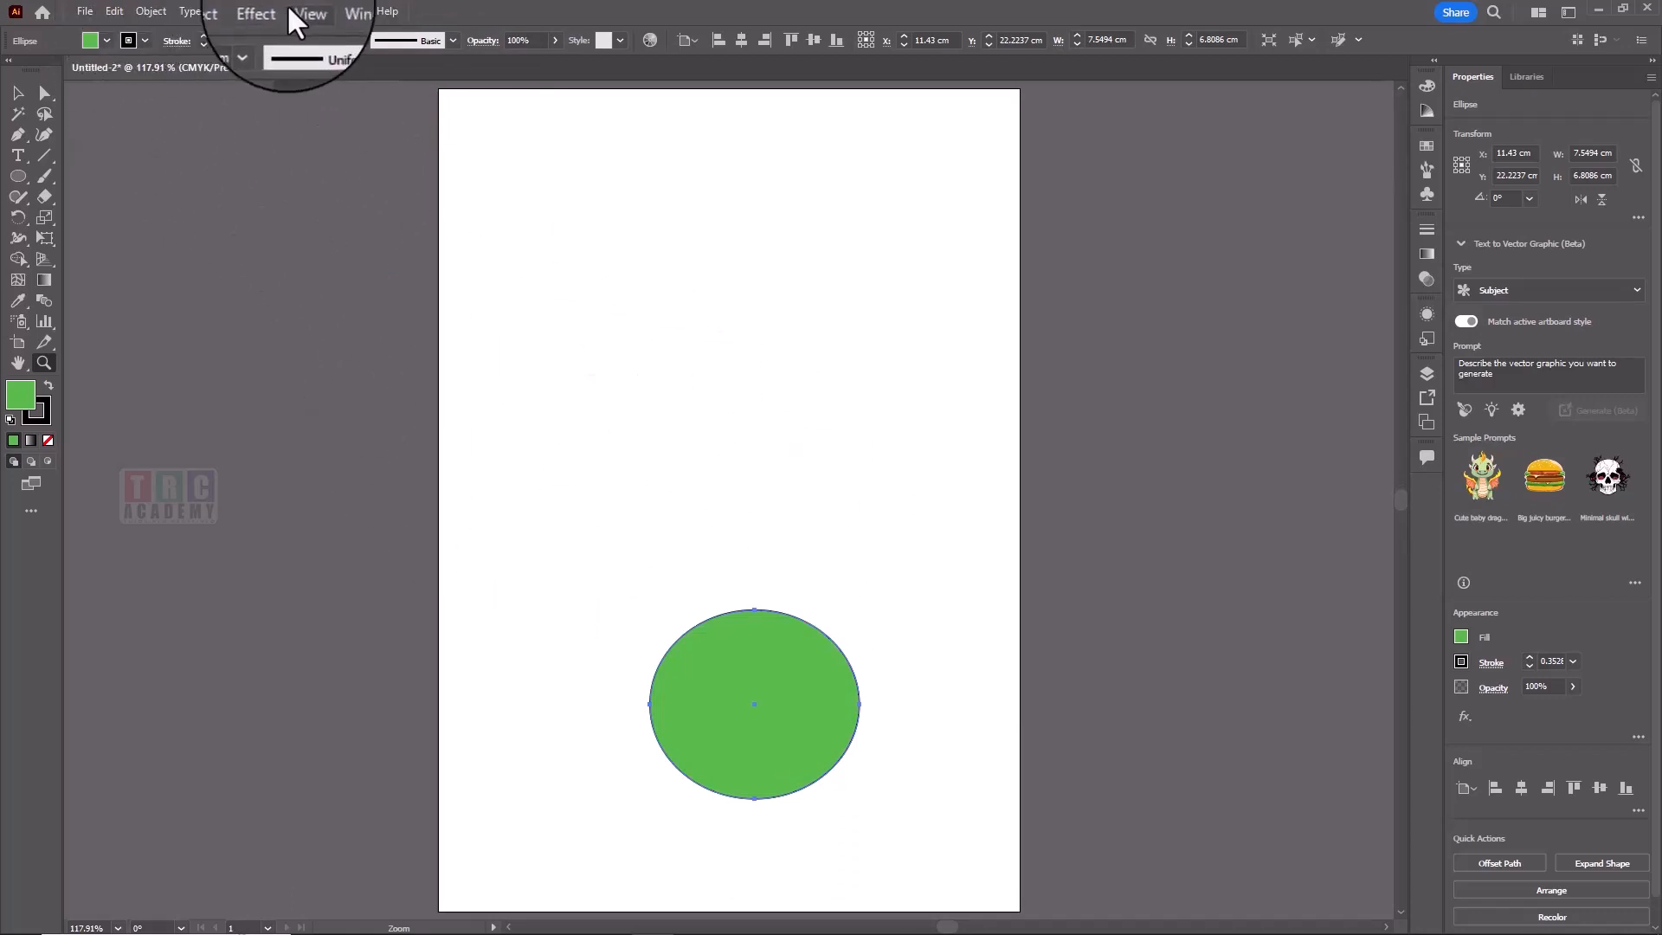
pyautogui.click(147, 11)
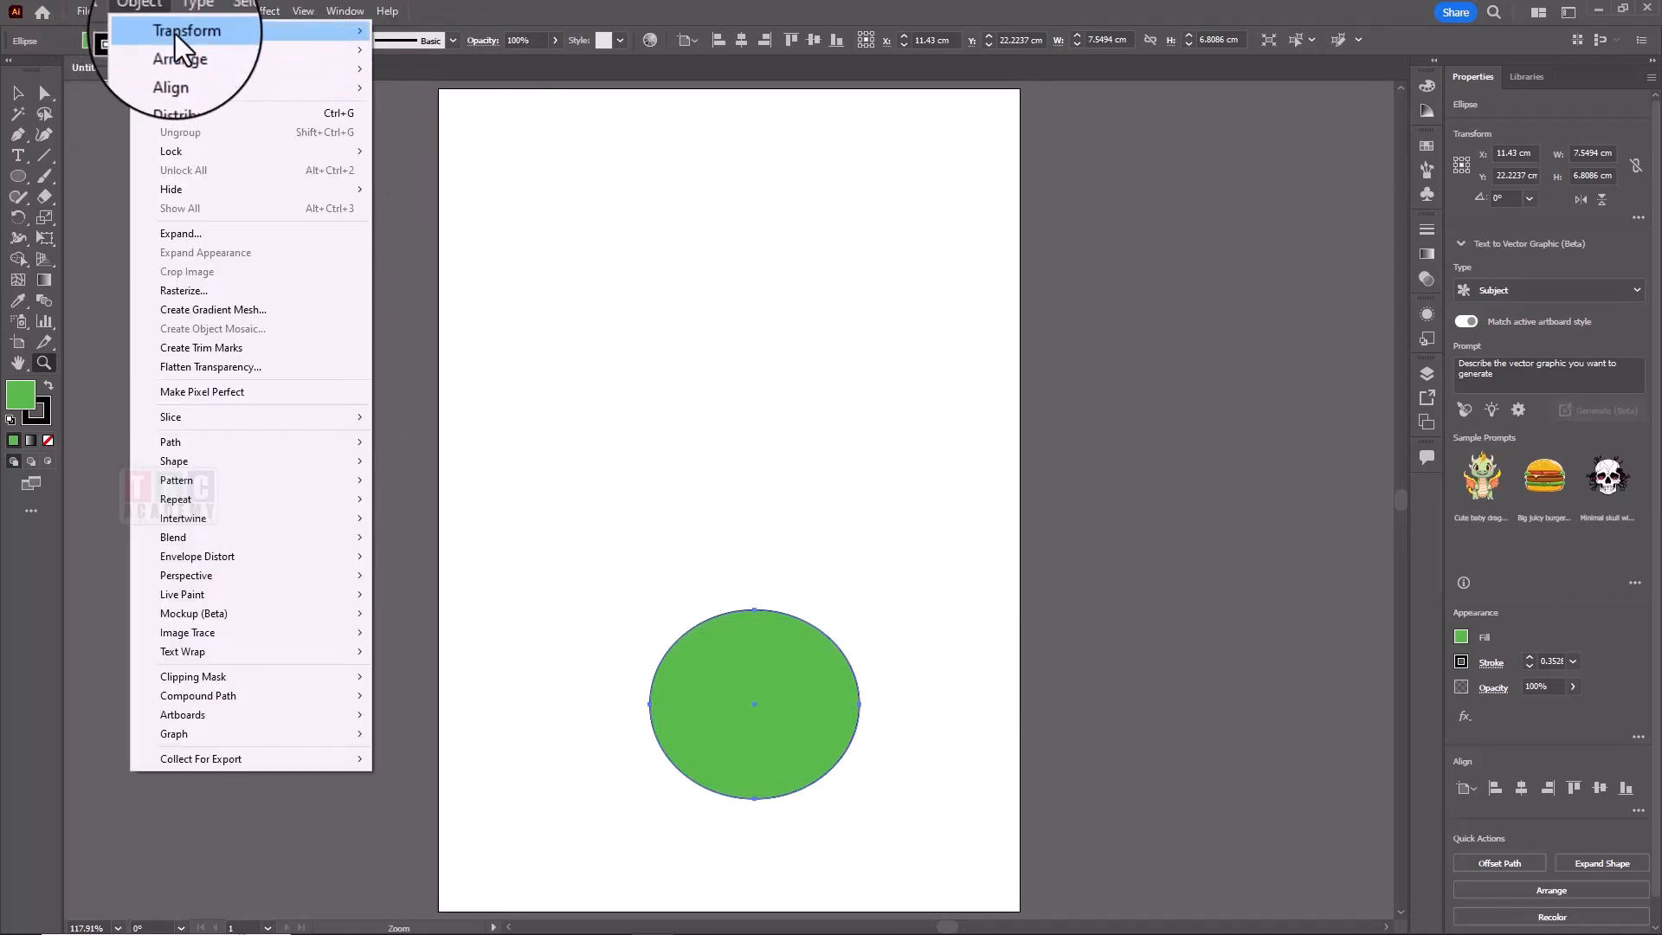
pyautogui.moveTo(298, 33)
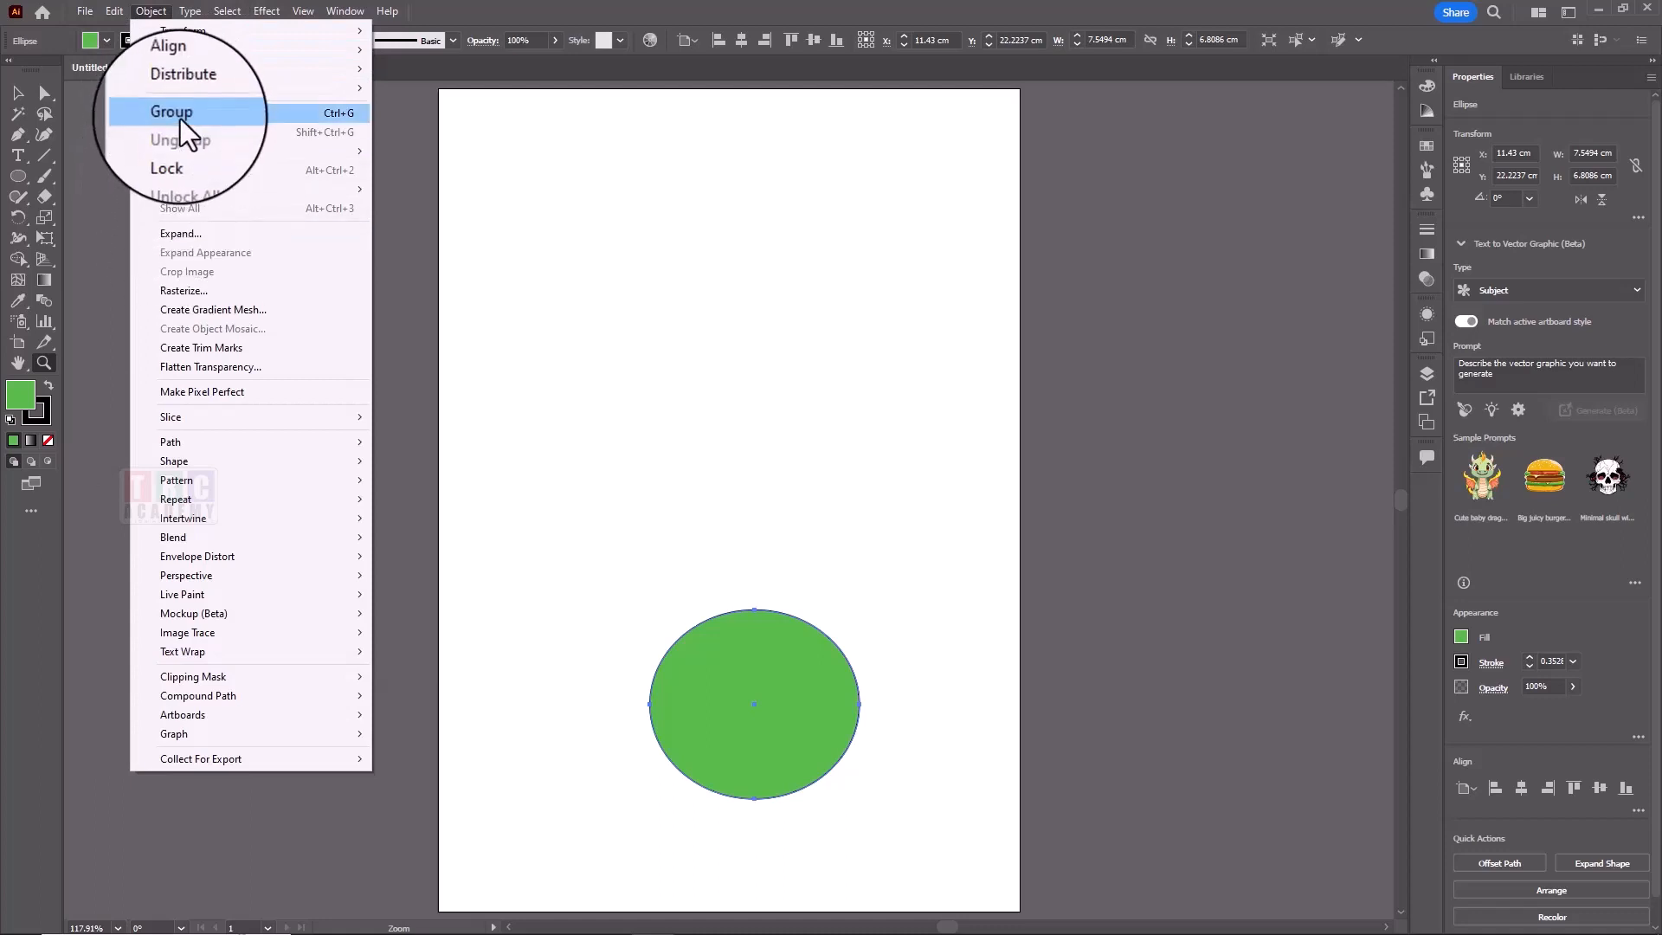
pyautogui.moveTo(185, 149)
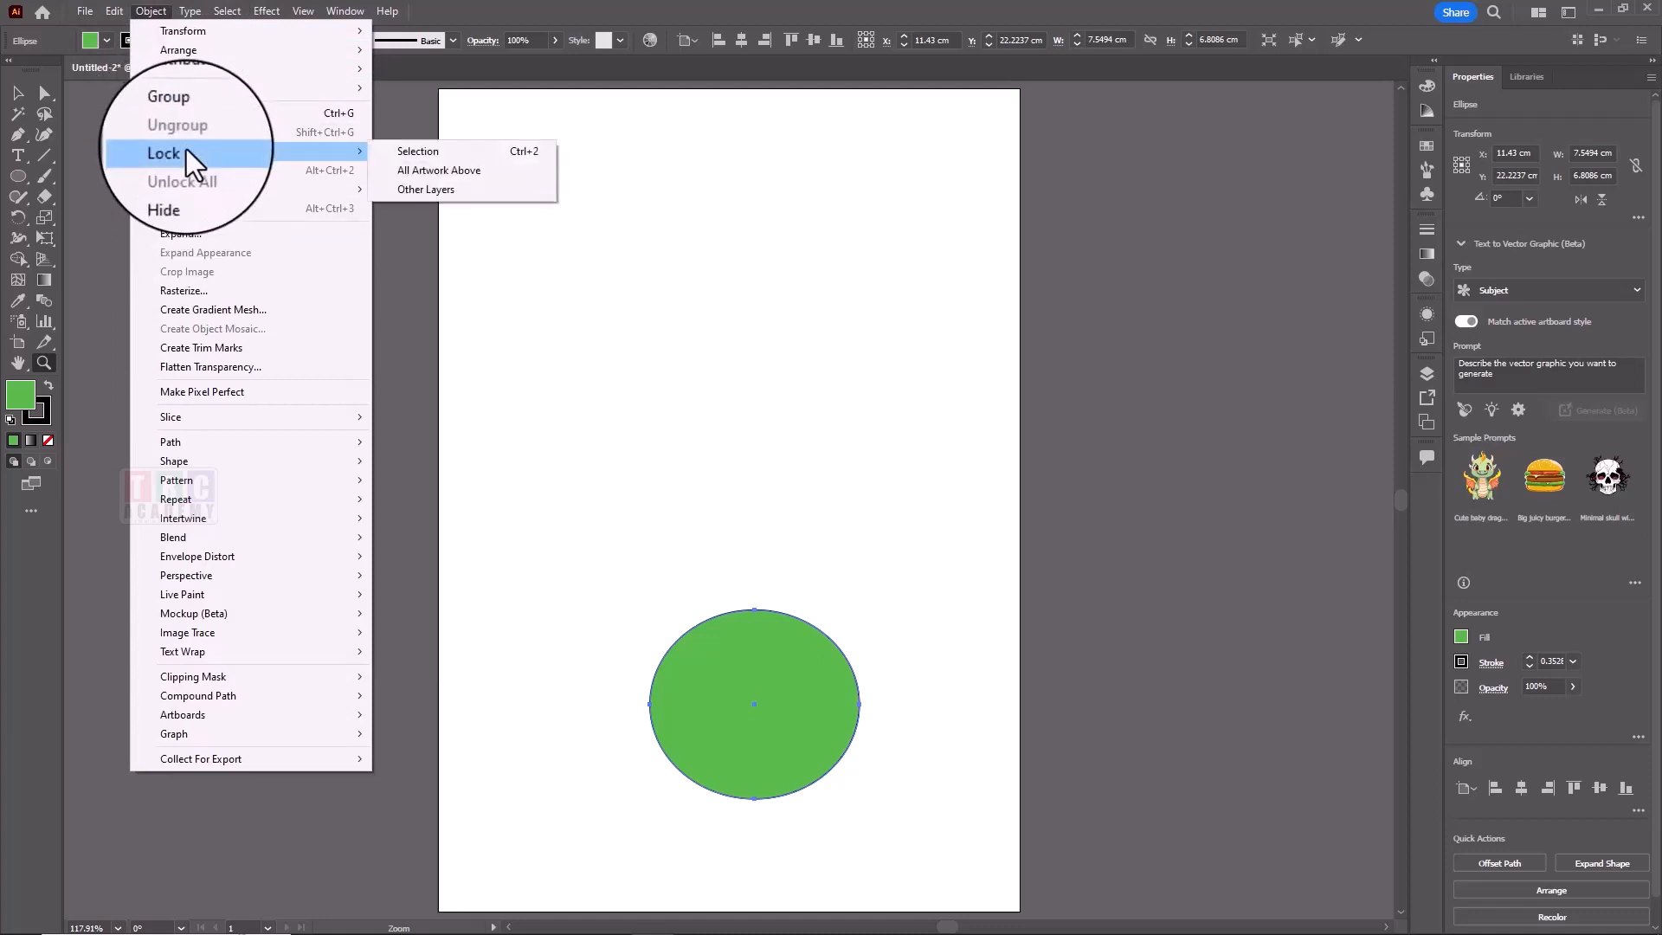
pyautogui.moveTo(218, 189)
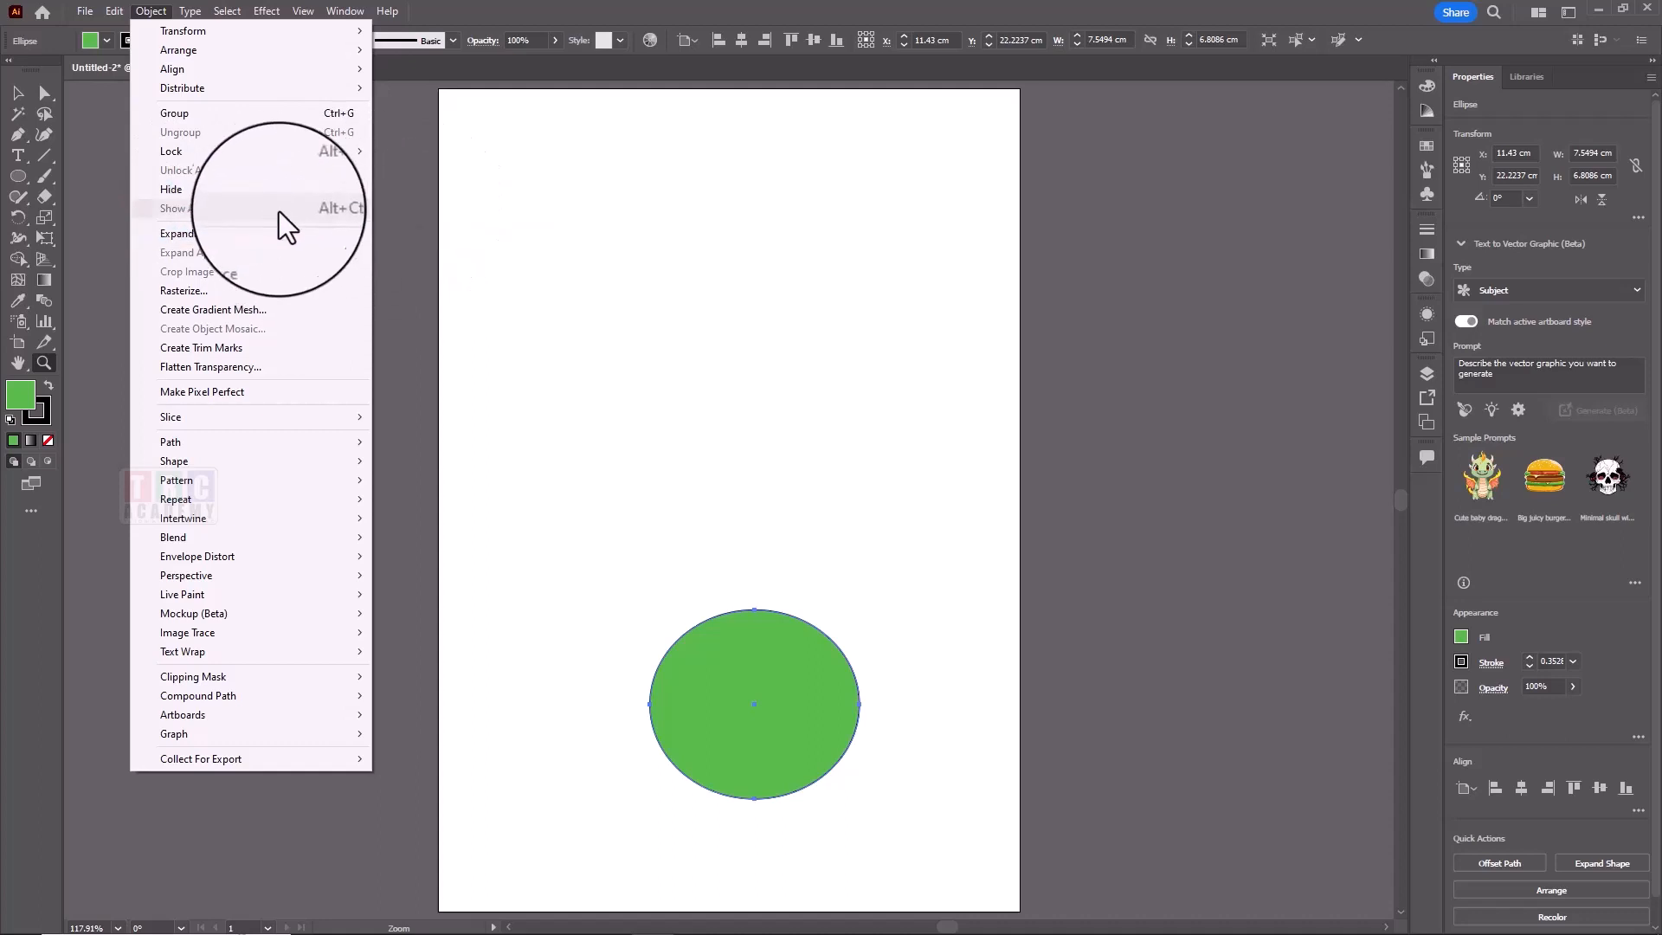
pyautogui.moveTo(265, 185)
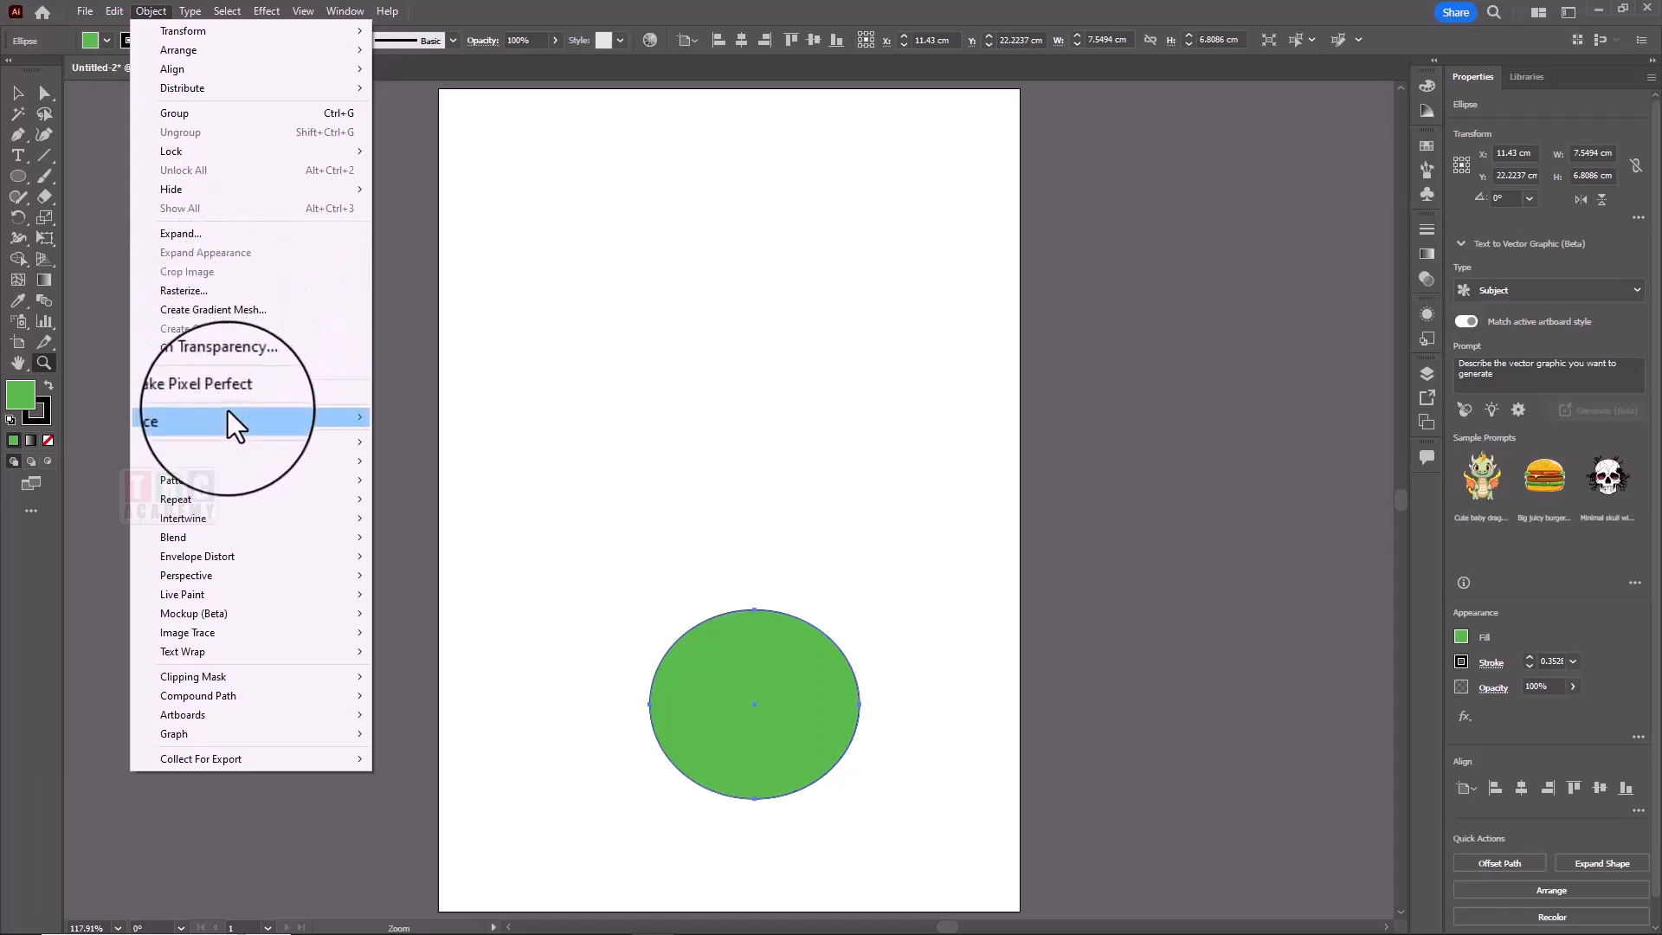
pyautogui.moveTo(234, 438)
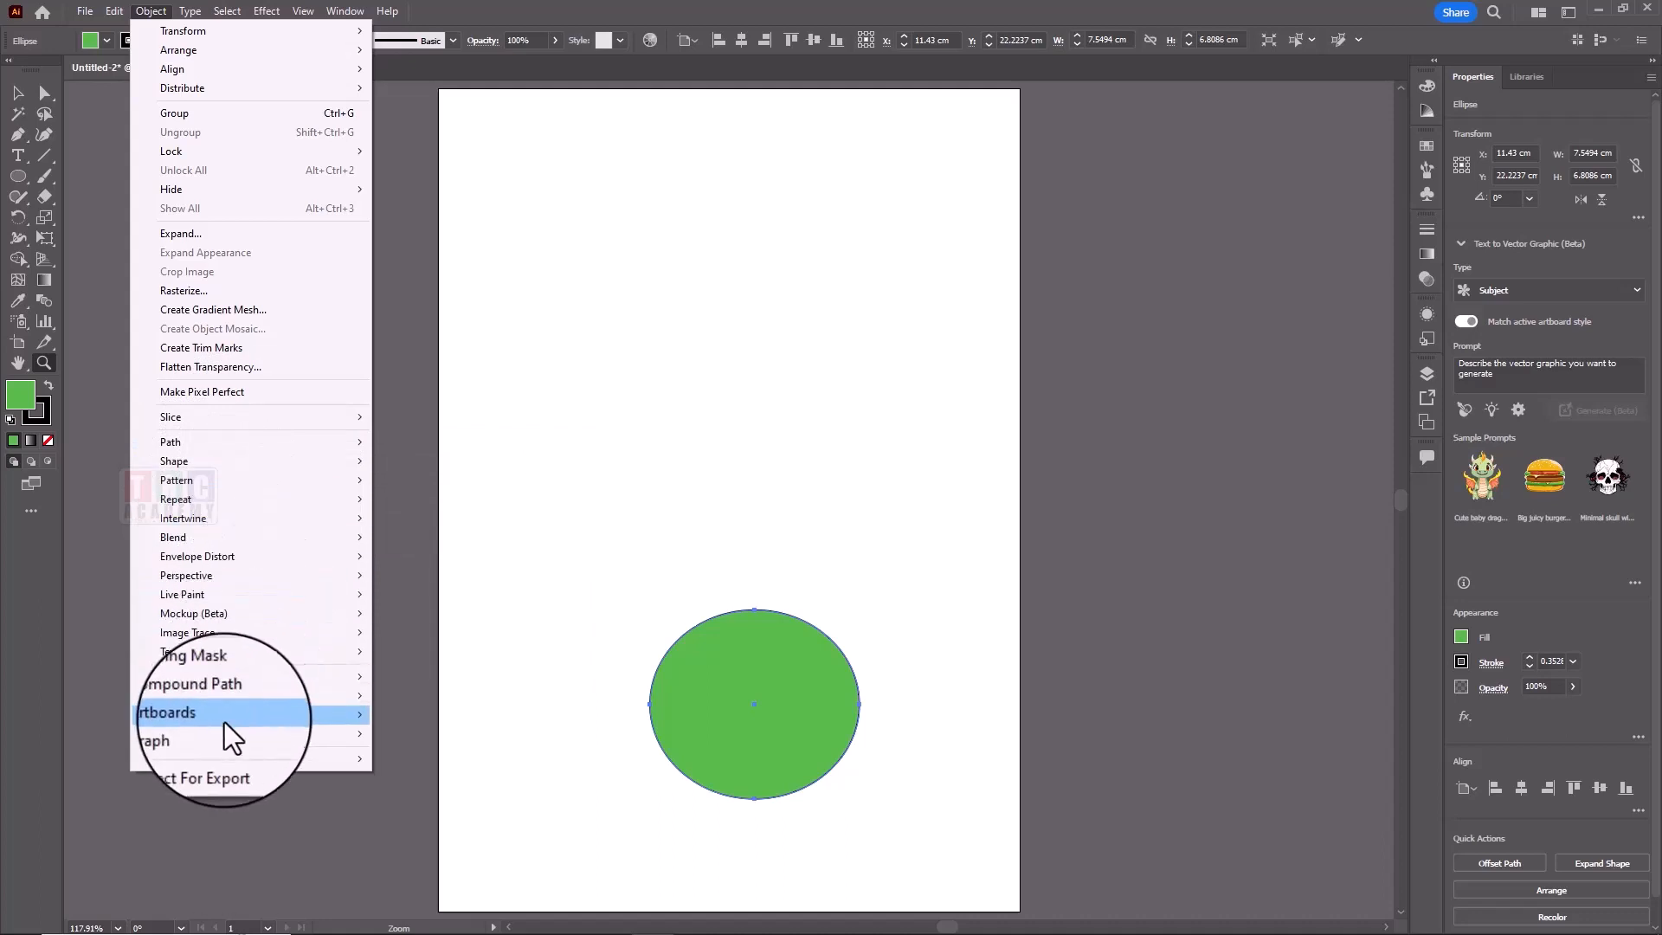
pyautogui.moveTo(196, 4)
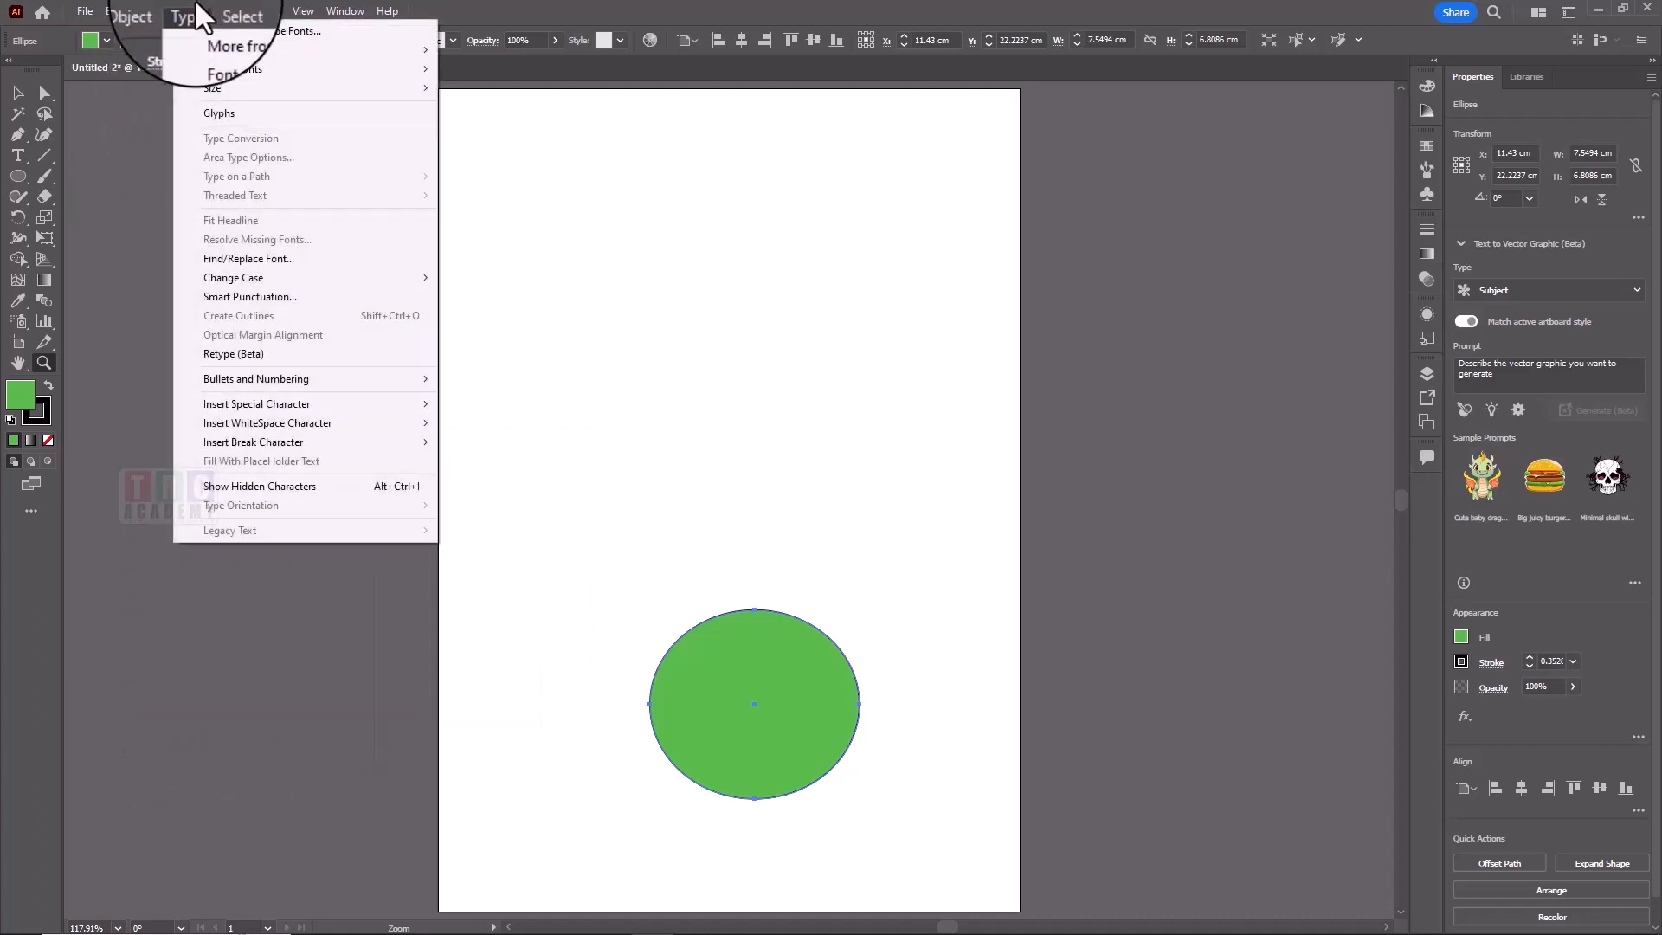
pyautogui.moveTo(143, 11)
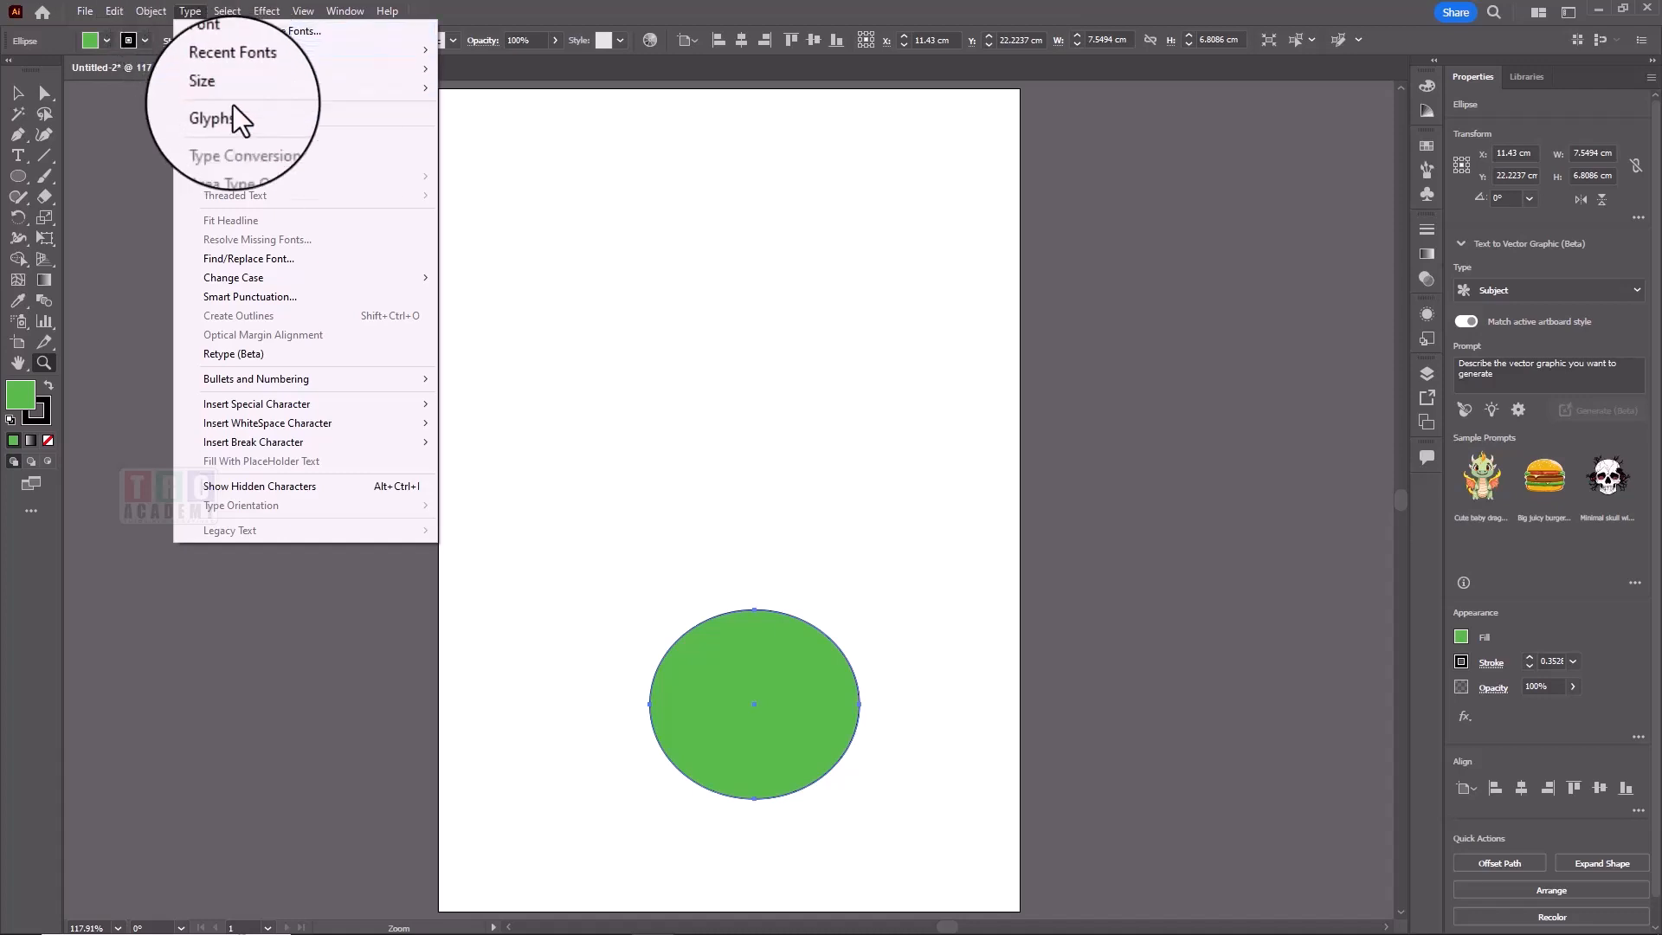
pyautogui.moveTo(242, 85)
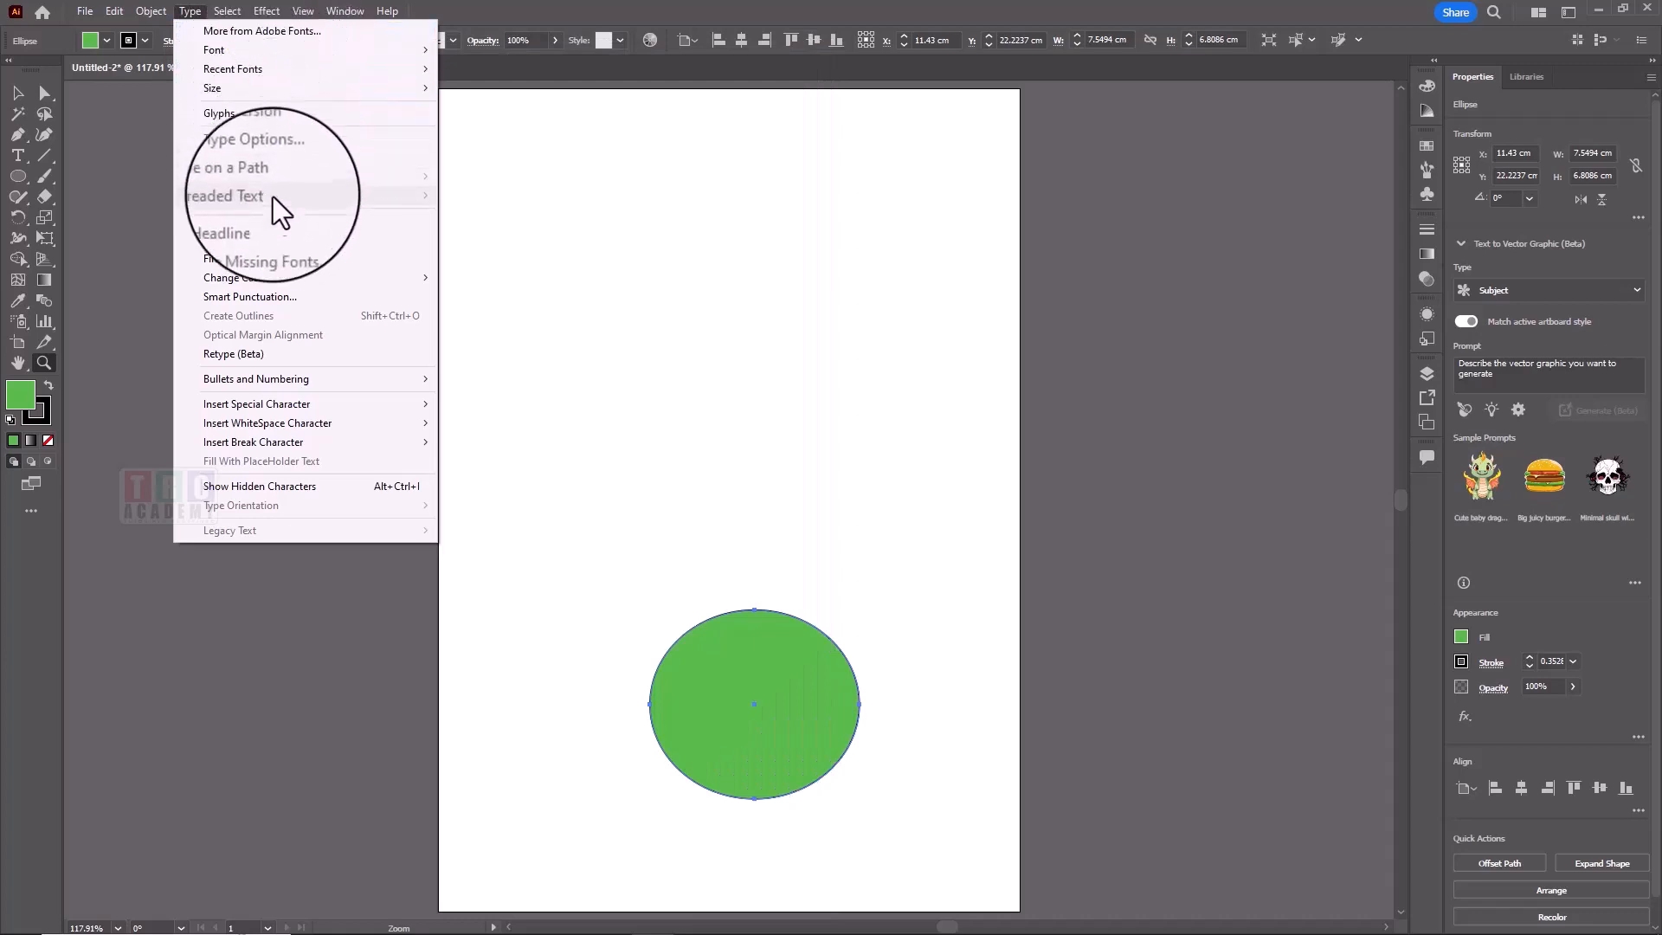
pyautogui.moveTo(245, 381)
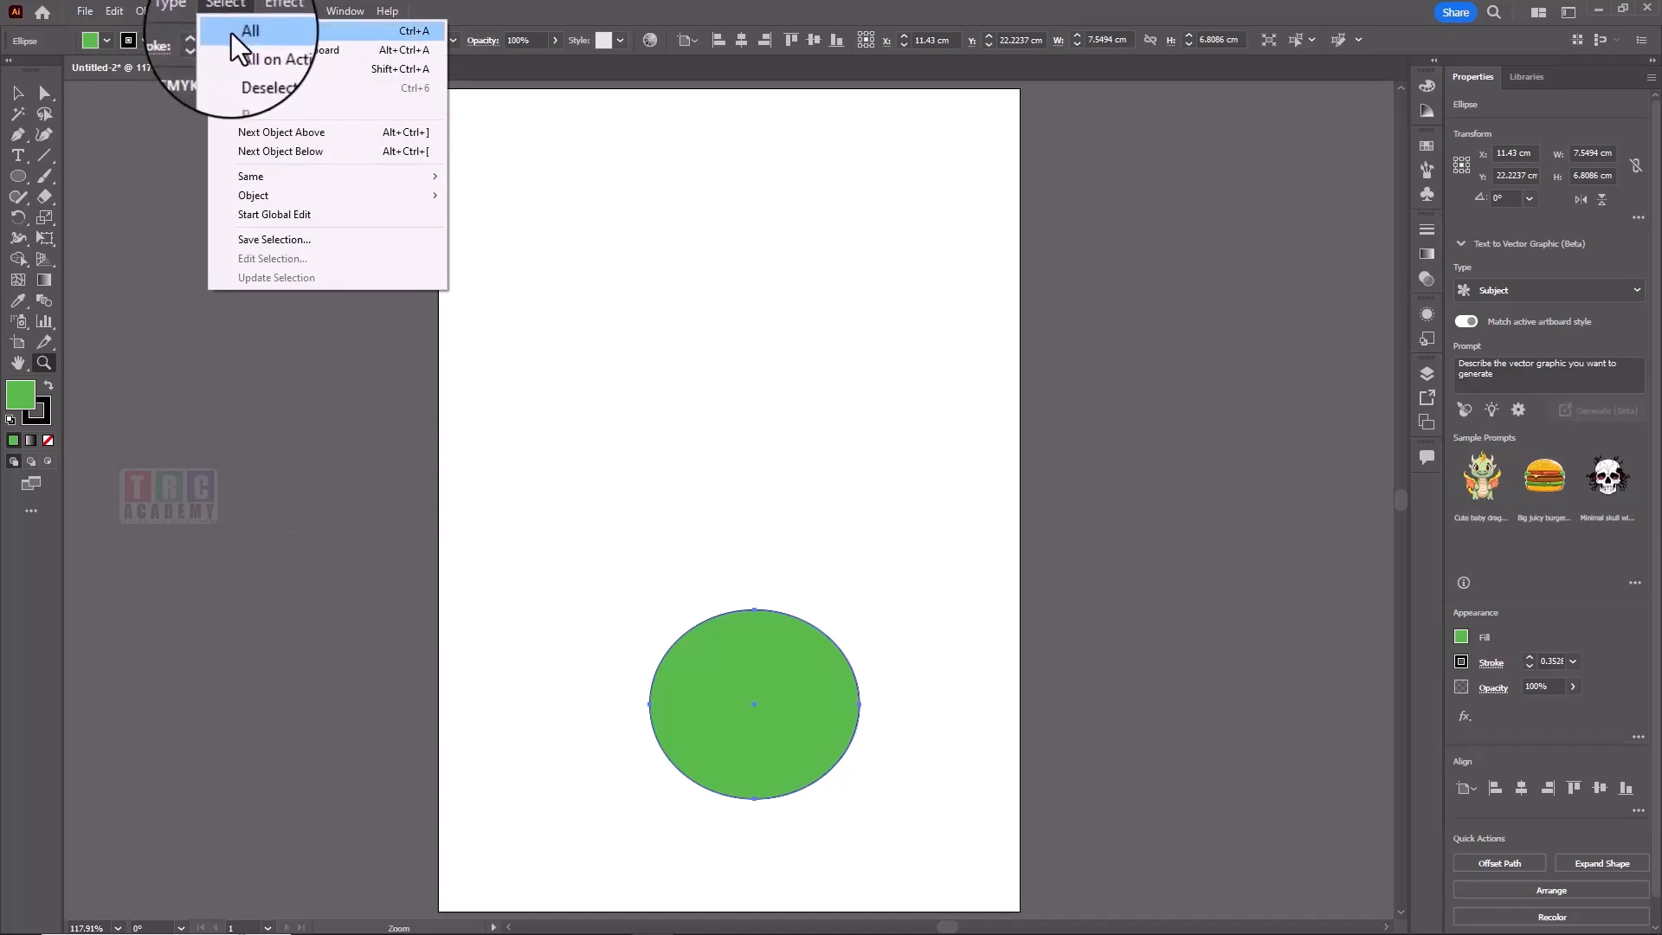
# Step: Select all the artwork and deselect it again
pyautogui.click(231, 33)
pyautogui.click(223, 4)
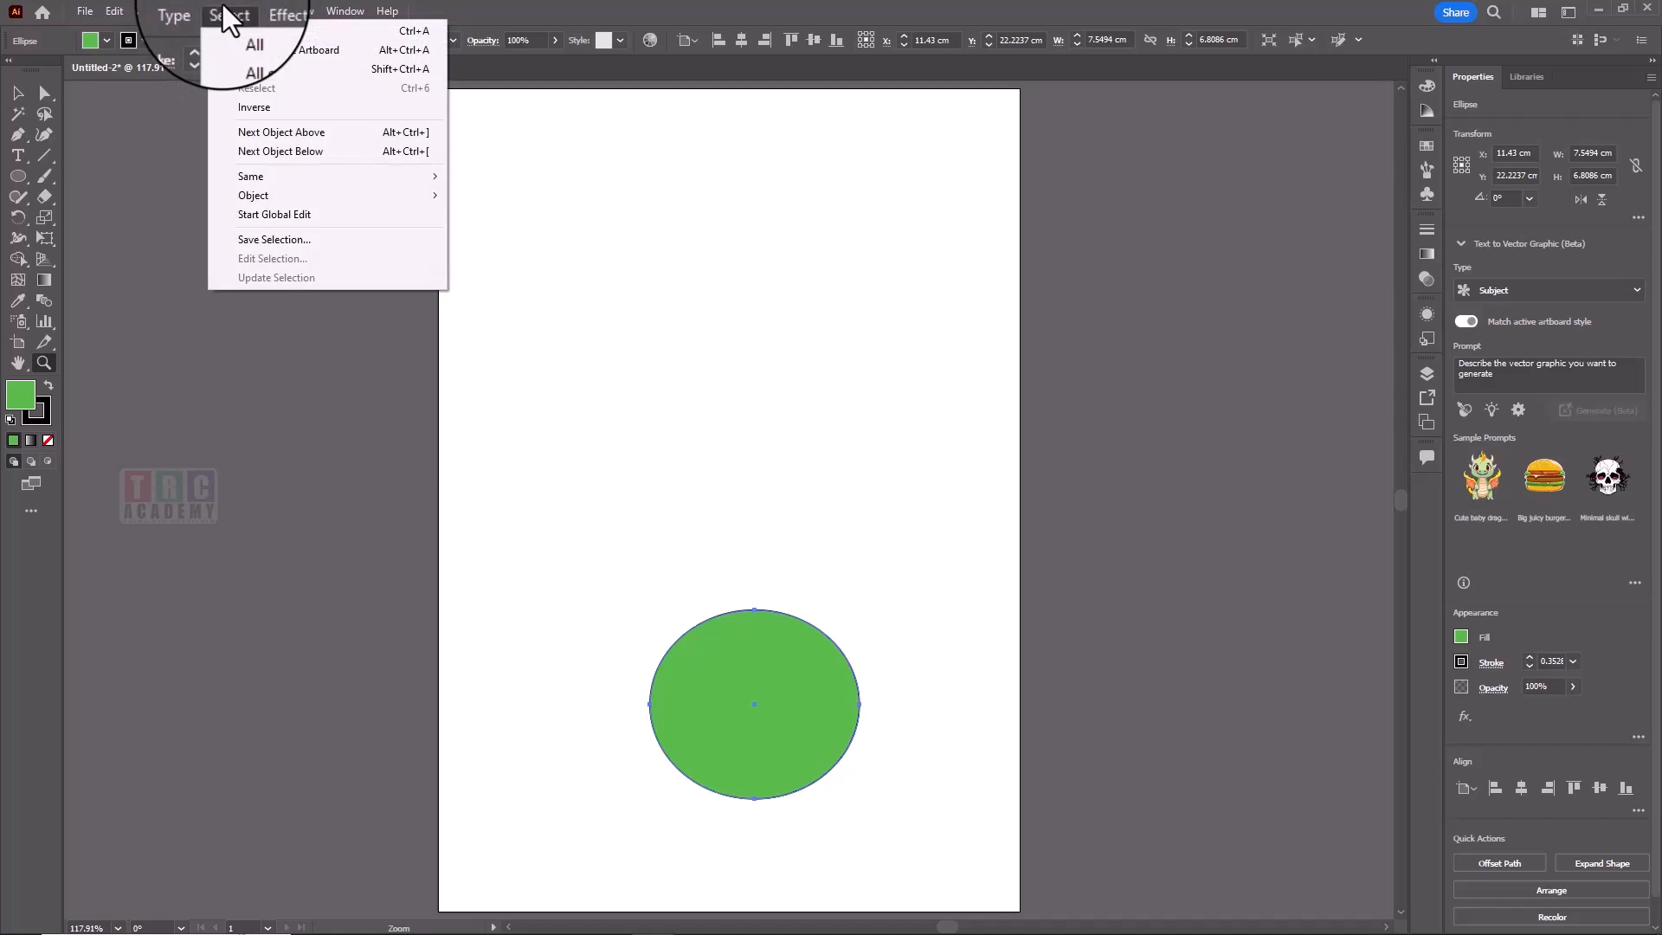
pyautogui.click(251, 68)
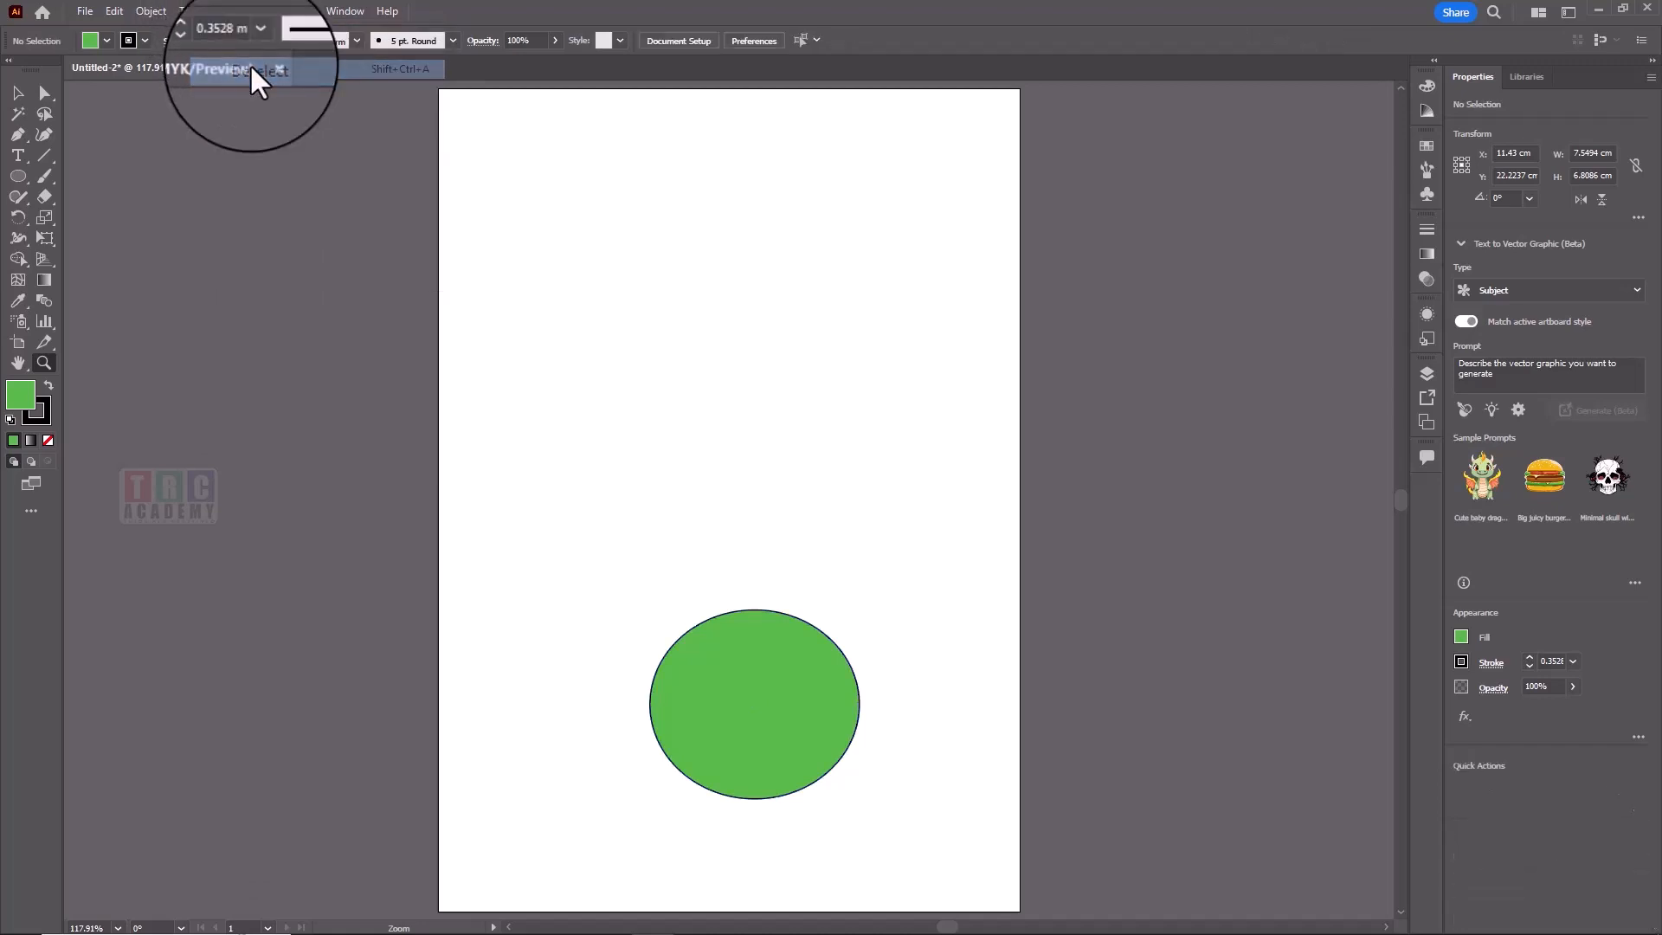
# Step: Select the large green ellipse and move it down by about 1 cm
pyautogui.click(219, 10)
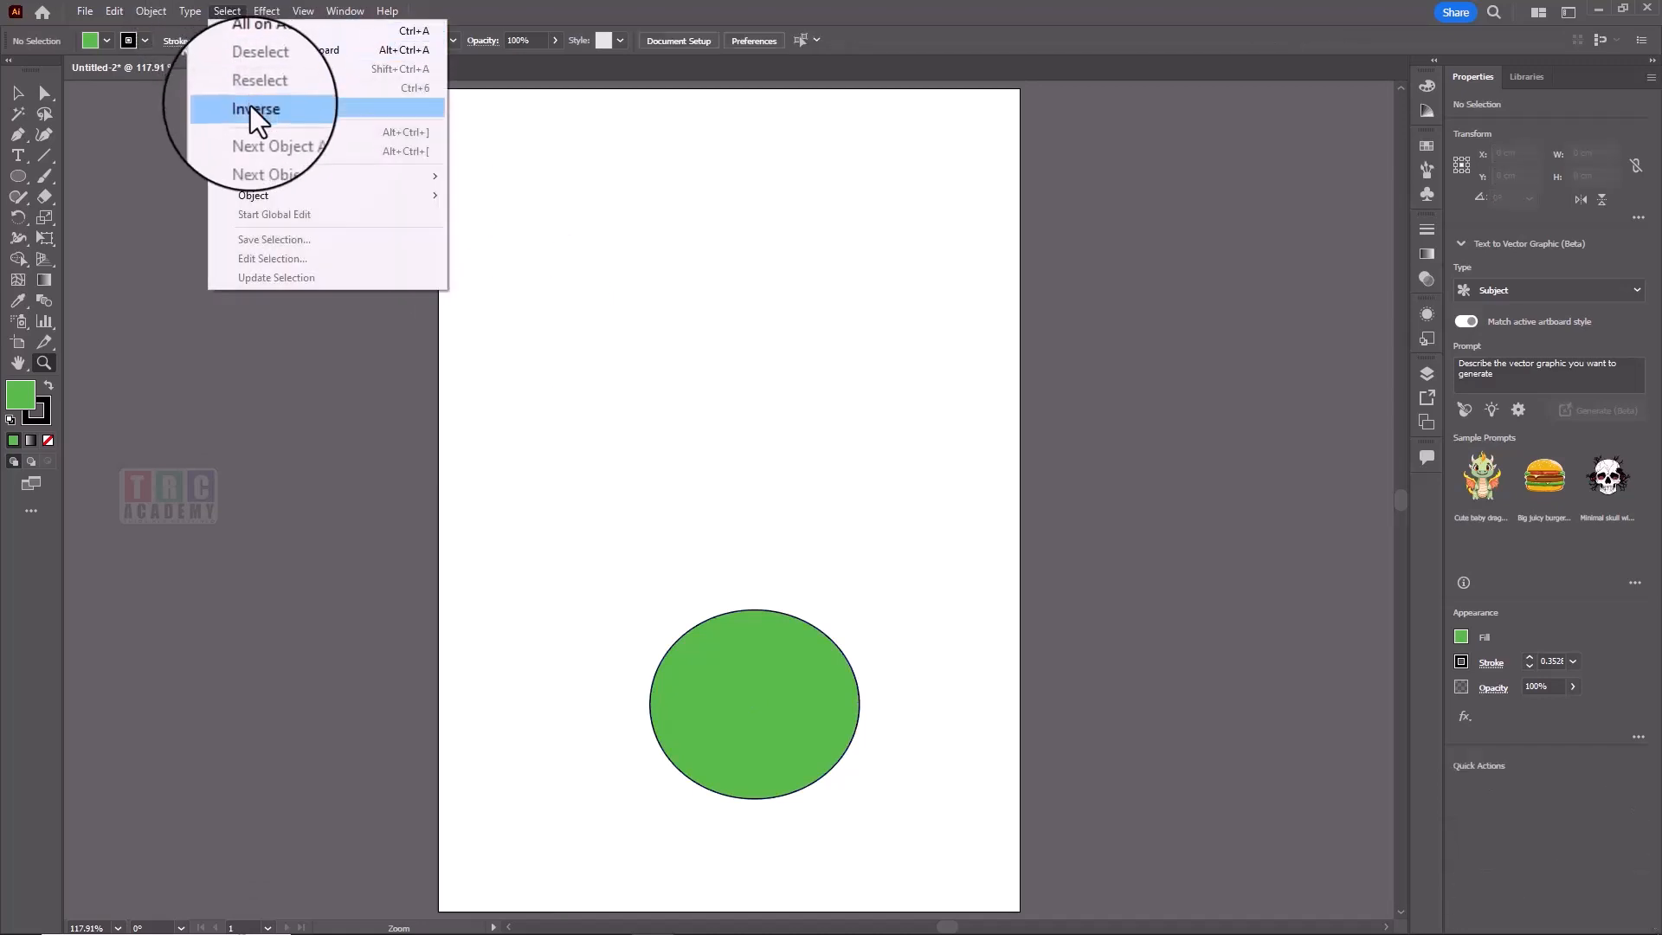
pyautogui.click(711, 655)
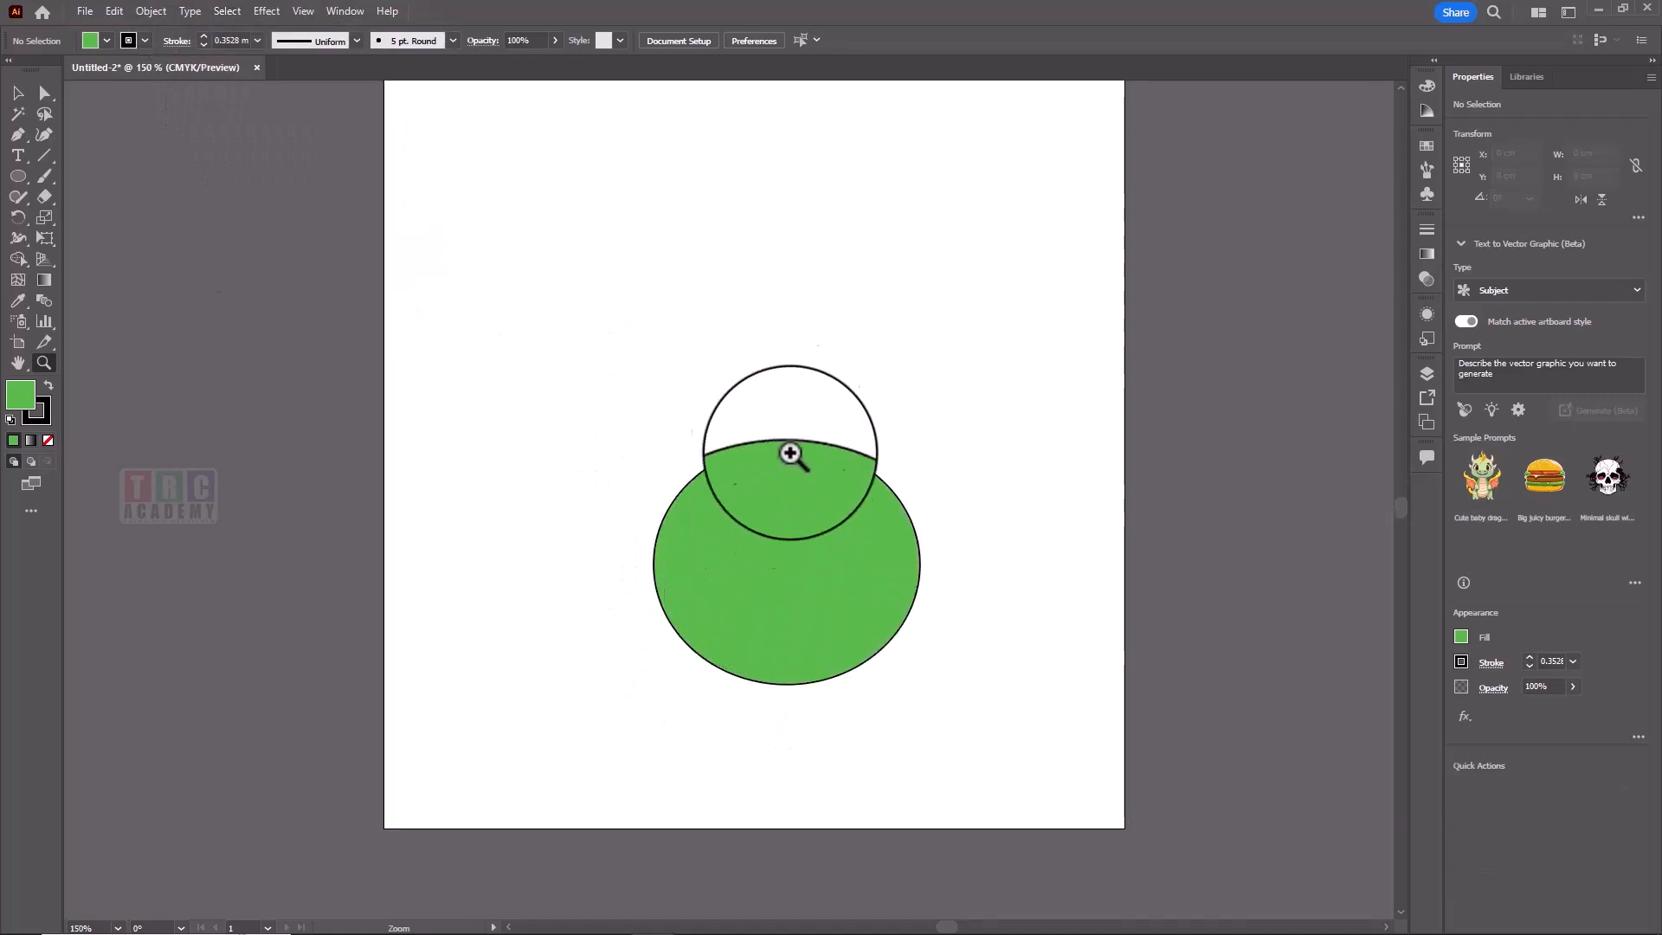
pyautogui.click(18, 93)
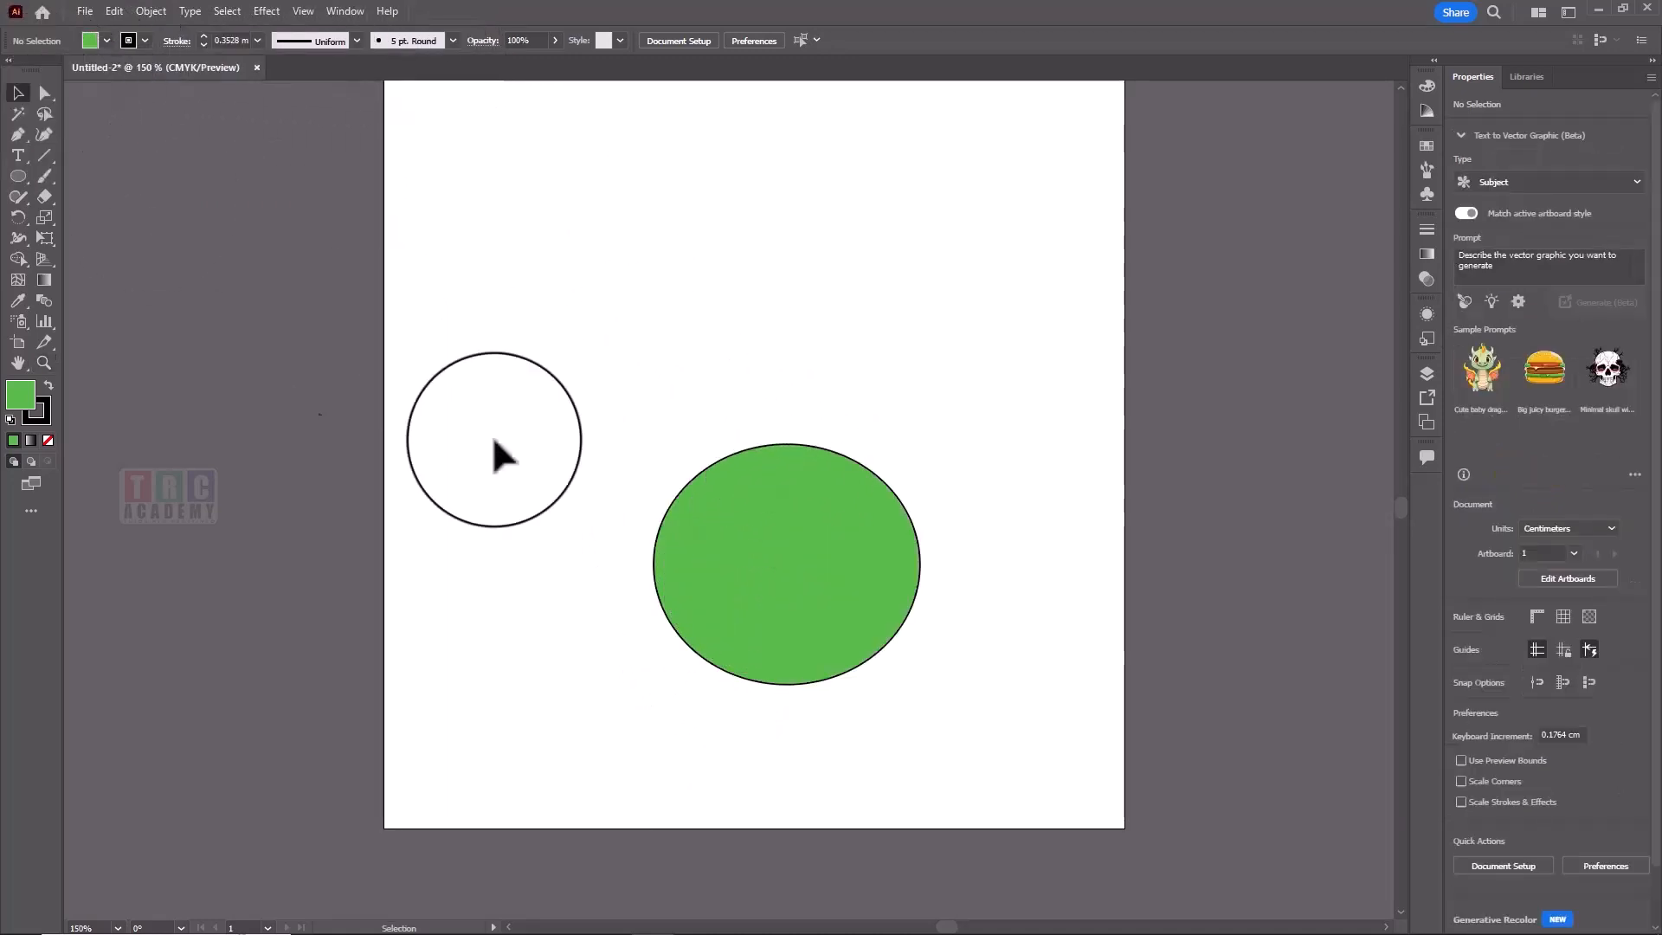
pyautogui.click(843, 572)
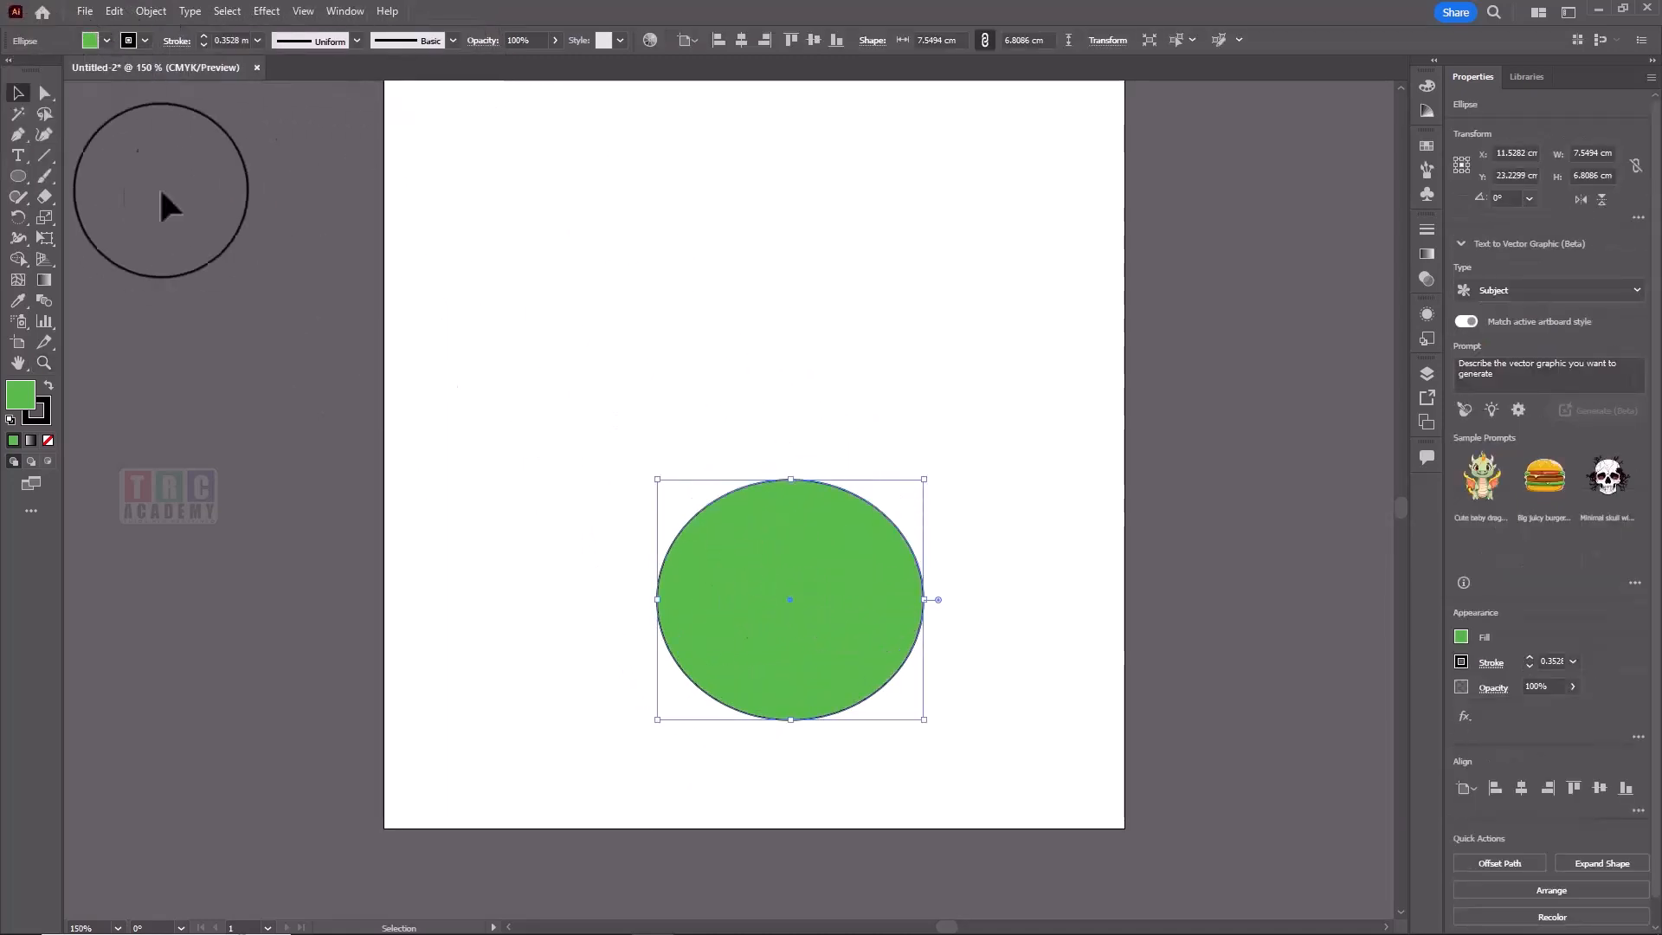
# Step: Draw four small green ellipses above and beside the large one, about 1.3 × 1.8, 1.8 × 1.5, 2.2 × 1.5 and 0.9 × 1.7 cm
pyautogui.click(17, 176)
pyautogui.moveTo(525, 293); pyautogui.dragTo(572, 356)
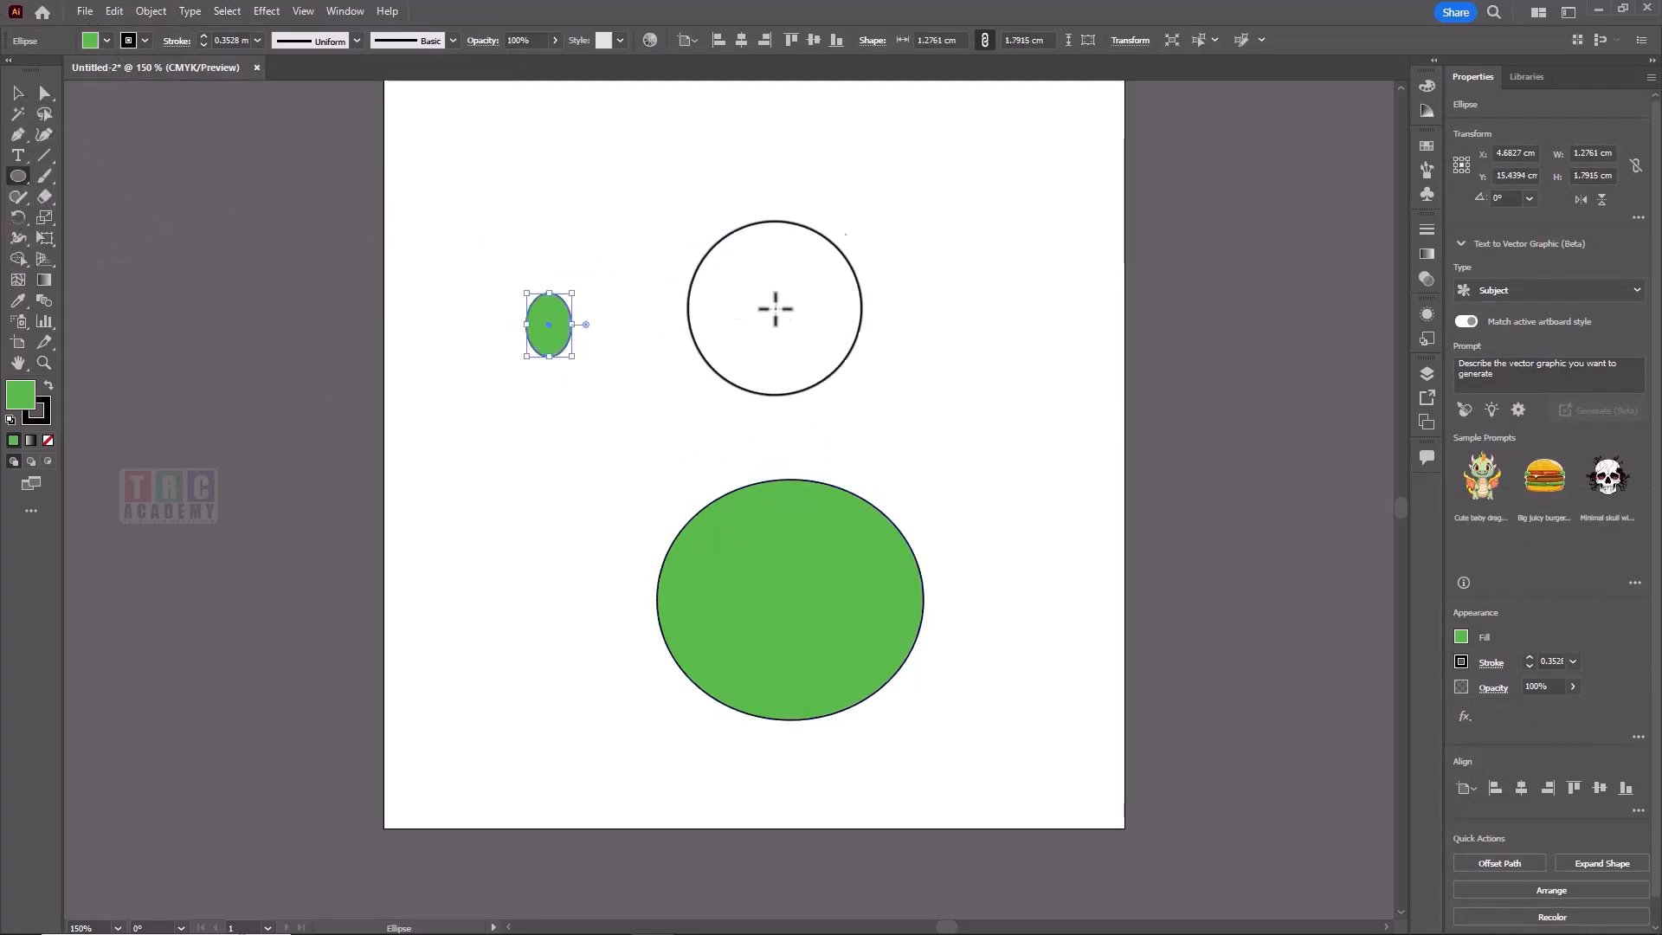
pyautogui.moveTo(868, 340); pyautogui.dragTo(855, 350)
pyautogui.moveTo(945, 308); pyautogui.dragTo(1024, 361)
pyautogui.moveTo(1060, 418); pyautogui.dragTo(1093, 478)
# Step: Select the large green ellipse and invert the selection to the four small ellipses and back again
pyautogui.click(17, 93)
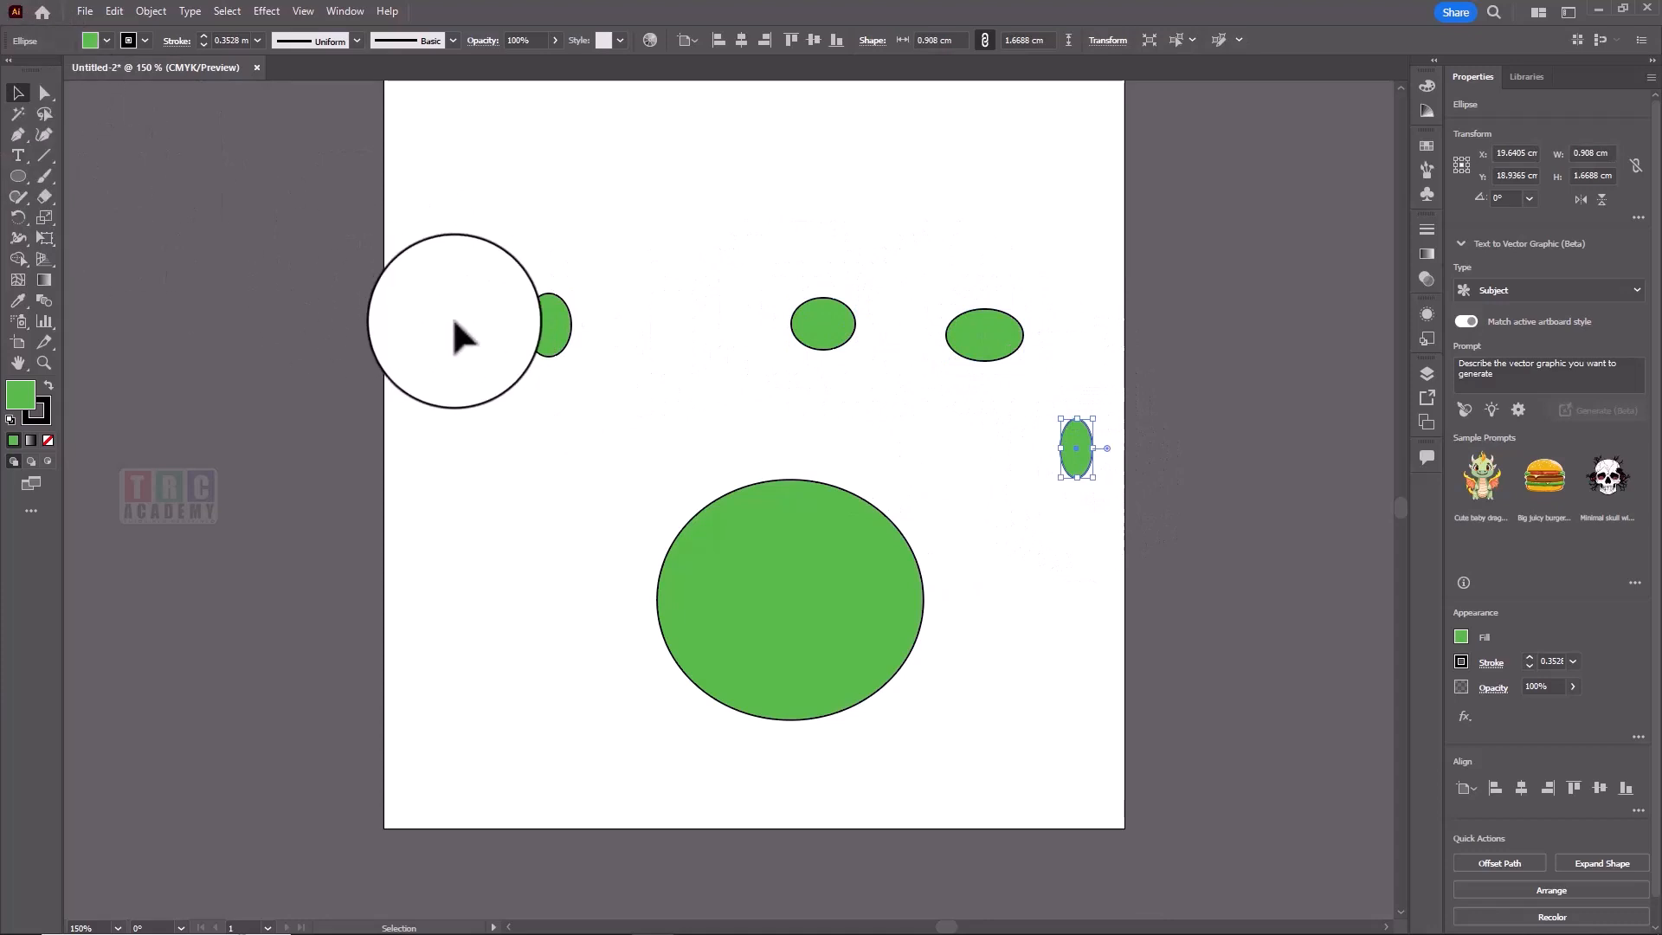
pyautogui.click(738, 535)
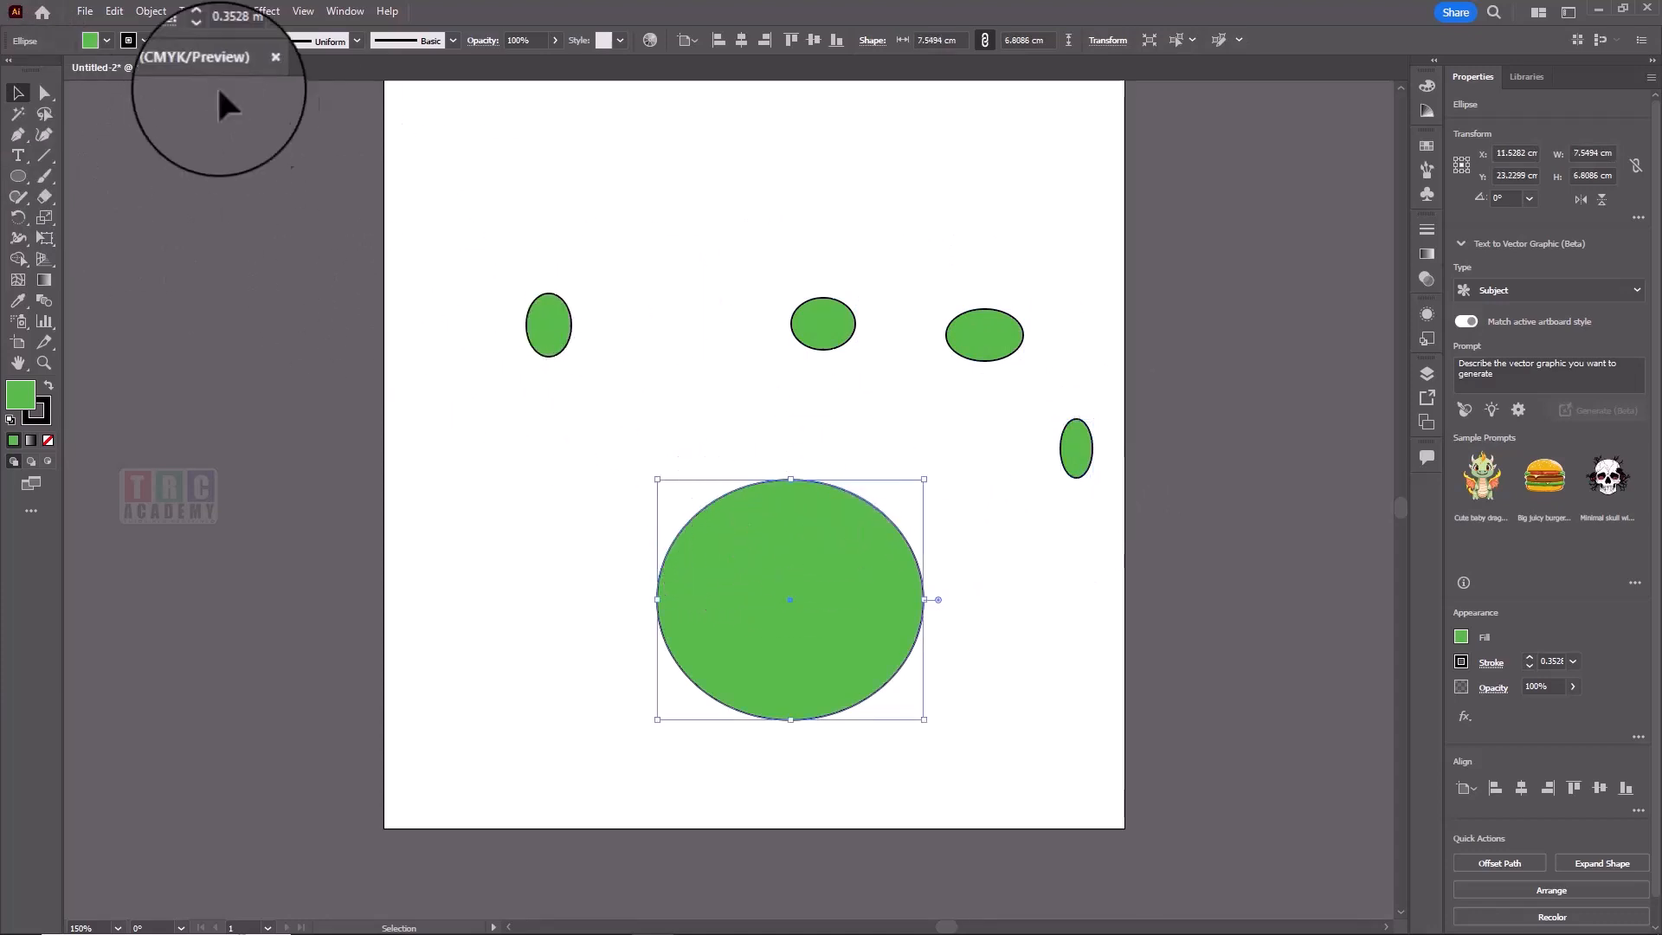
pyautogui.click(225, 11)
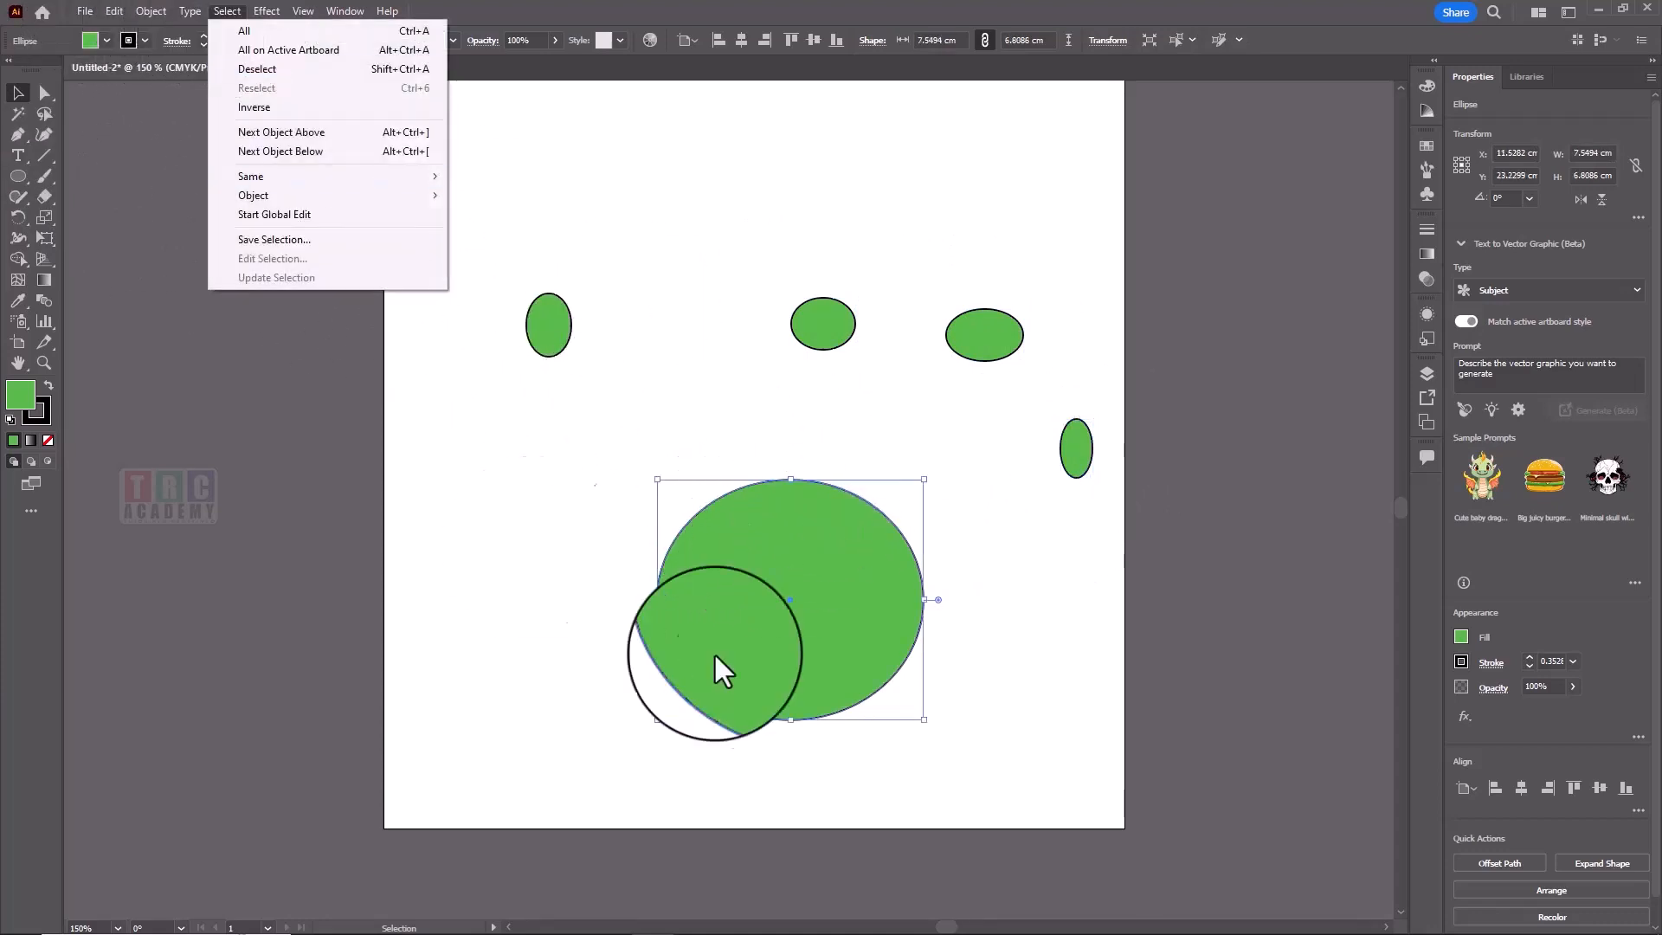
pyautogui.click(285, 104)
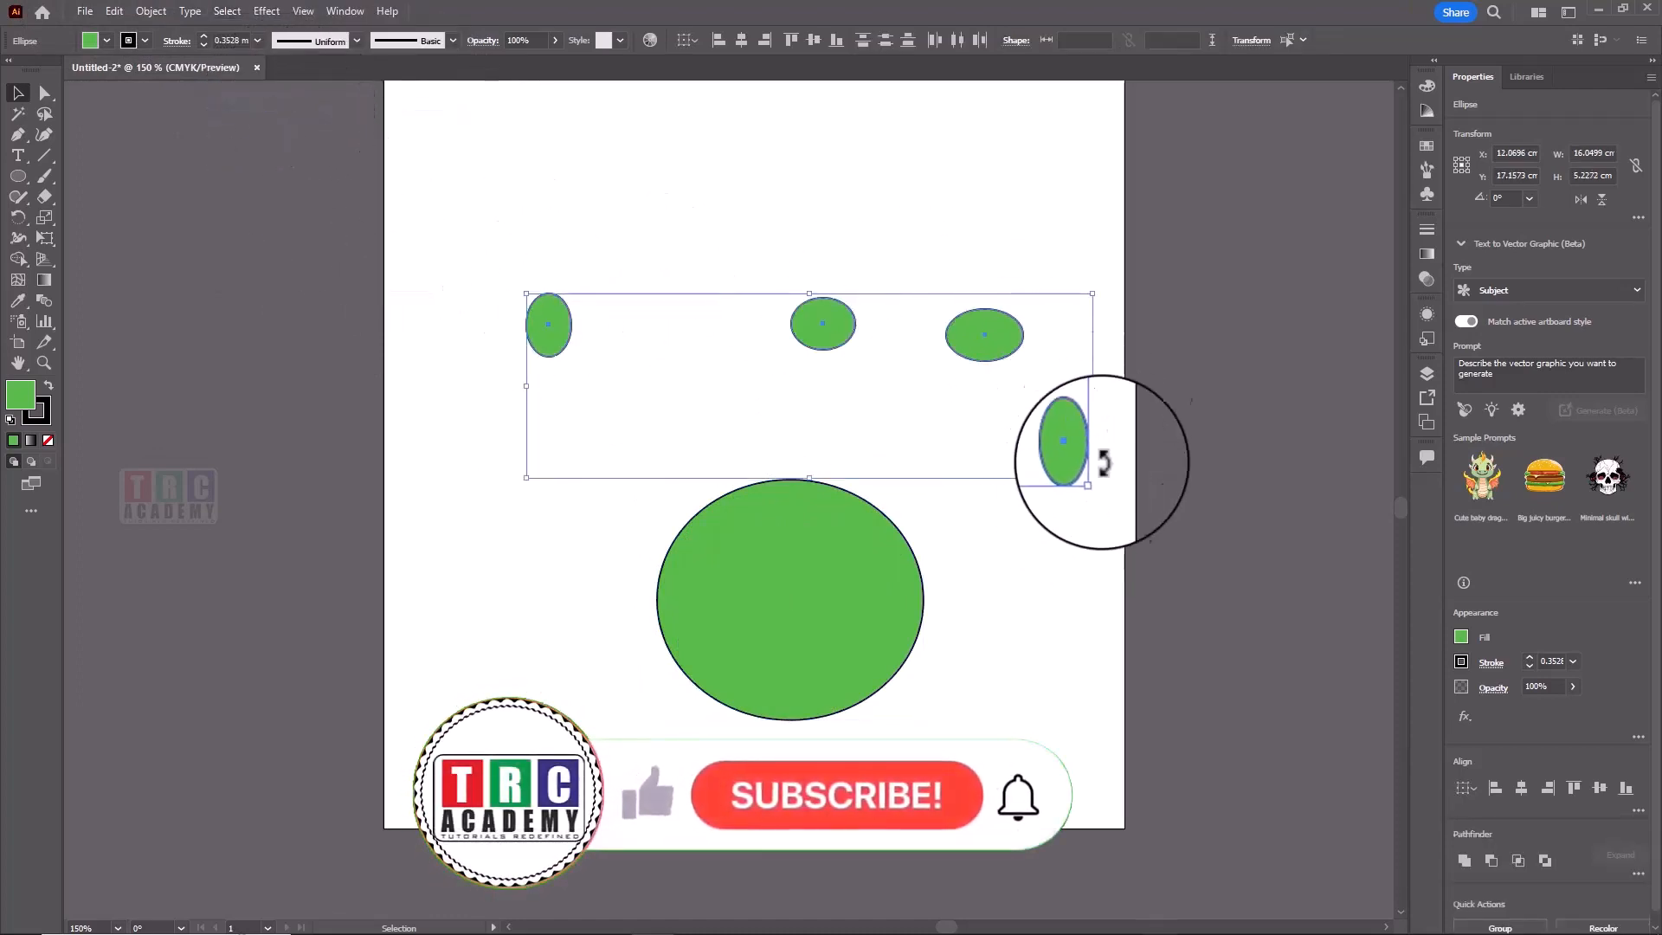
pyautogui.click(163, 10)
pyautogui.moveTo(223, 11)
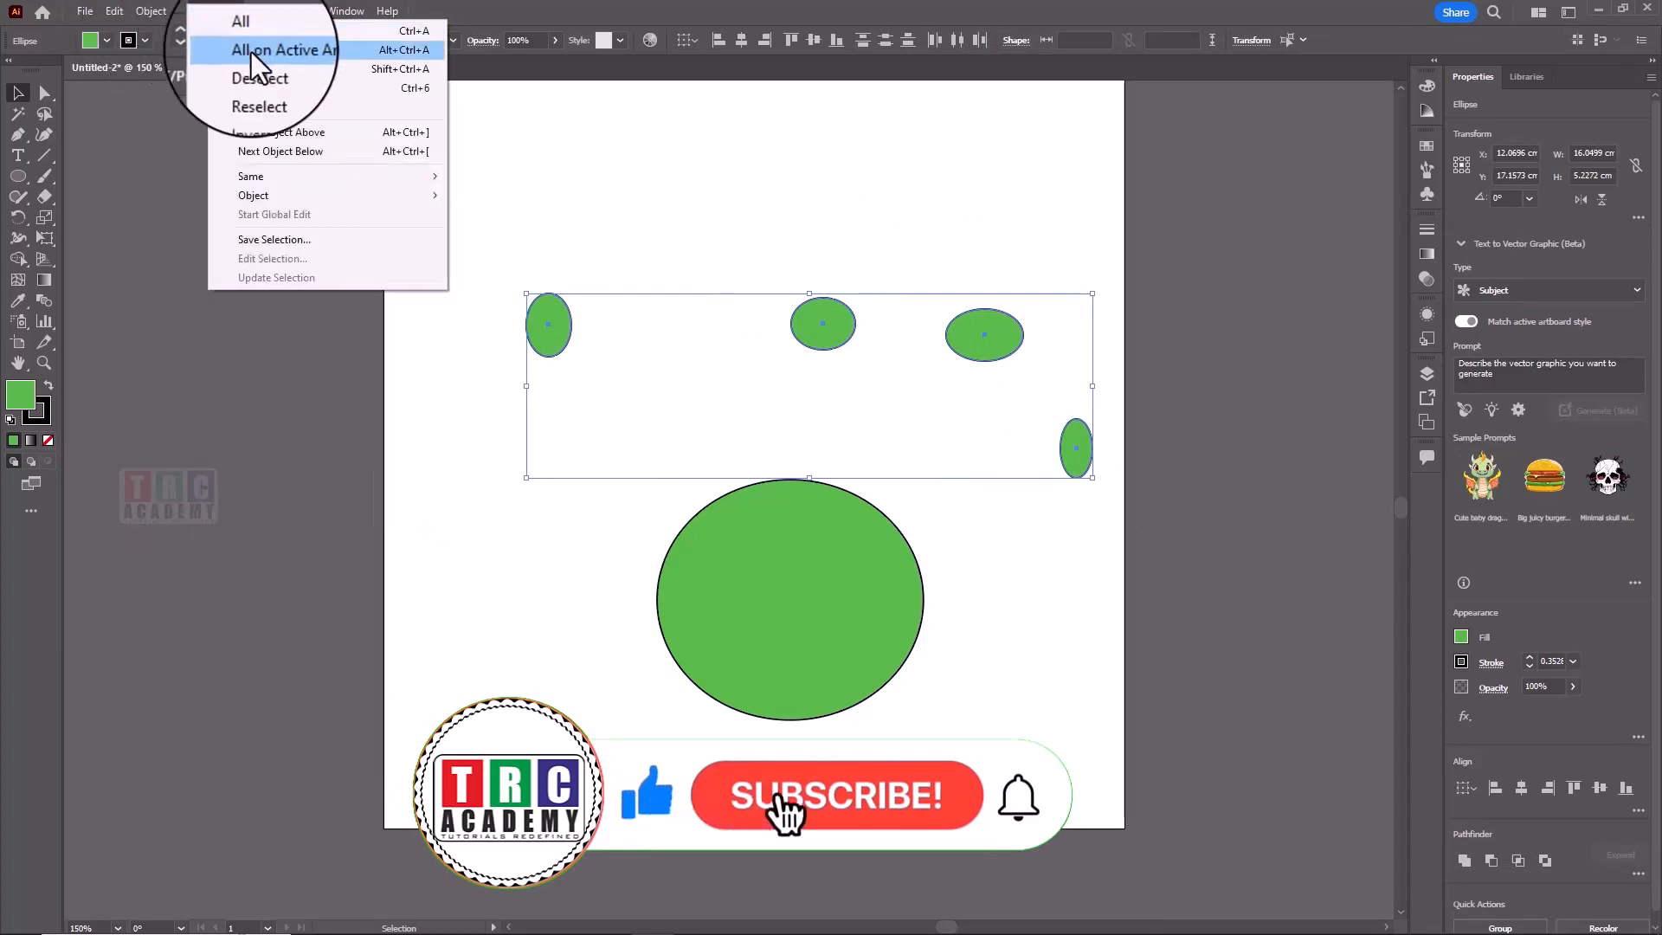
pyautogui.click(262, 106)
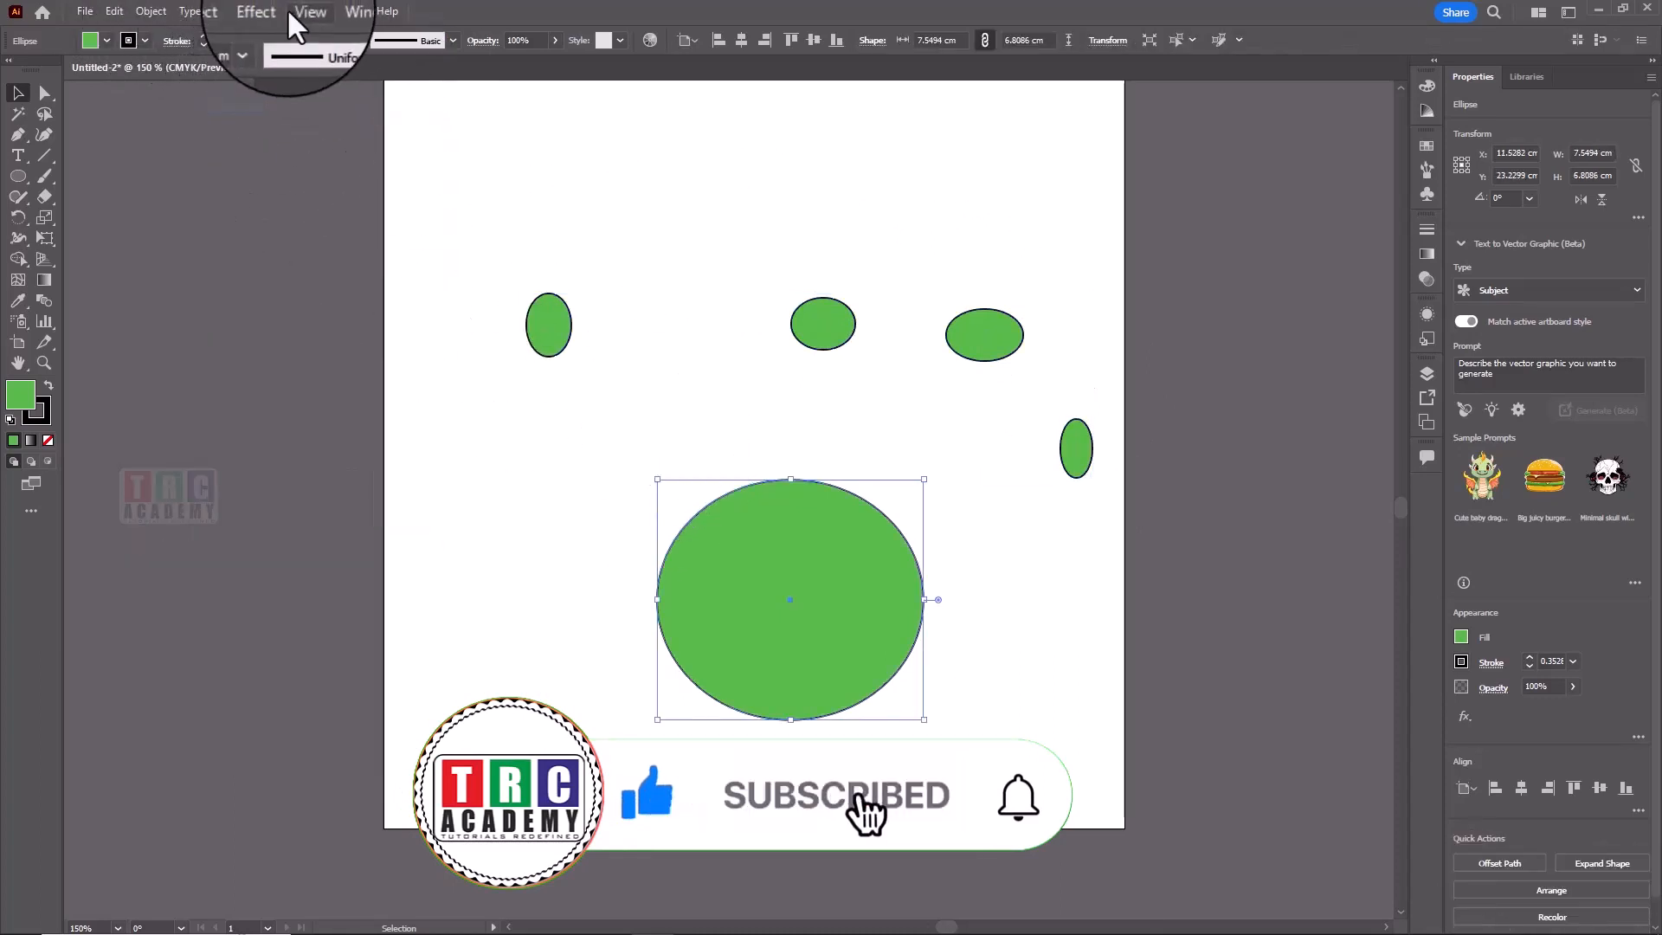
# Step: Examine the remaining selection commands and the Illustrator effects from 3D and Materials through Pathfinder and Rasterize
pyautogui.click(231, 7)
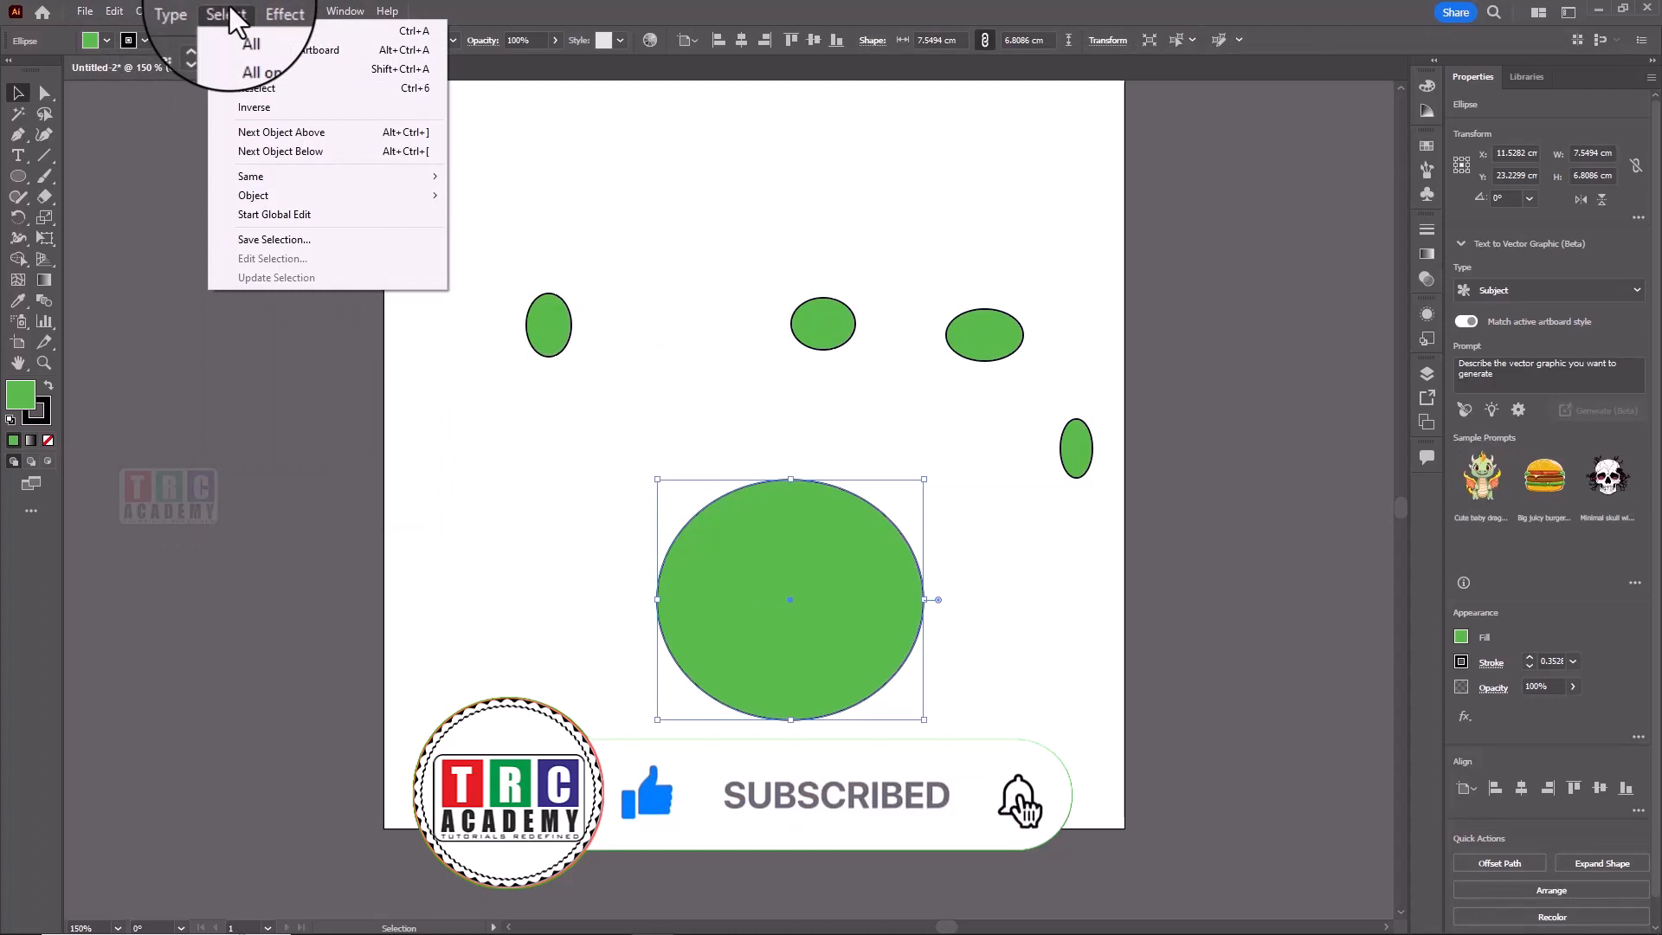
pyautogui.moveTo(314, 179)
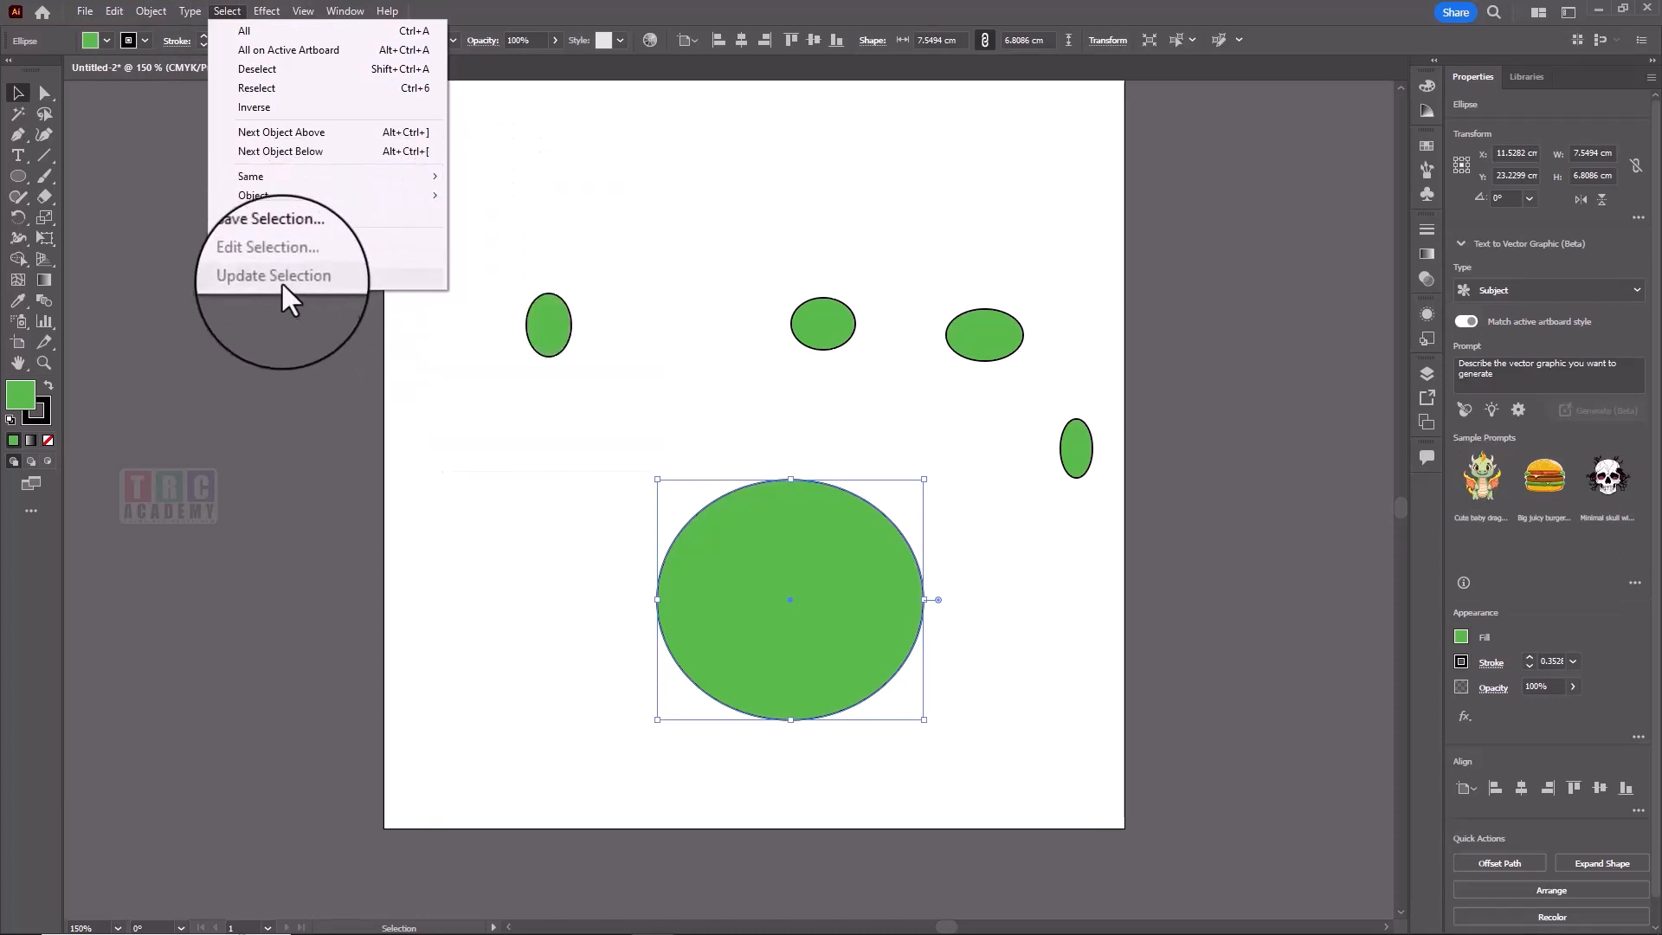
pyautogui.moveTo(277, 11)
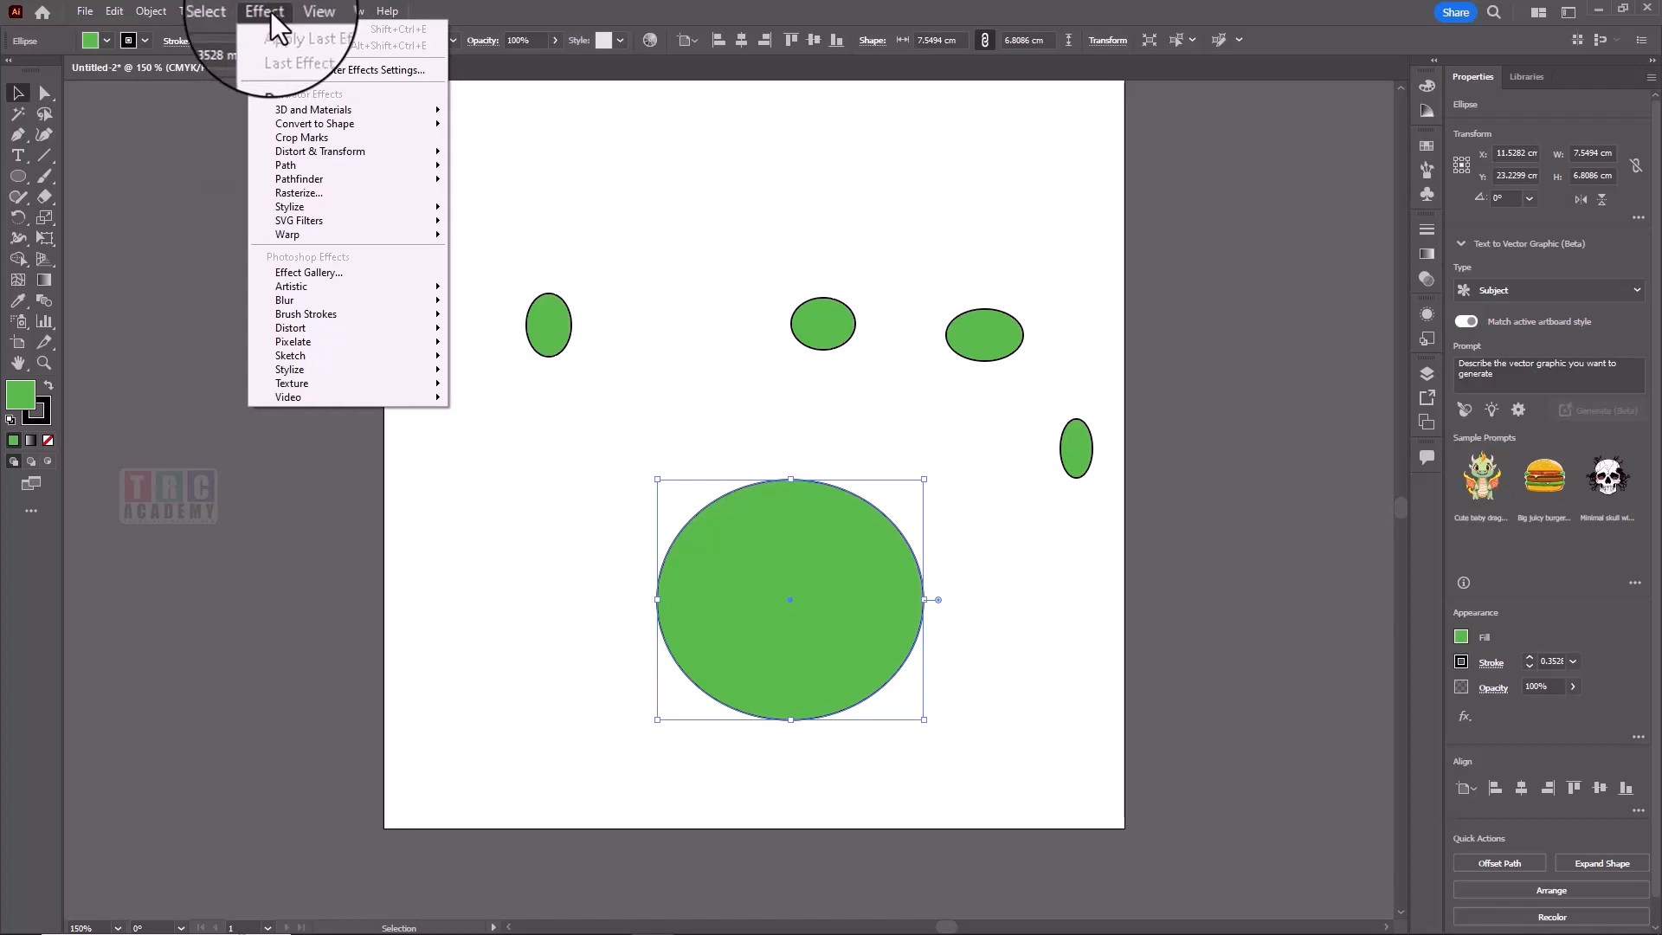
pyautogui.moveTo(326, 112)
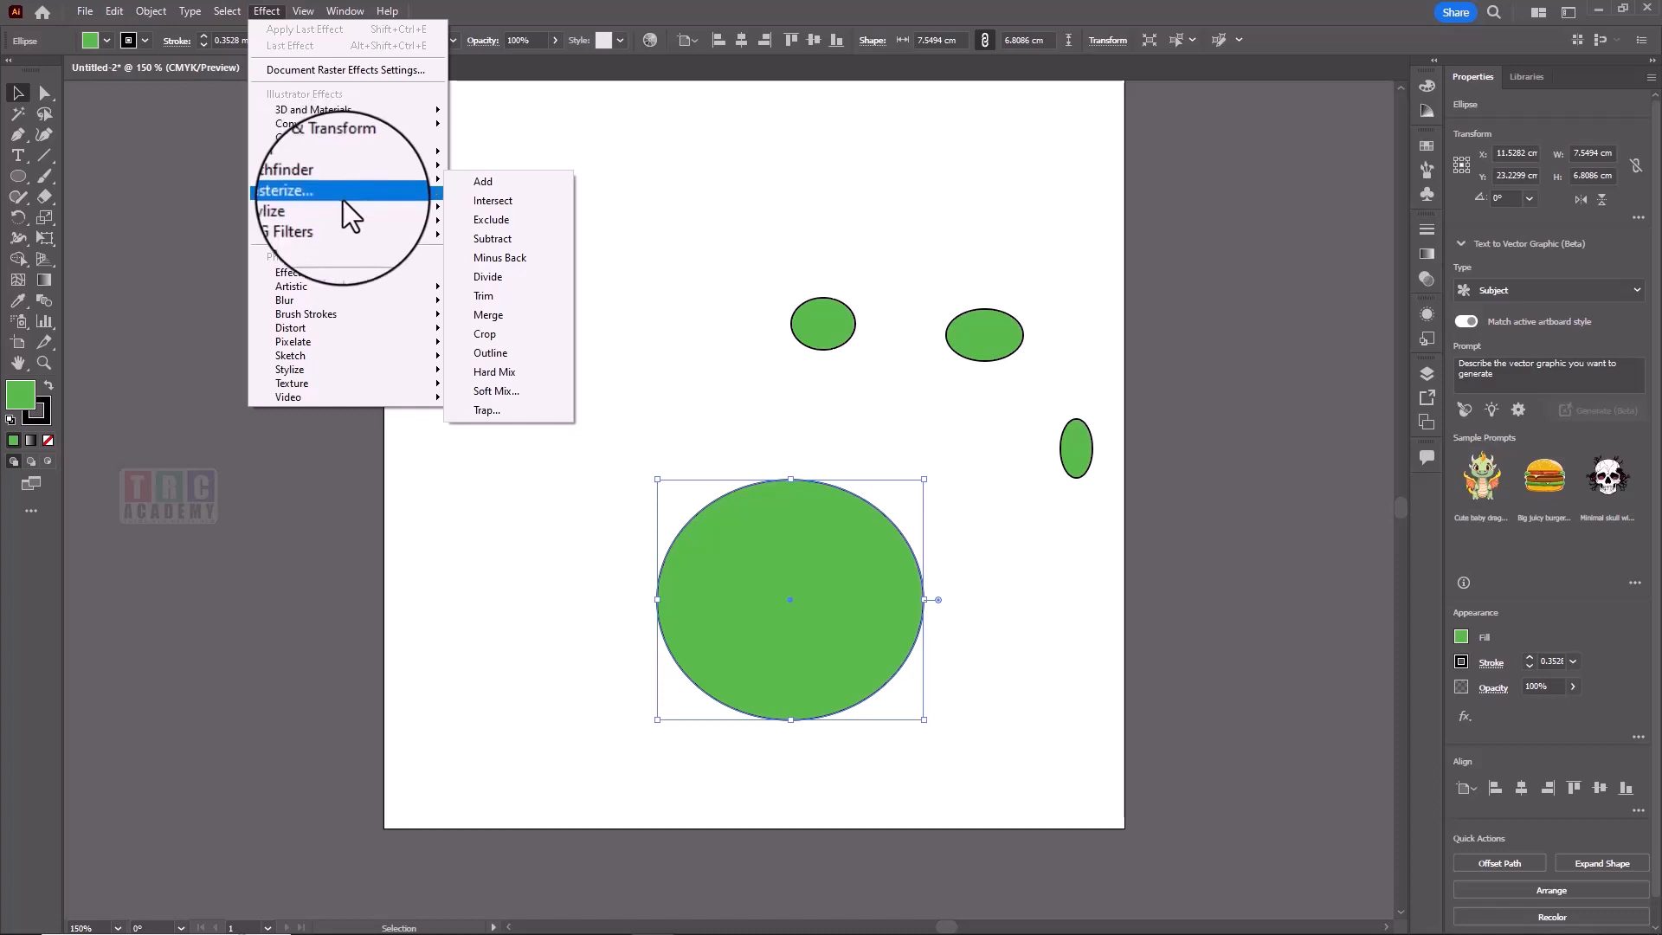
# Step: Preview the Film Grain, Paint Daubs, Poster Edges and Rough Pastels artistic filters on the large ellipse in the Effect Gallery, leaving them unapplied
pyautogui.click(344, 272)
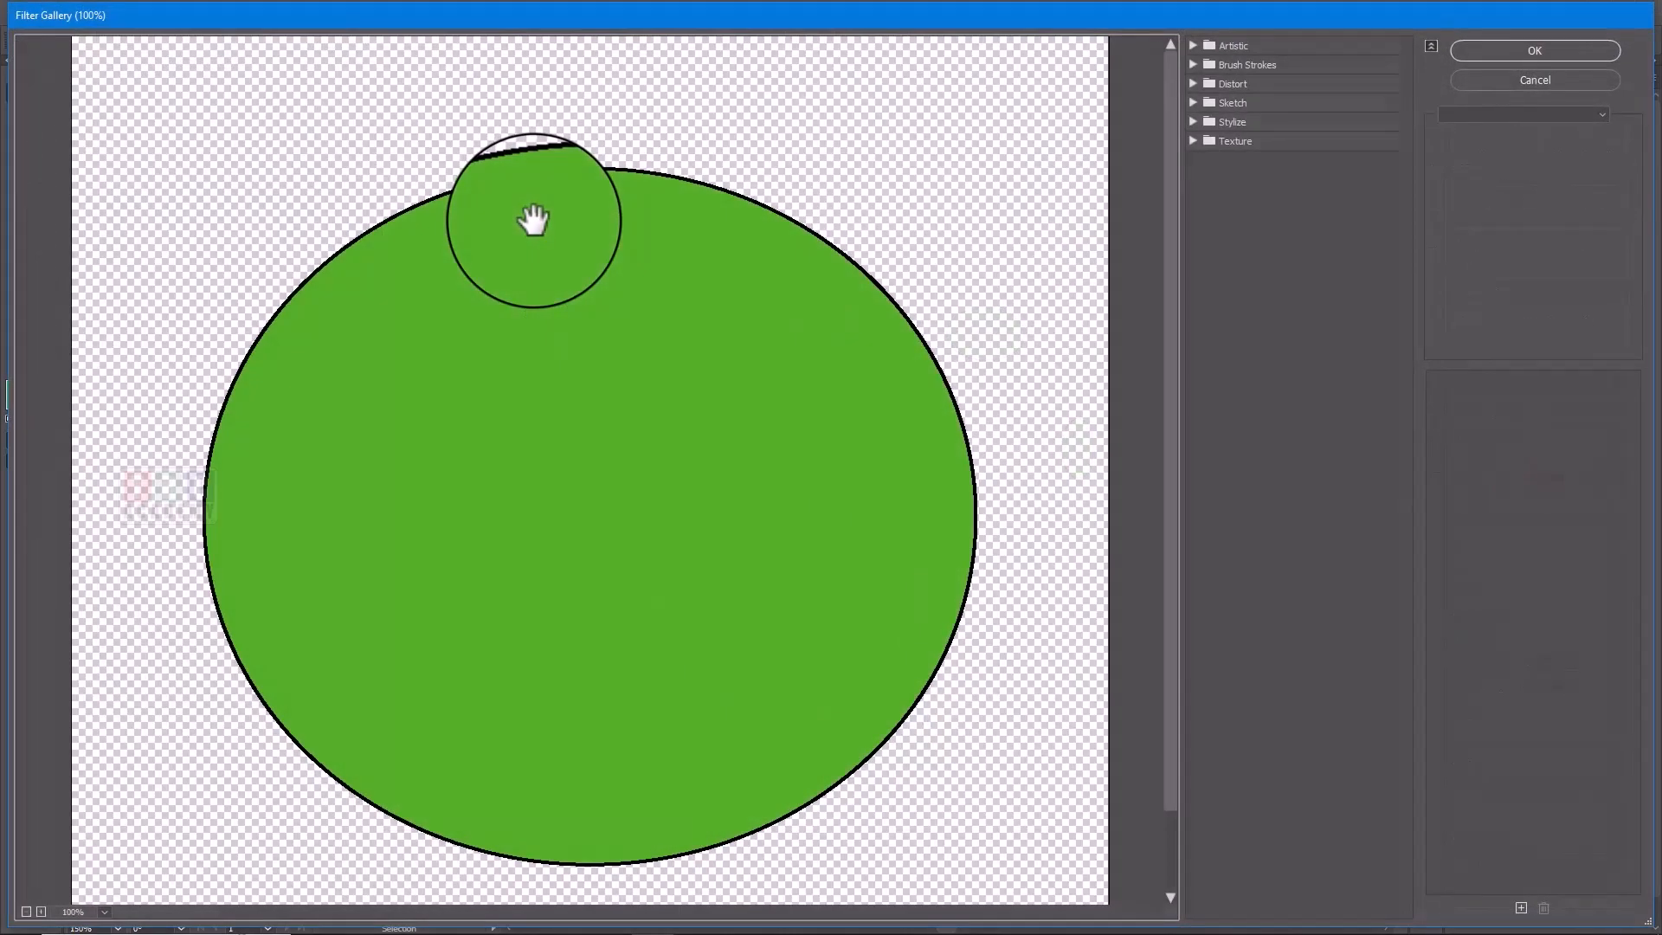
pyautogui.click(1194, 46)
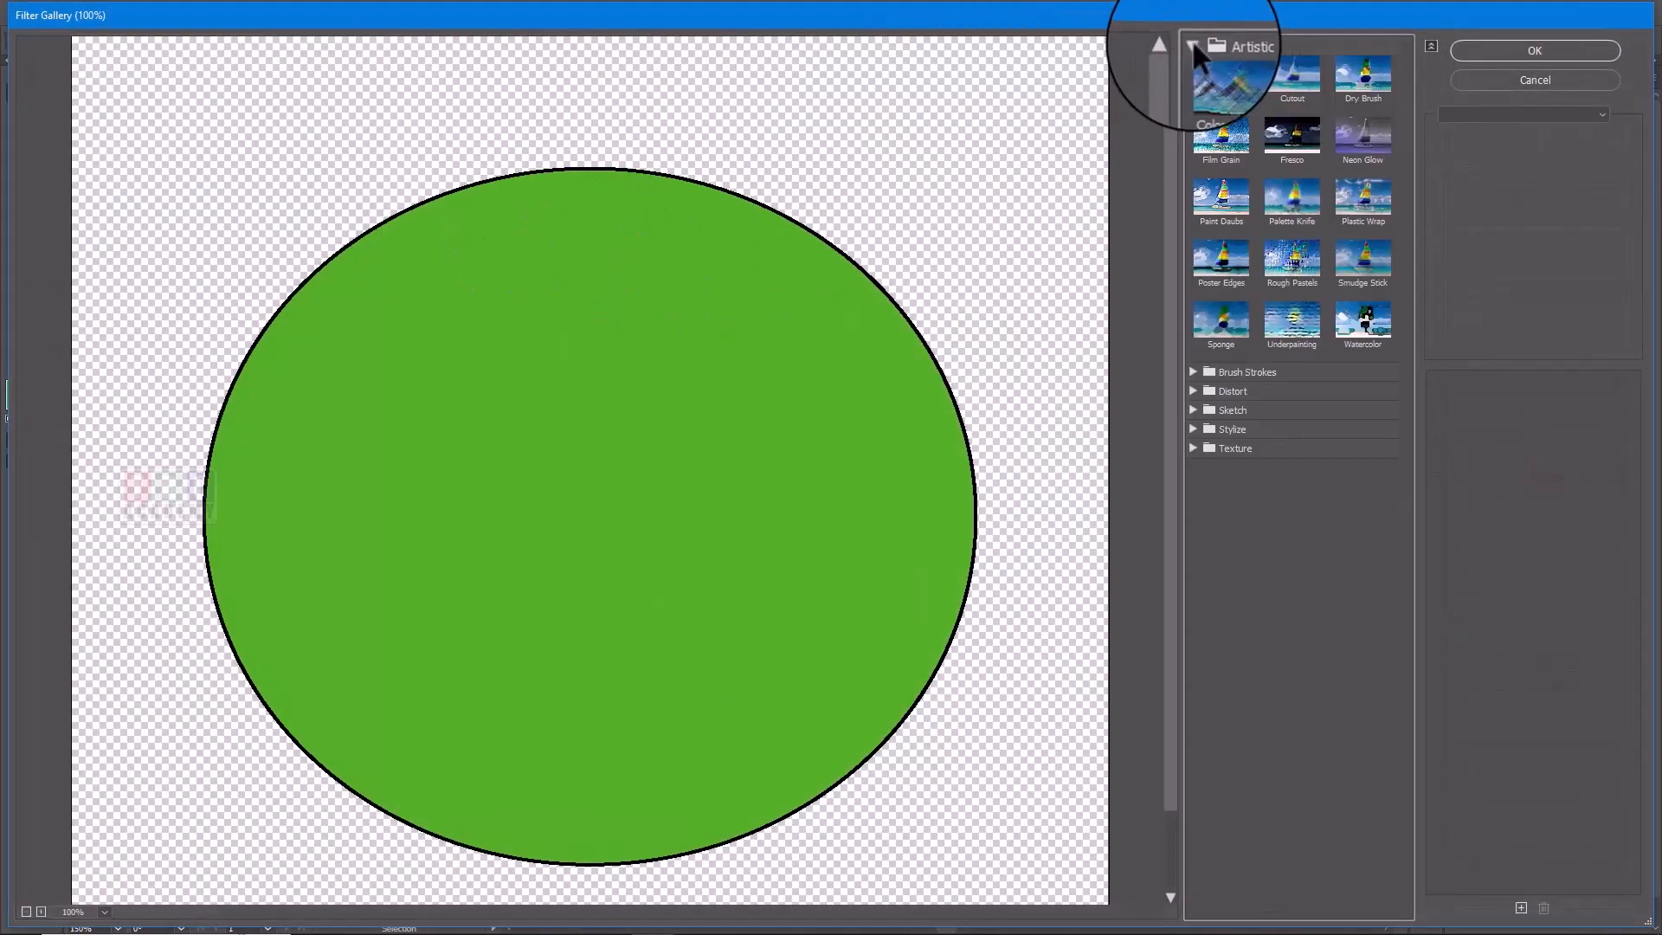
pyautogui.click(1222, 137)
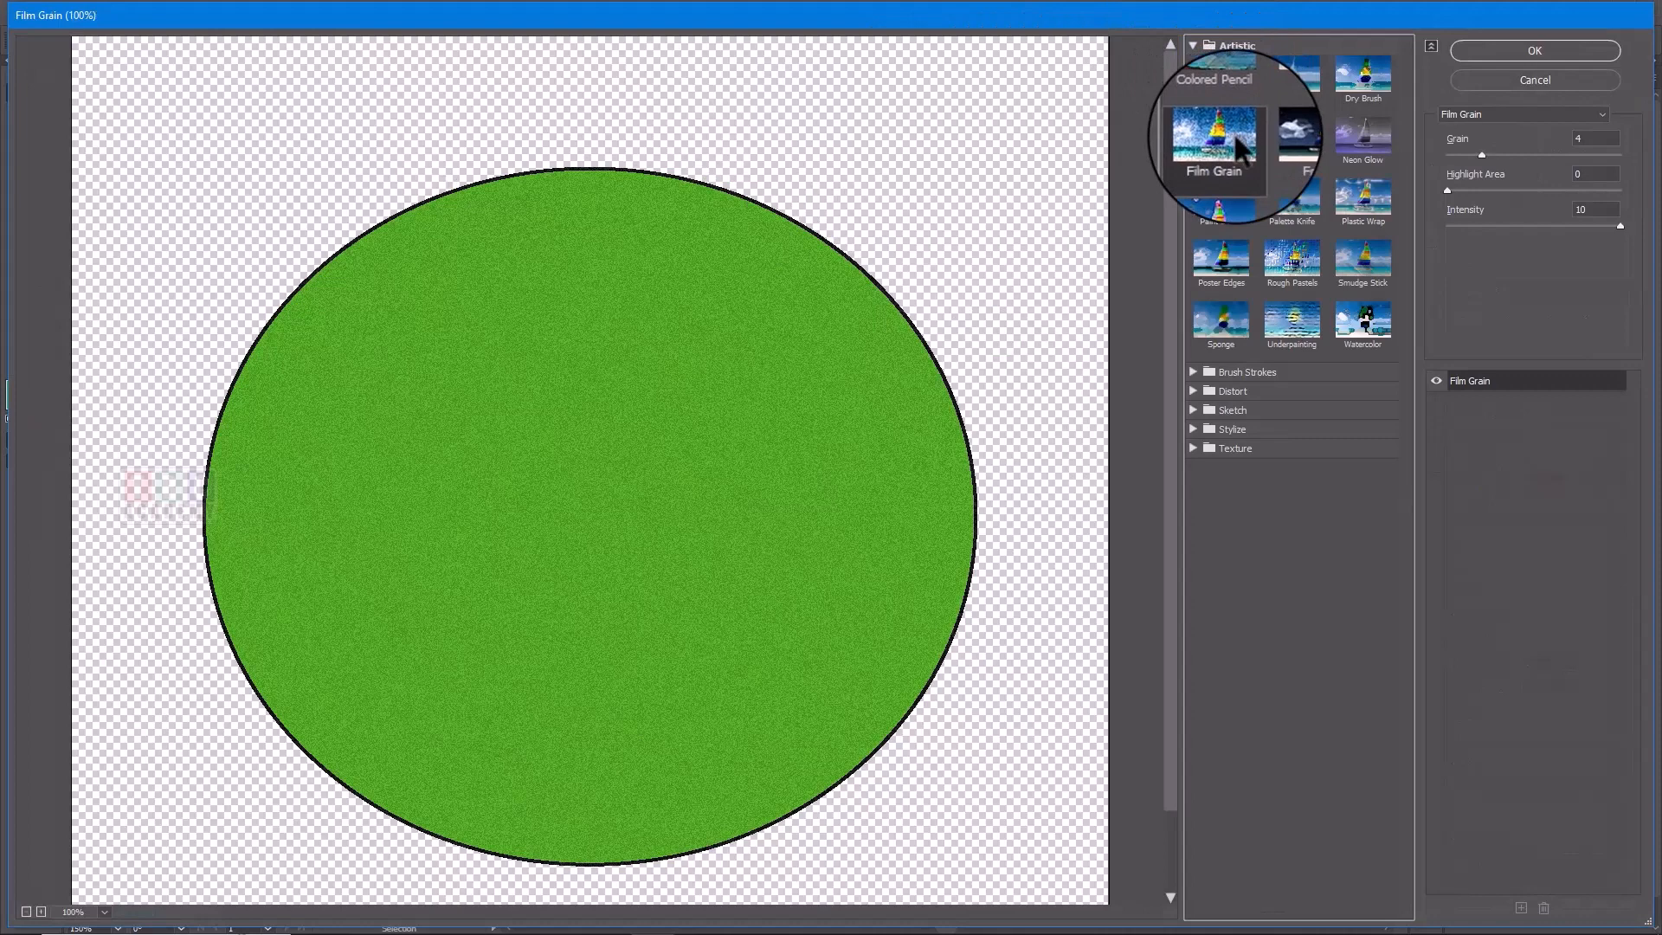
pyautogui.click(1227, 194)
pyautogui.click(1224, 256)
pyautogui.click(1303, 258)
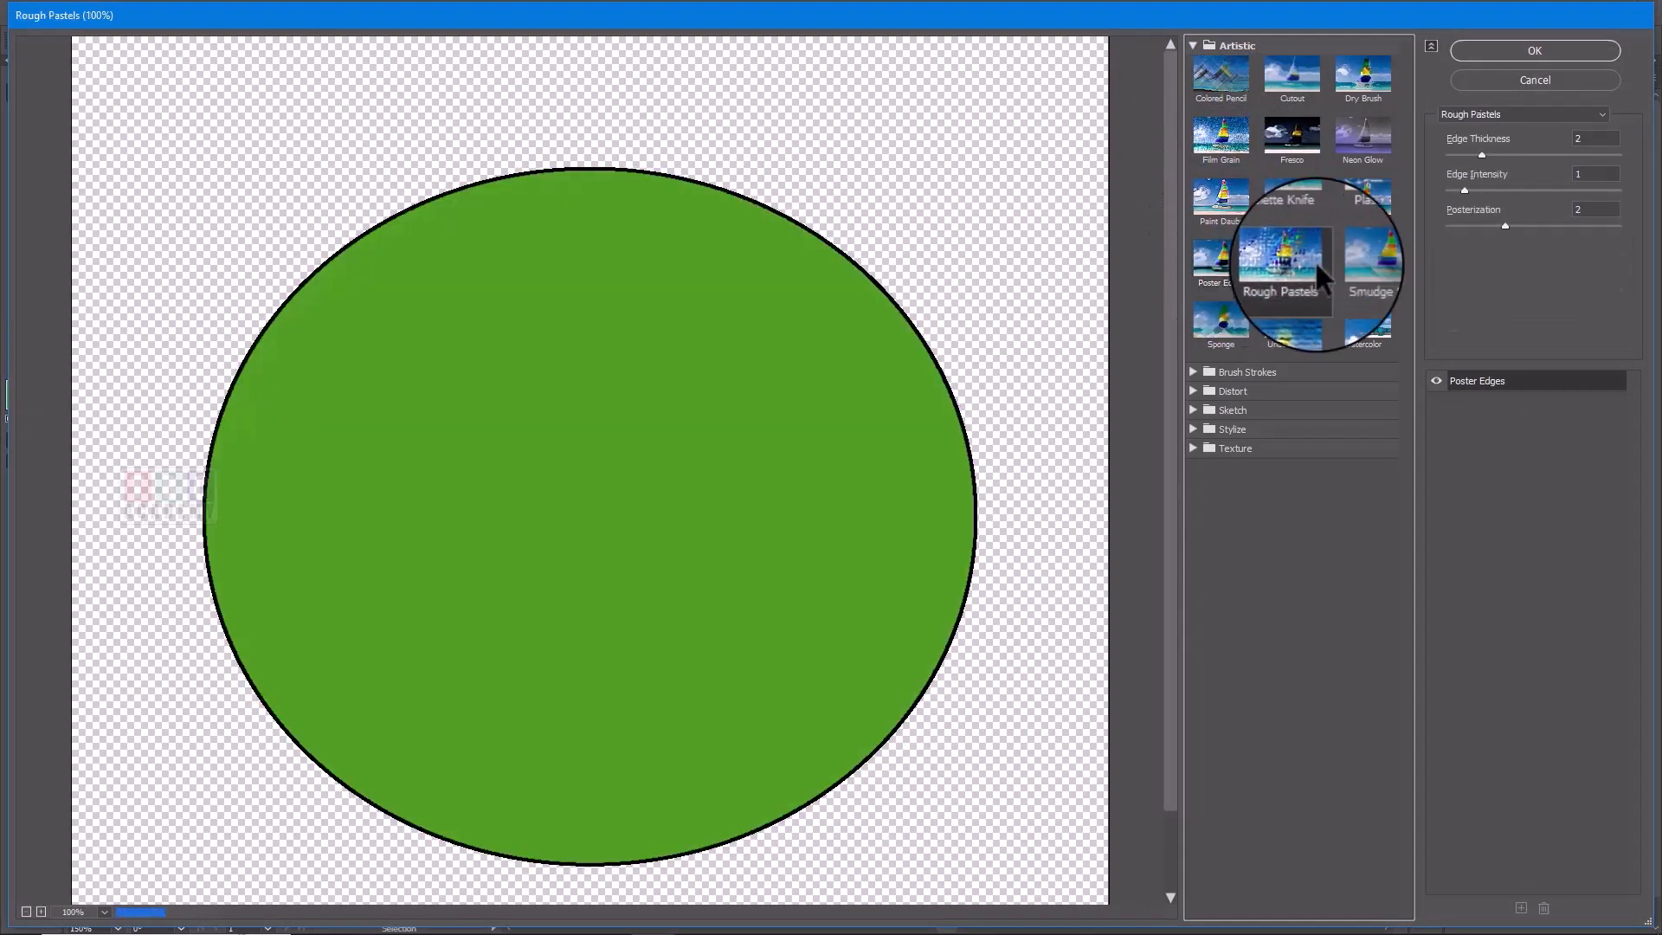
pyautogui.click(1534, 50)
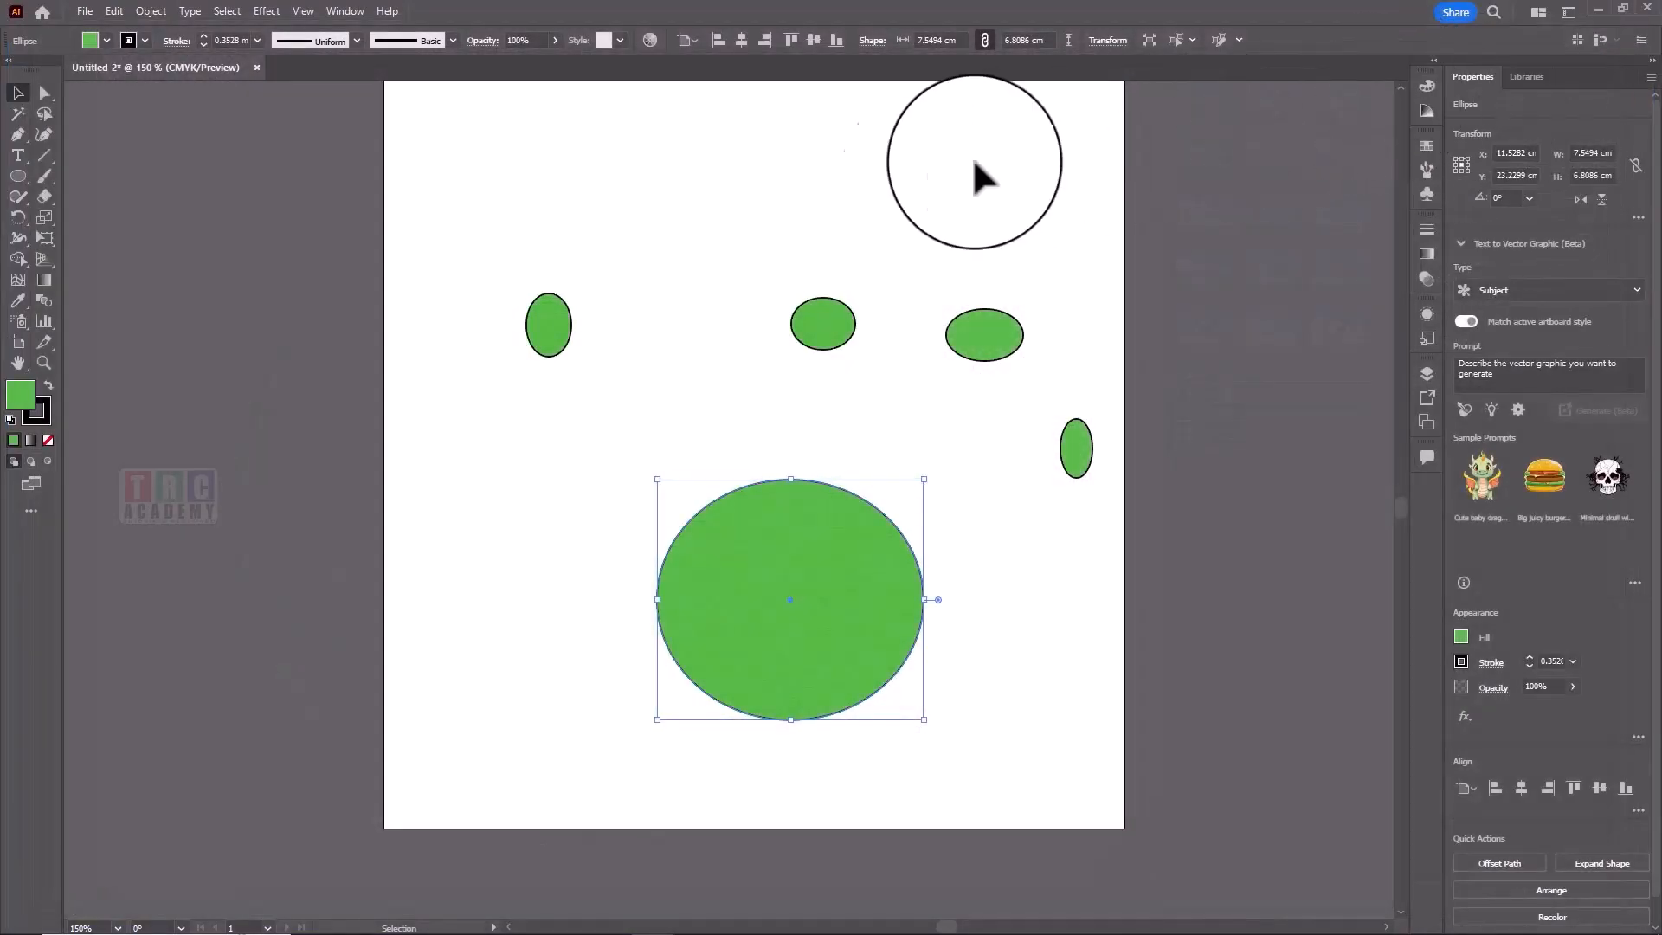
# Step: Look over the Photoshop effects, show the artwork in Outline mode and return it to GPU Preview
pyautogui.click(266, 11)
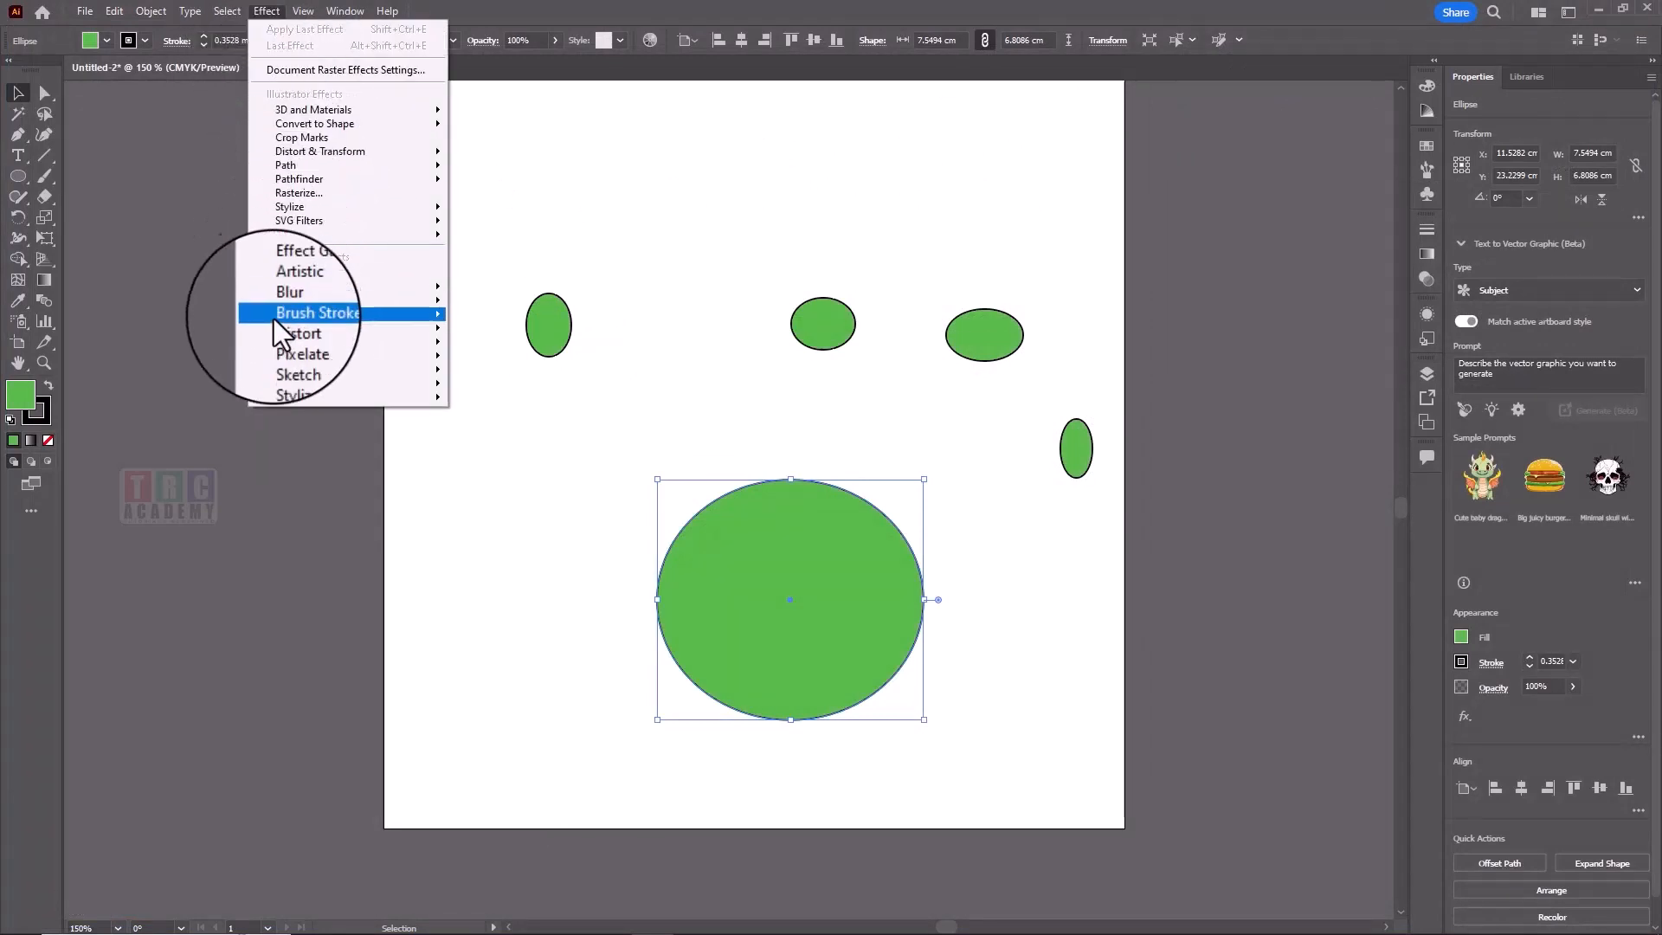
pyautogui.moveTo(308, 7)
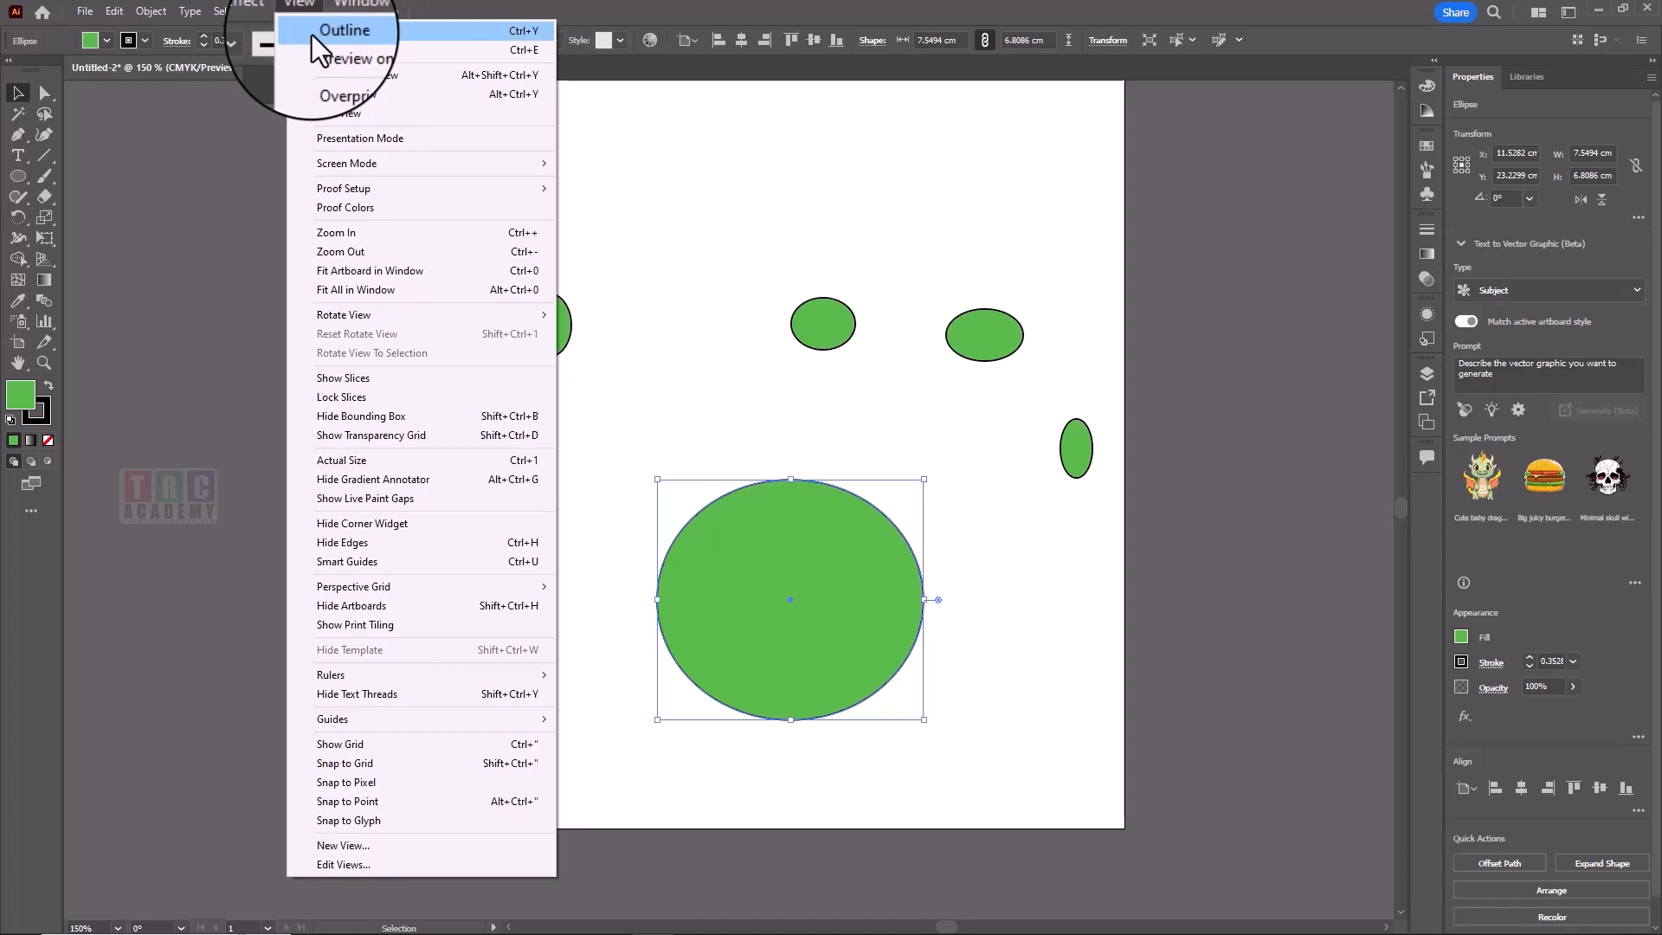
pyautogui.click(312, 35)
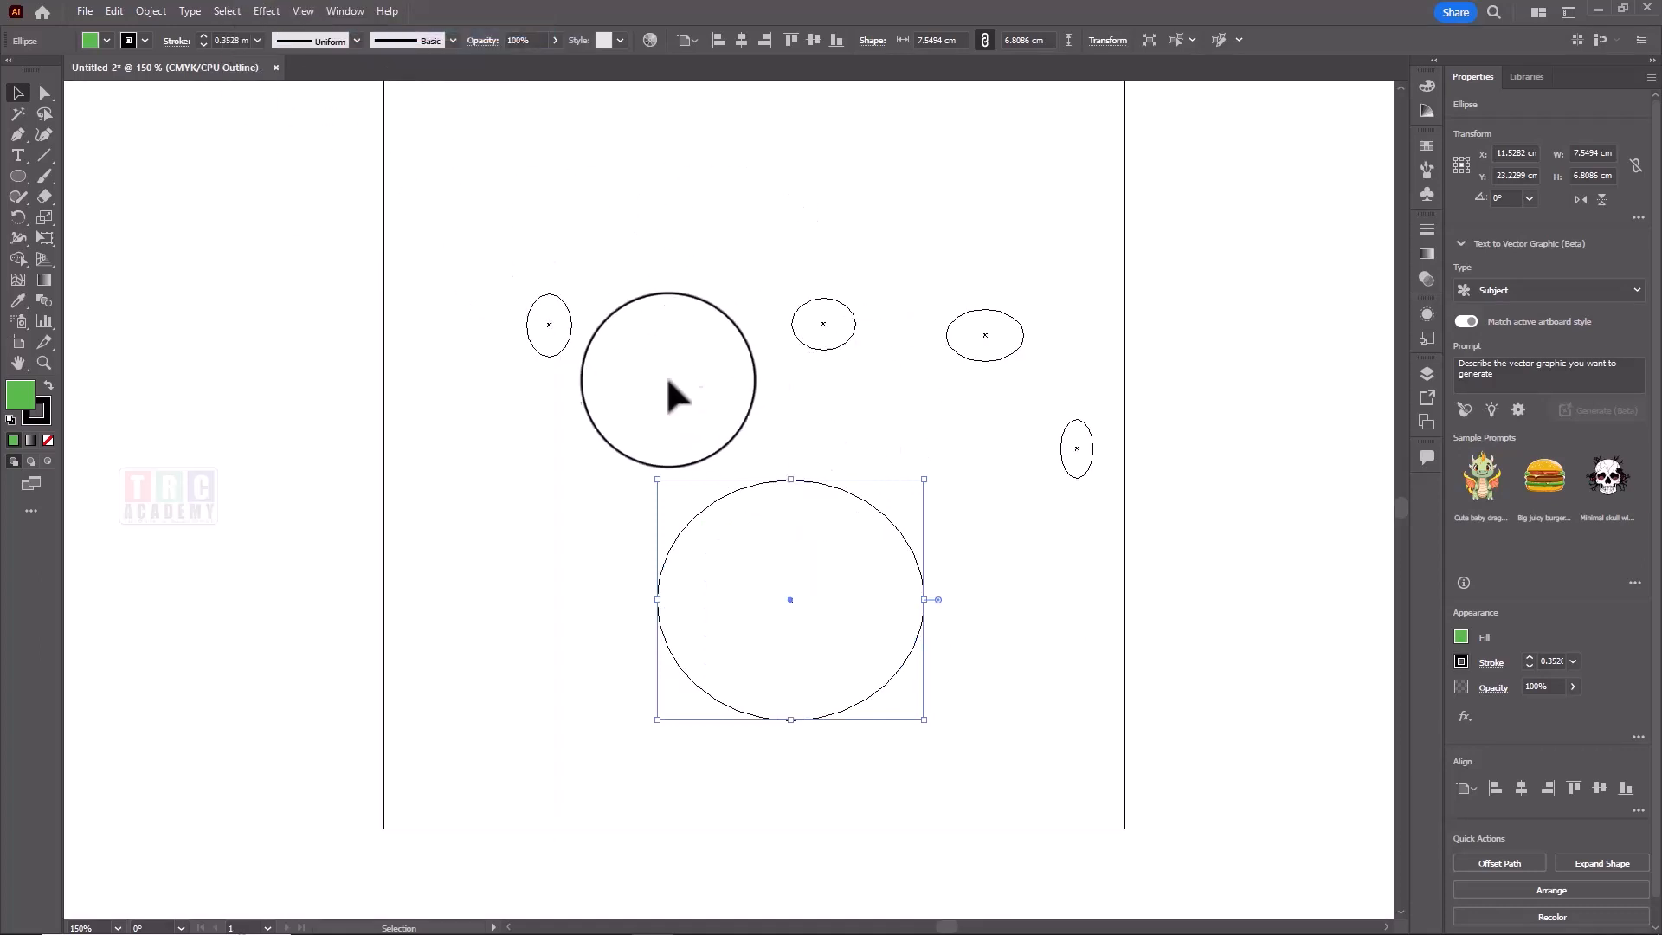
pyautogui.click(305, 10)
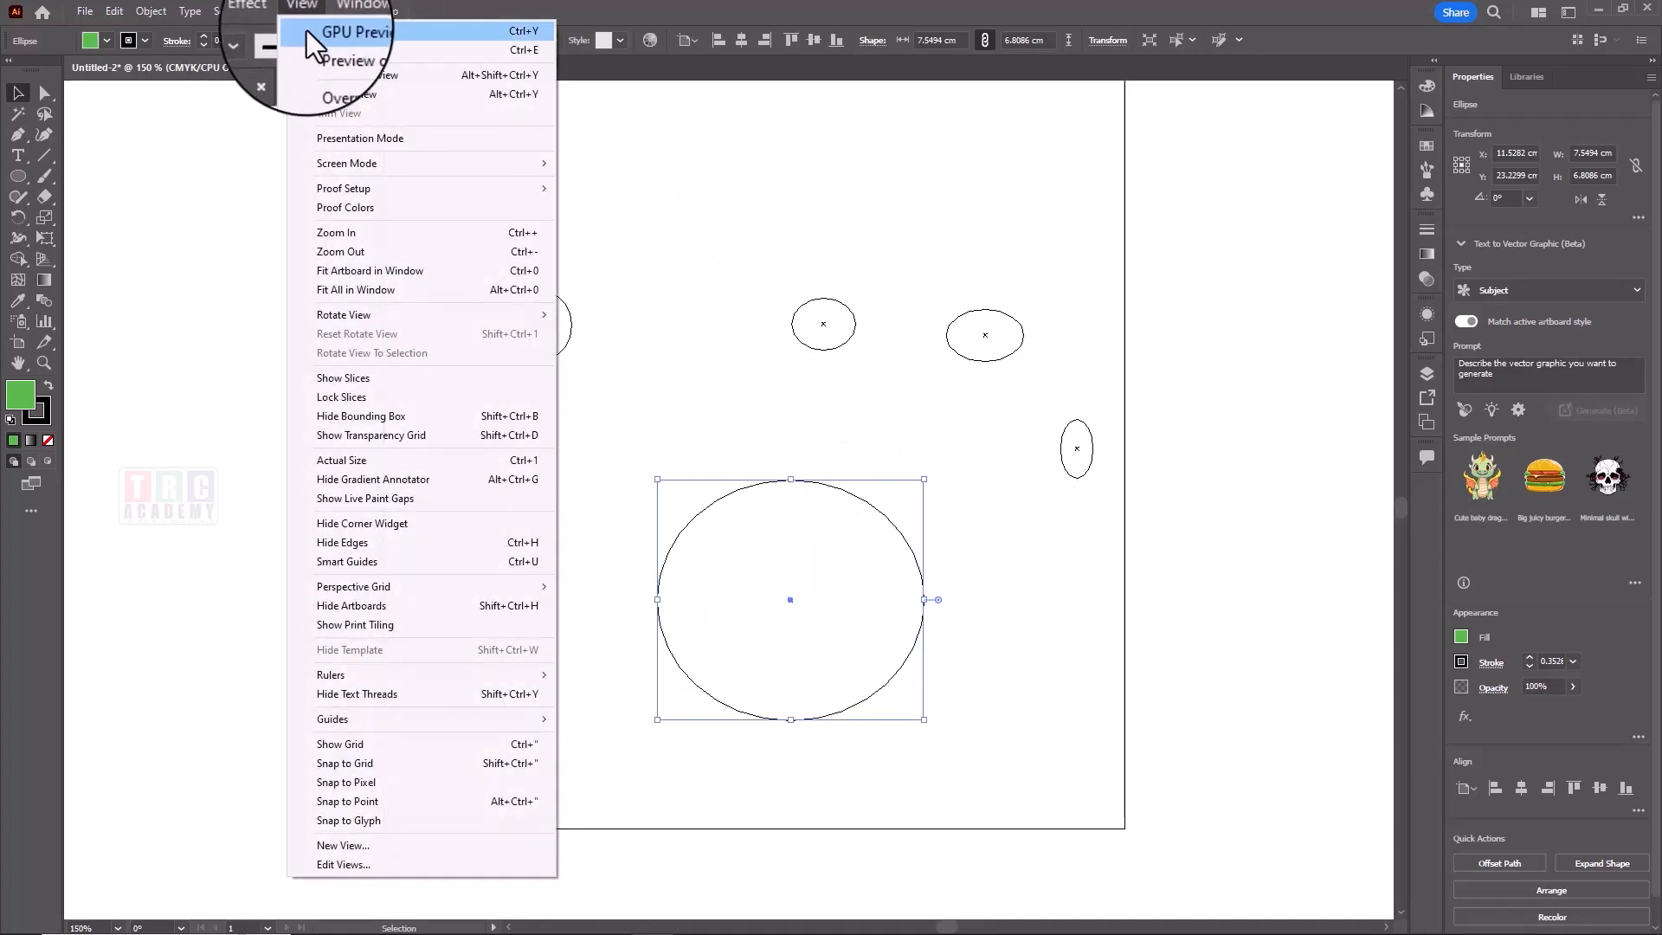
pyautogui.click(306, 32)
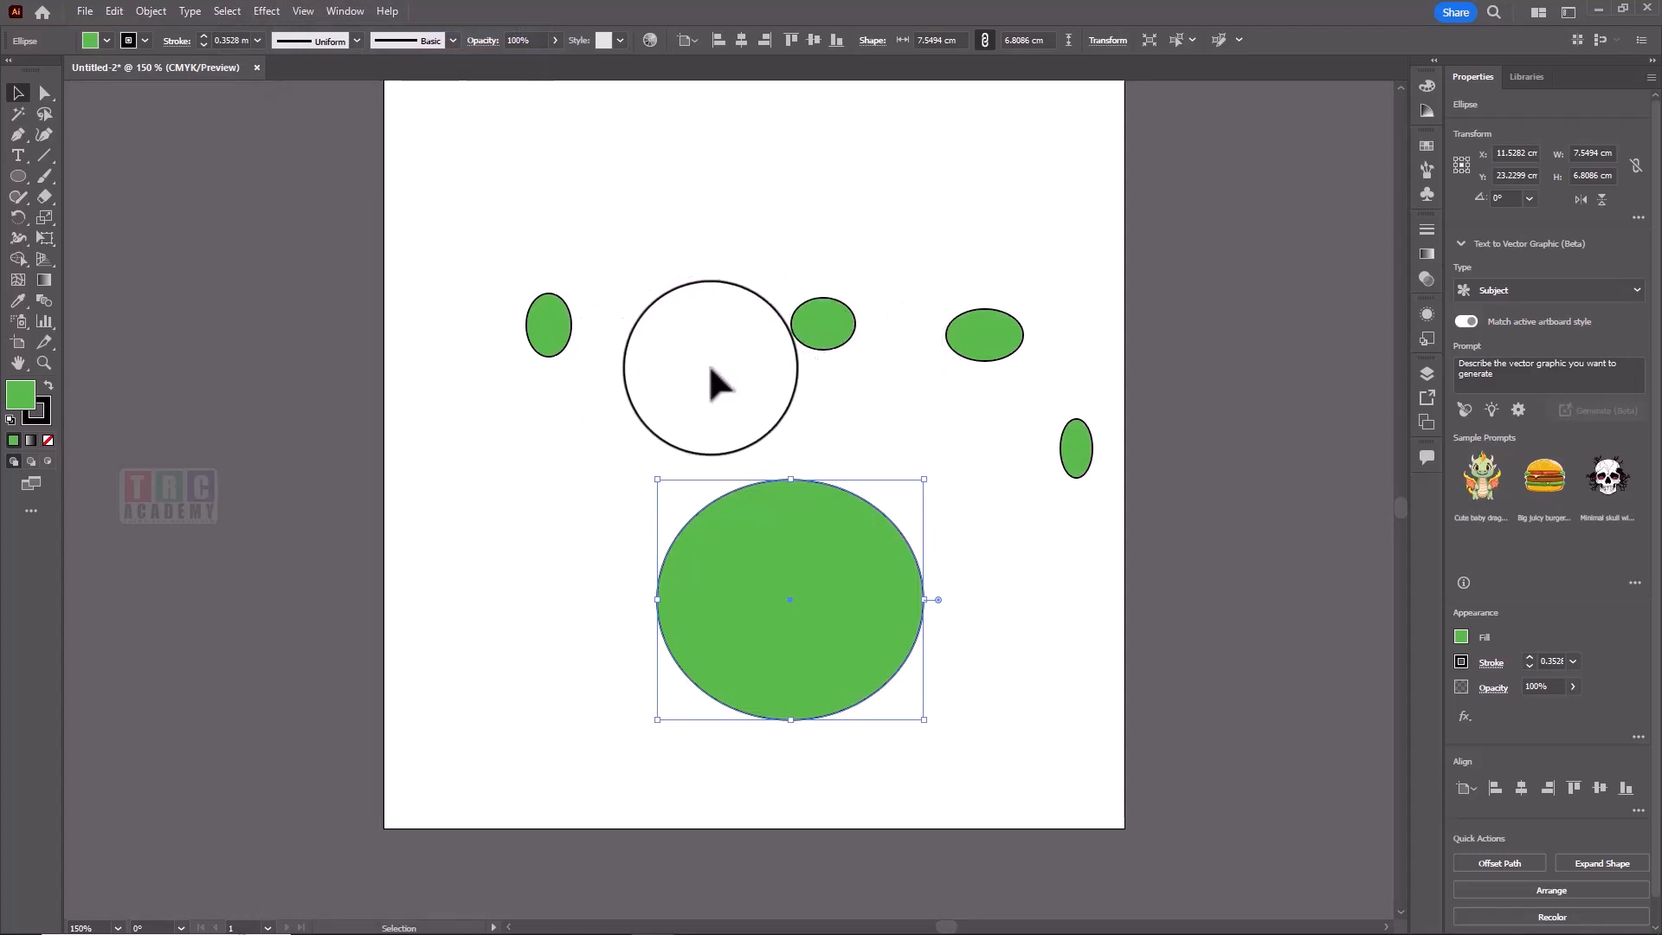
# Step: Draw a tiny ellipse about 0.6 × 0.6 cm above the large one, set its fill and stroke to None, and deselect it
pyautogui.click(17, 176)
pyautogui.moveTo(656, 346); pyautogui.dragTo(676, 366)
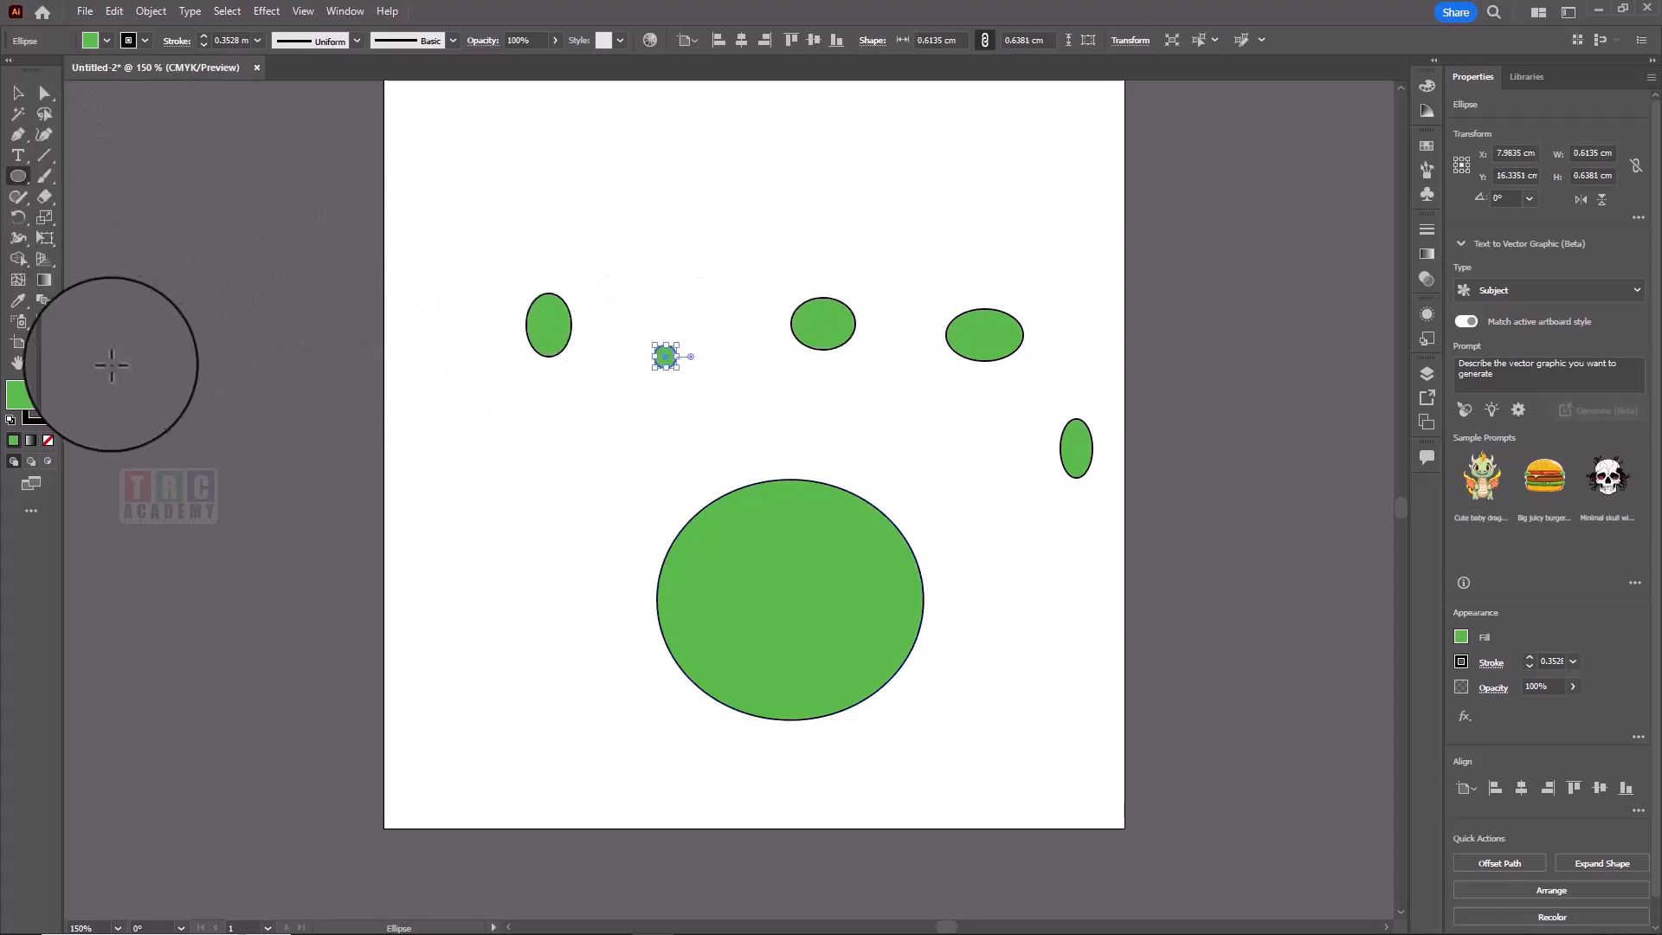
pyautogui.click(48, 440)
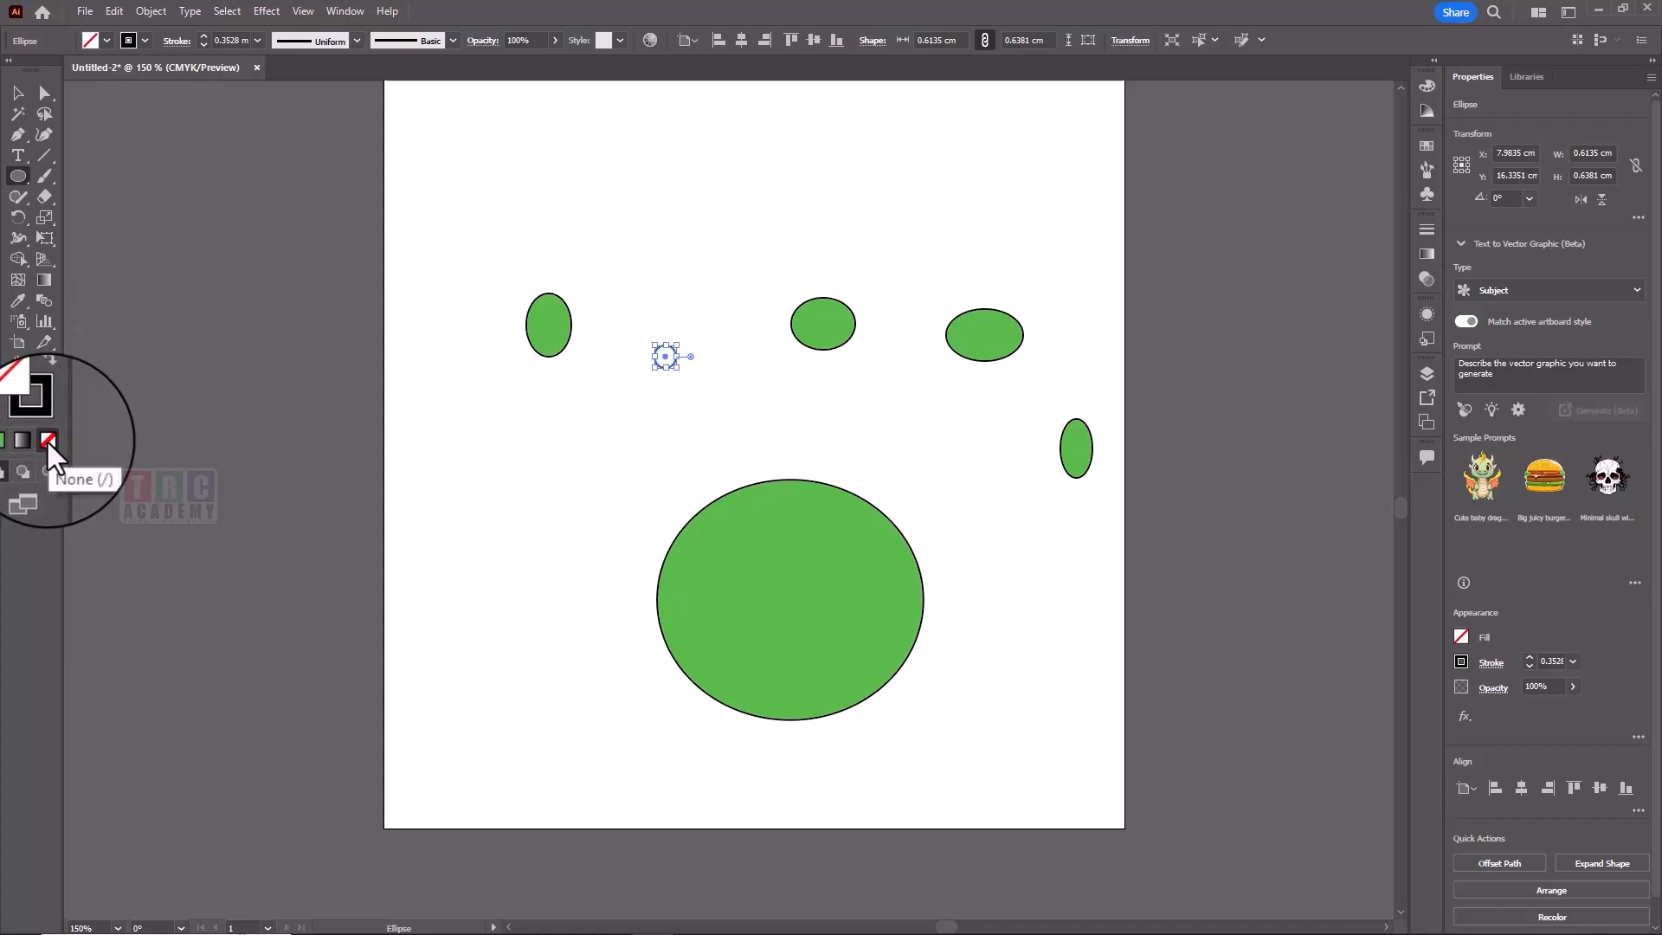
pyautogui.click(47, 440)
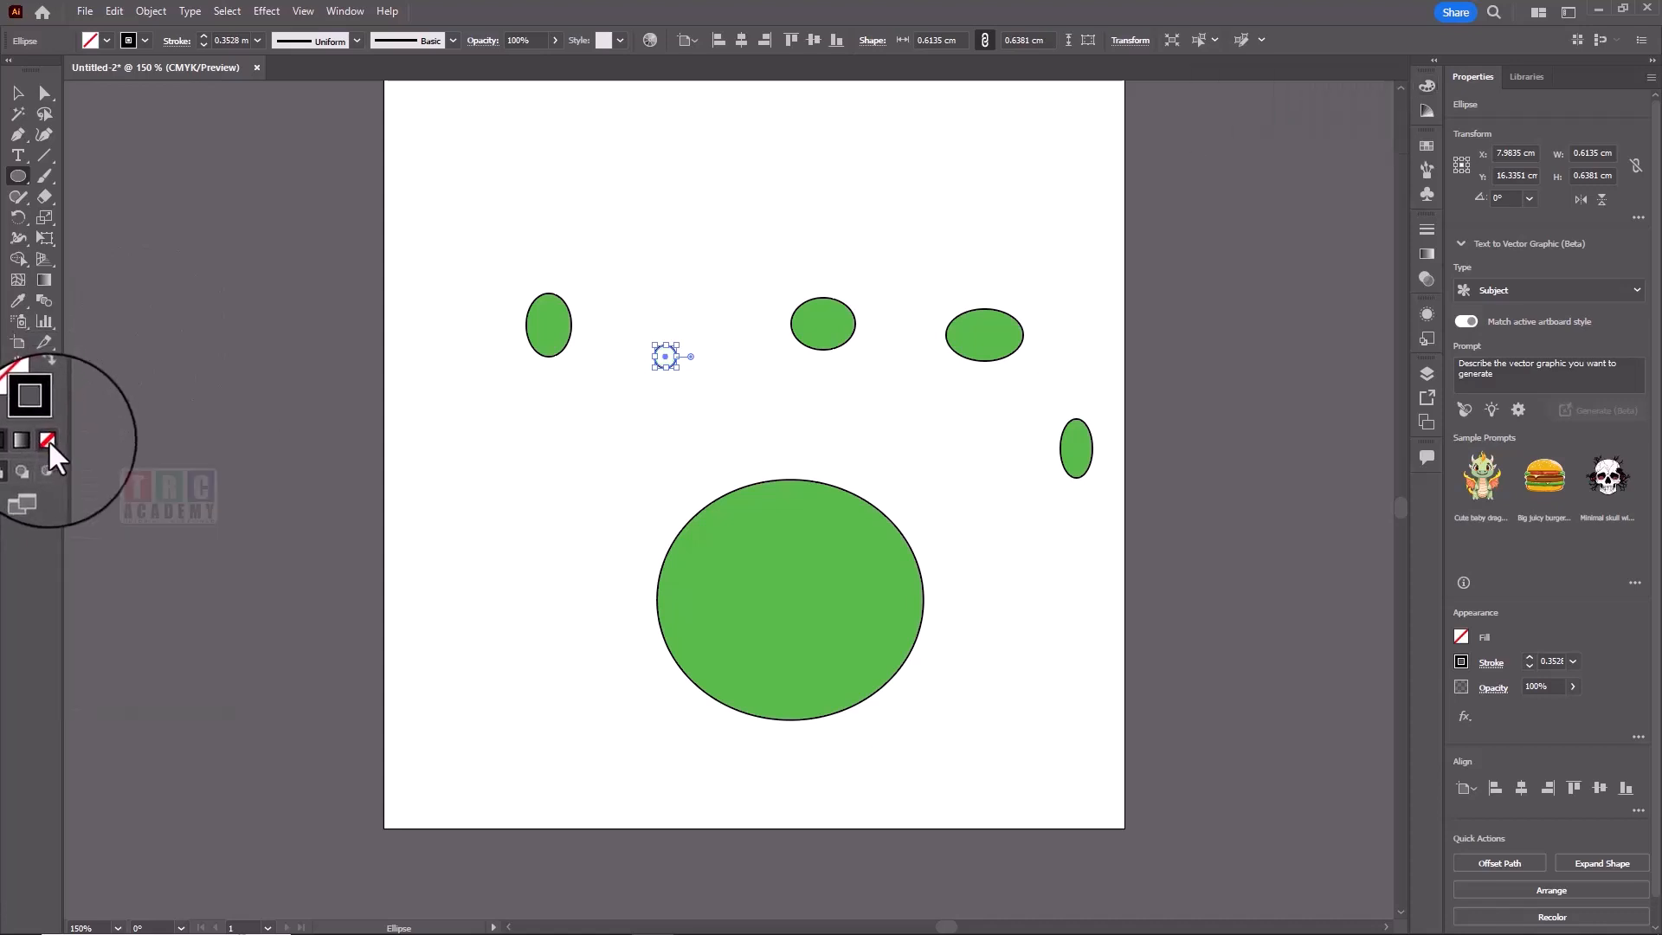
pyautogui.click(589, 481)
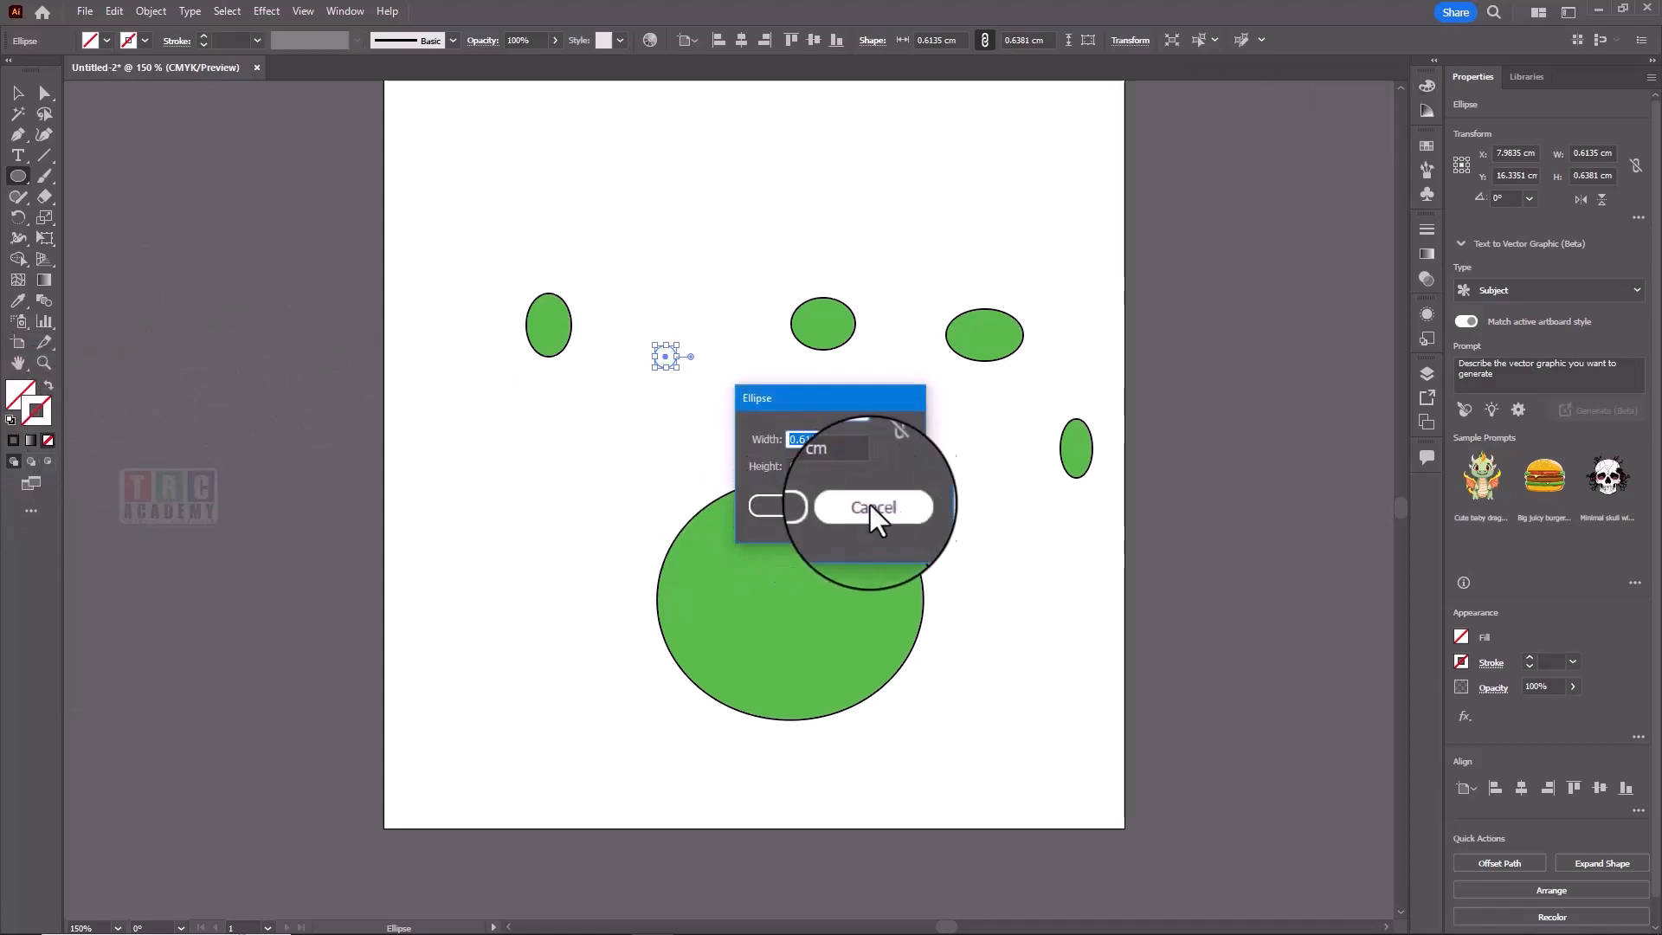
pyautogui.click(872, 505)
pyautogui.click(17, 94)
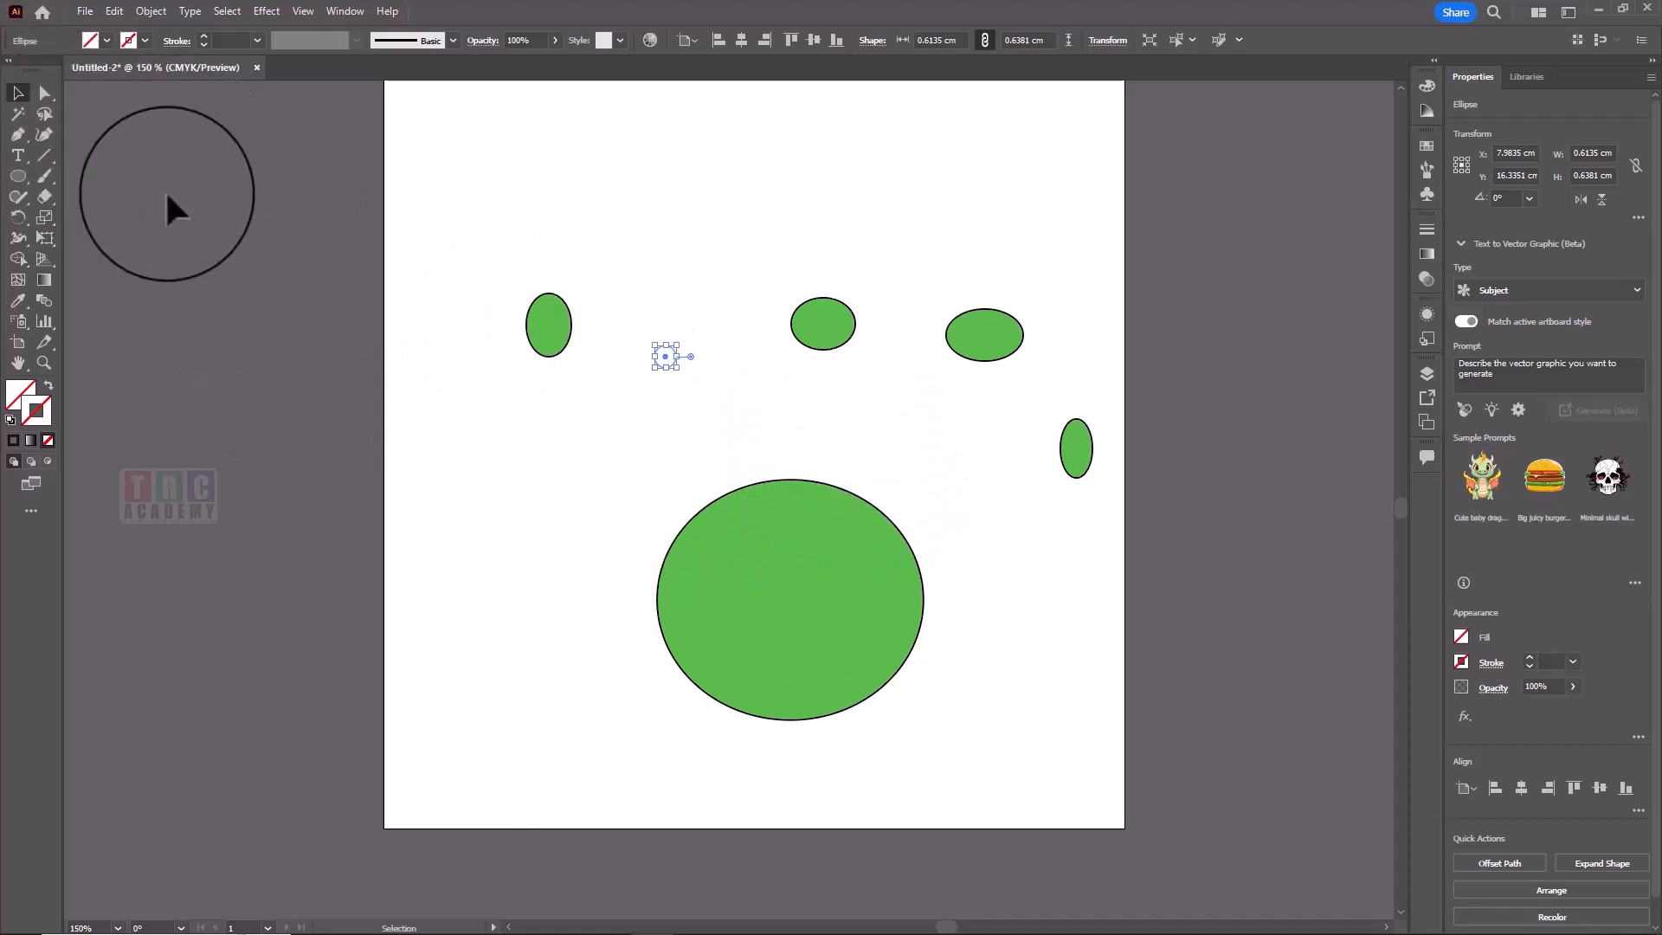
pyautogui.click(216, 208)
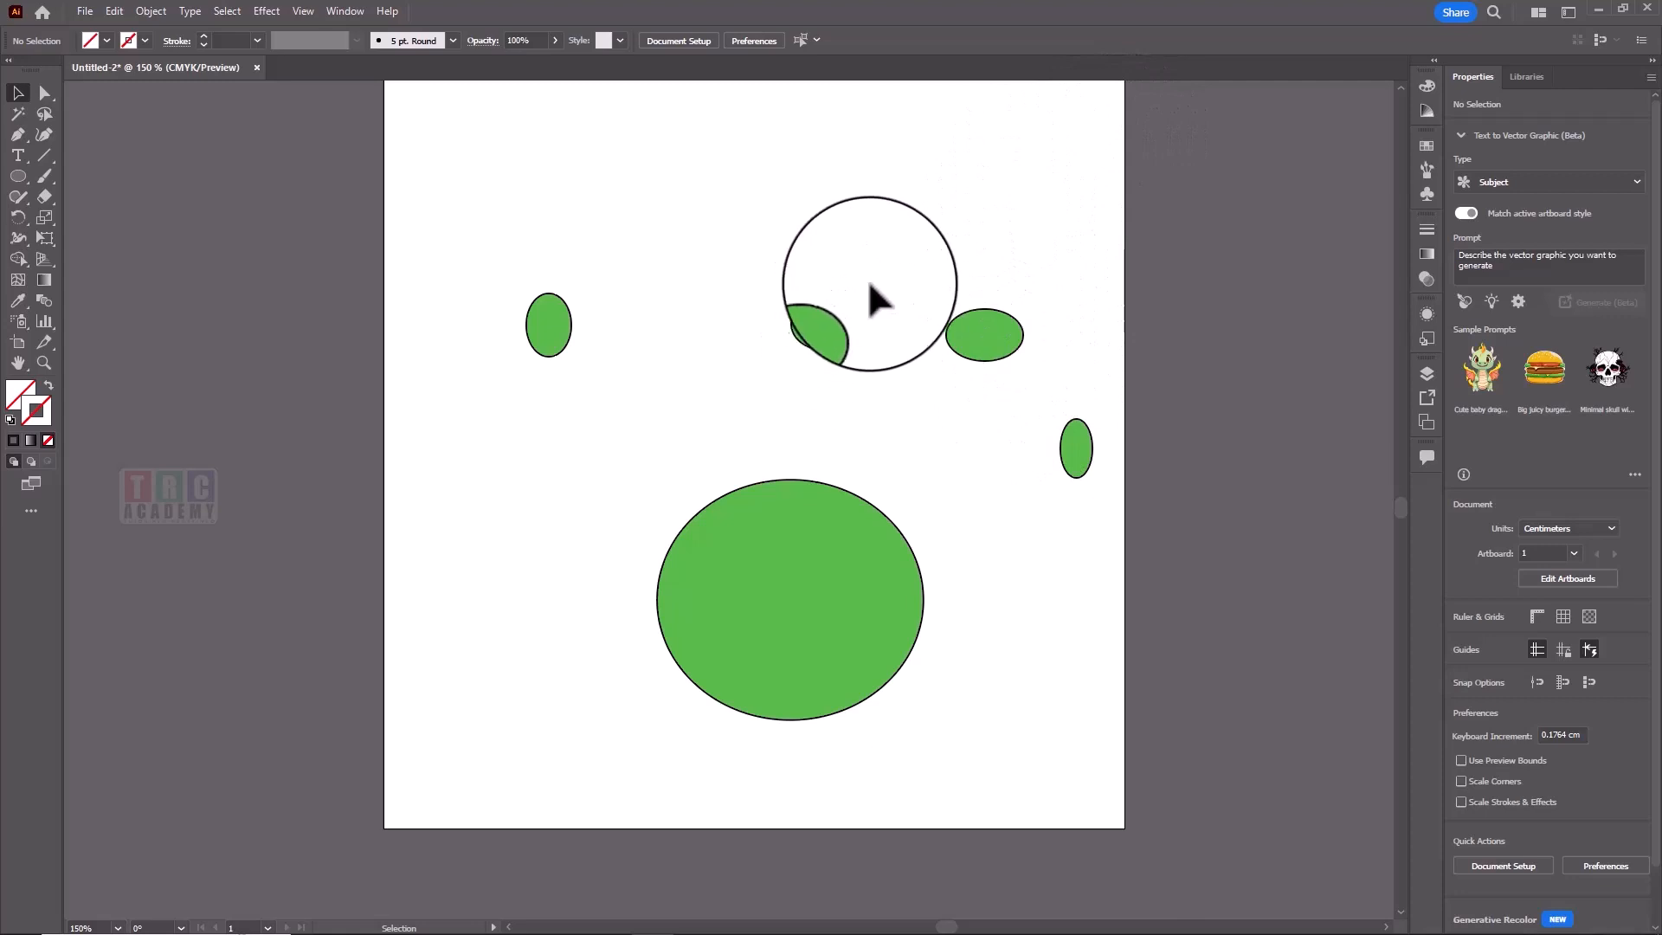
# Step: Move the large ellipse beneath the leftmost small one, line up two small ellipses above it, and put the narrow one in the artboard's upper-right corner
pyautogui.click(754, 597)
pyautogui.moveTo(800, 580); pyautogui.dragTo(655, 446)
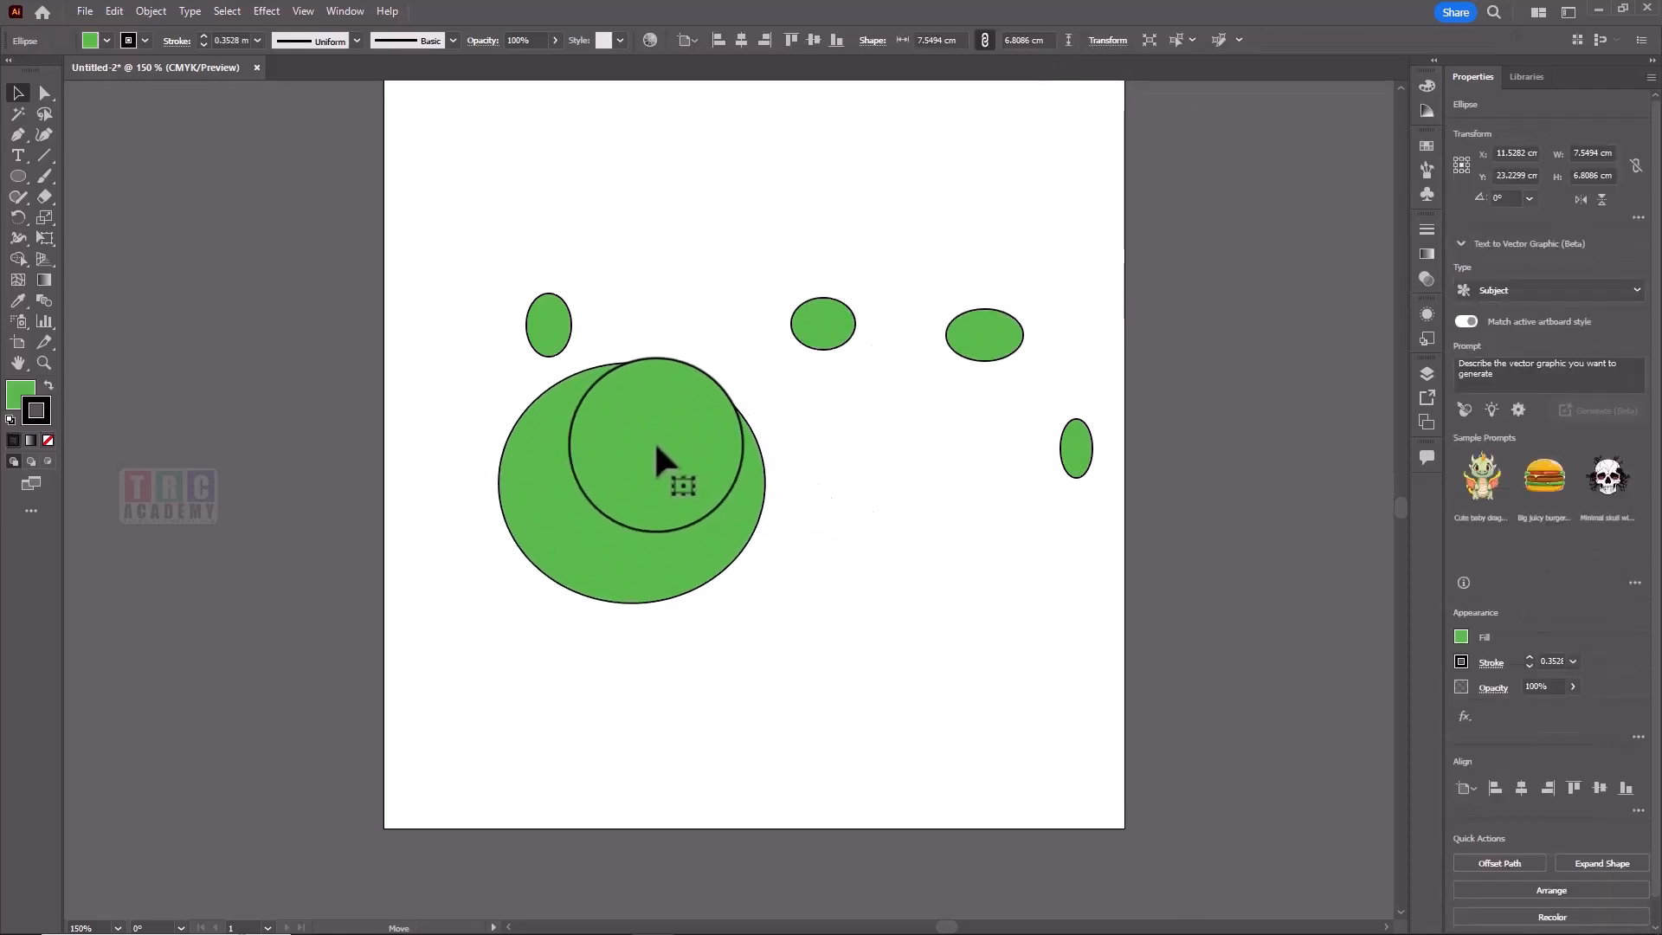
pyautogui.moveTo(829, 339); pyautogui.dragTo(659, 327)
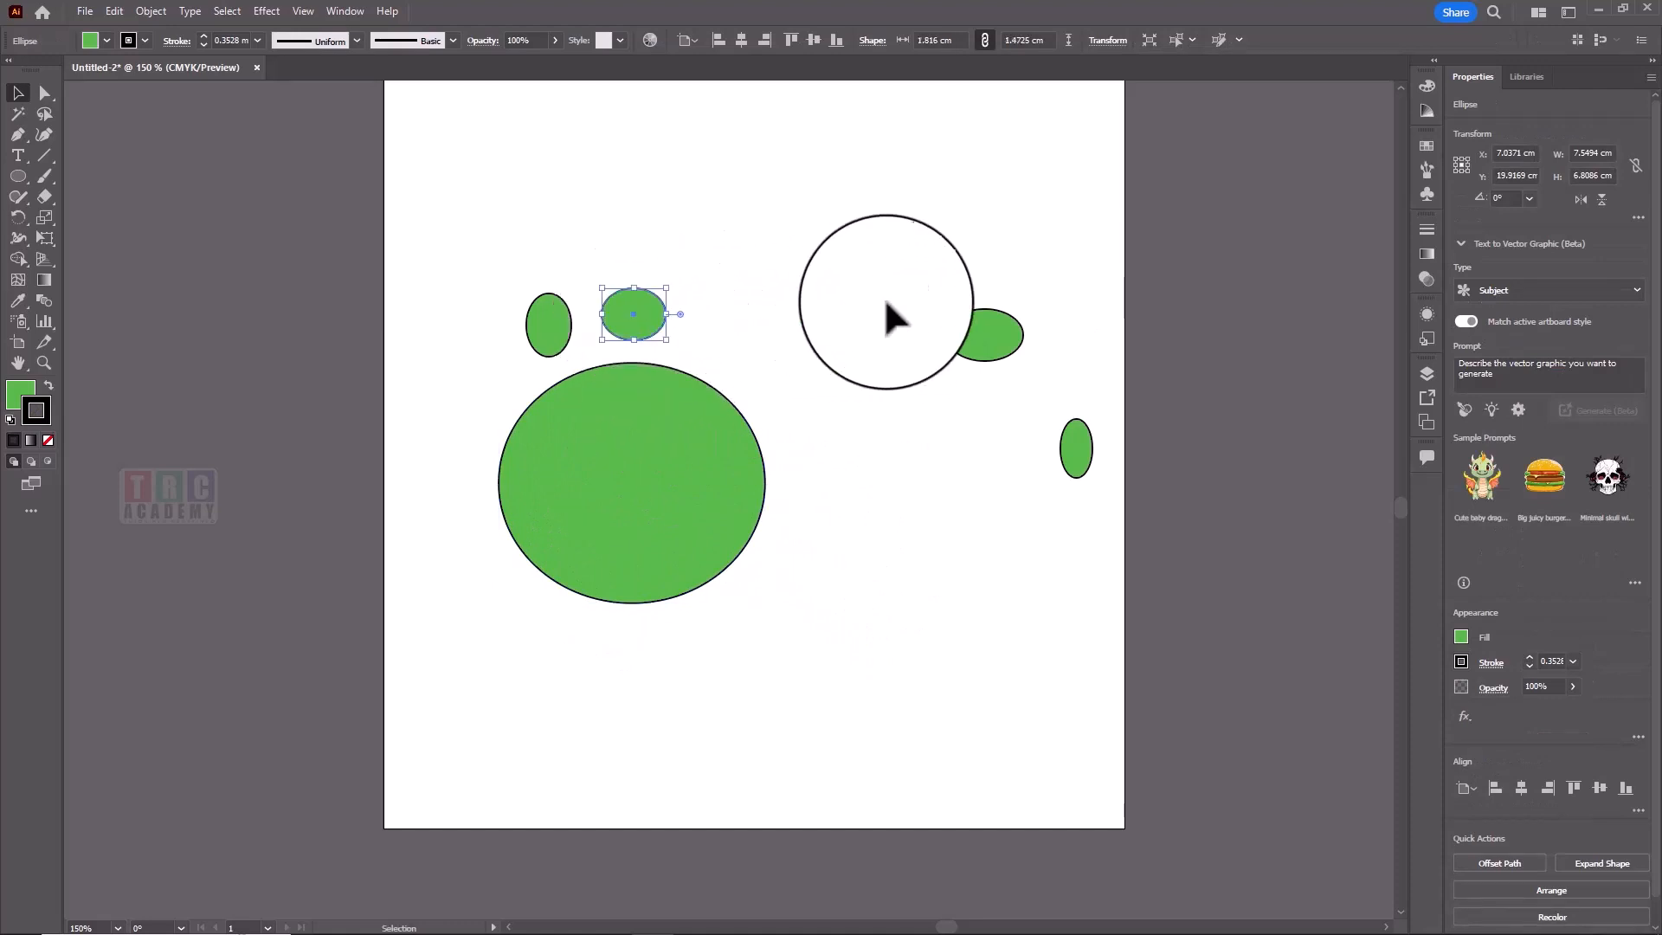
pyautogui.moveTo(987, 341); pyautogui.dragTo(726, 351)
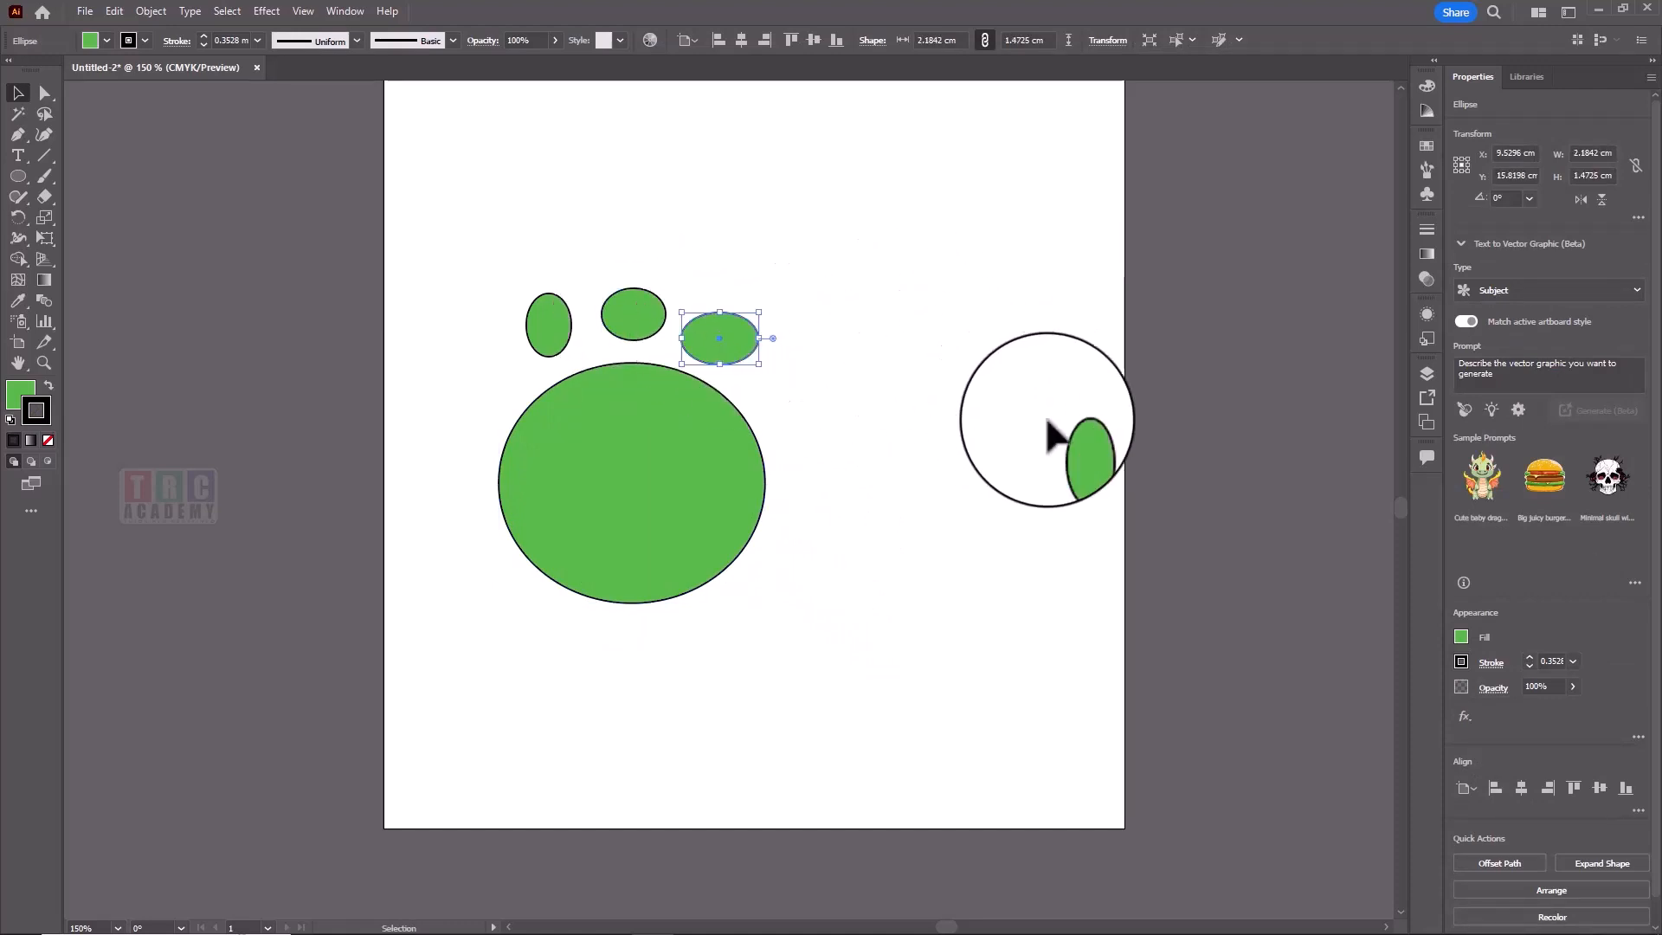
pyautogui.moveTo(1068, 471); pyautogui.dragTo(1105, 111)
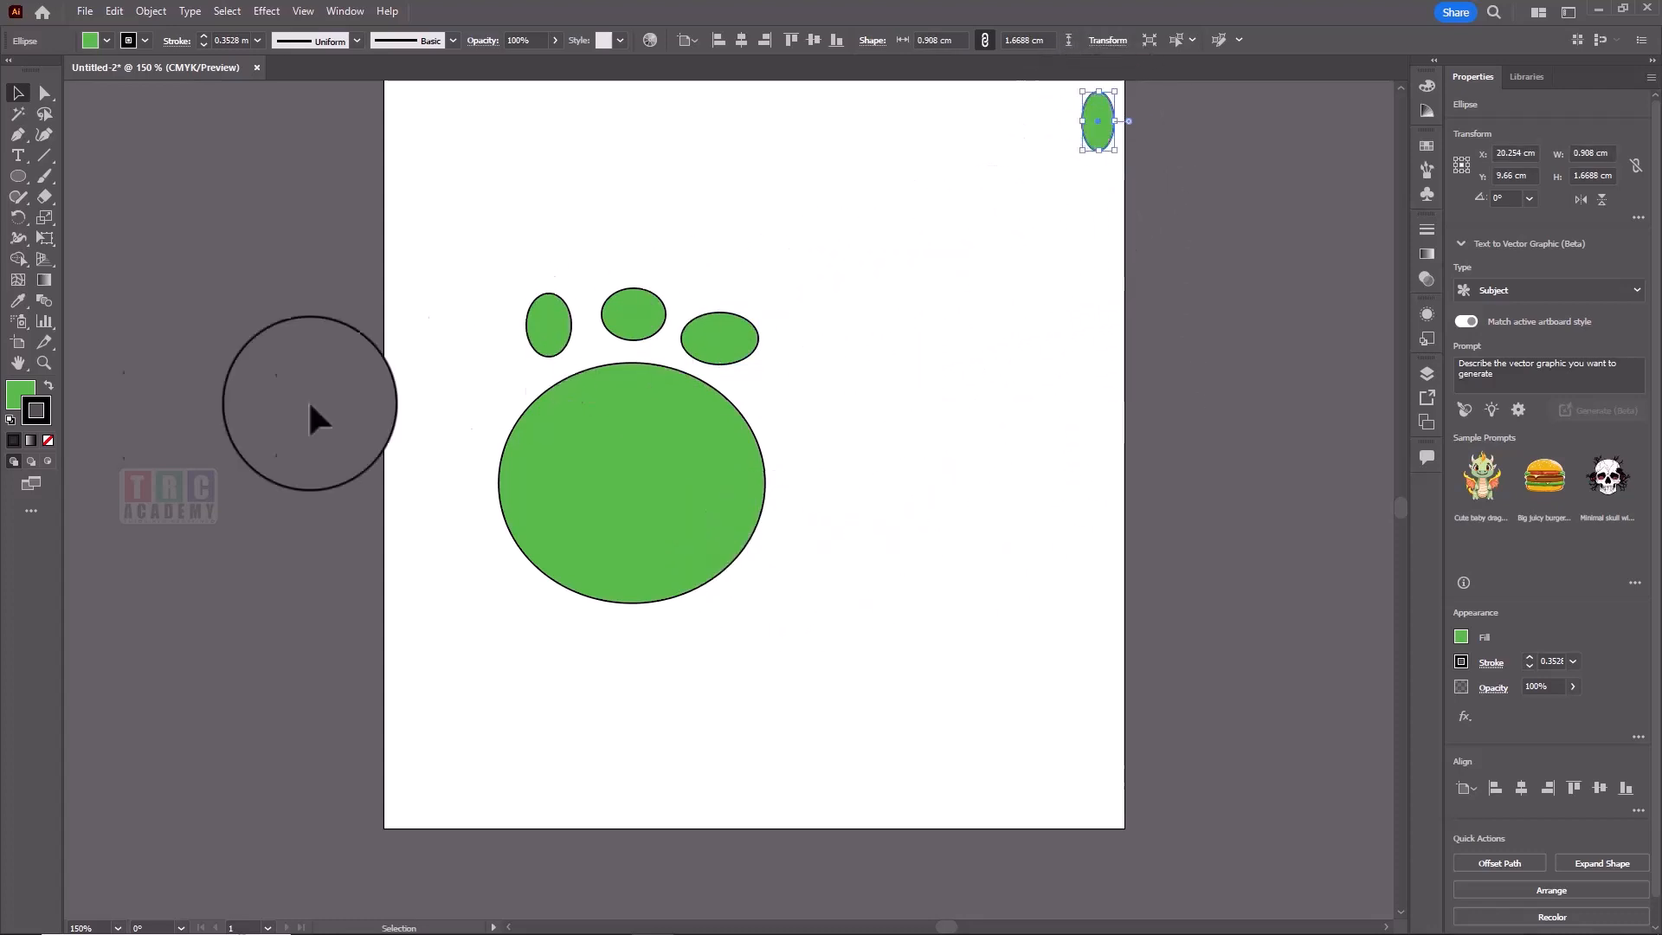
# Step: Set both the fill and stroke of the narrow upper-right ellipse to None and deselect it
pyautogui.click(20, 390)
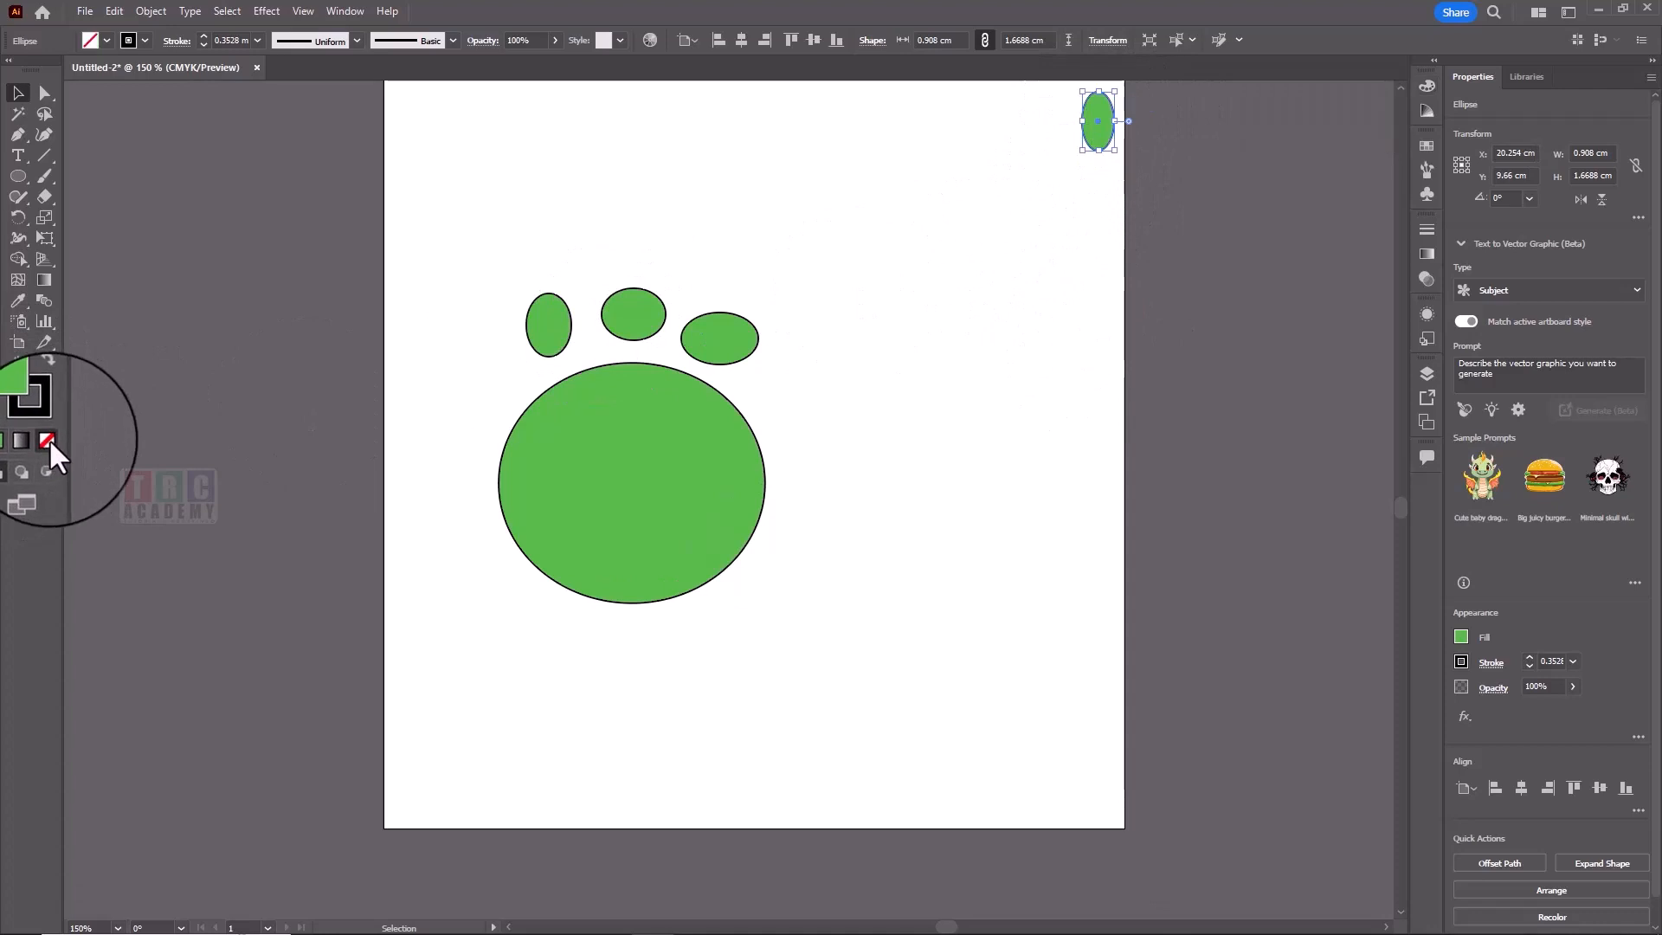
pyautogui.click(48, 439)
pyautogui.click(40, 419)
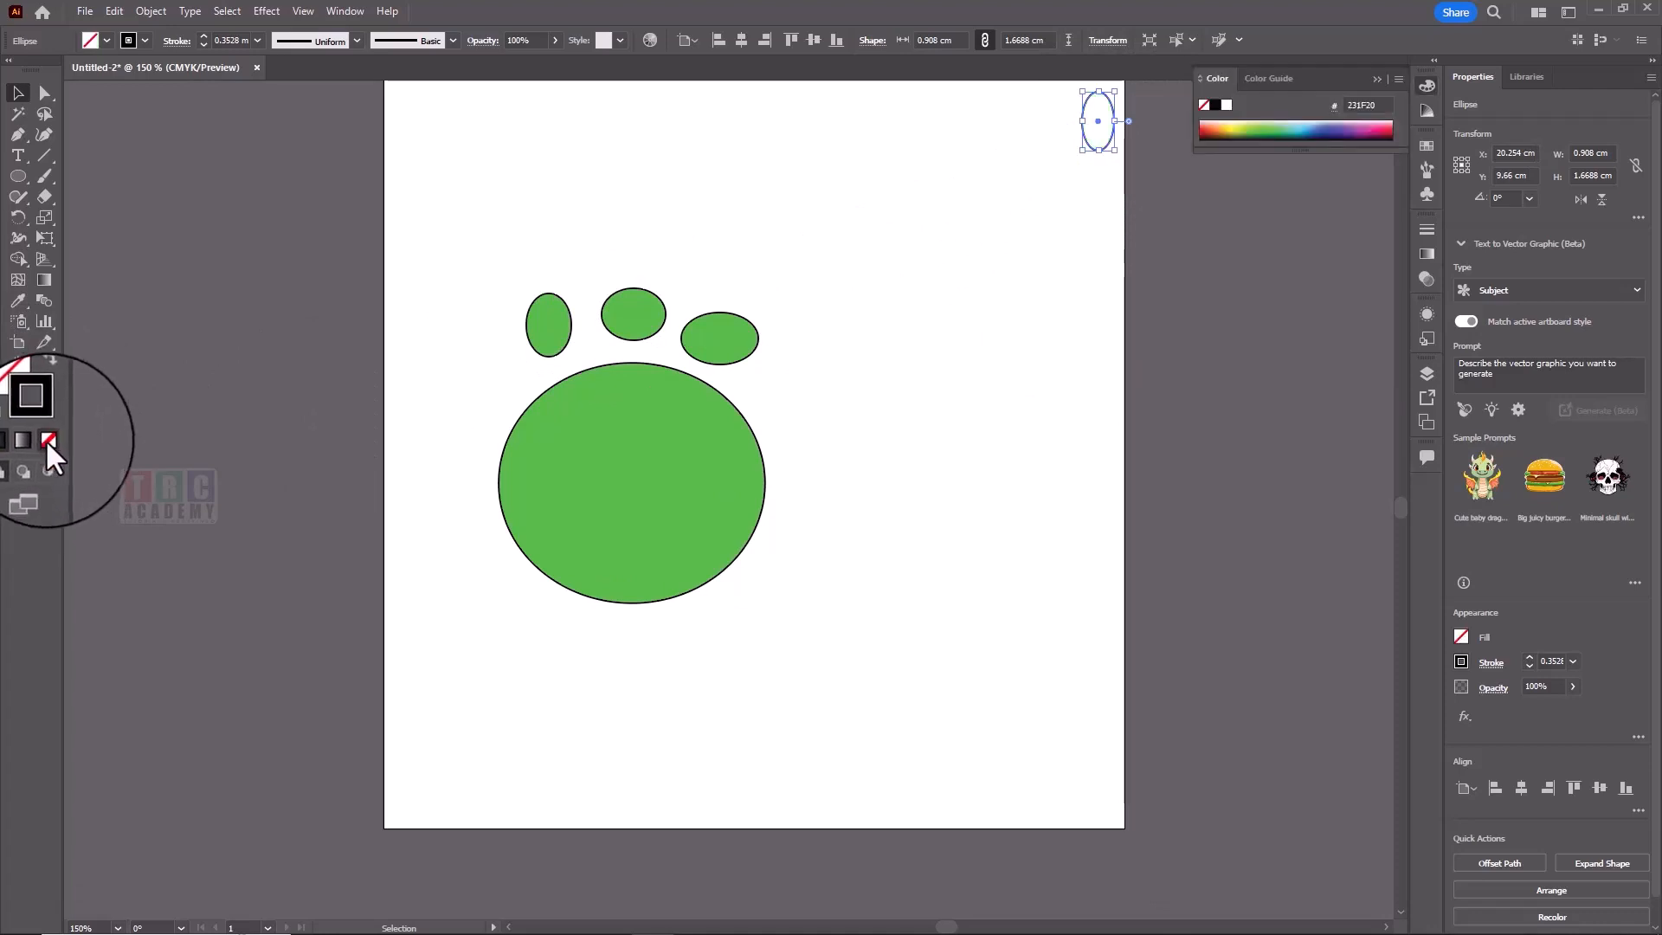
pyautogui.click(48, 440)
pyautogui.click(185, 368)
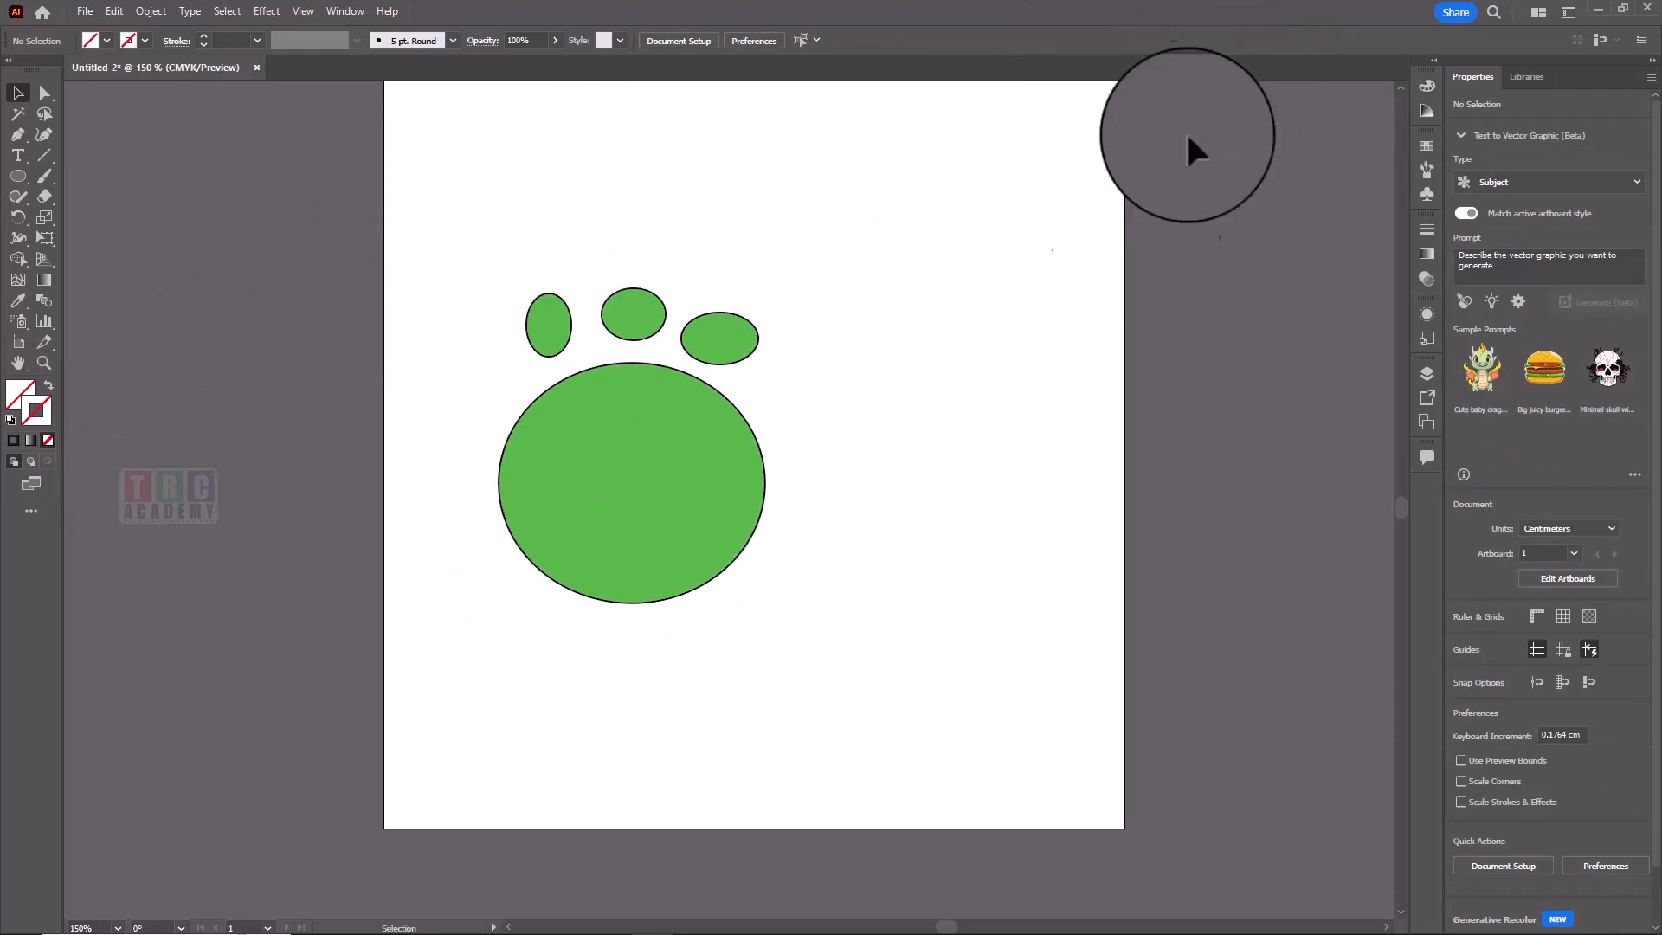
# Step: Show the artwork in Outline mode, fit all in the window, and turn on the document grid
pyautogui.click(304, 11)
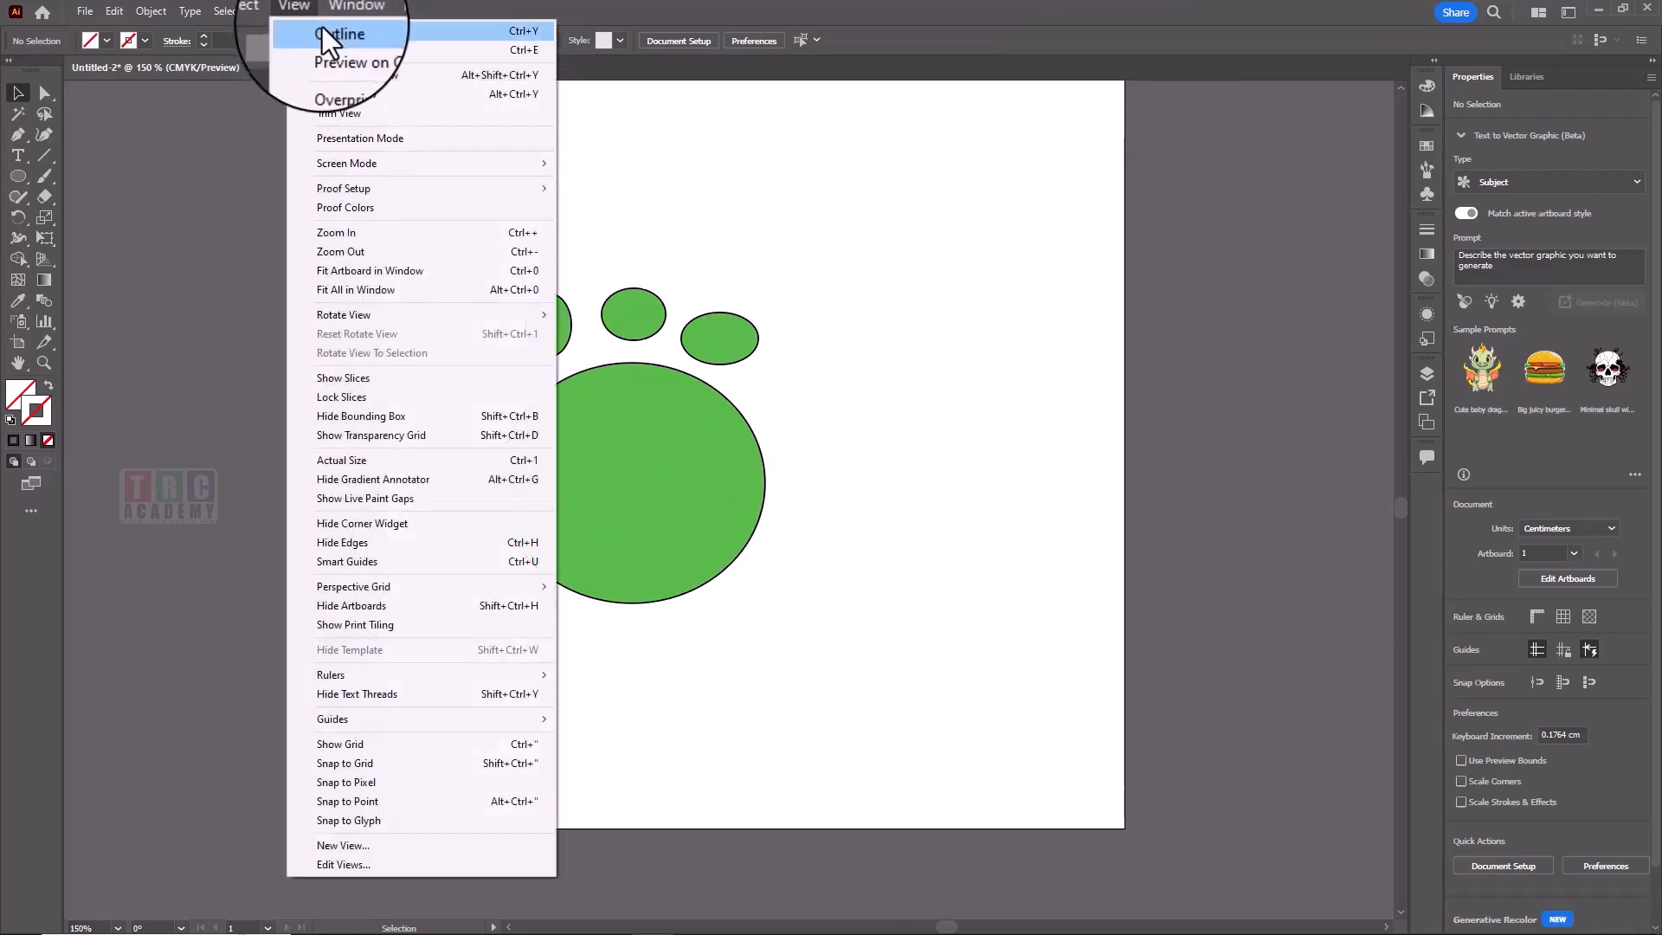
pyautogui.click(322, 29)
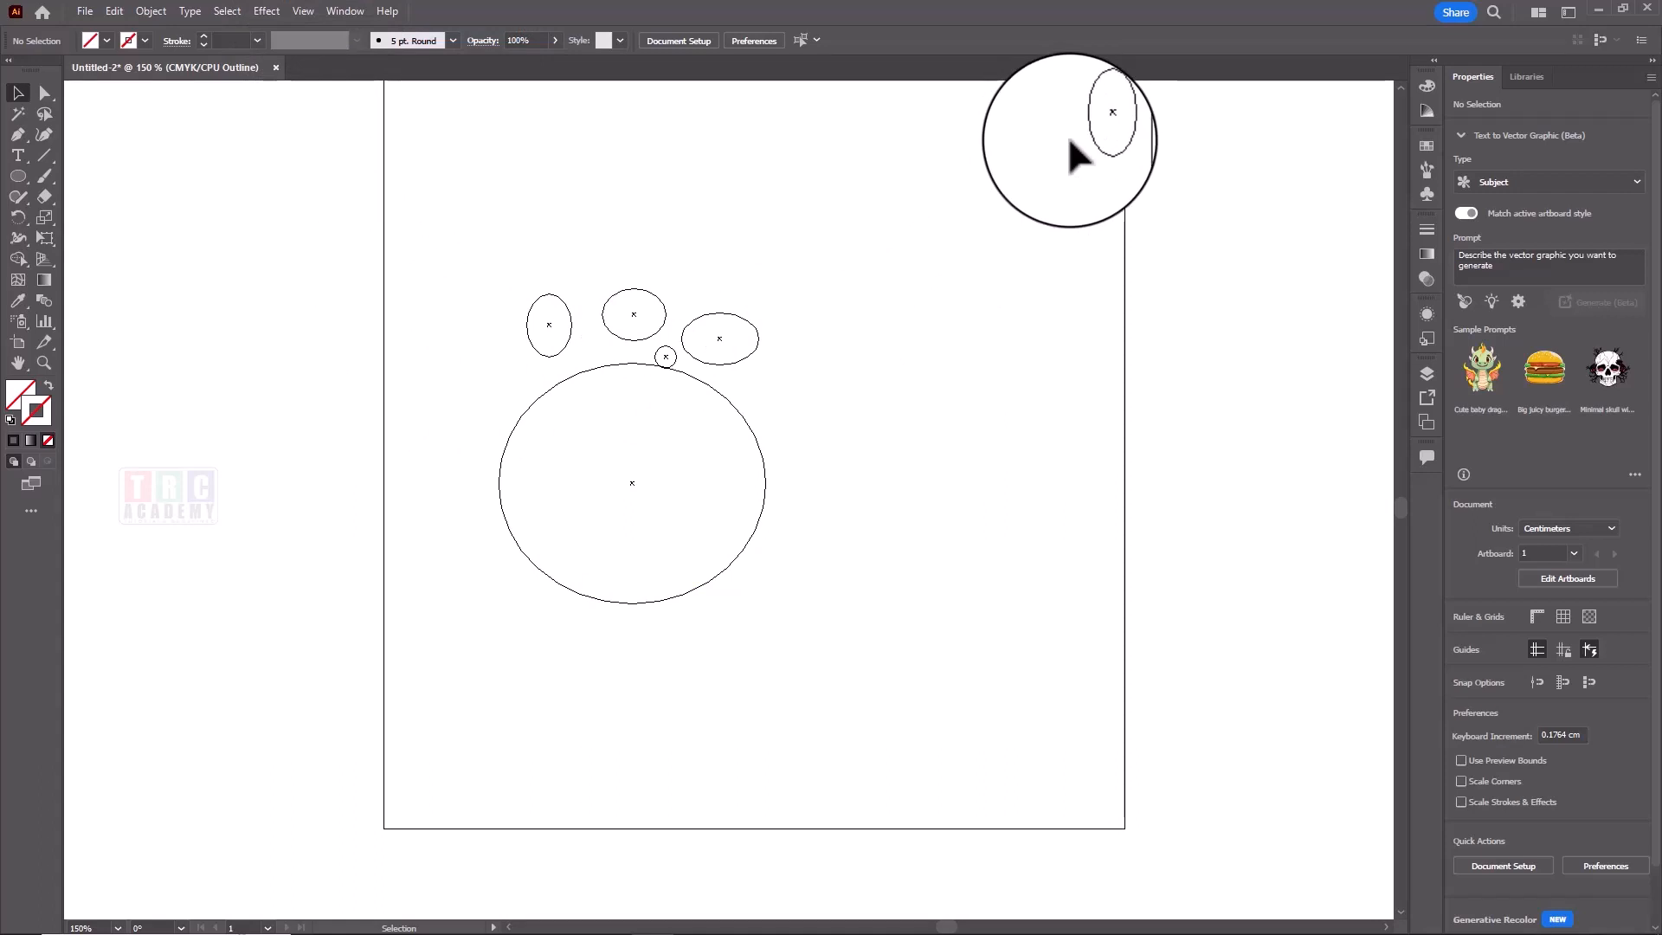
pyautogui.click(303, 11)
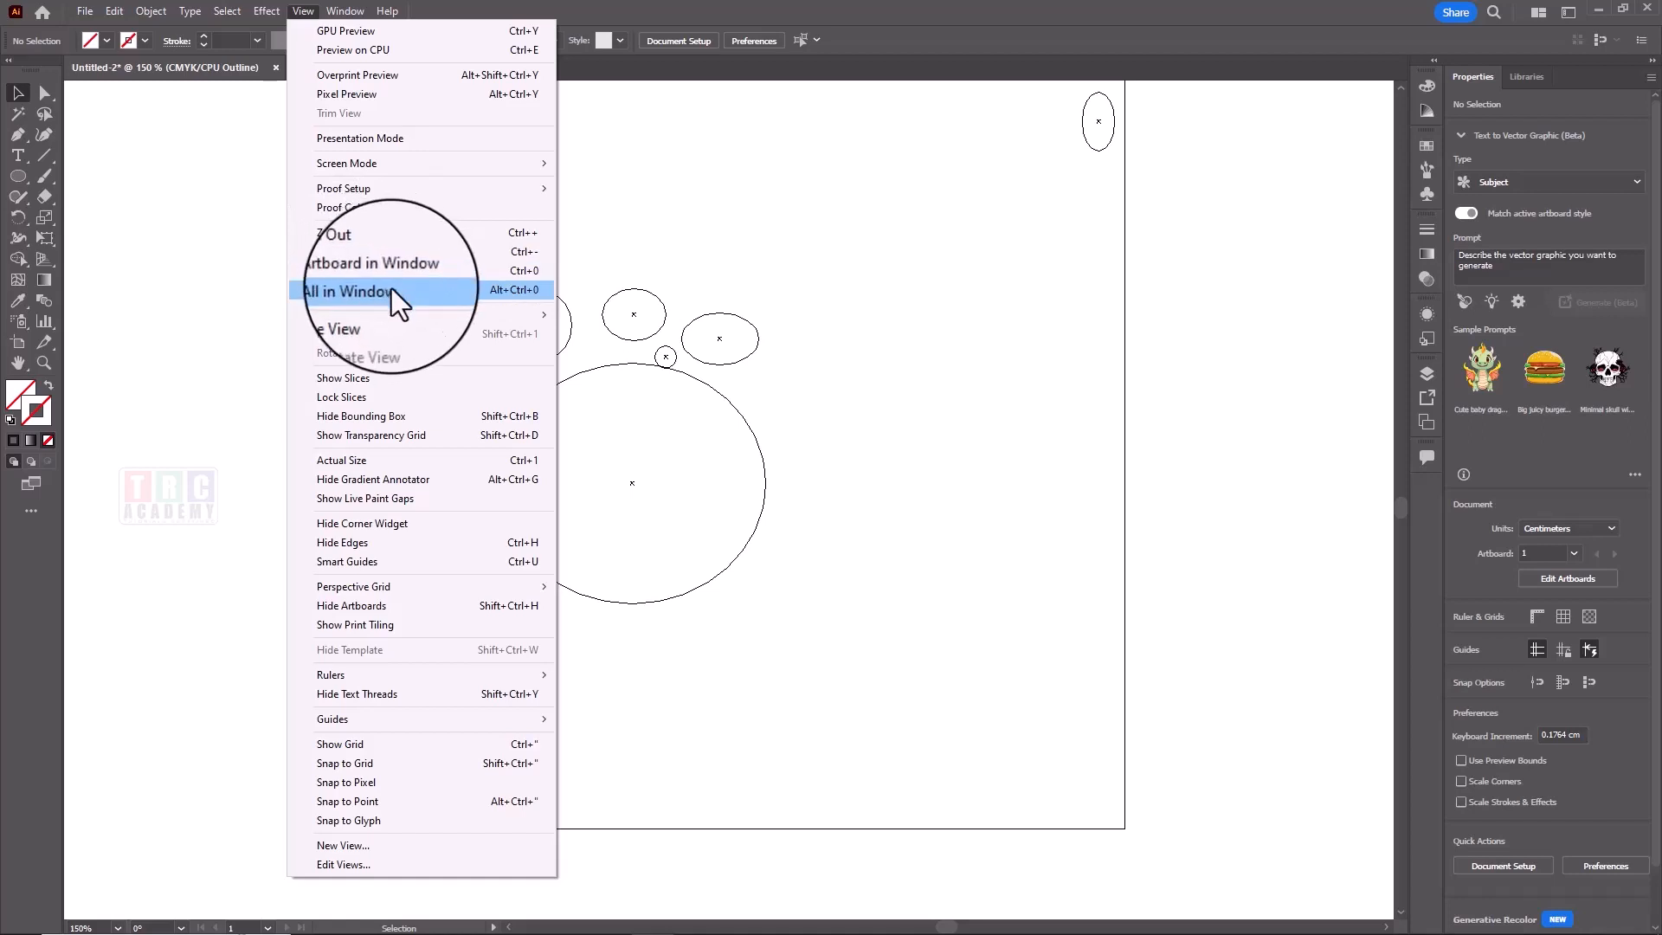
pyautogui.click(391, 291)
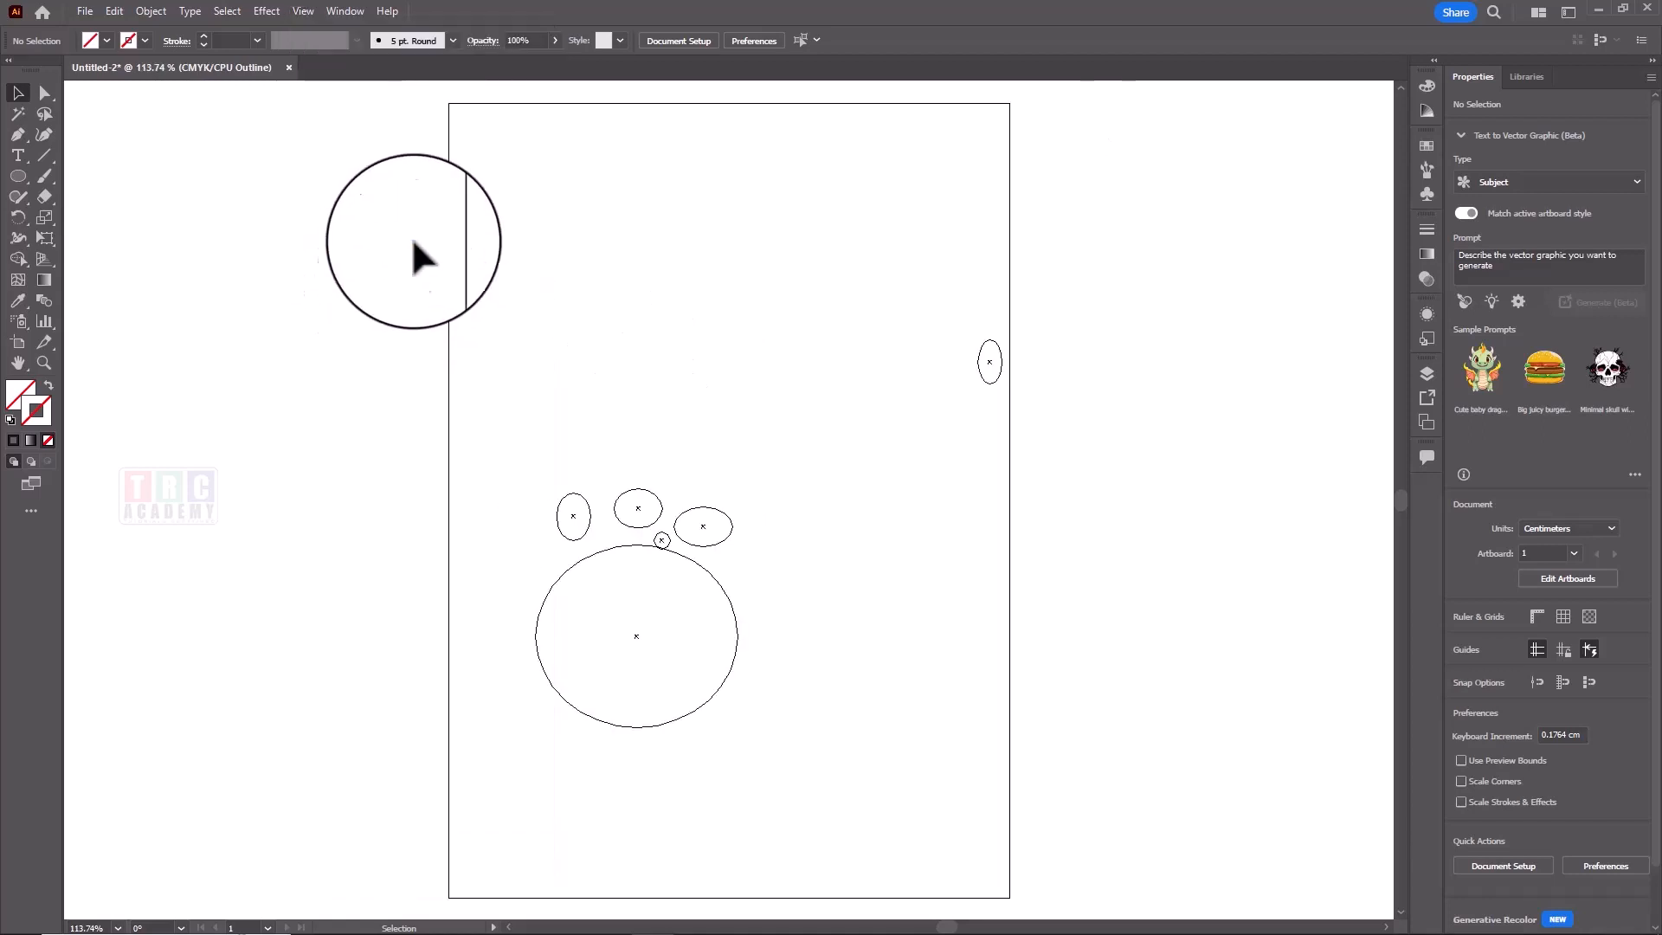
pyautogui.click(303, 11)
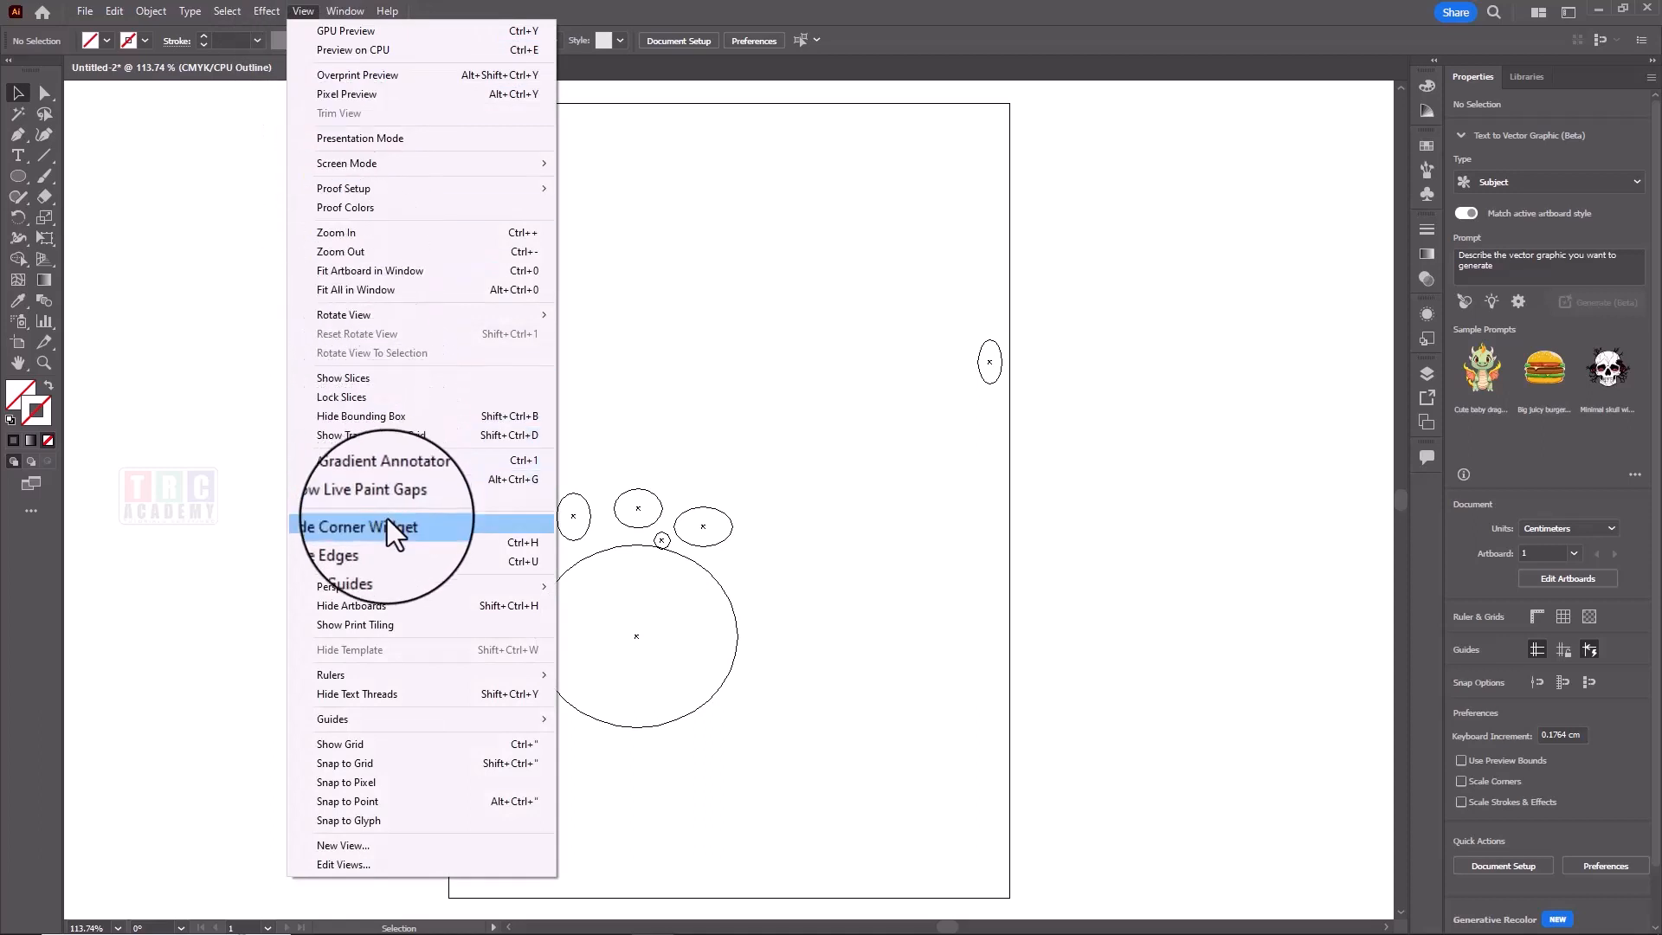
pyautogui.click(370, 745)
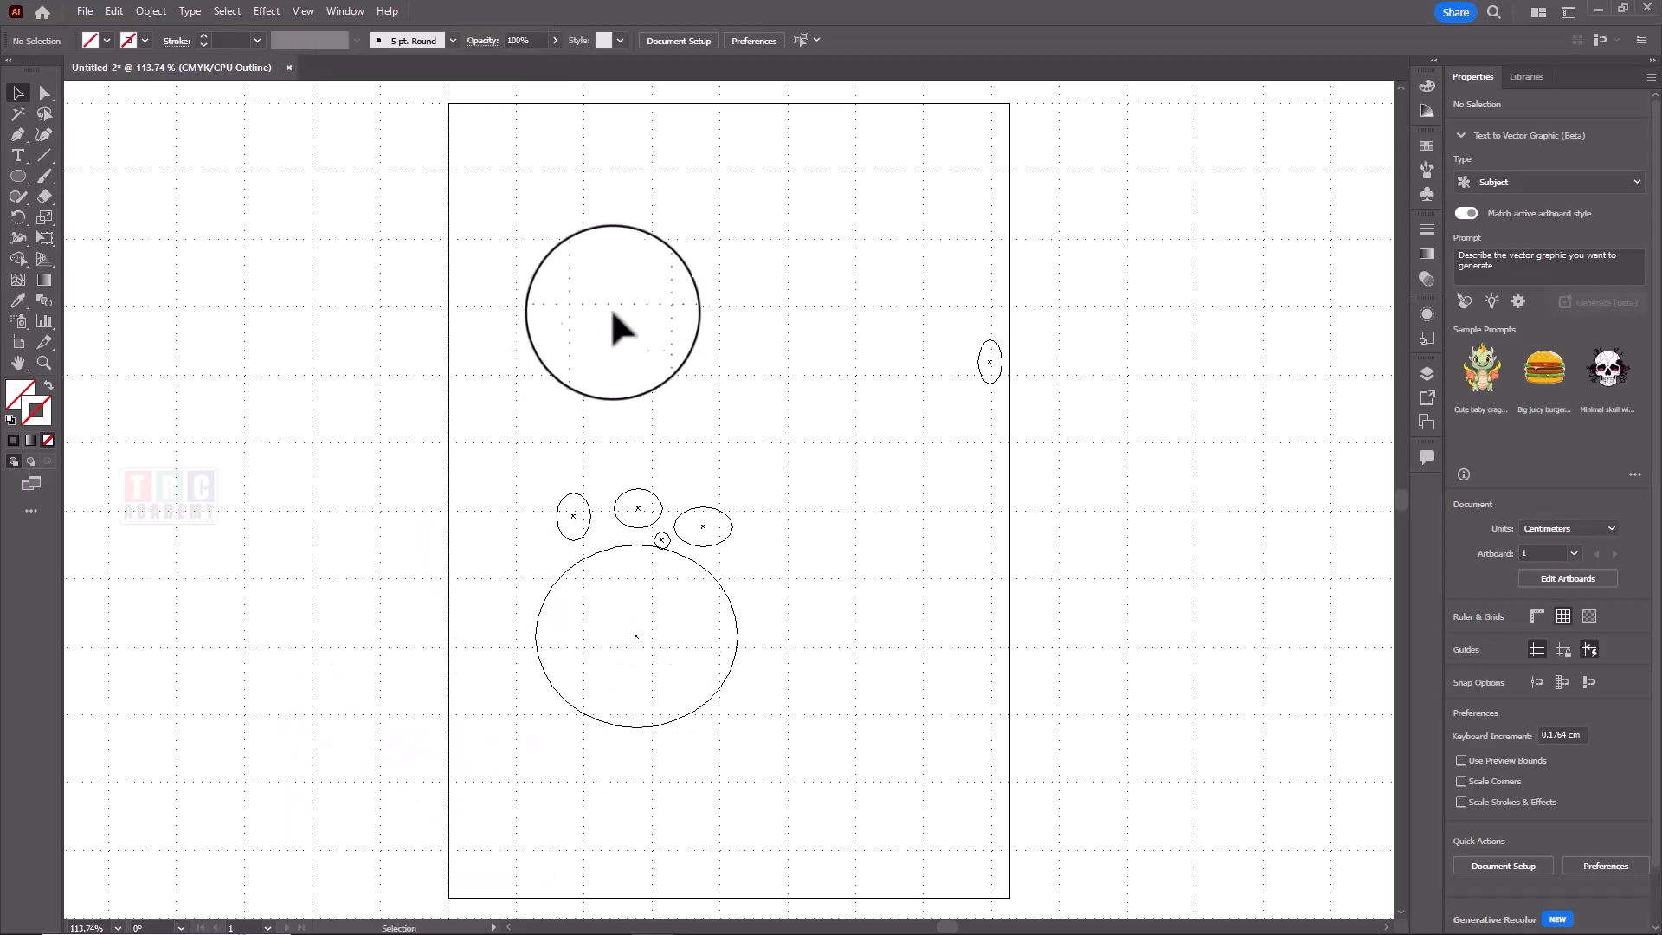
# Step: Examine the available screen modes and the other view commands without changing the screen mode
pyautogui.click(303, 11)
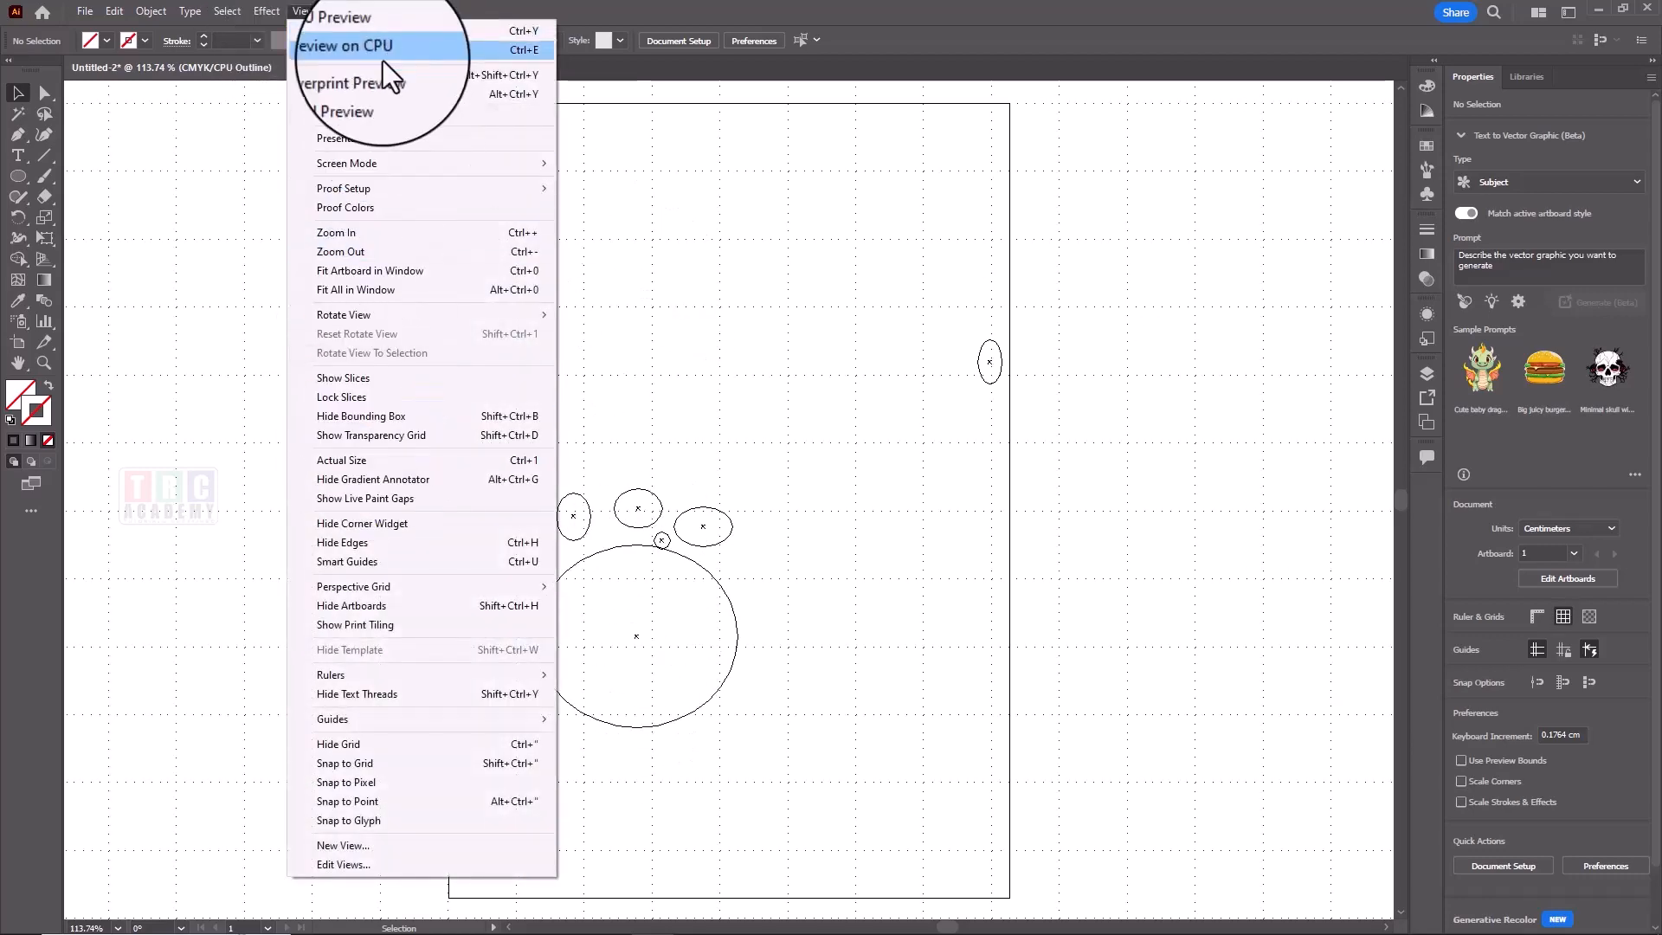
pyautogui.moveTo(228, 20)
pyautogui.moveTo(307, 7)
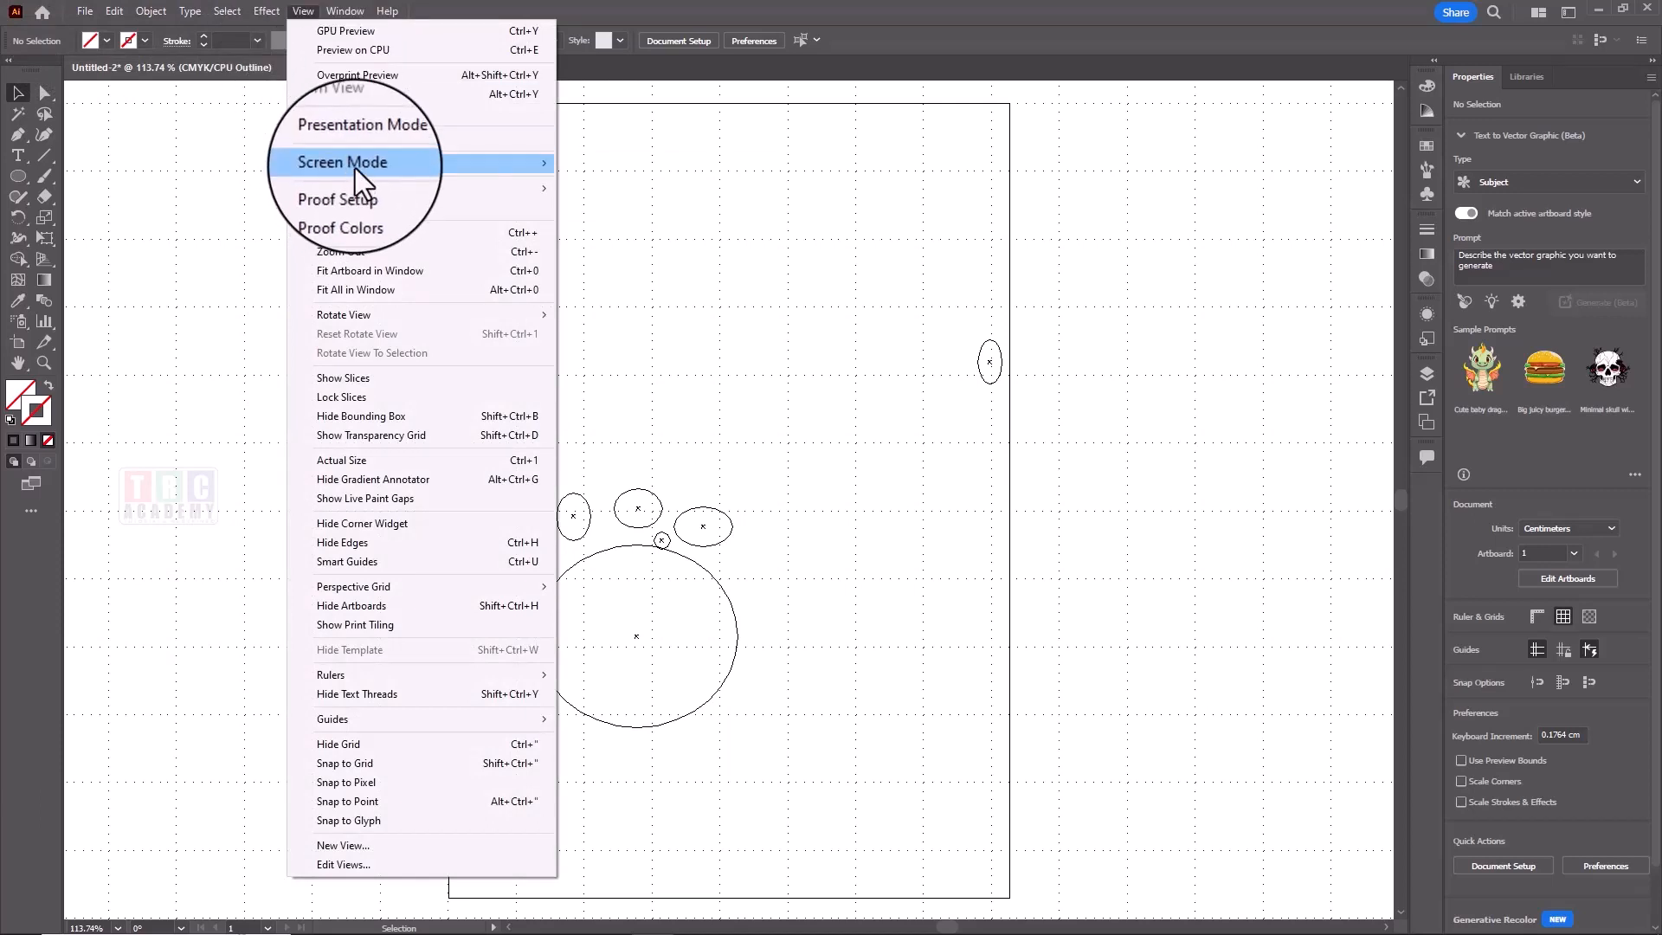
pyautogui.moveTo(355, 168)
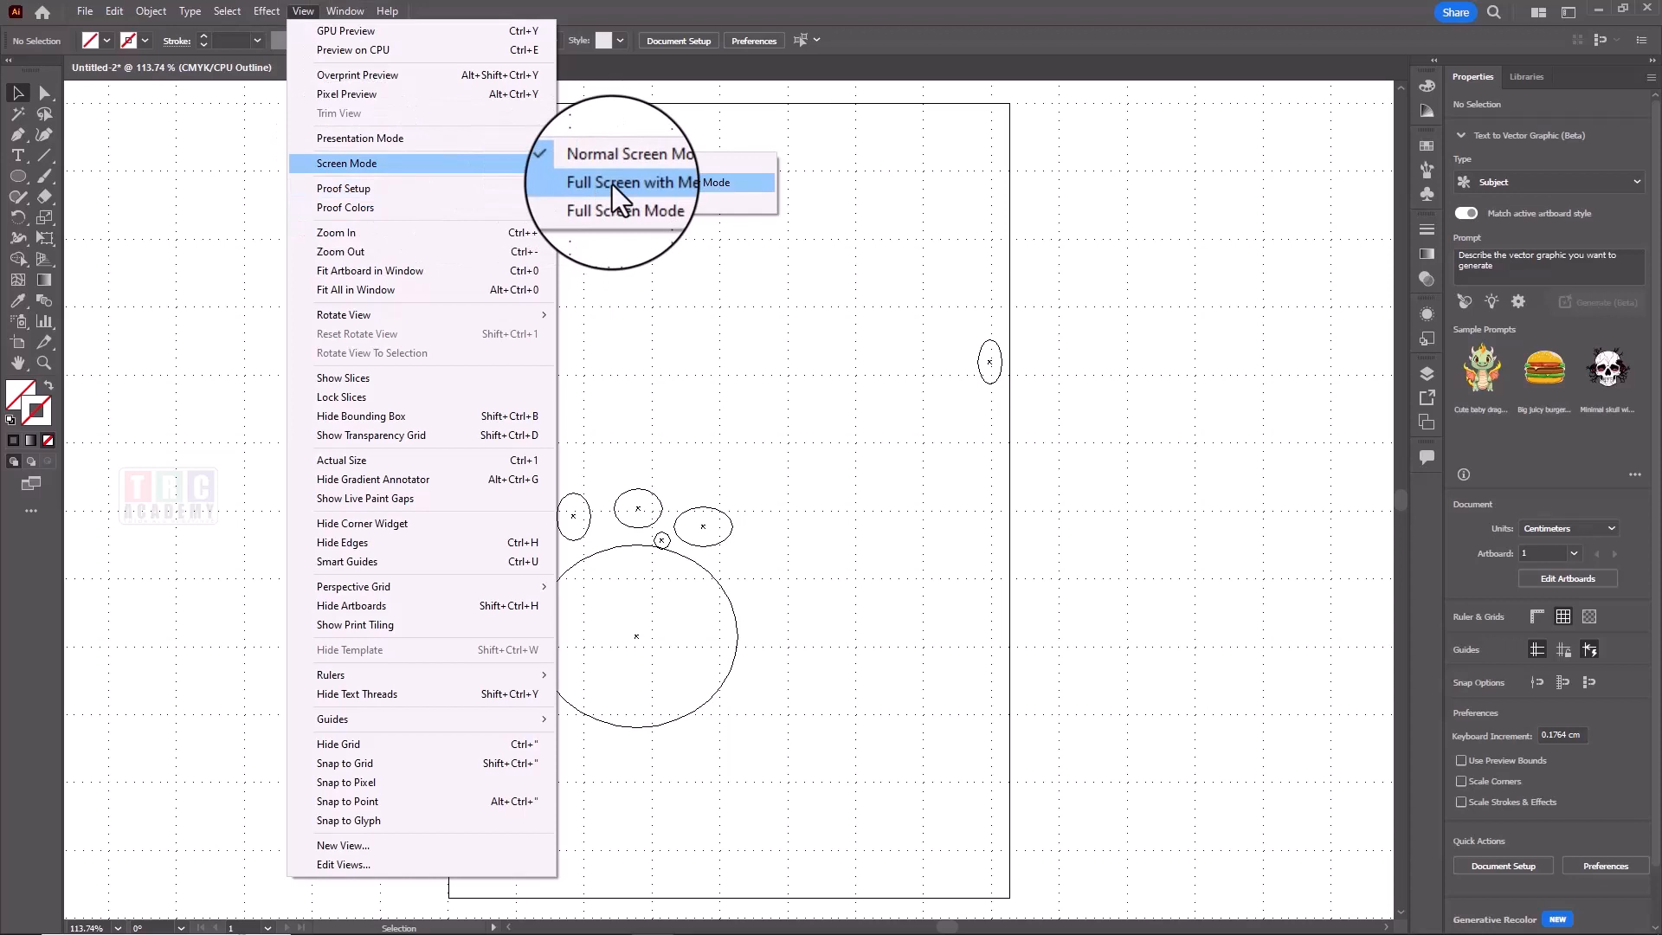
pyautogui.click(31, 481)
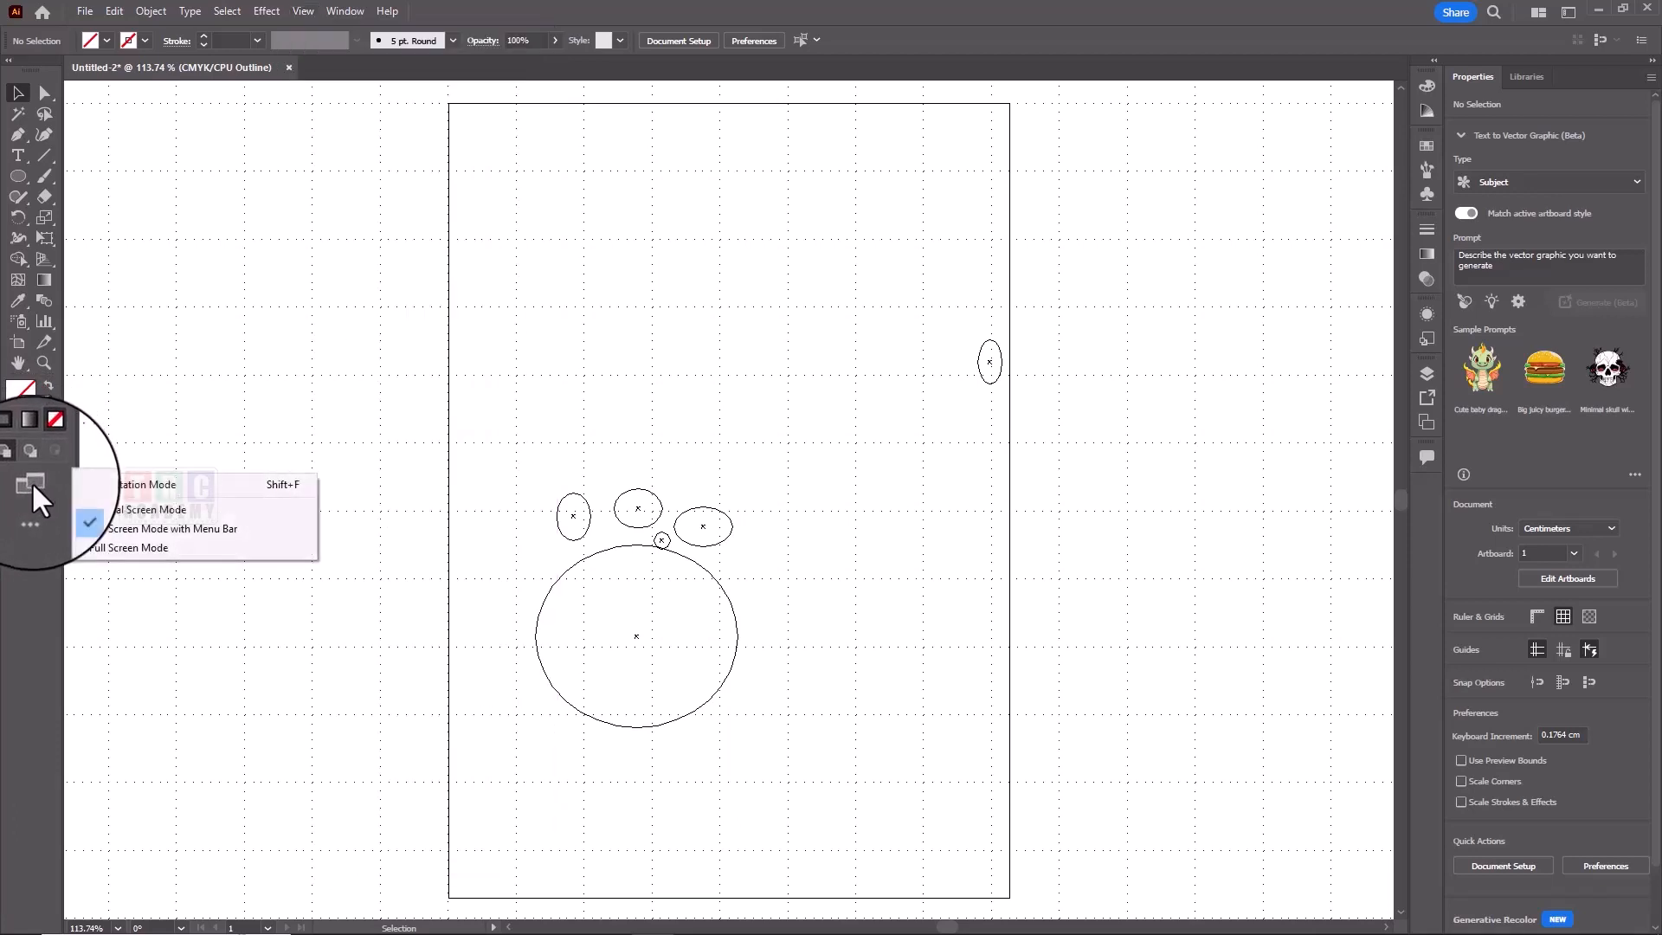
pyautogui.click(303, 9)
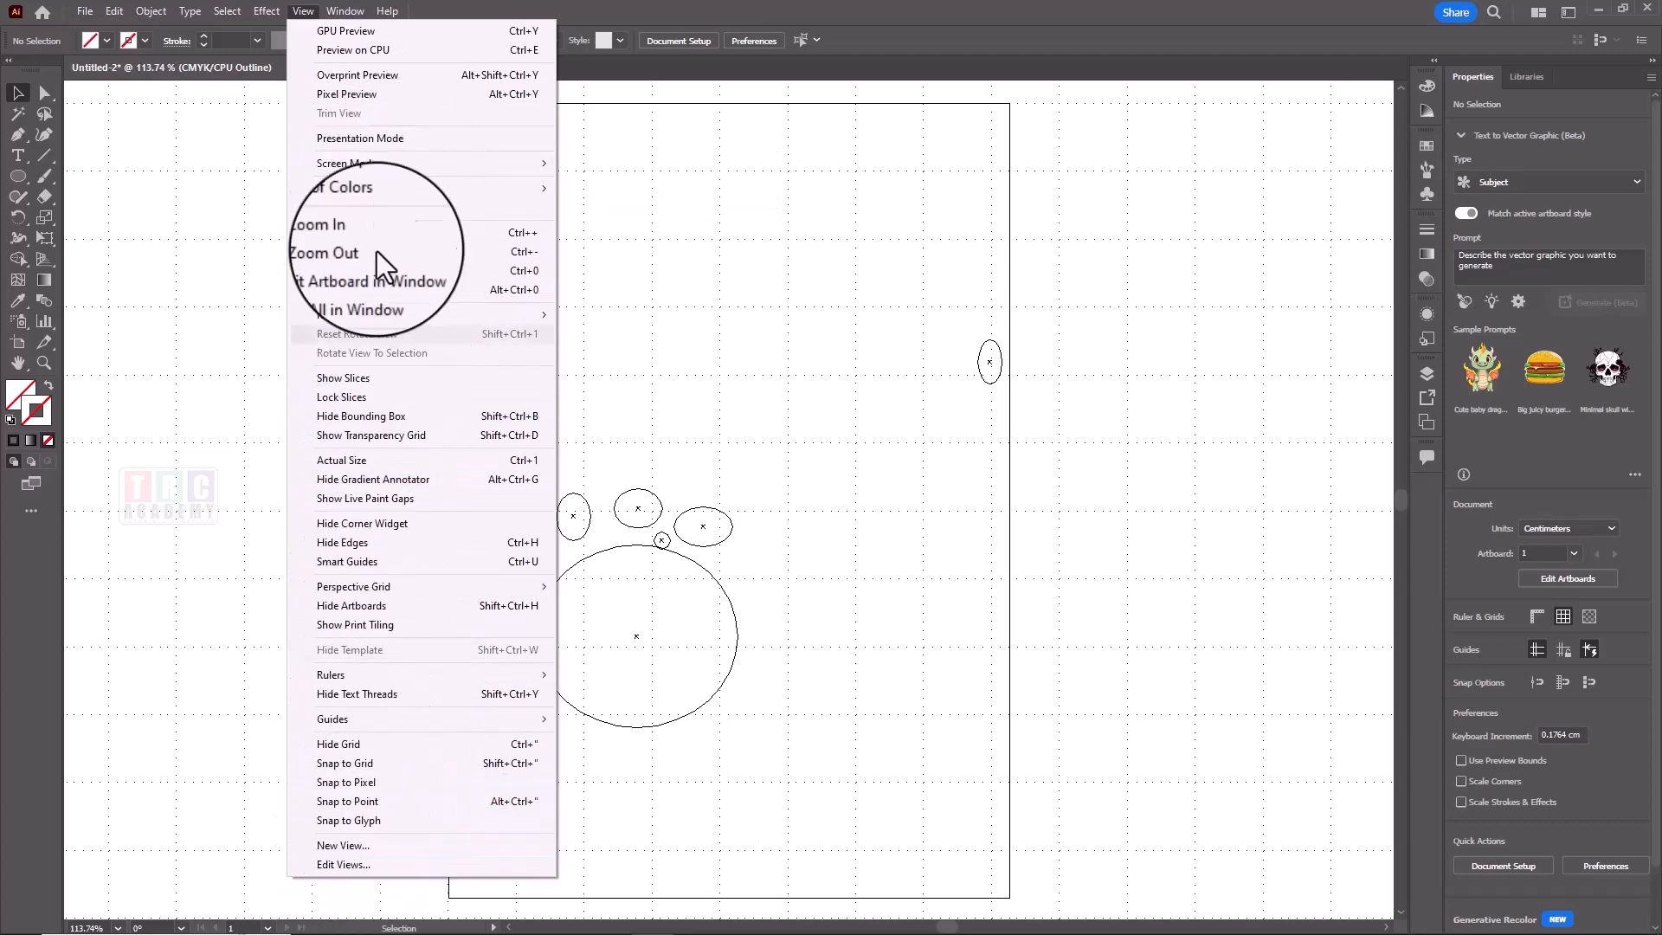
# Step: Reset the Essentials Classic workspace to its default layout
pyautogui.moveTo(343, 7)
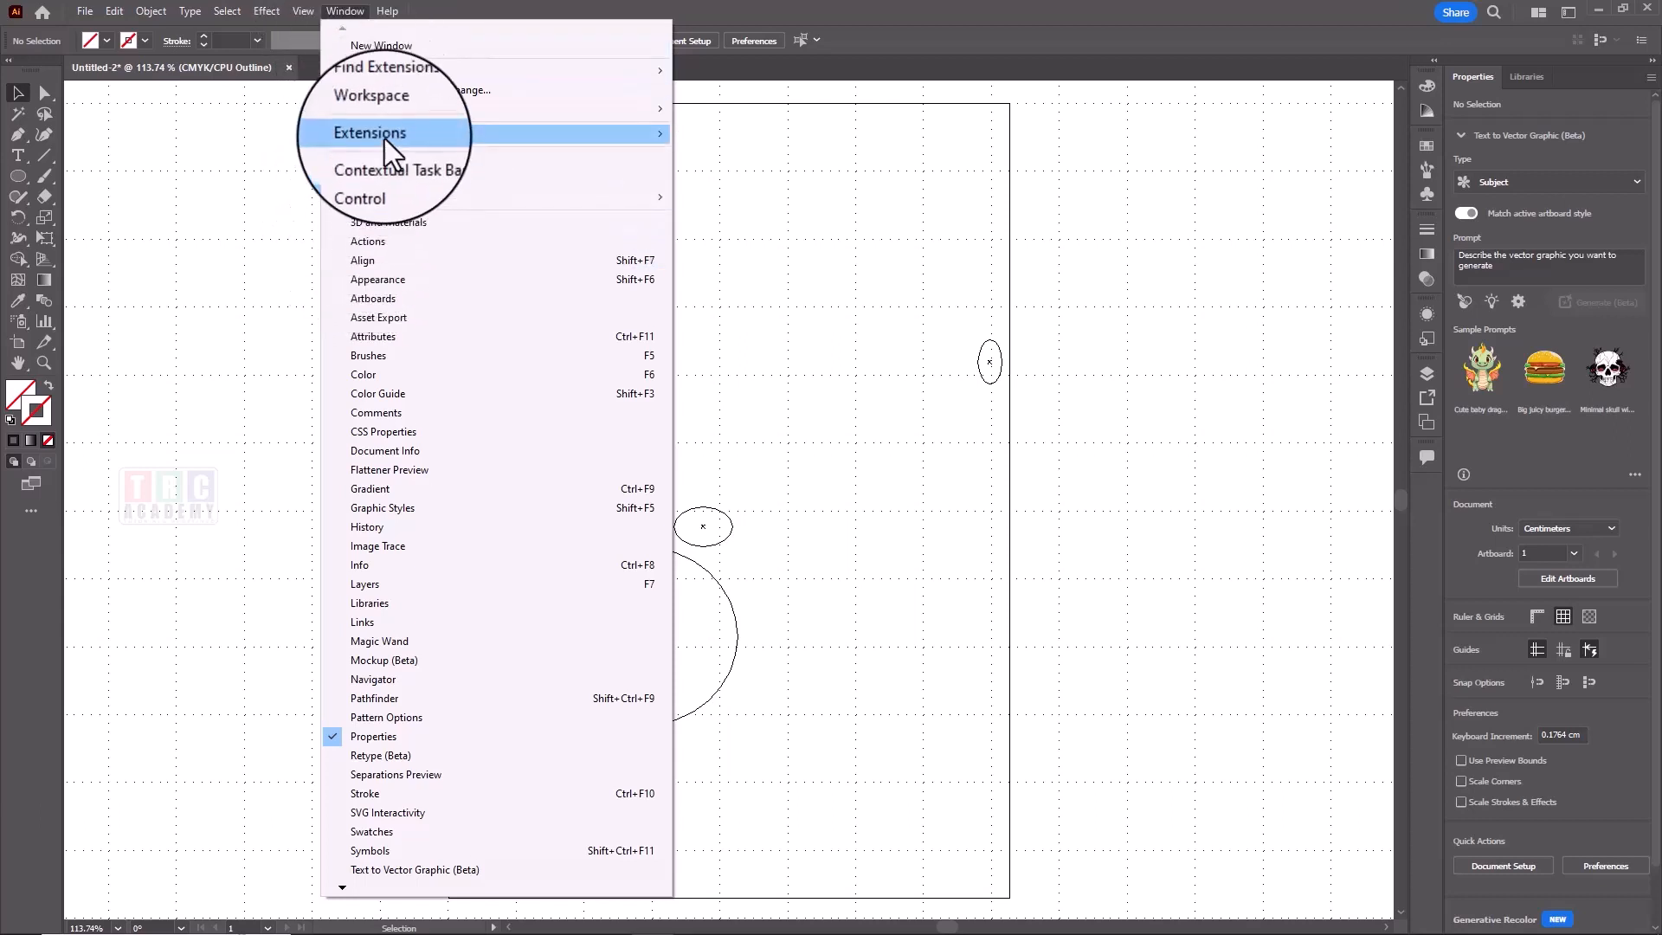
pyautogui.moveTo(387, 112)
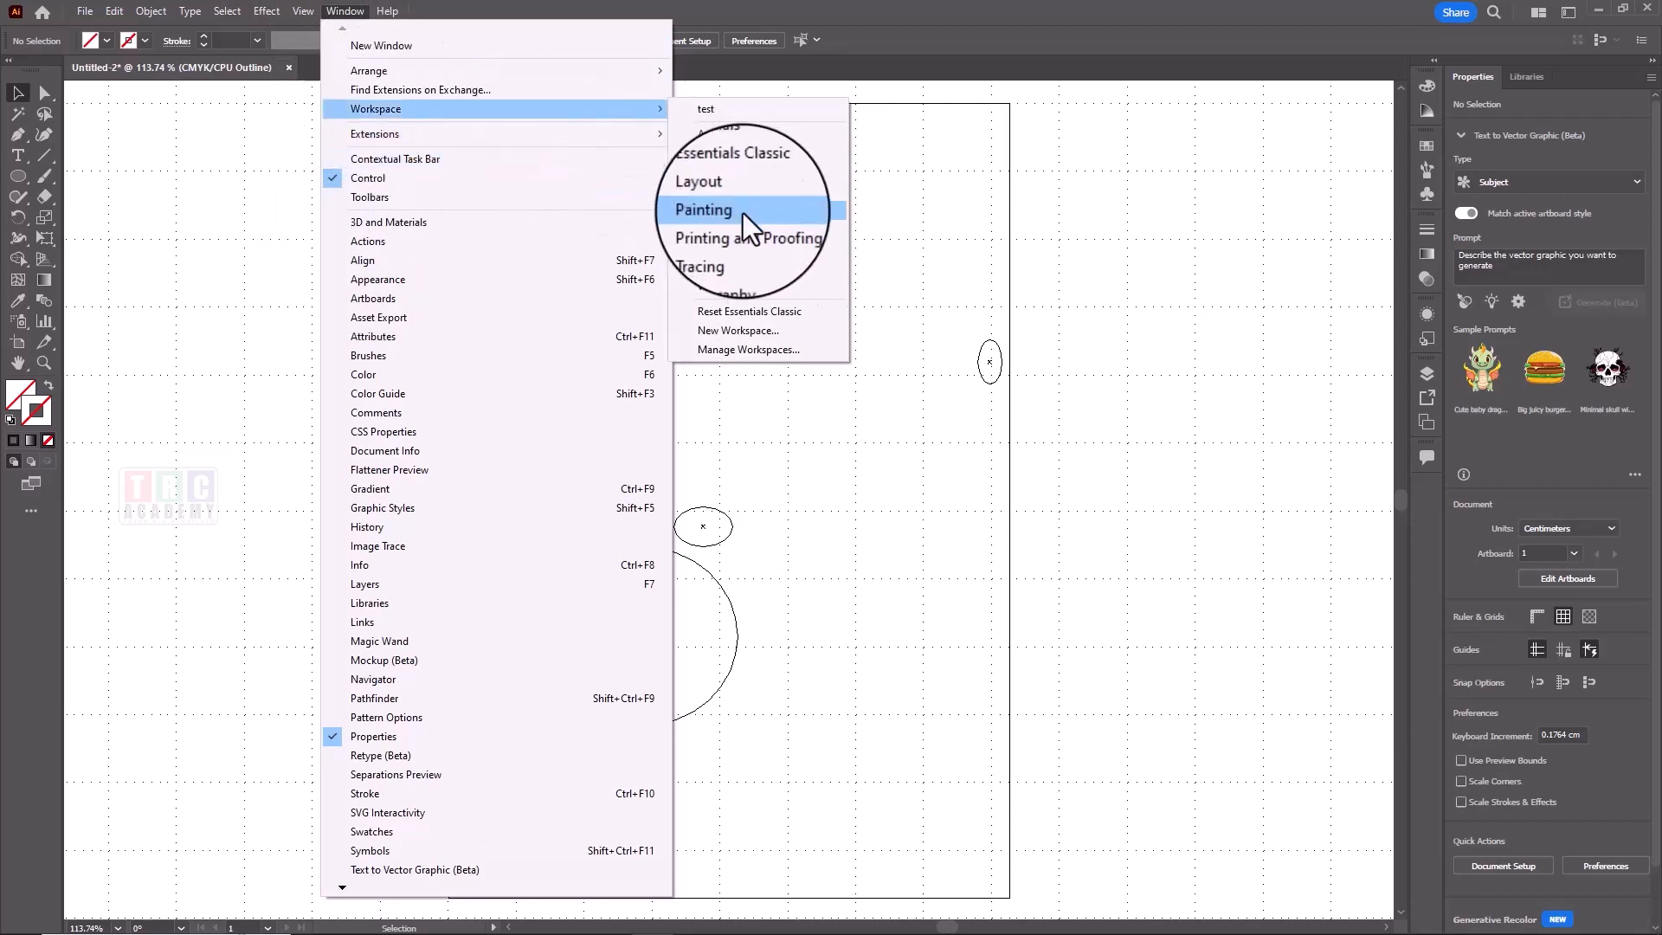
pyautogui.click(761, 311)
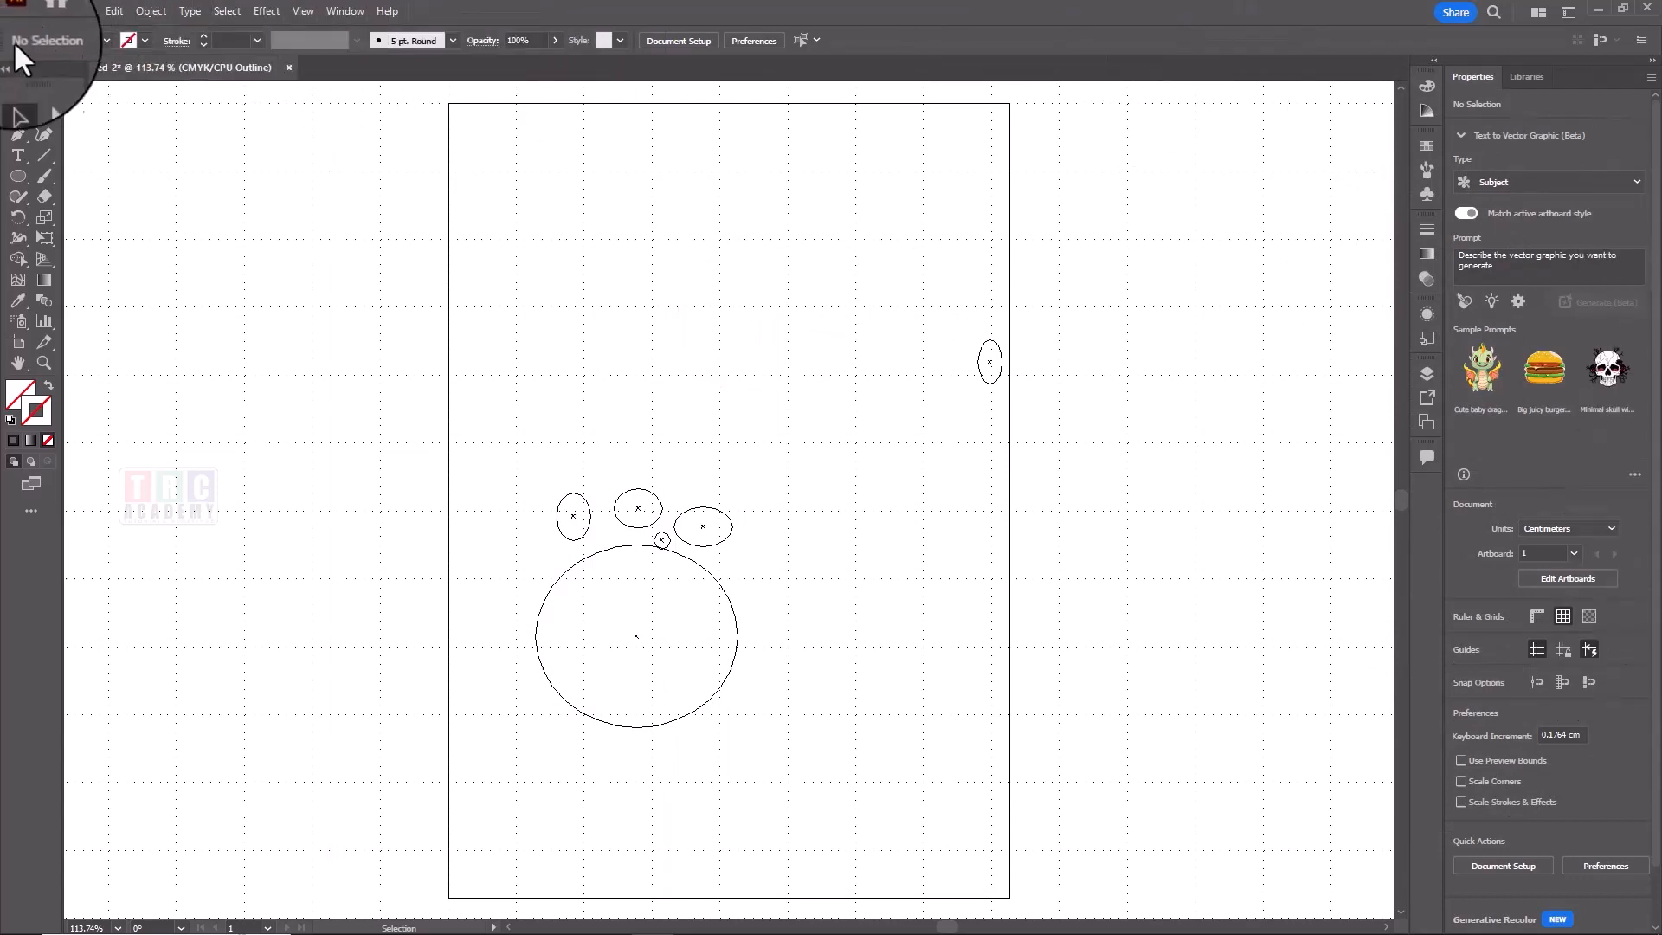
# Step: Look over the full list of available panels, libraries and open documents, and display the artwork at 100%
pyautogui.click(348, 11)
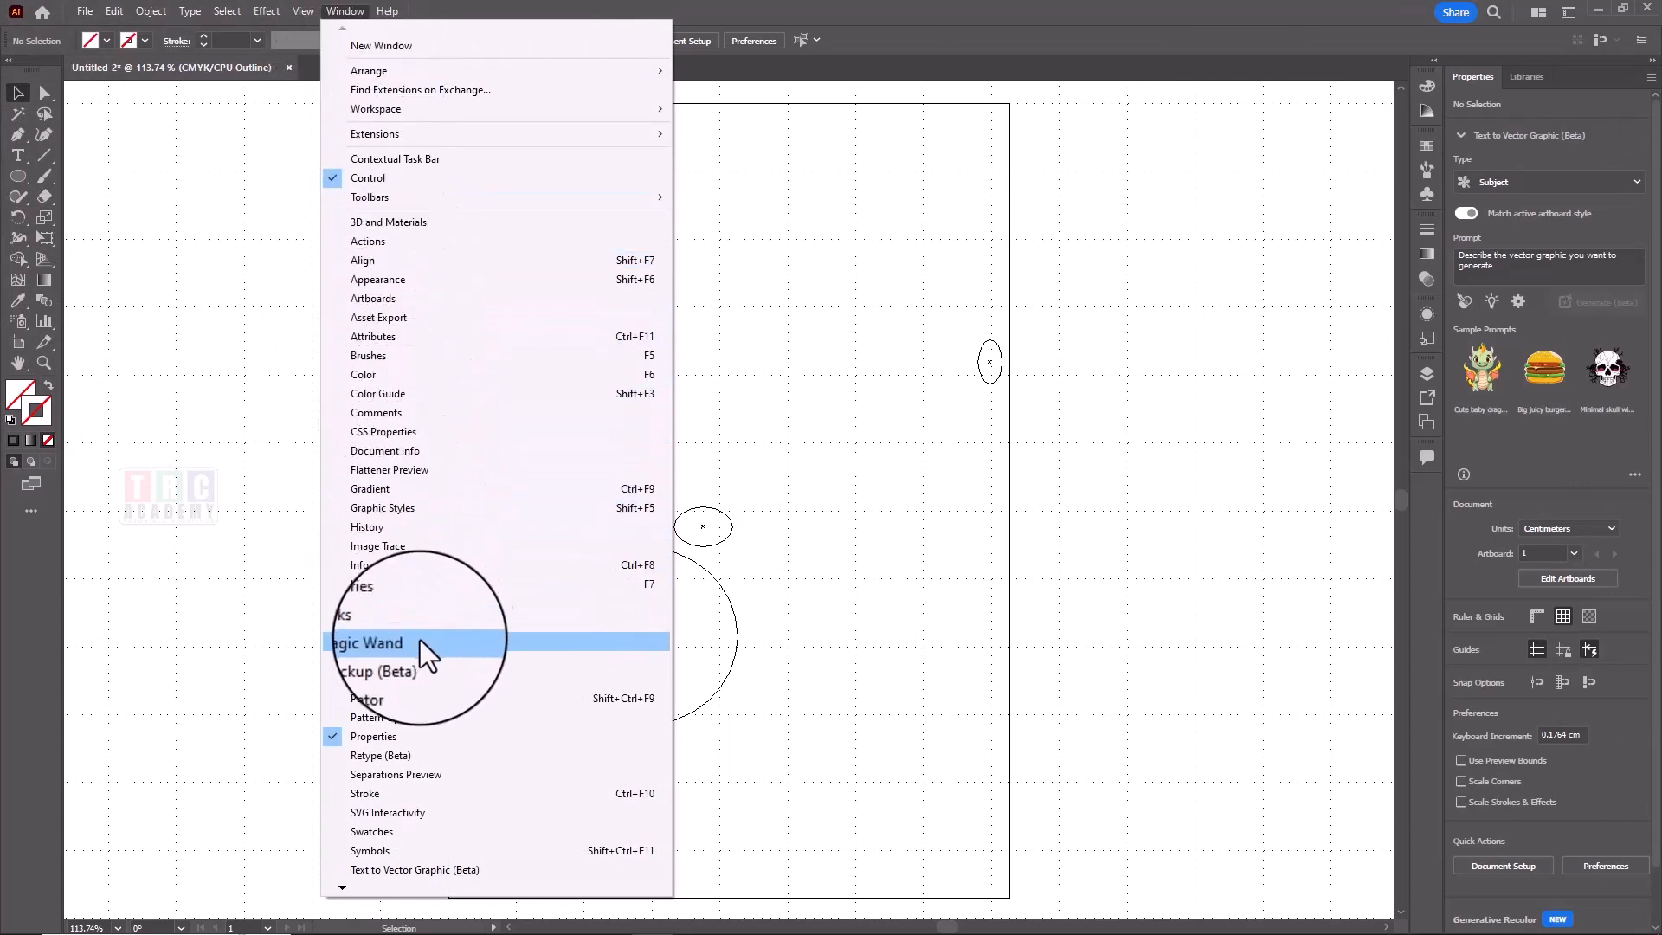
pyautogui.moveTo(377, 14)
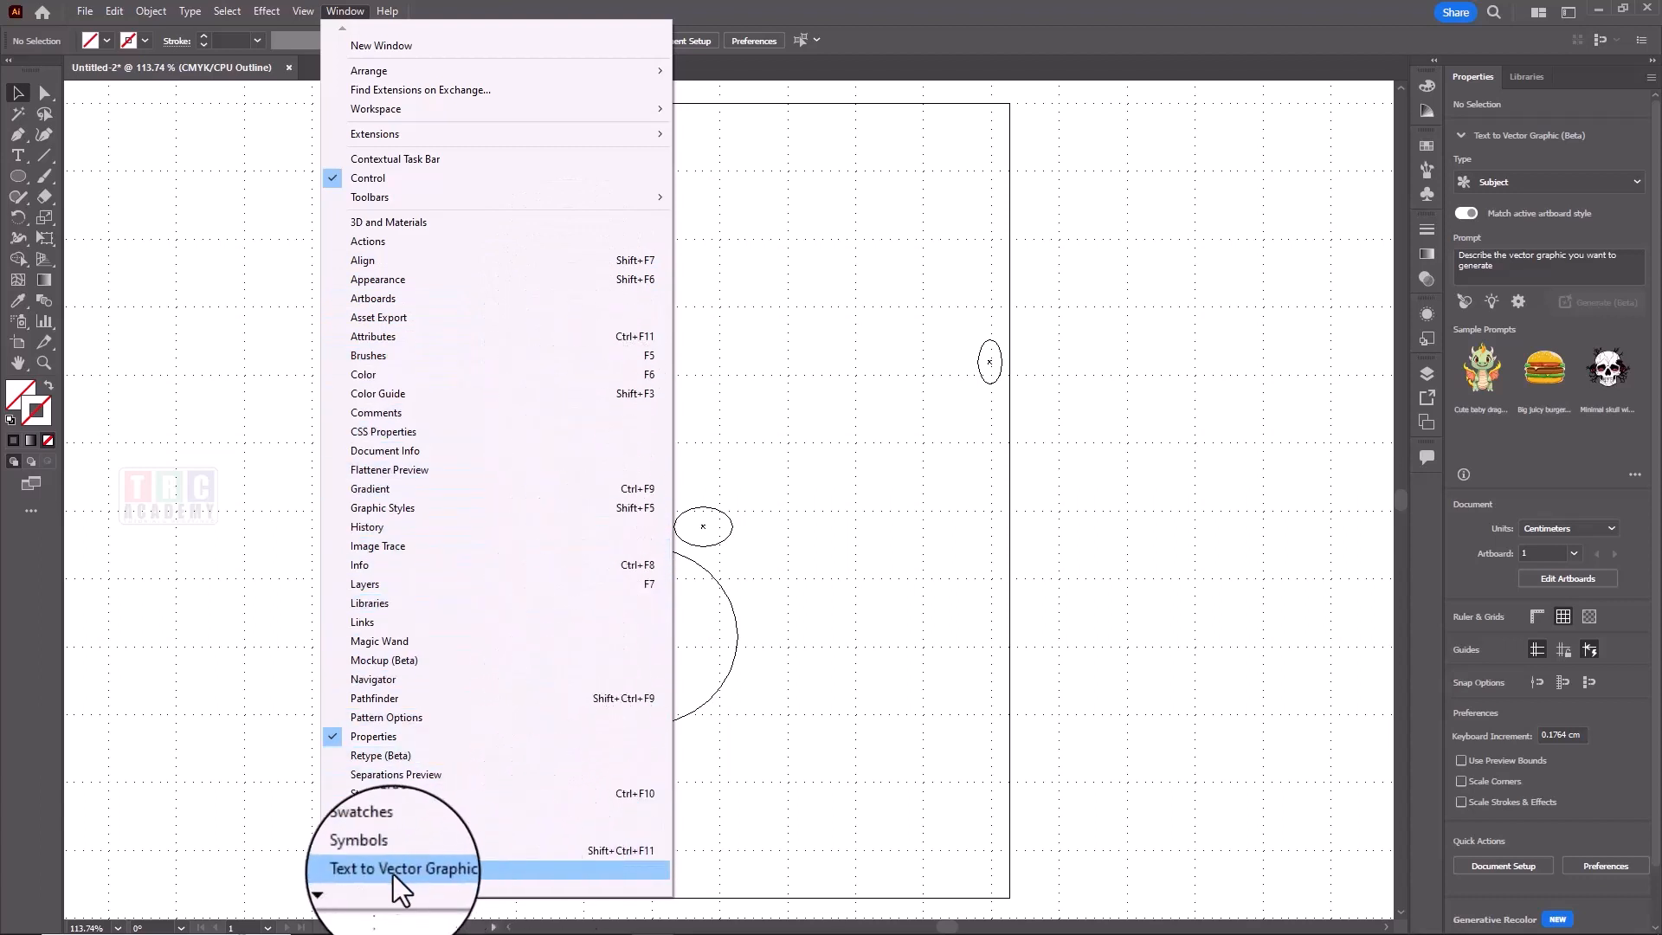
pyautogui.moveTo(344, 892)
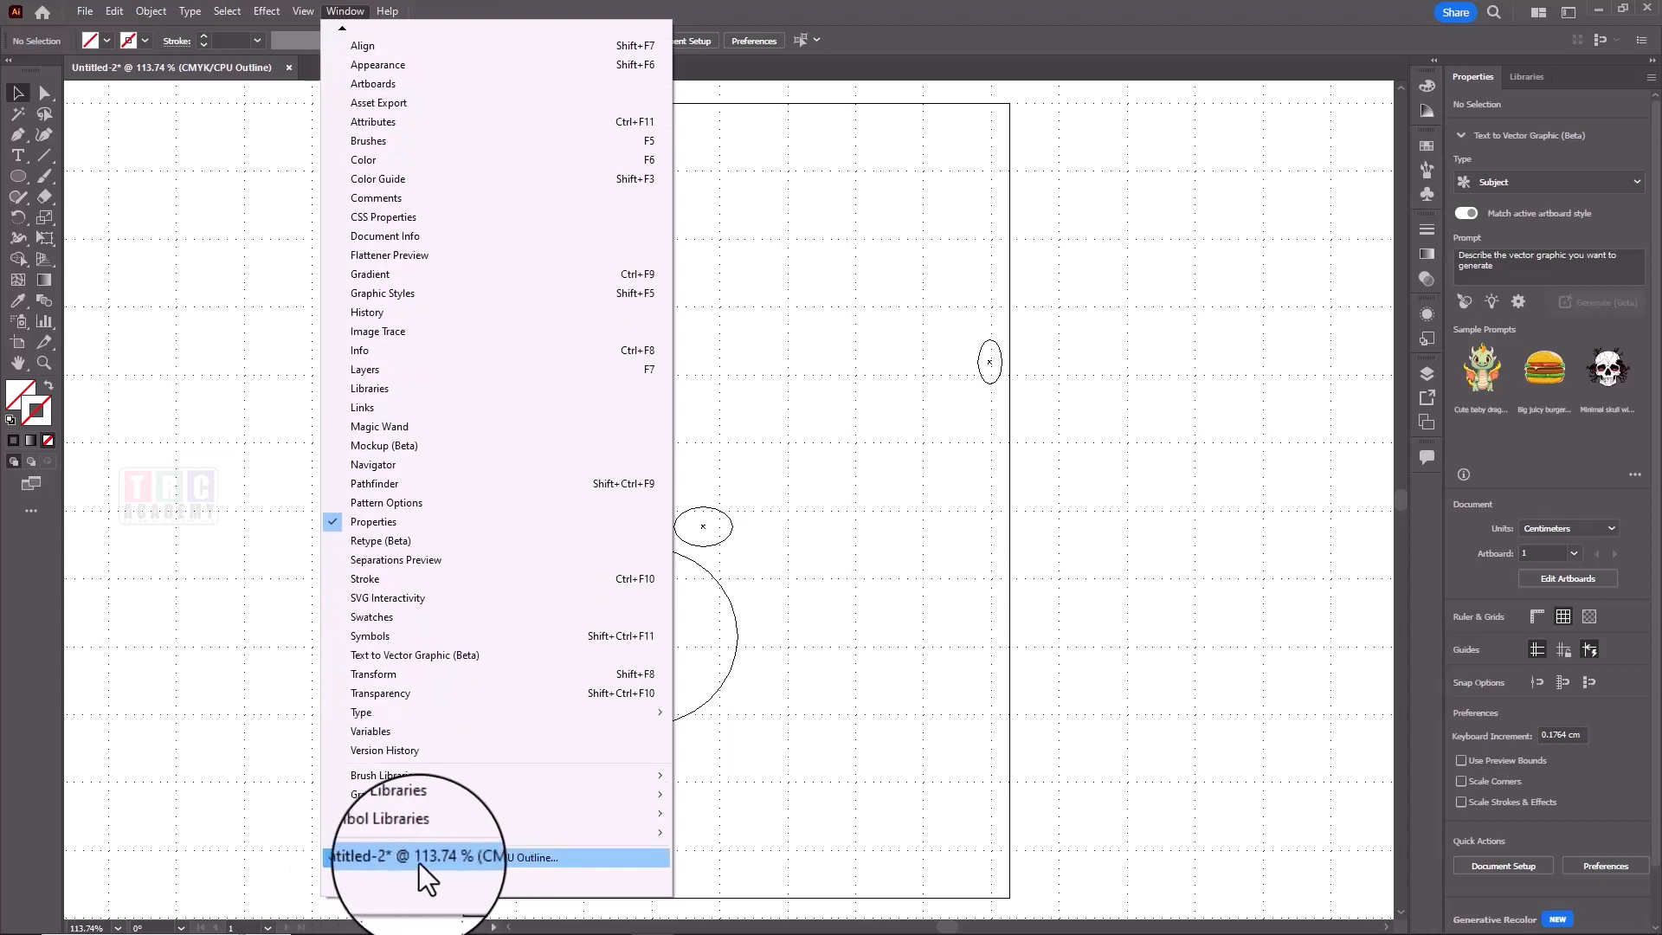
pyautogui.click(144, 67)
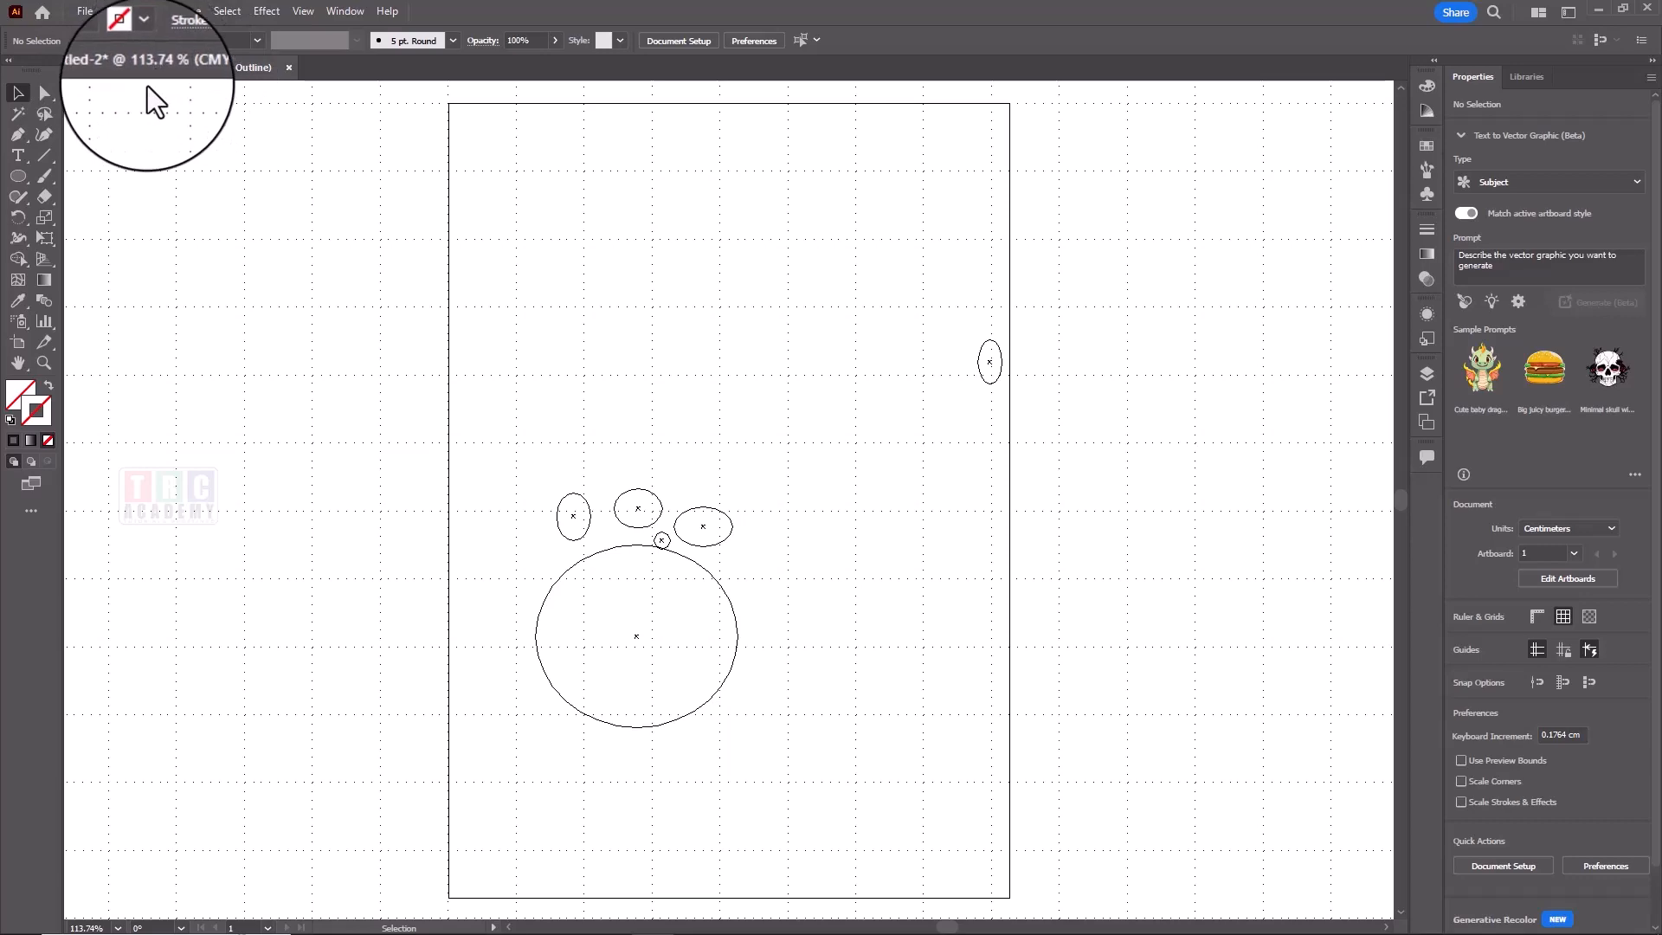
pyautogui.hotkey('ctrl', '1')
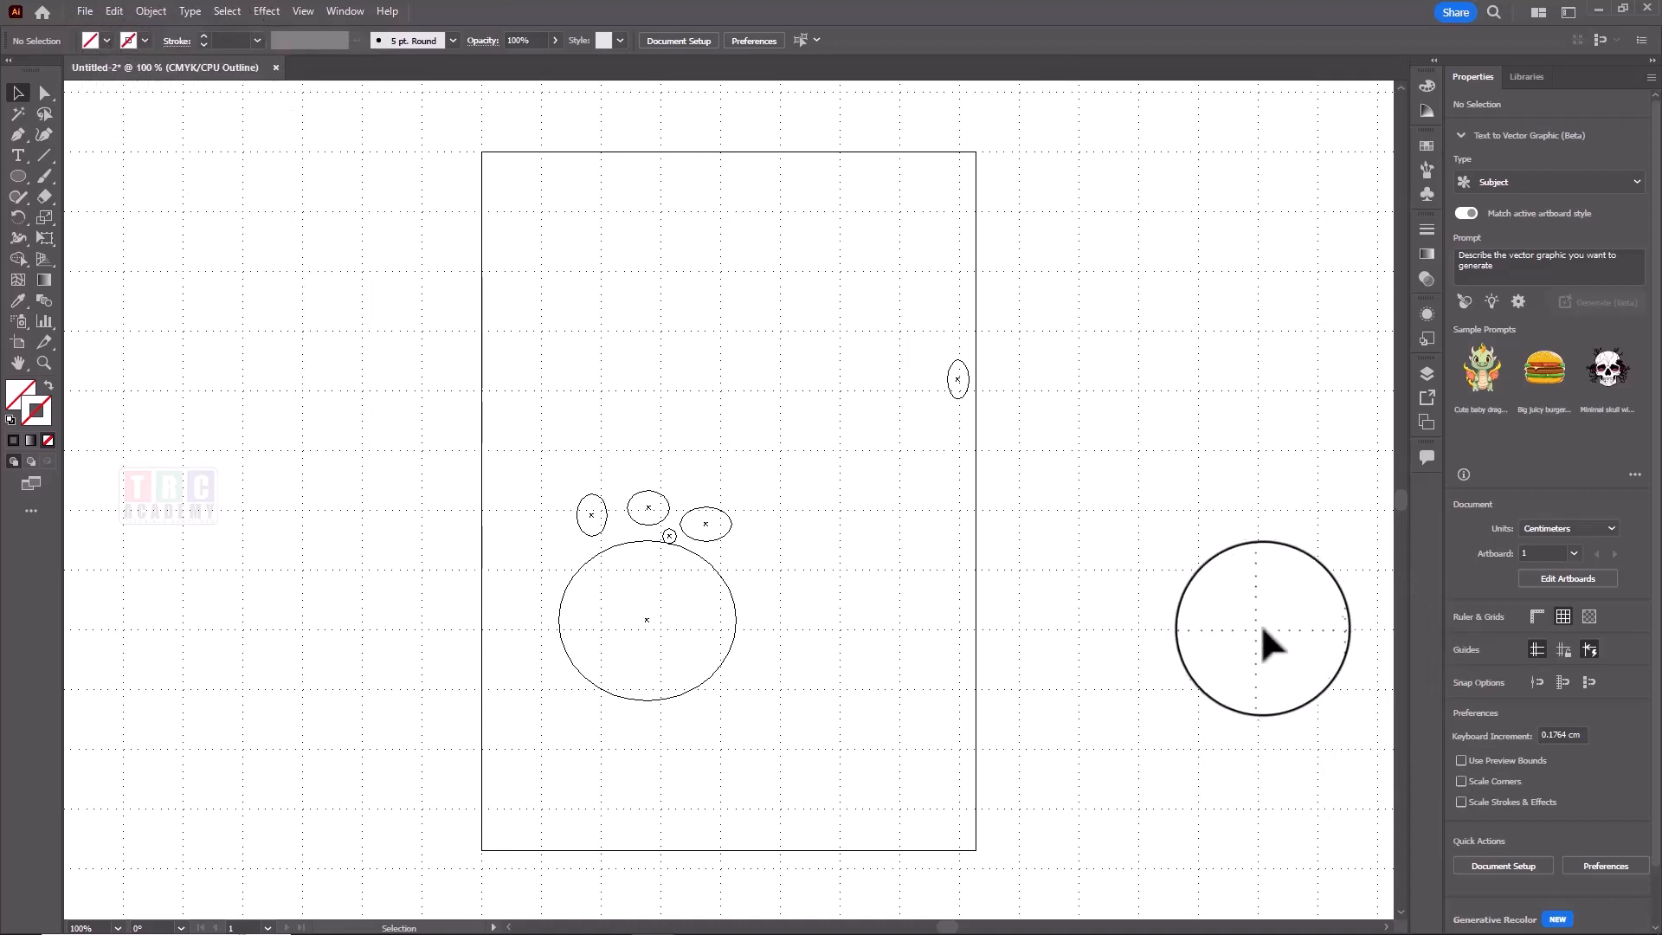
# Step: Review the Document Setup options and the General preferences, closing both dialogs without changing anything
pyautogui.click(1517, 864)
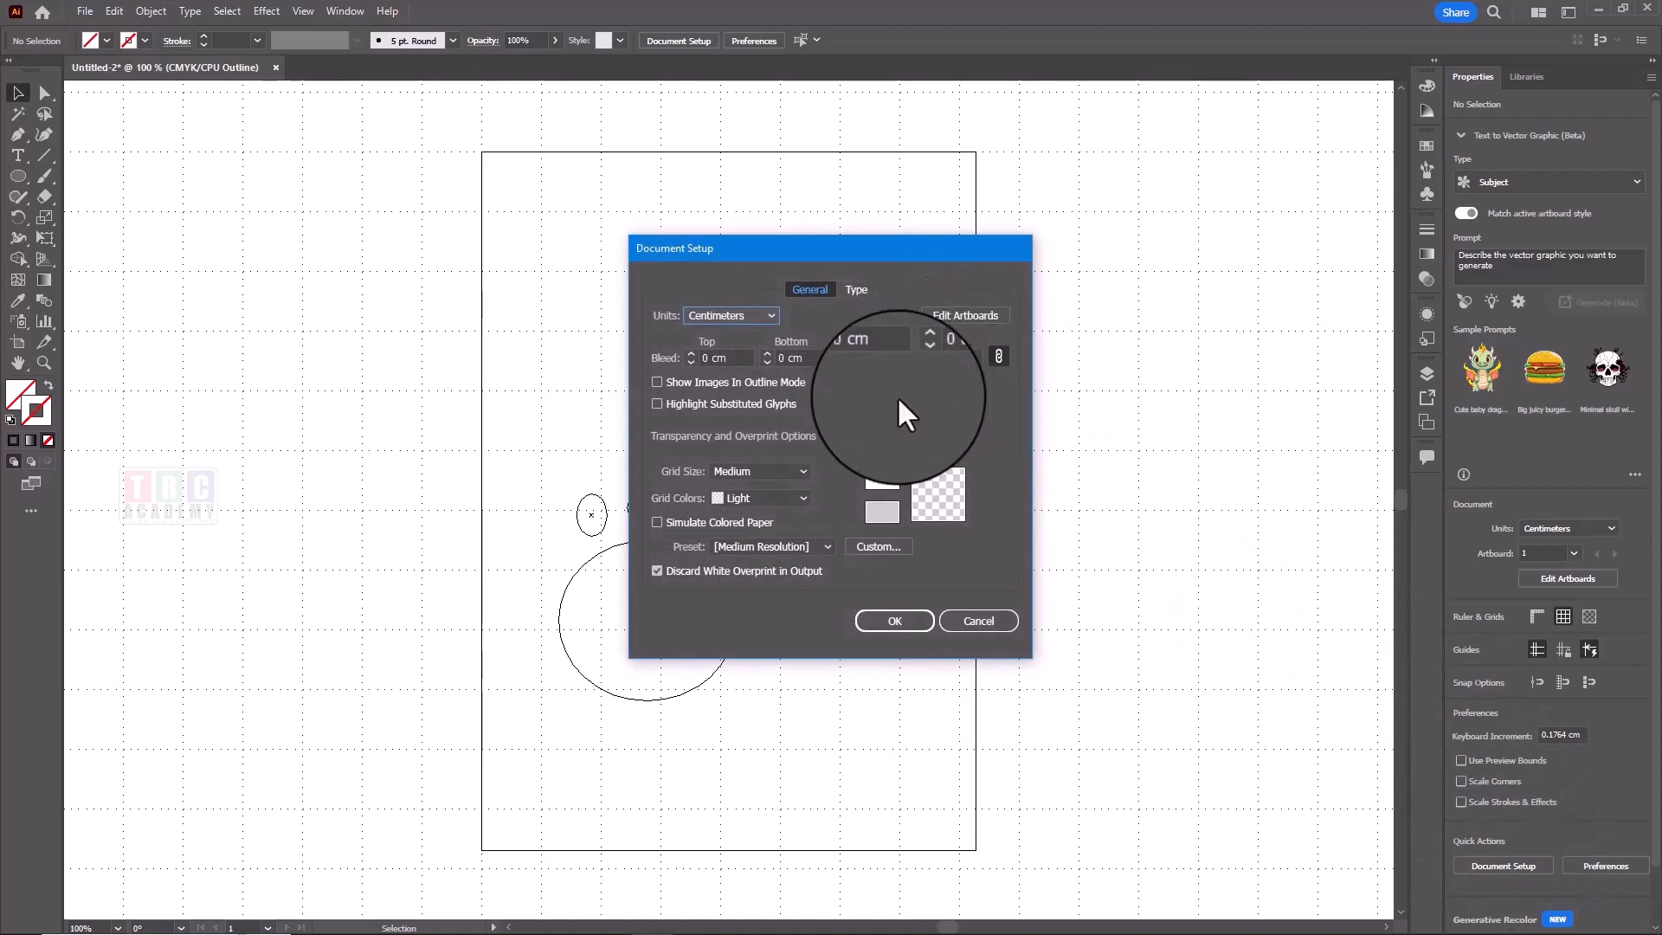
pyautogui.click(980, 623)
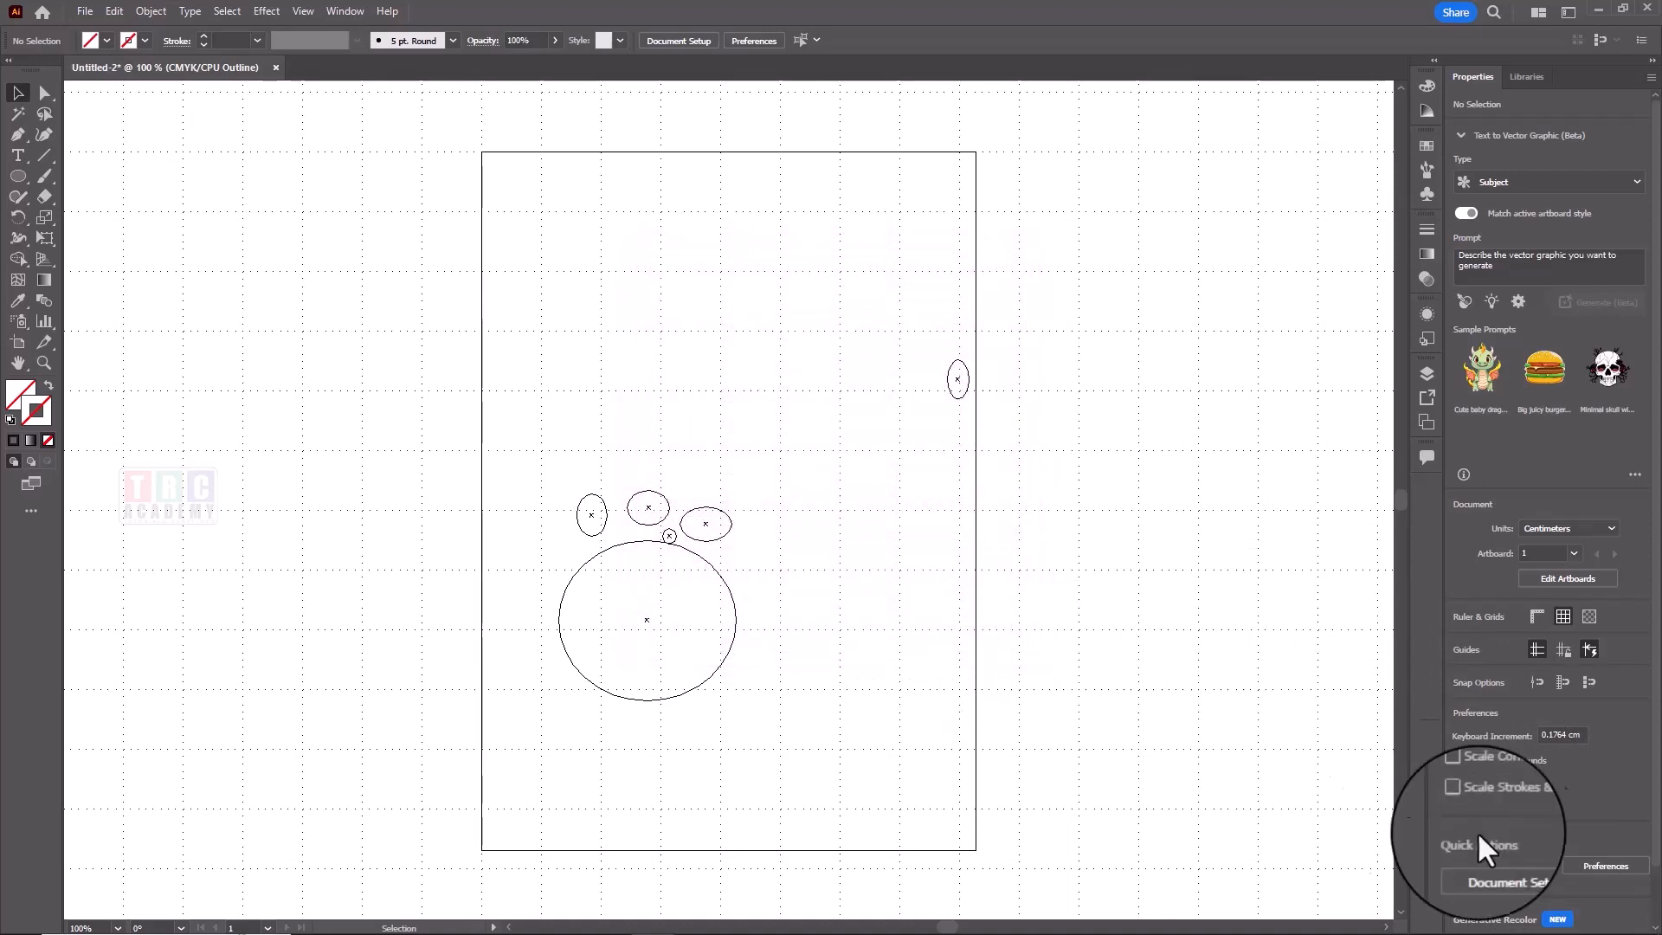
pyautogui.click(1601, 866)
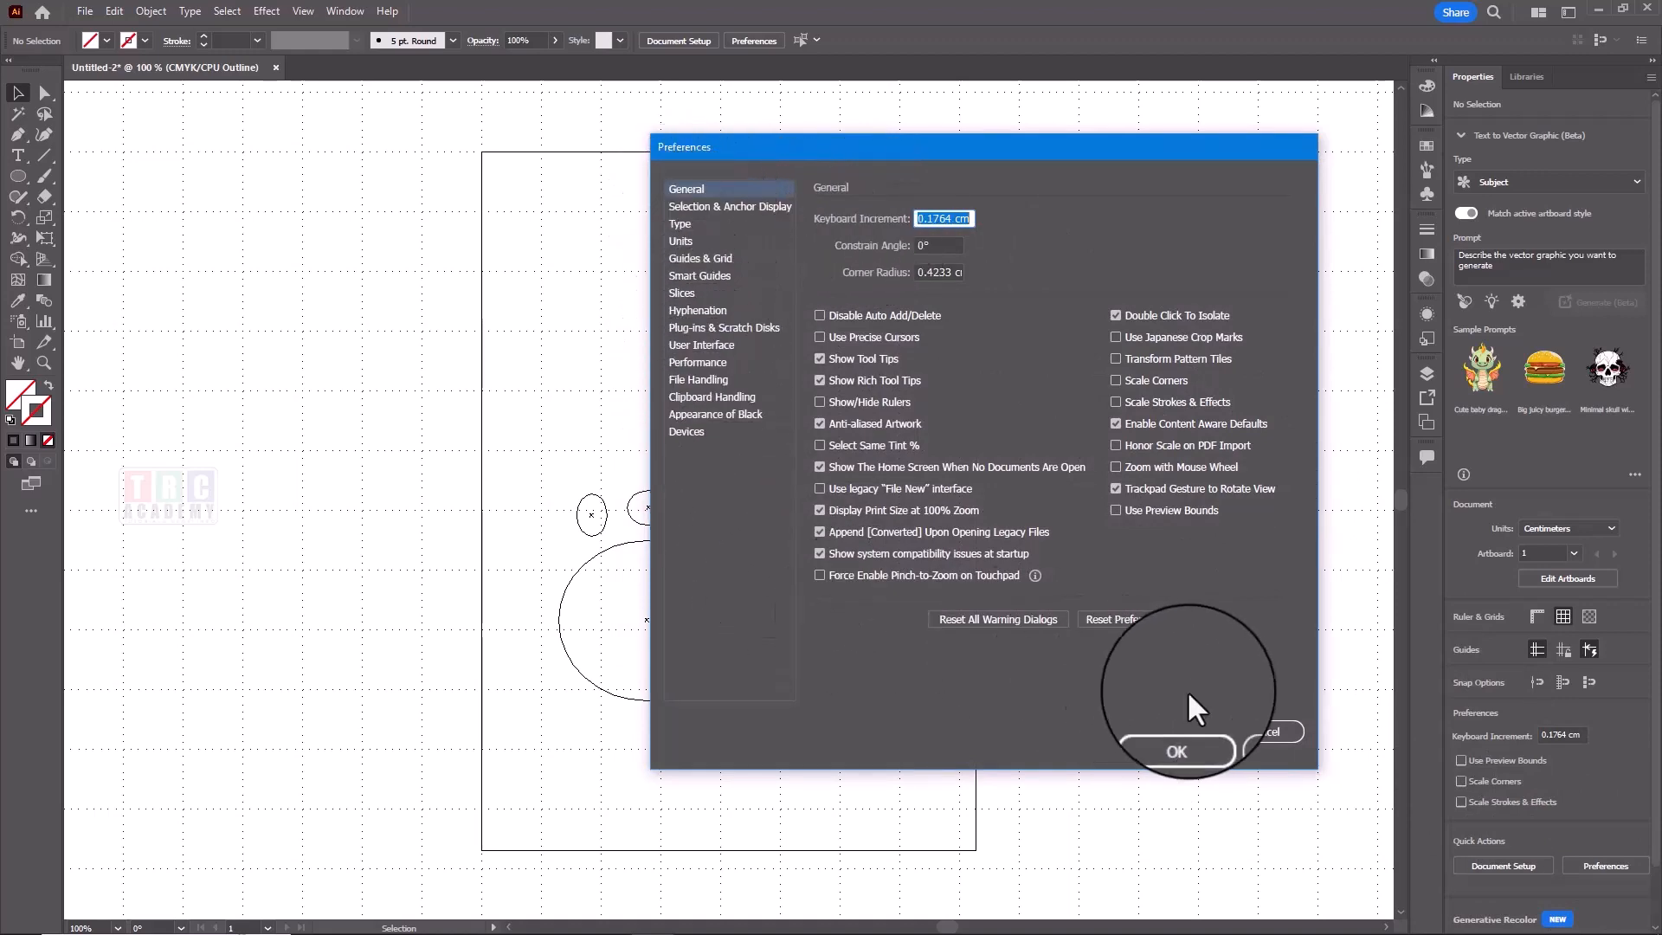
pyautogui.click(1251, 731)
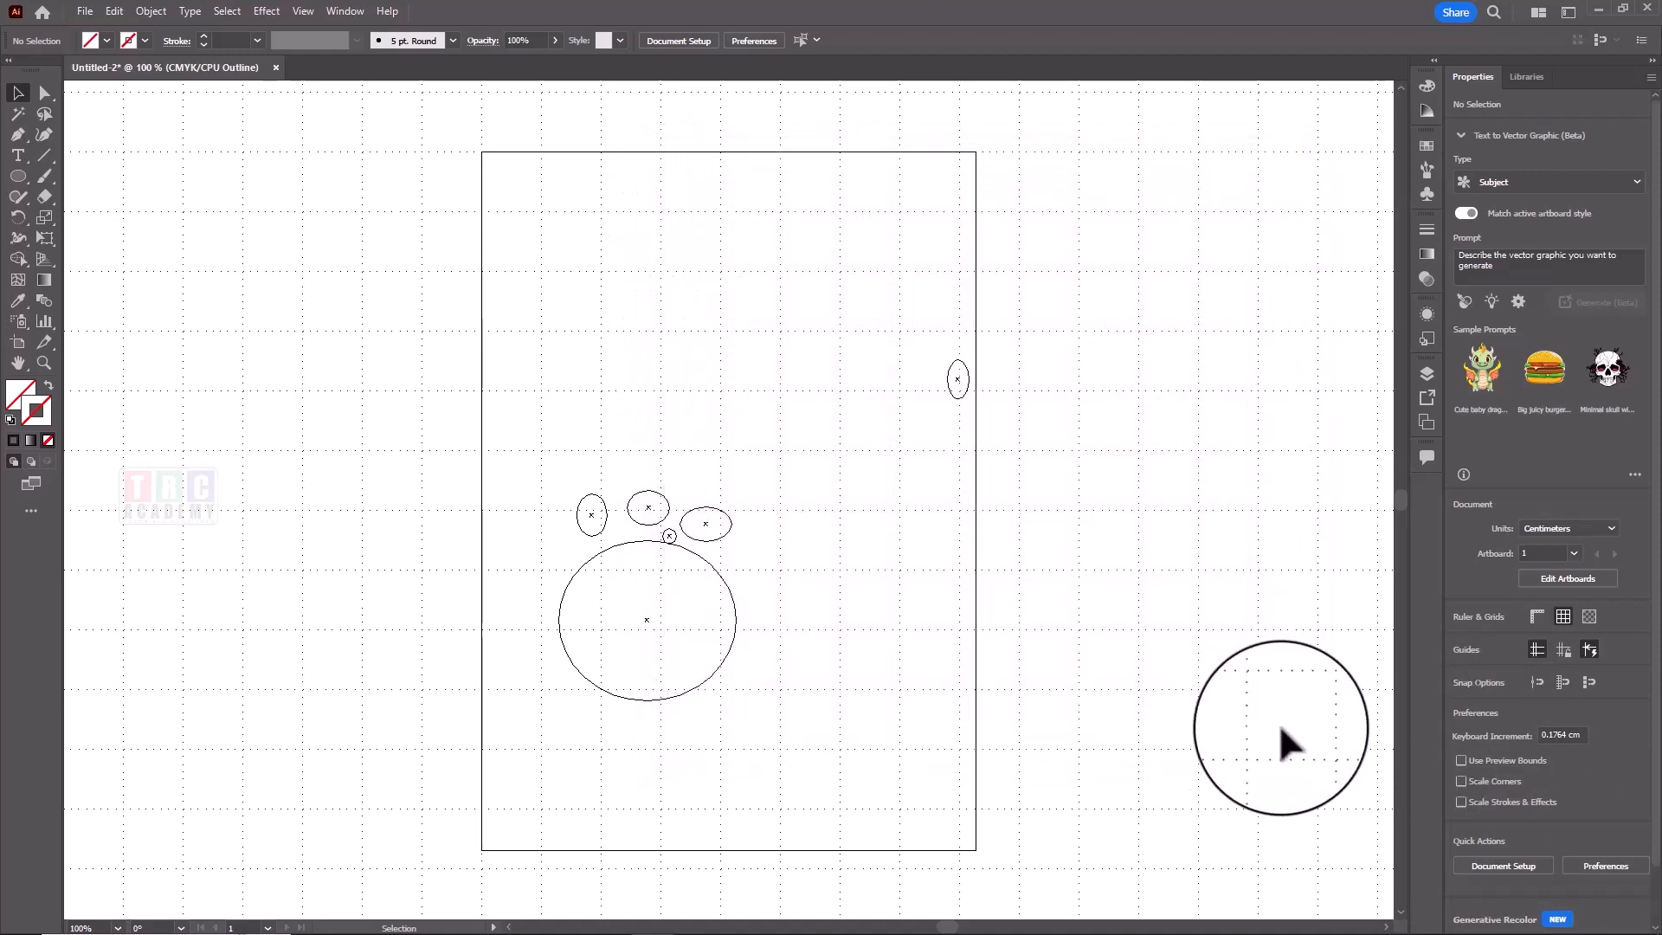
# Step: Change the document color mode to RGB Color
pyautogui.click(87, 11)
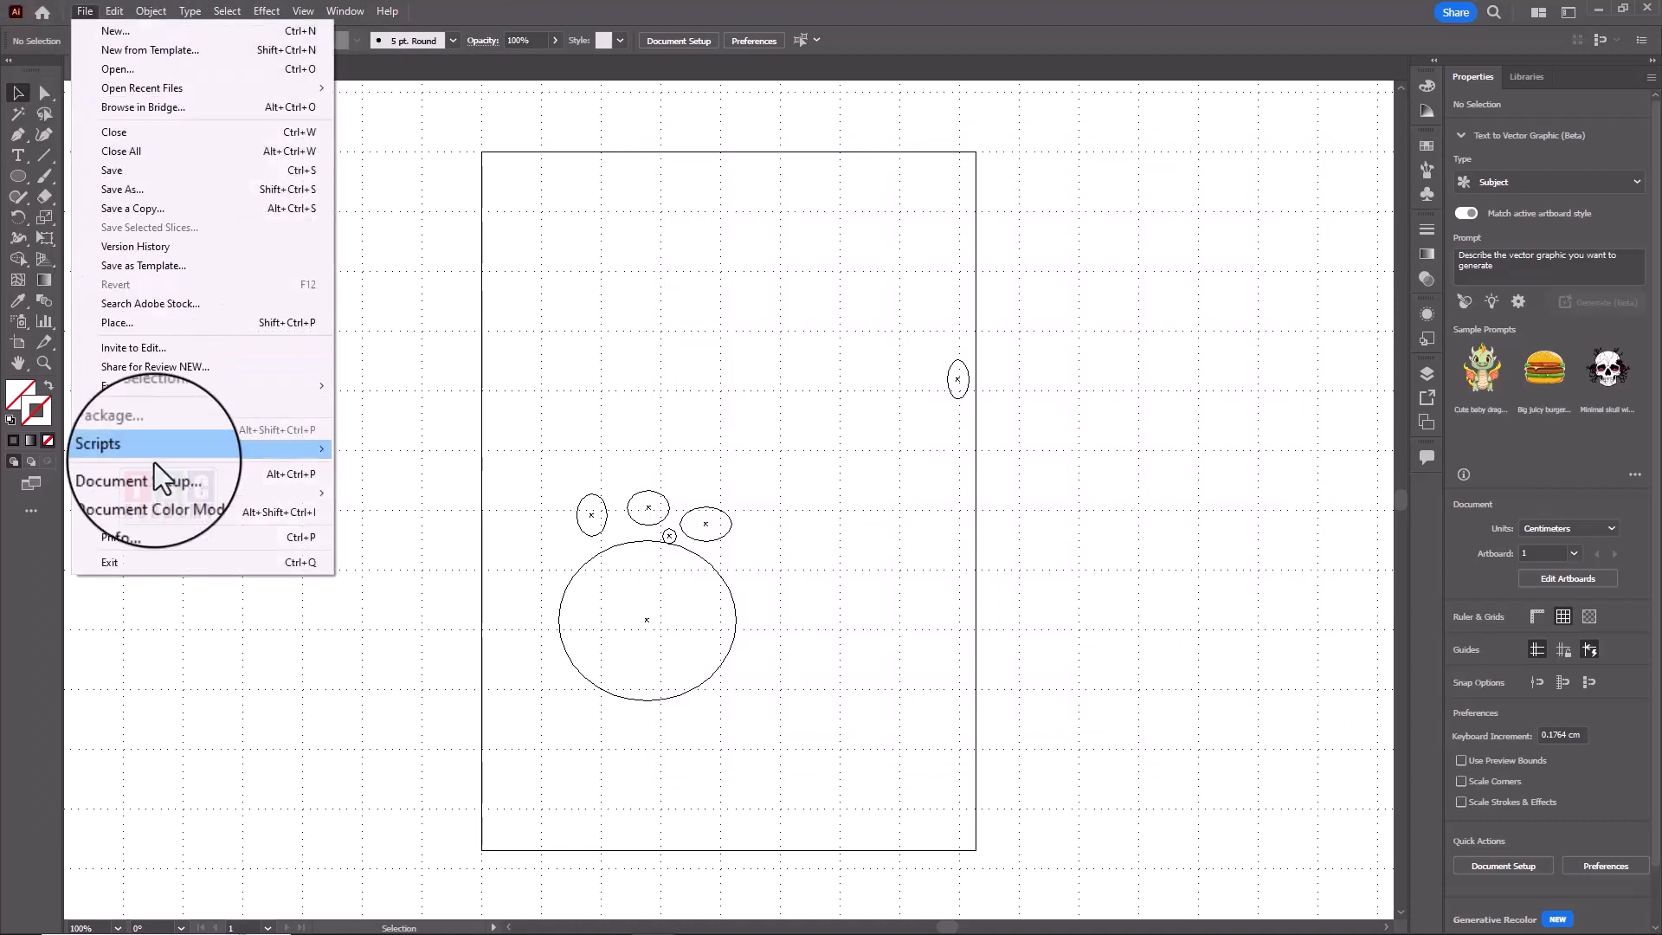
pyautogui.moveTo(165, 500)
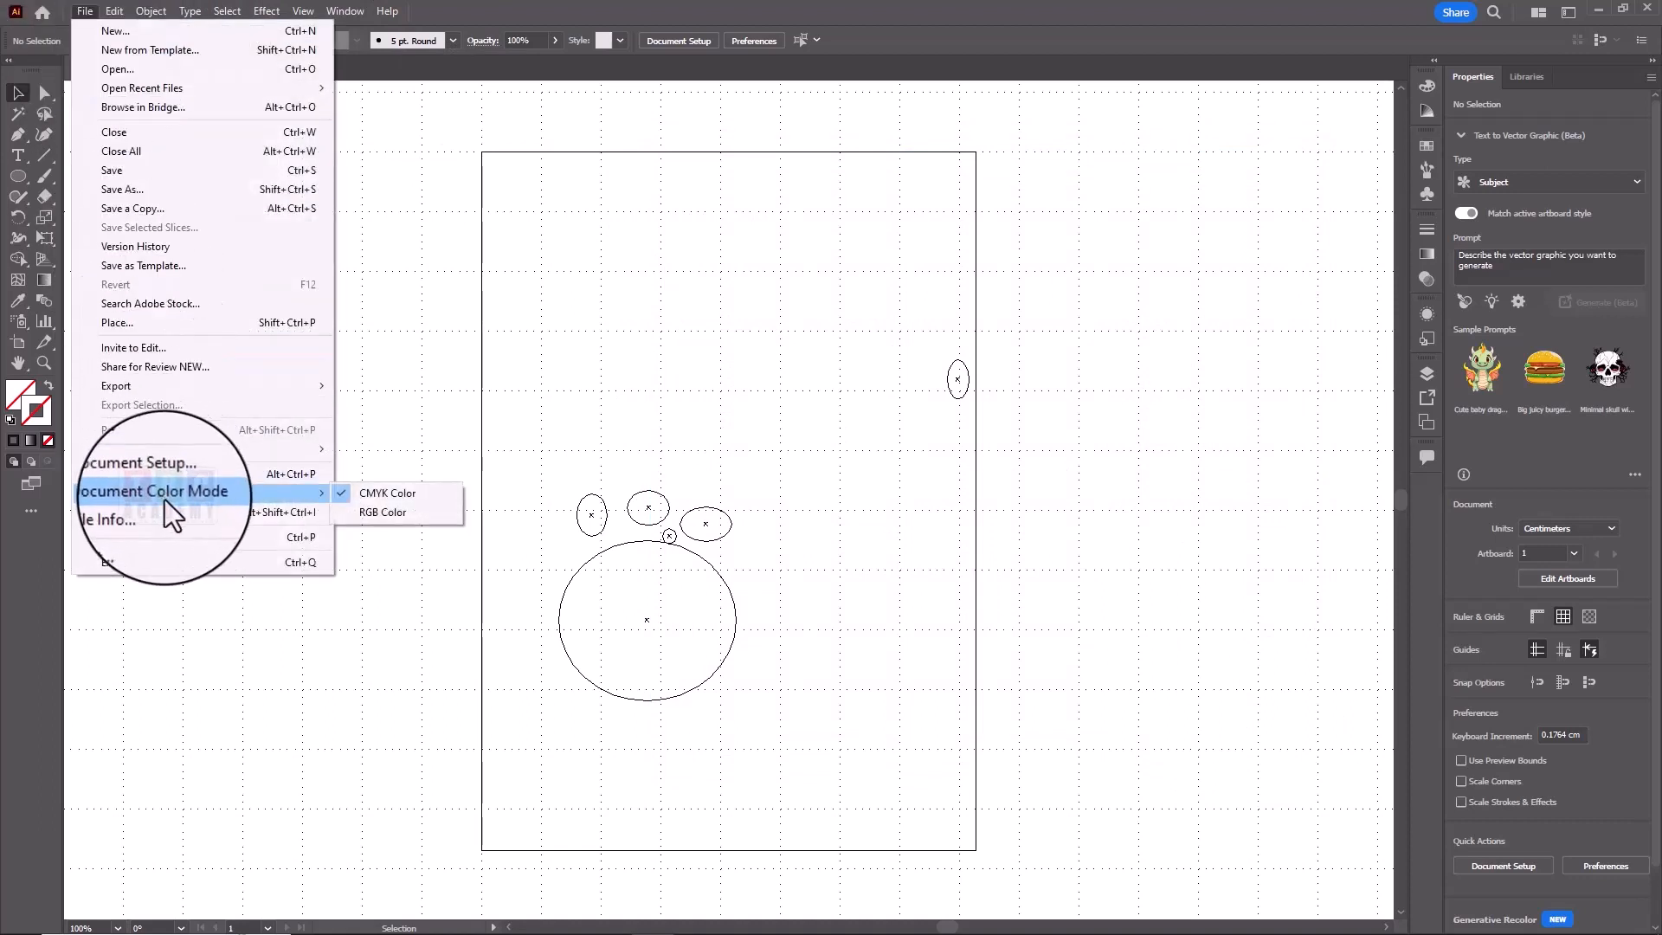
pyautogui.click(392, 517)
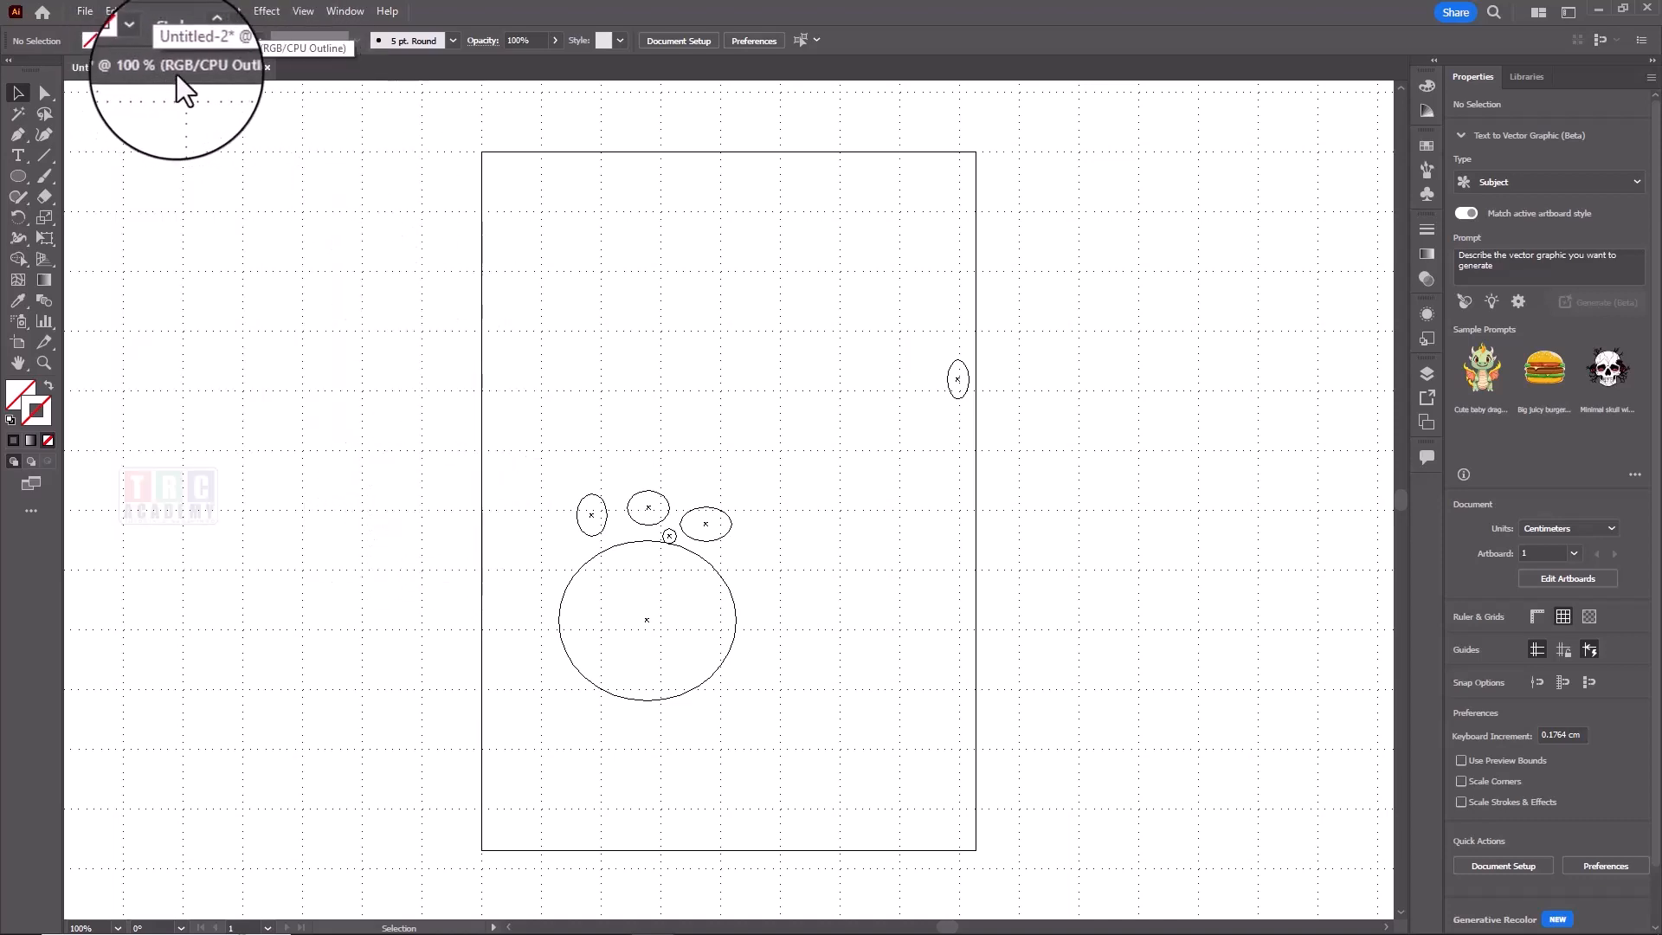
pyautogui.click(336, 9)
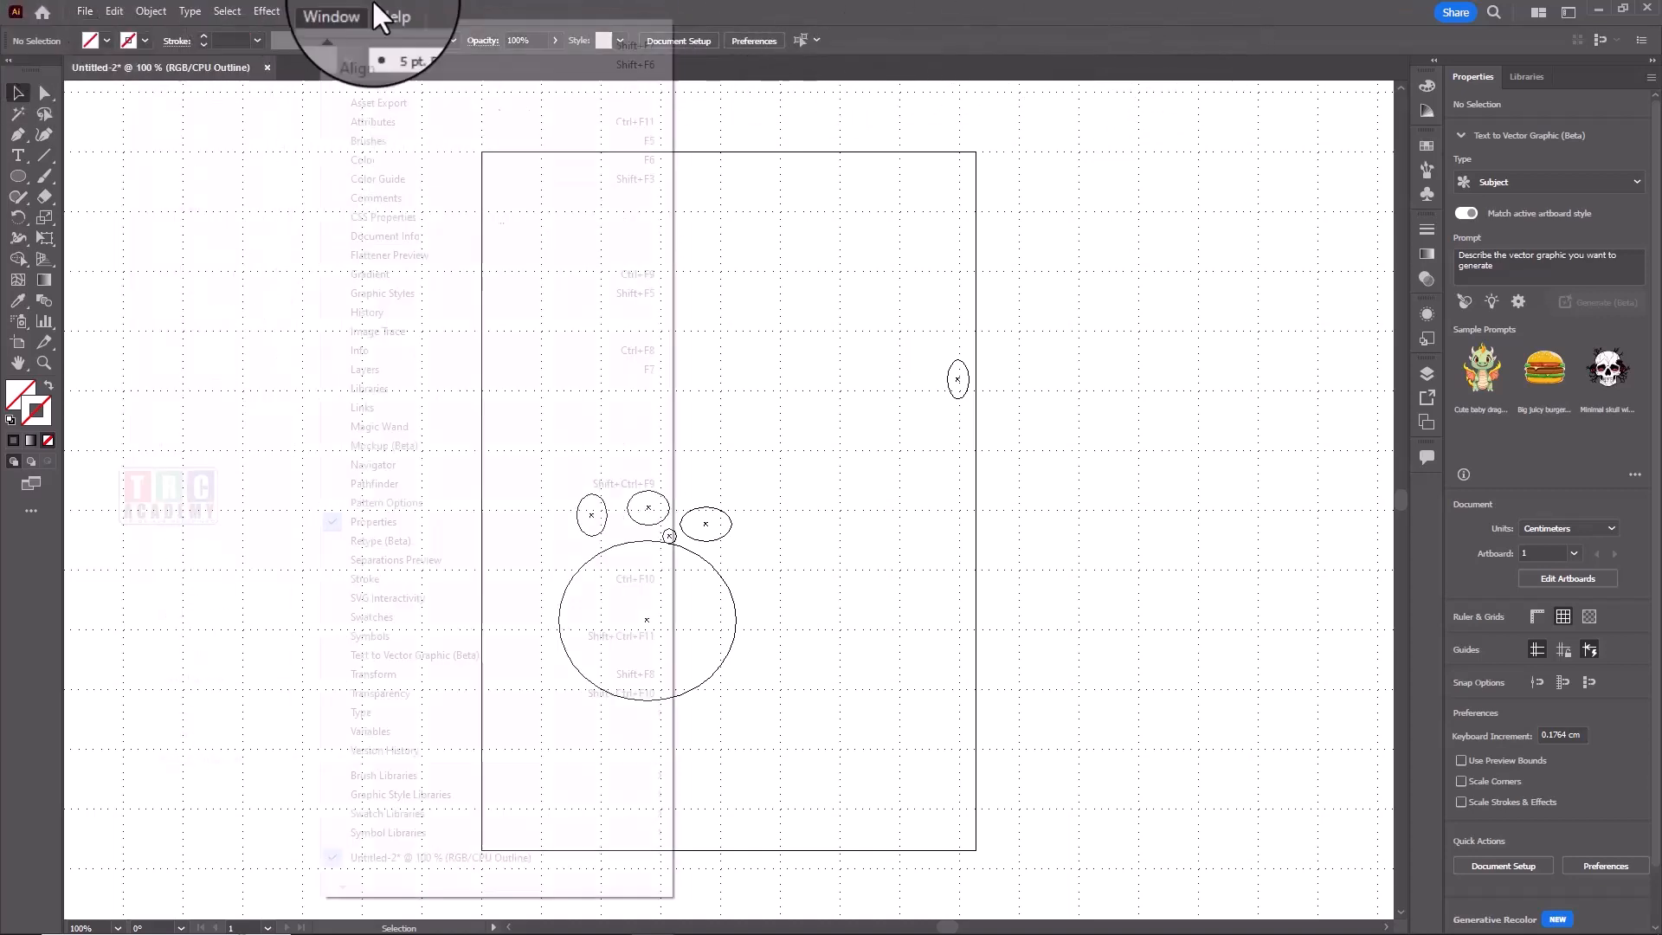
pyautogui.click(106, 127)
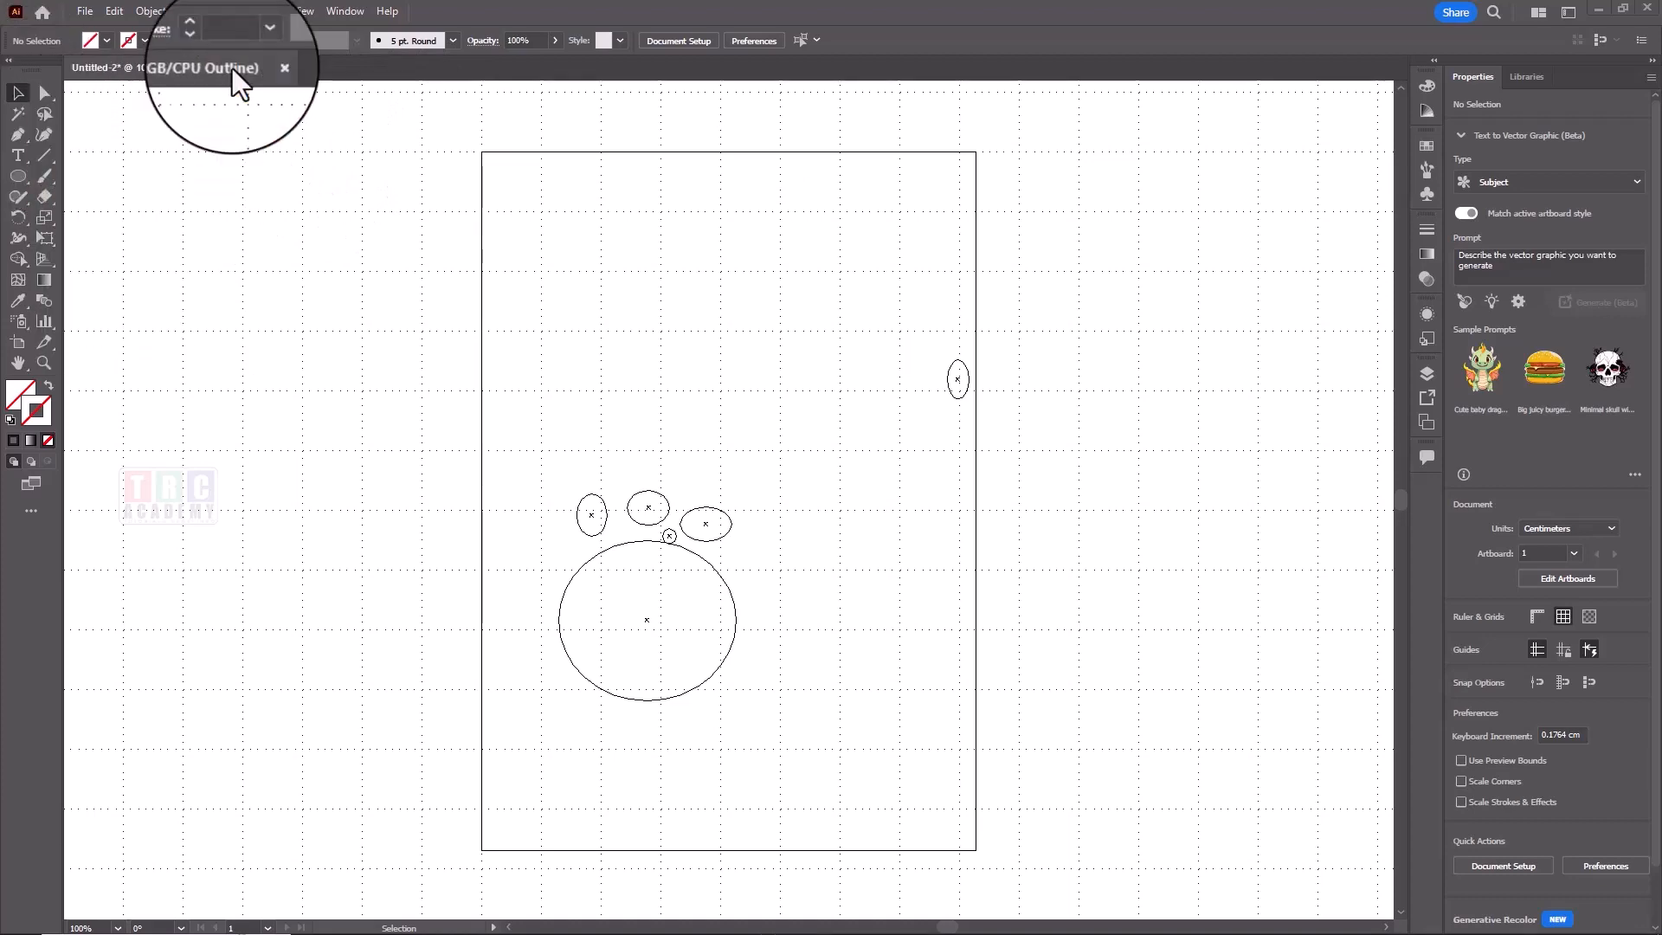
# Step: Return the artwork from Outline mode to GPU Preview
pyautogui.click(308, 11)
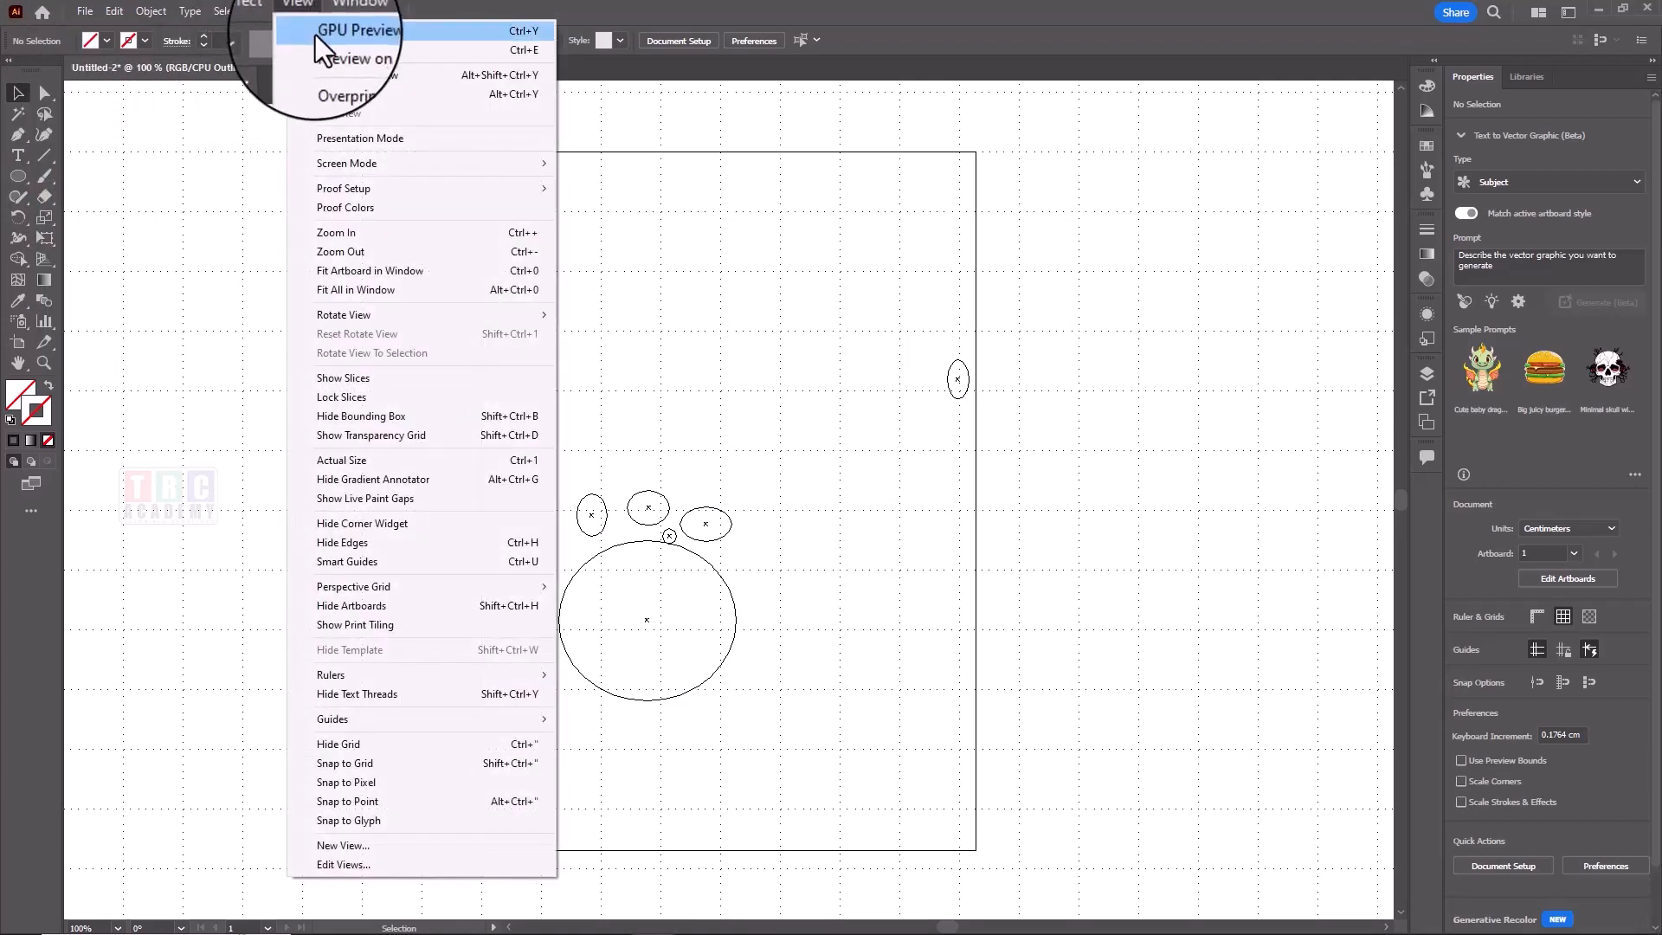
pyautogui.click(322, 27)
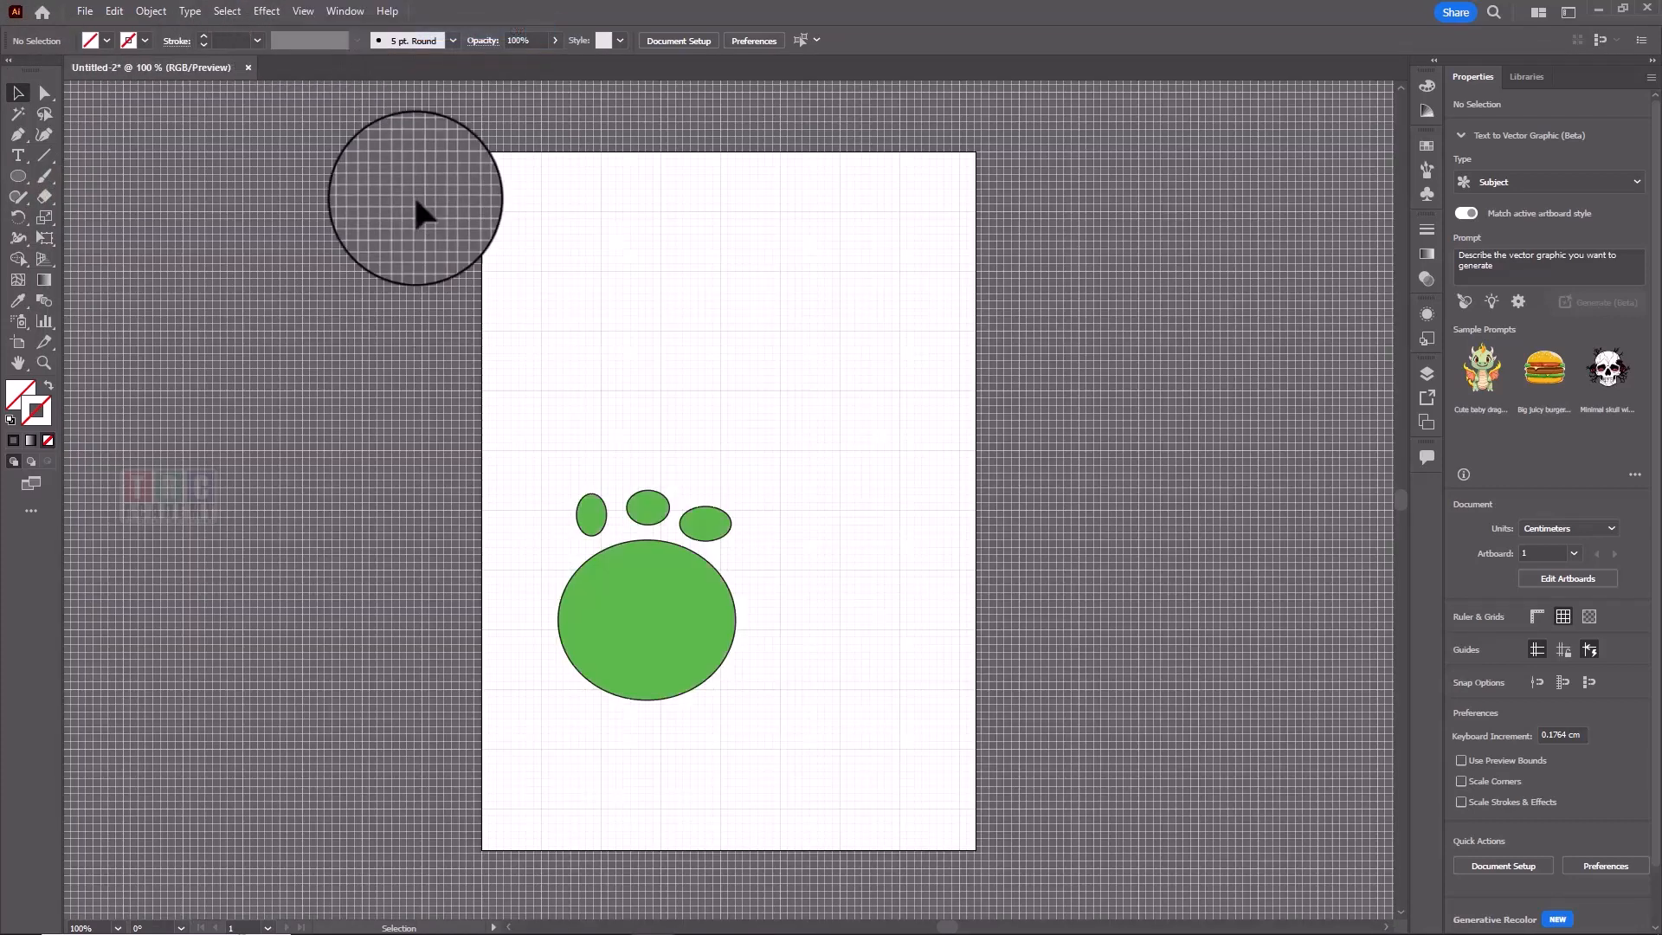
# Step: Hide the grid behind the artwork
pyautogui.click(302, 10)
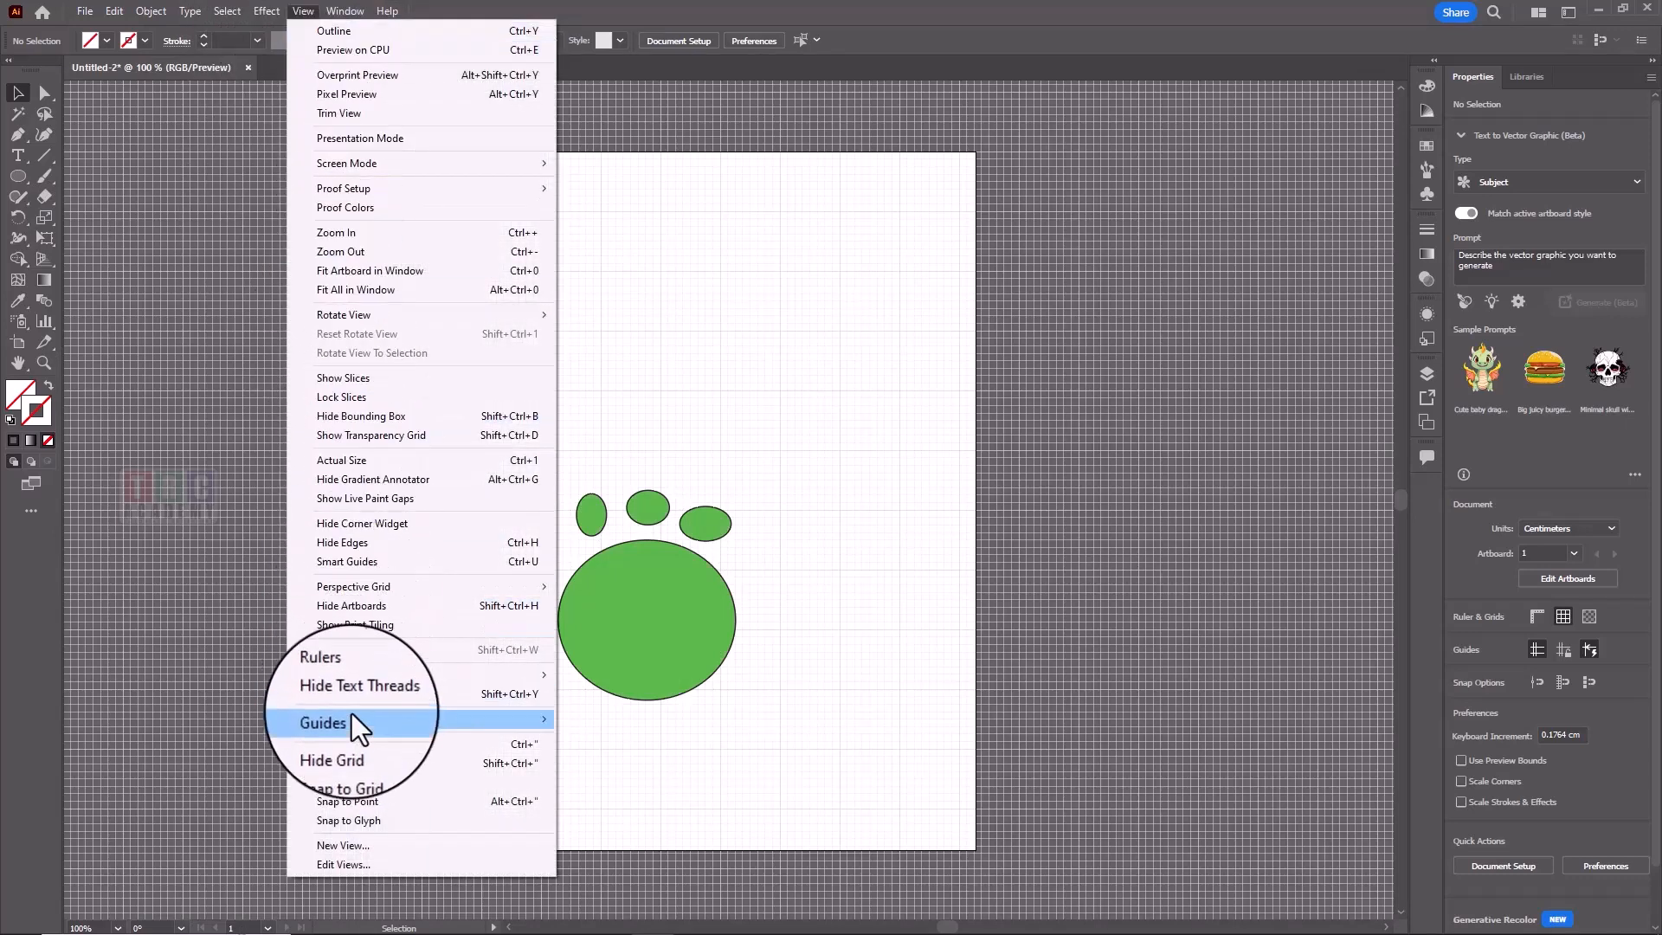
pyautogui.moveTo(381, 679)
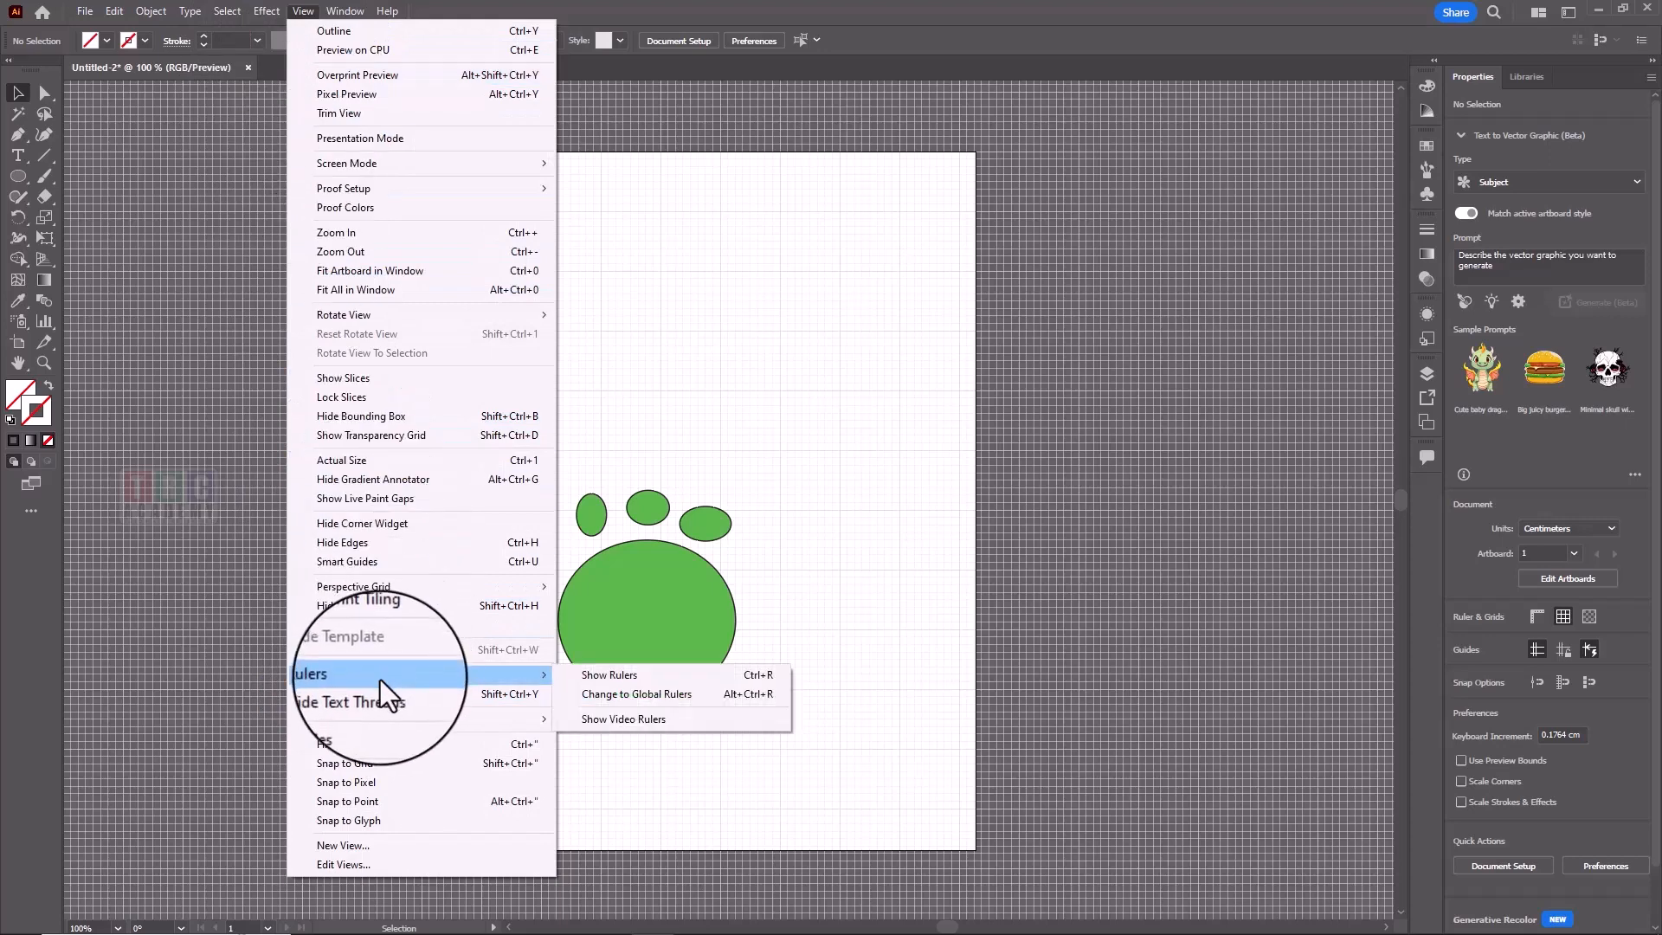
pyautogui.click(388, 742)
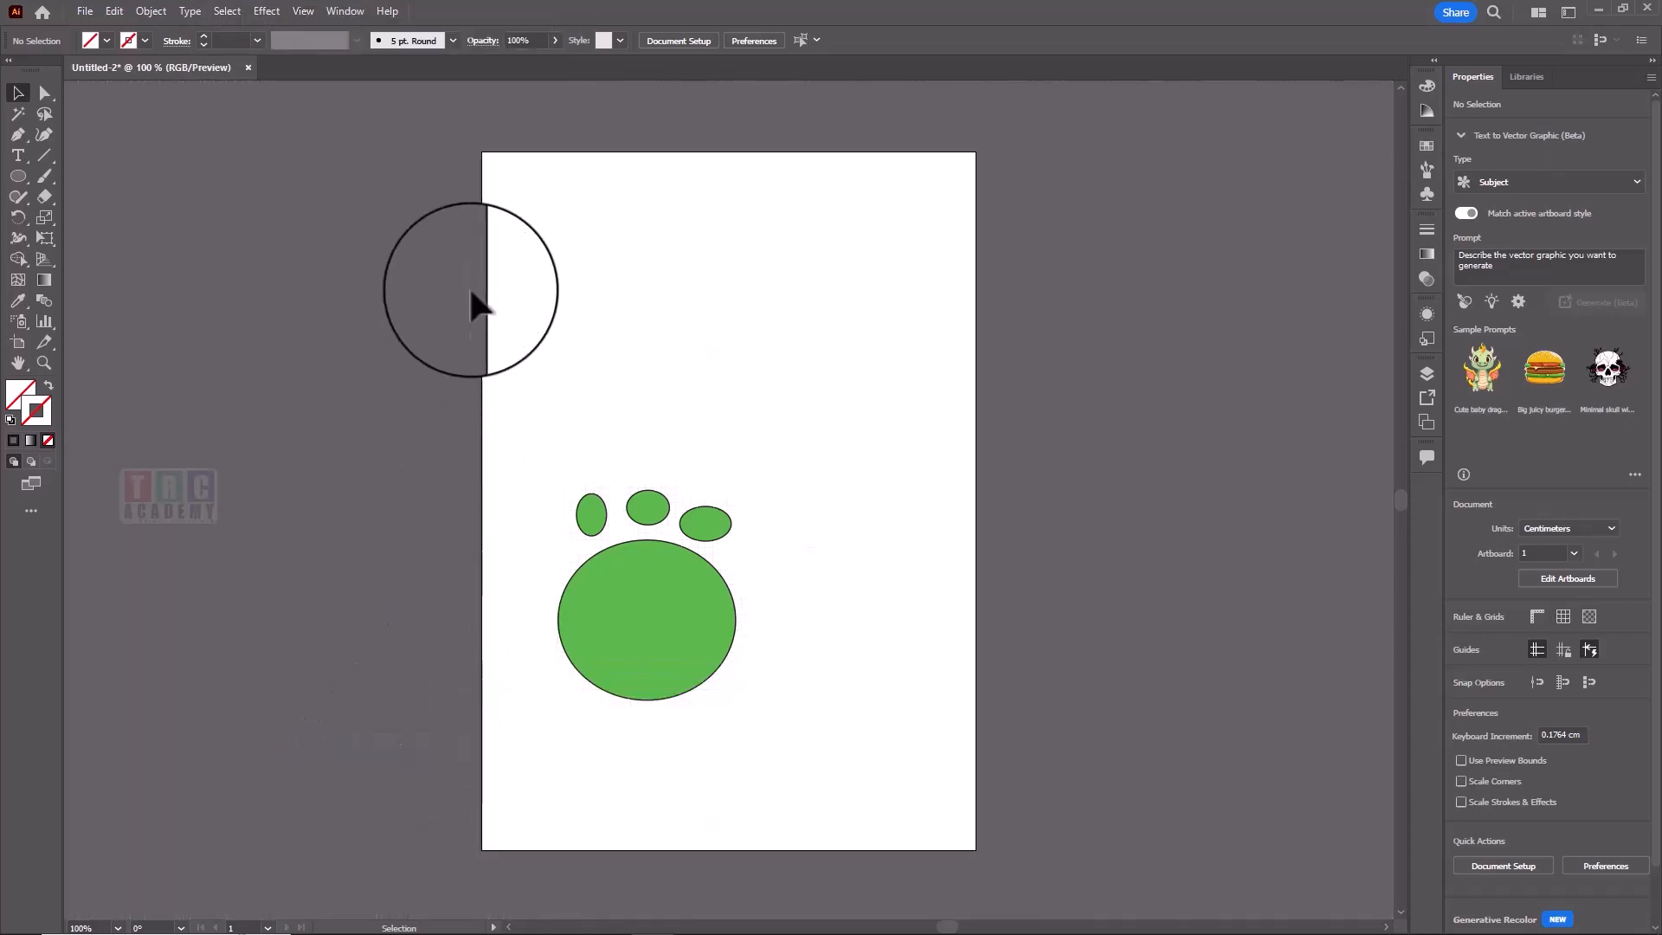
pyautogui.click(307, 14)
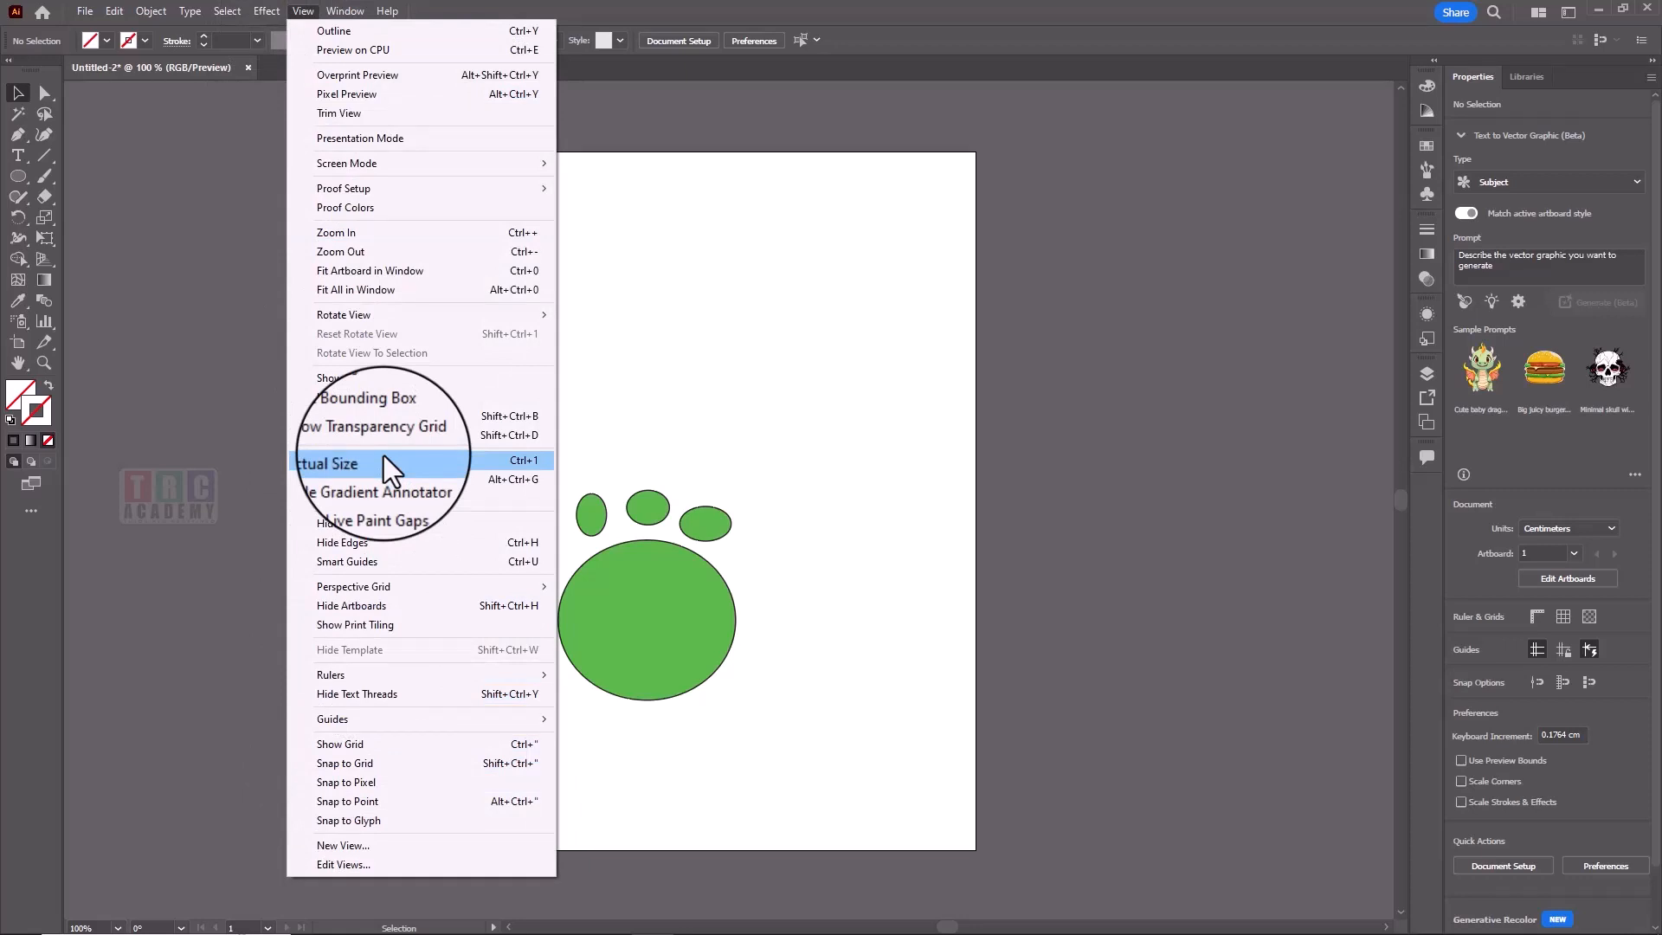
pyautogui.click(214, 226)
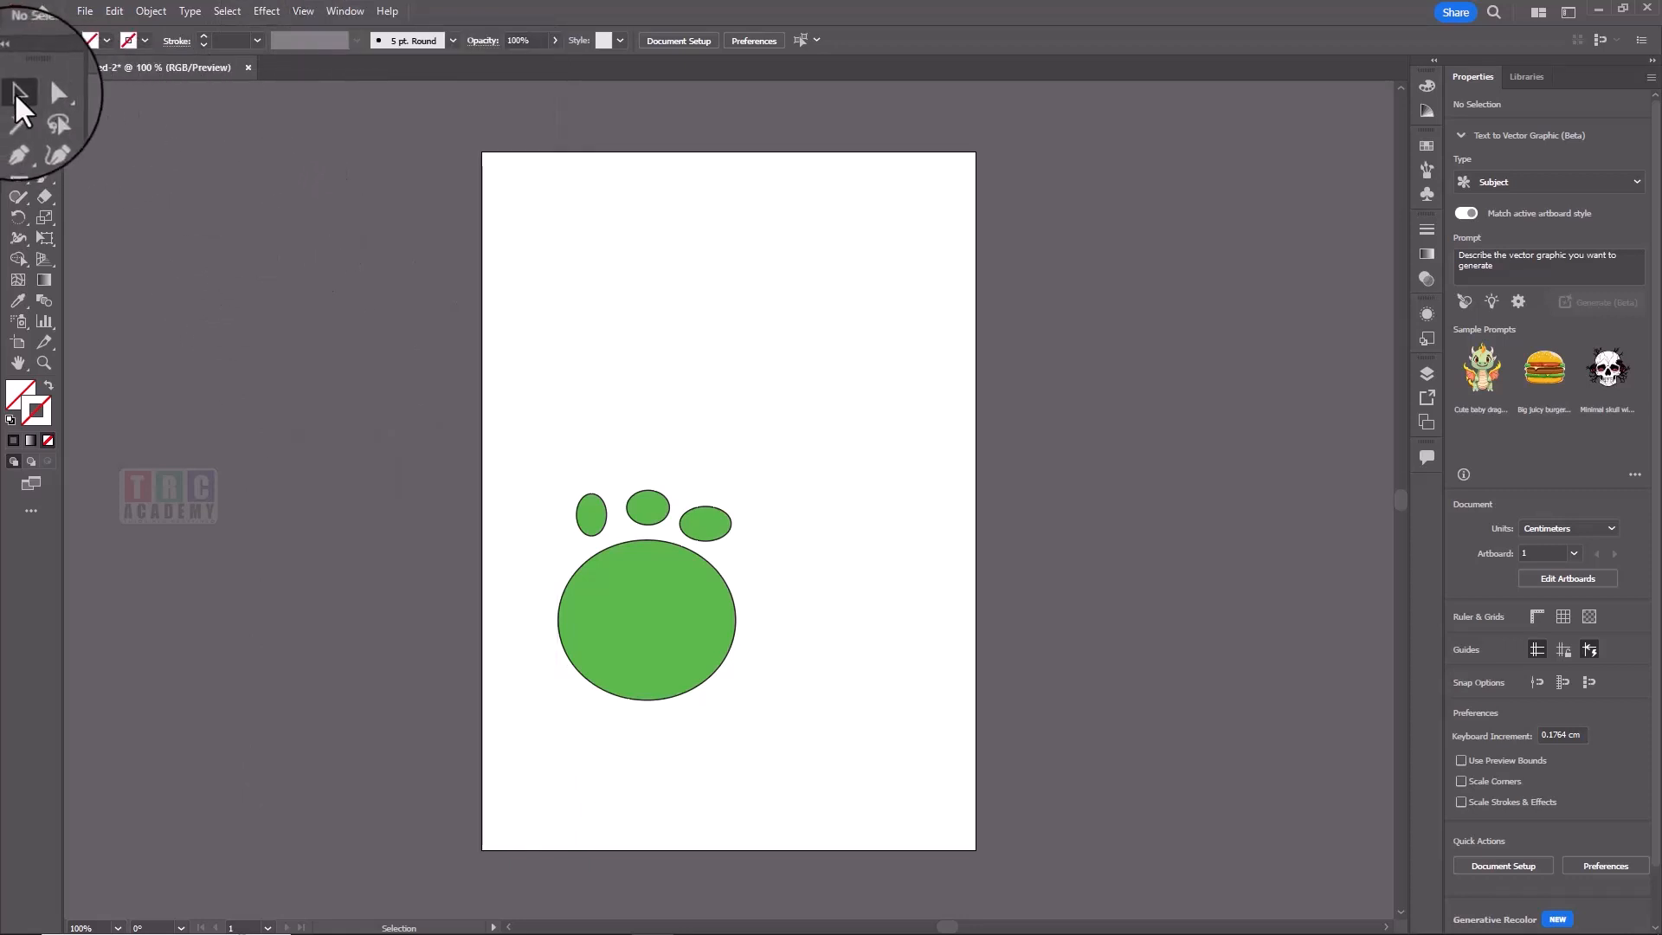
# Step: Undock the toolbar so it floats beside the artboard, and check which toolbar sets are available
pyautogui.moveTo(26, 56); pyautogui.dragTo(221, 118)
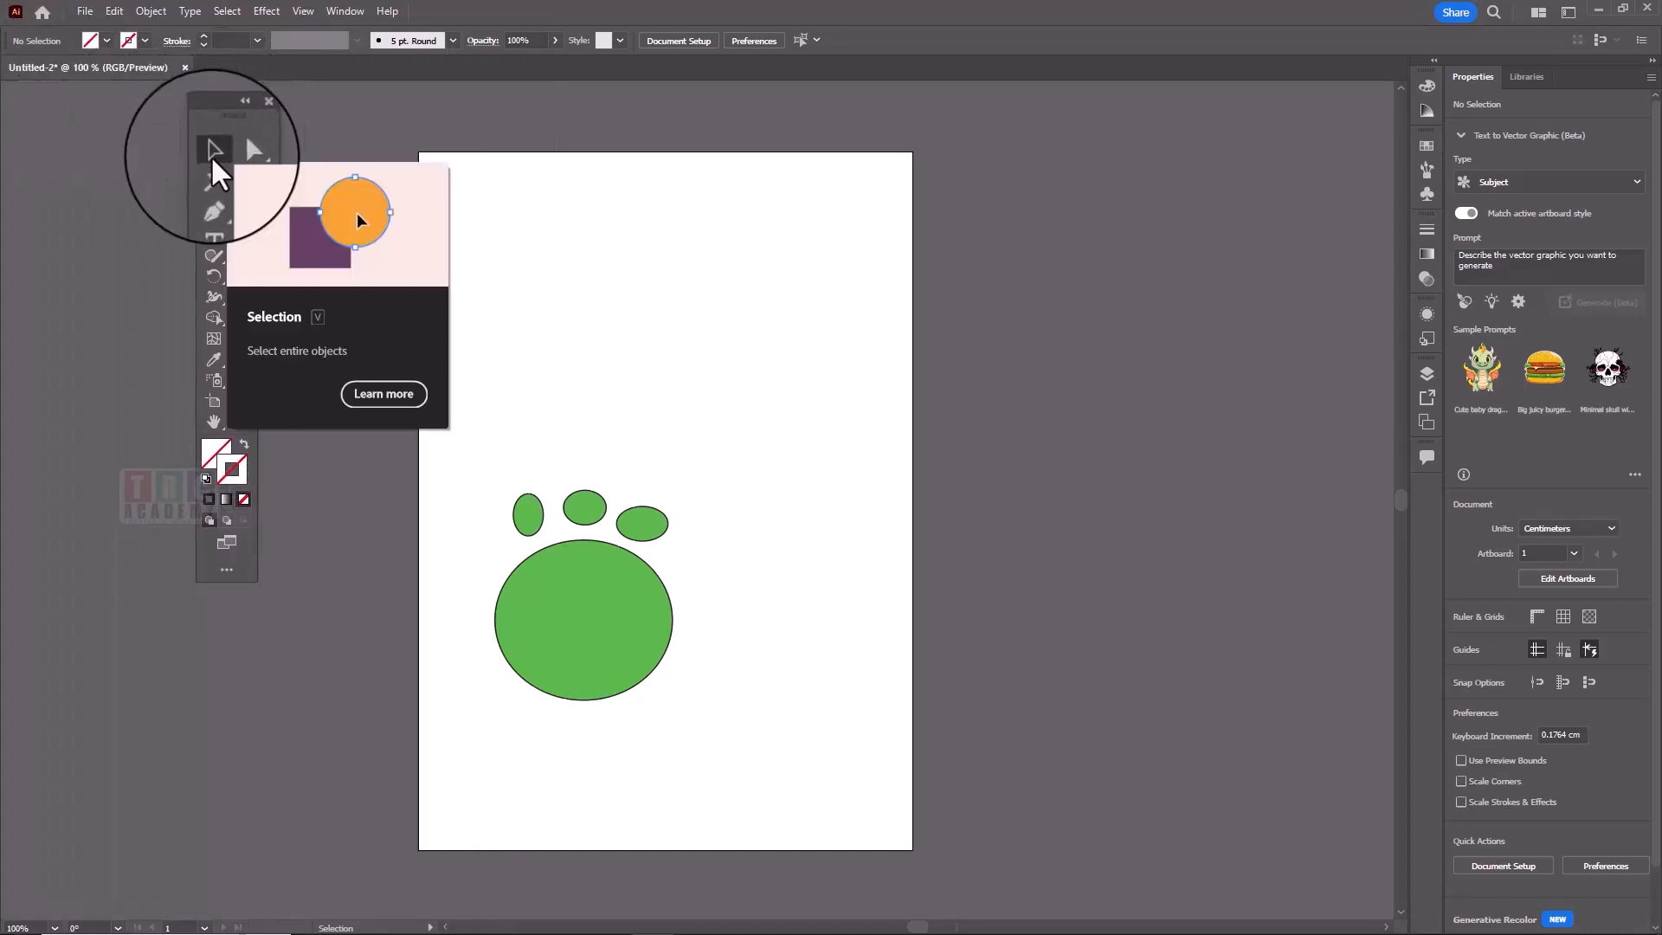
pyautogui.click(344, 11)
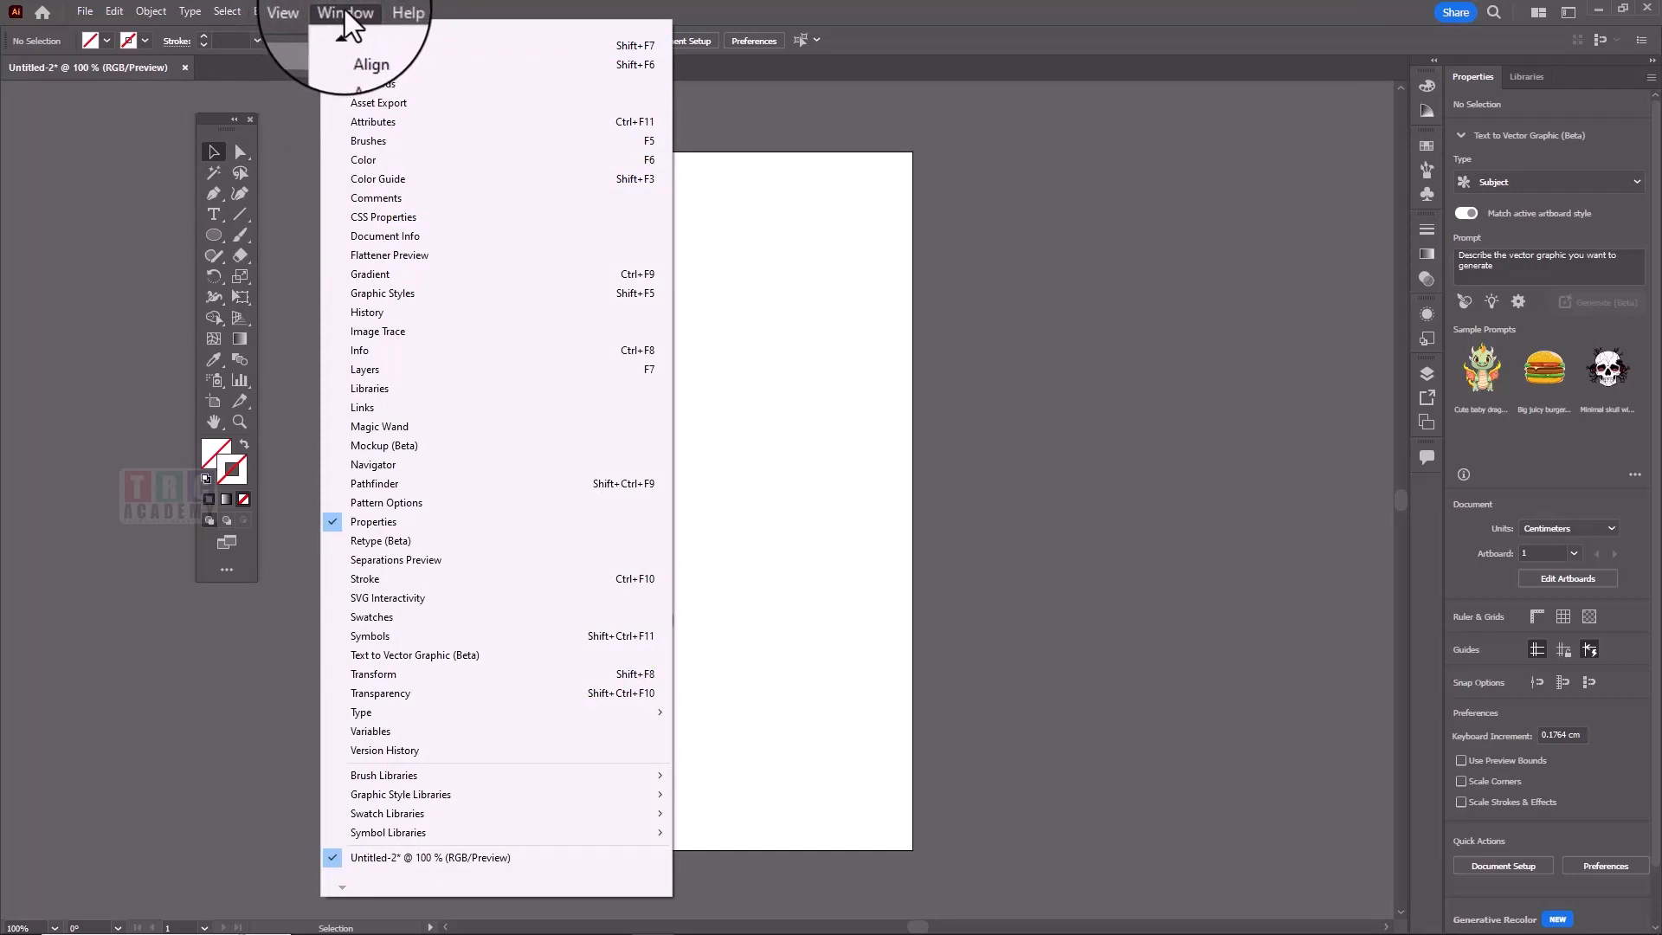
pyautogui.scroll(3, 344, 26)
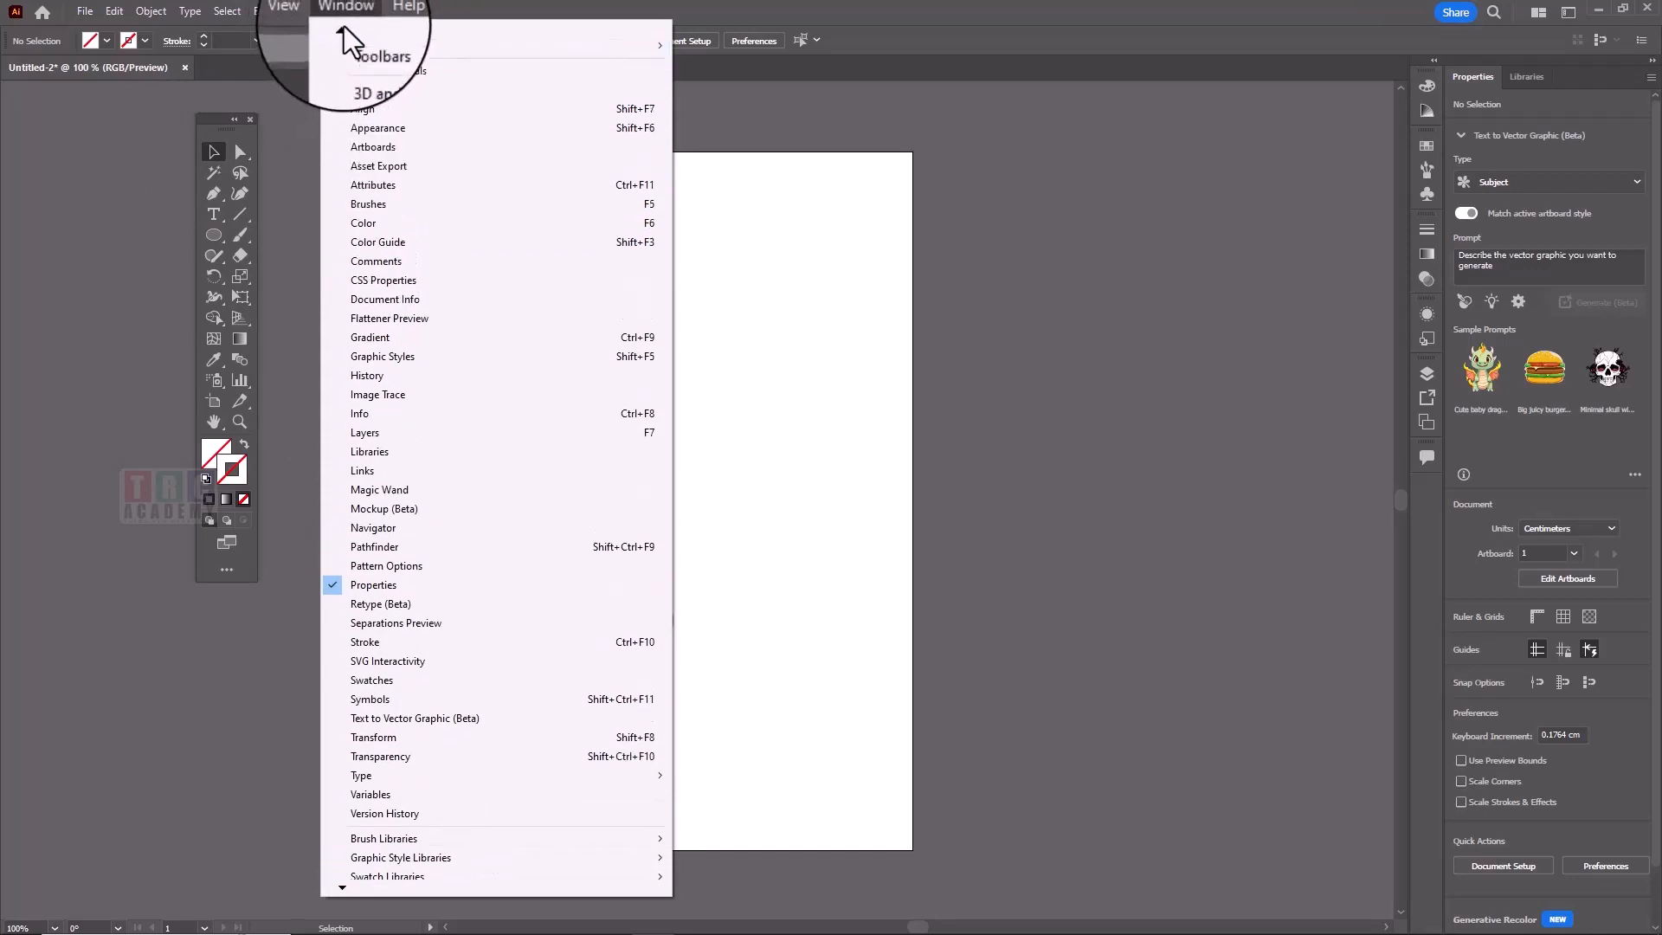
pyautogui.scroll(1, 344, 39)
pyautogui.moveTo(370, 65)
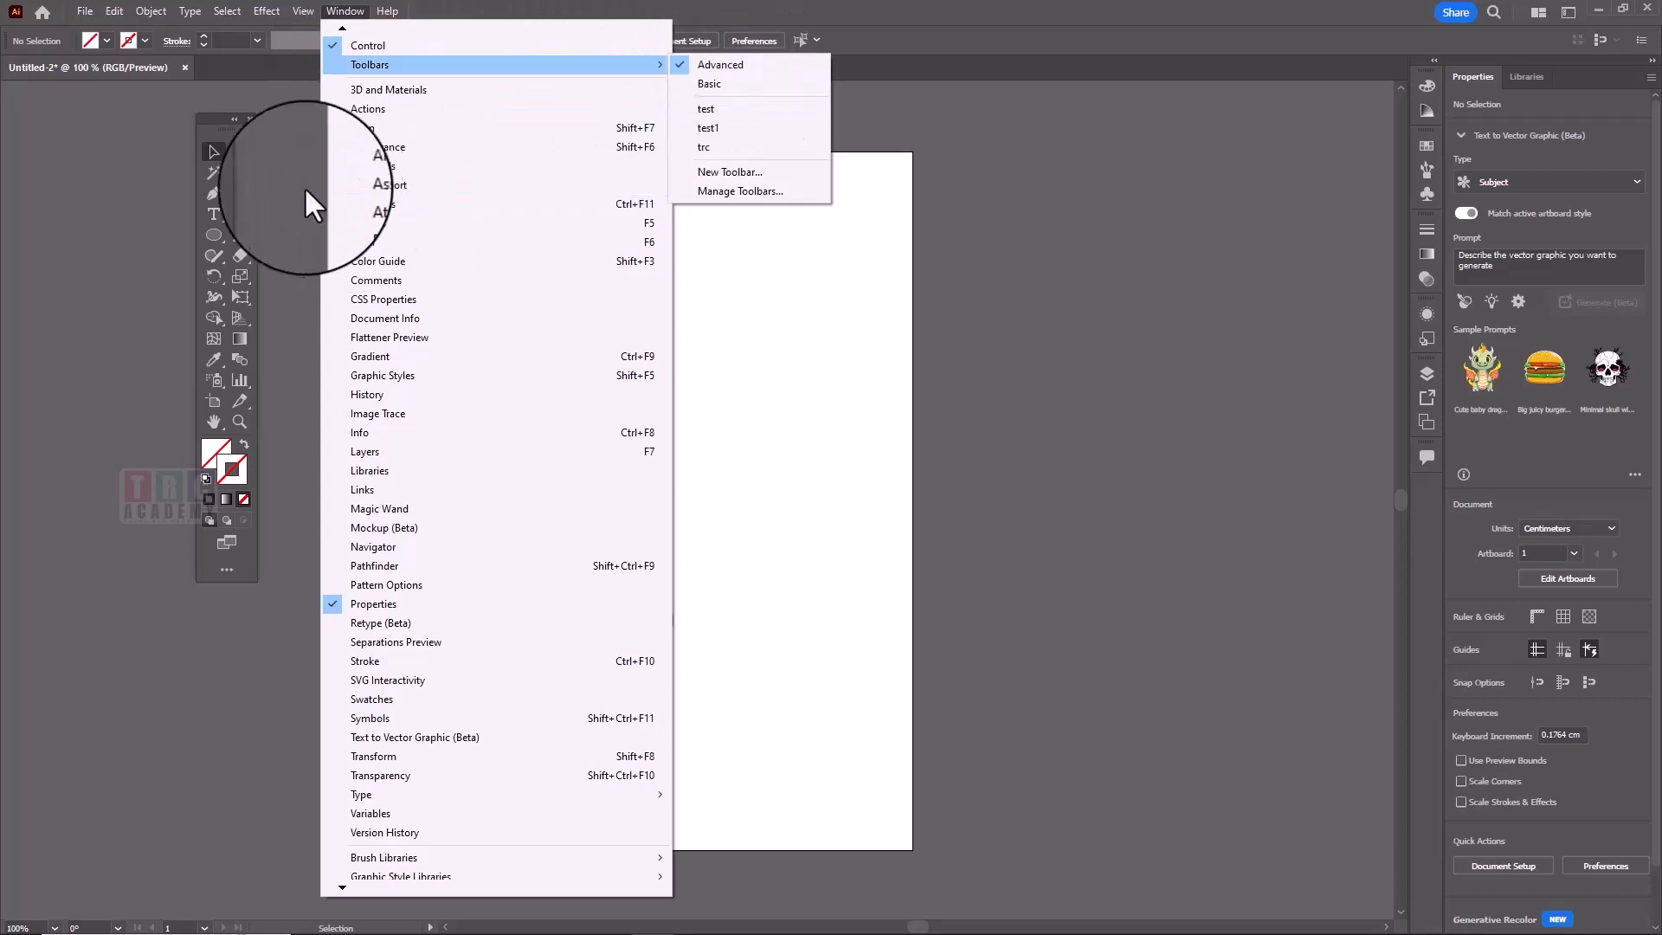
pyautogui.click(260, 176)
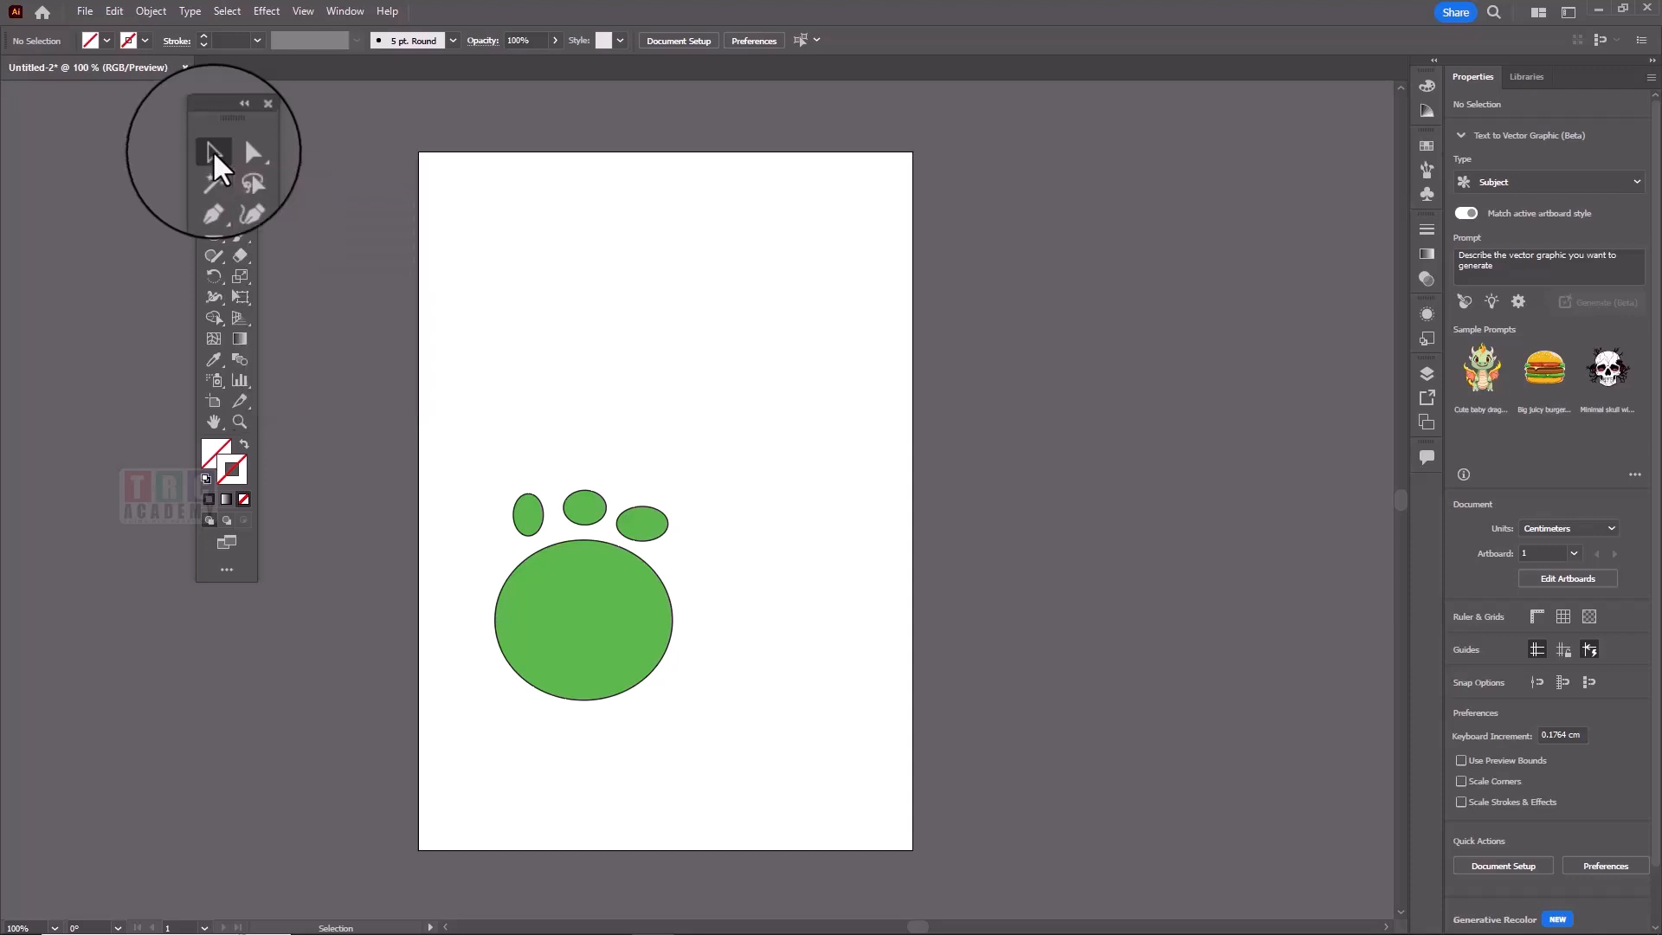
# Step: Rotate the large green ellipse by about 18.6°, stretch it to about 7.5 × 8 cm, and move it to the artboard's upper right area
pyautogui.moveTo(582, 620); pyautogui.dragTo(757, 508)
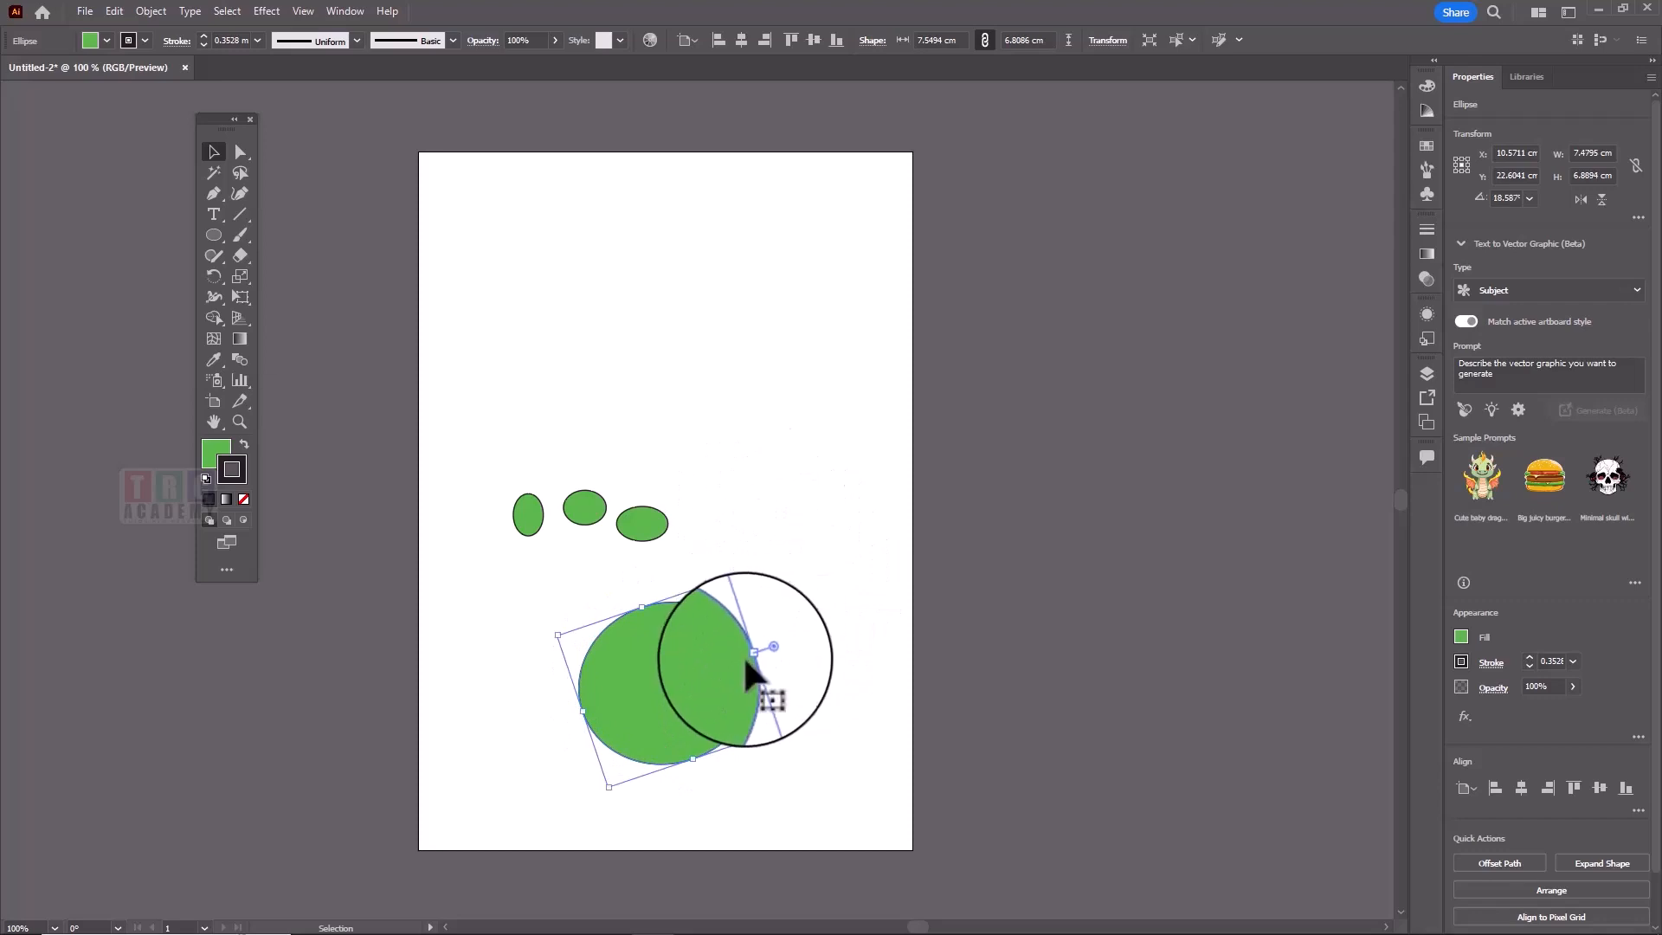
pyautogui.moveTo(650, 605); pyautogui.dragTo(698, 563)
pyautogui.moveTo(671, 690); pyautogui.dragTo(749, 351)
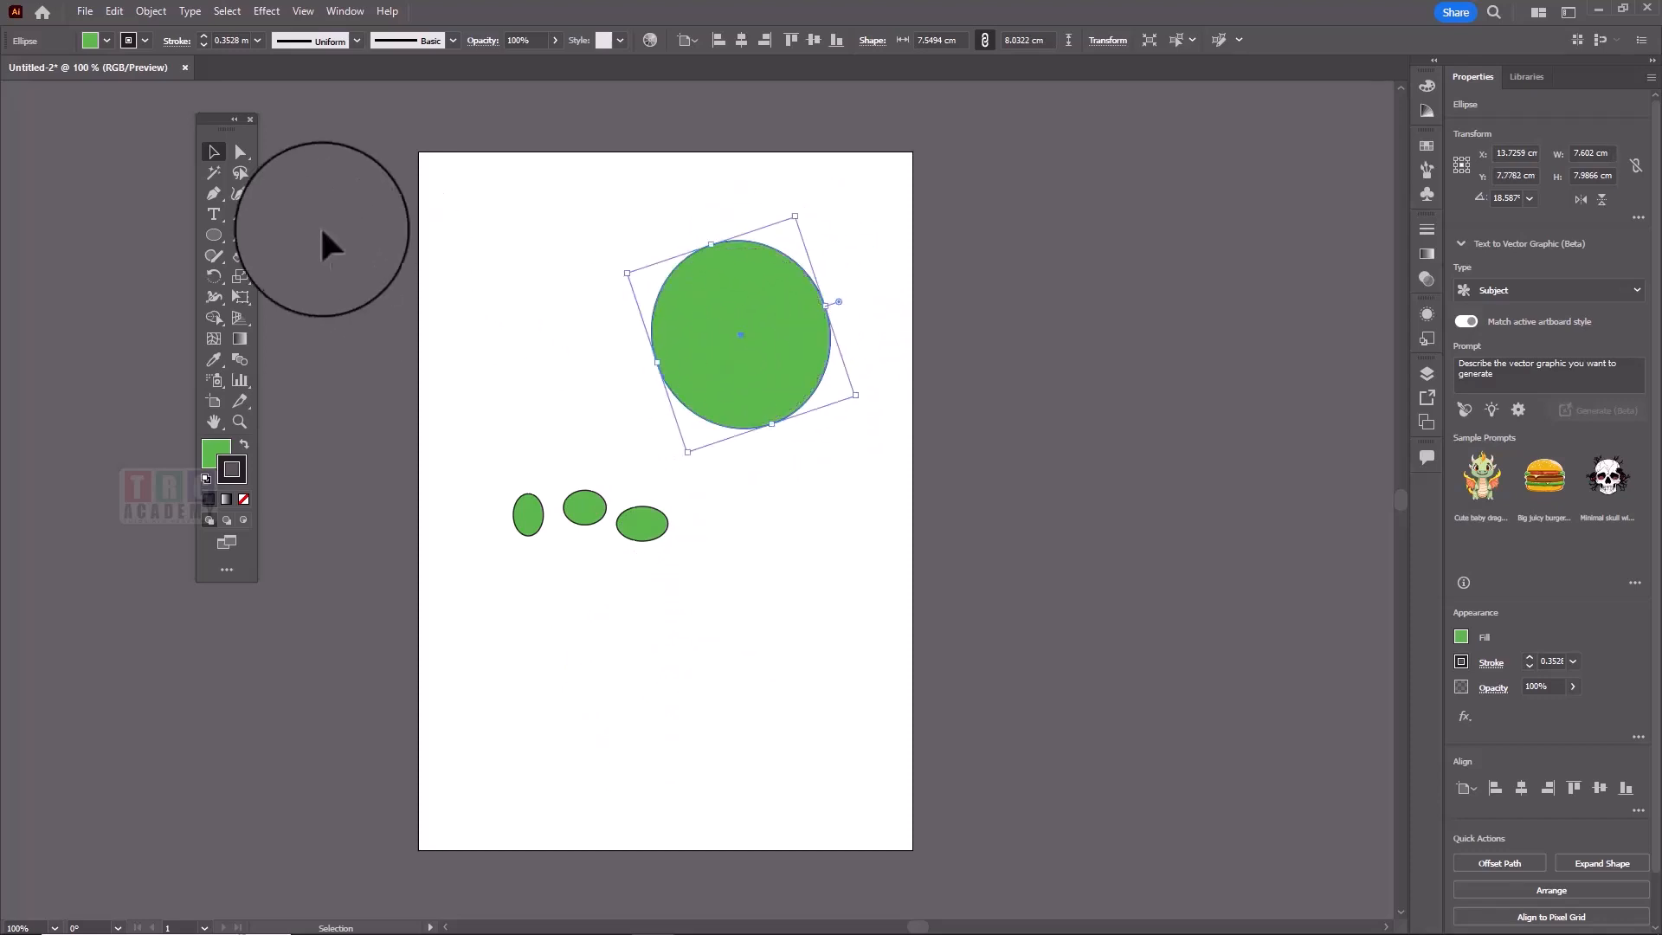
# Step: Reshape the large green ellipse with the Direct Selection tool by pulling its top anchor point inward past the centre
pyautogui.click(238, 151)
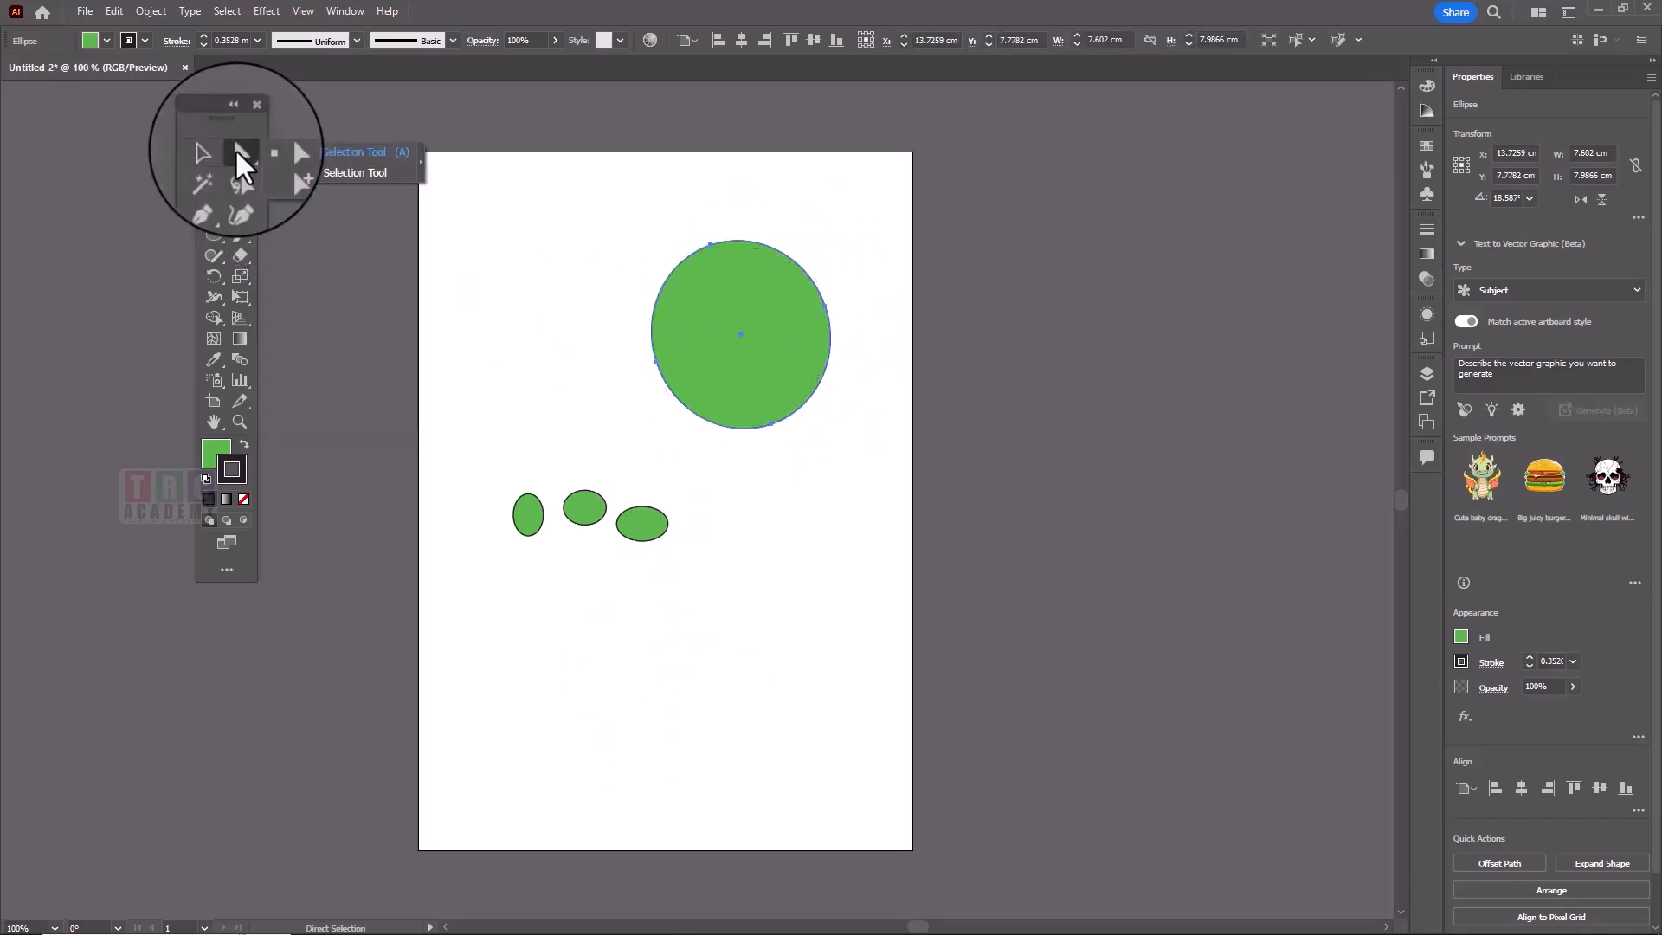
pyautogui.click(295, 157)
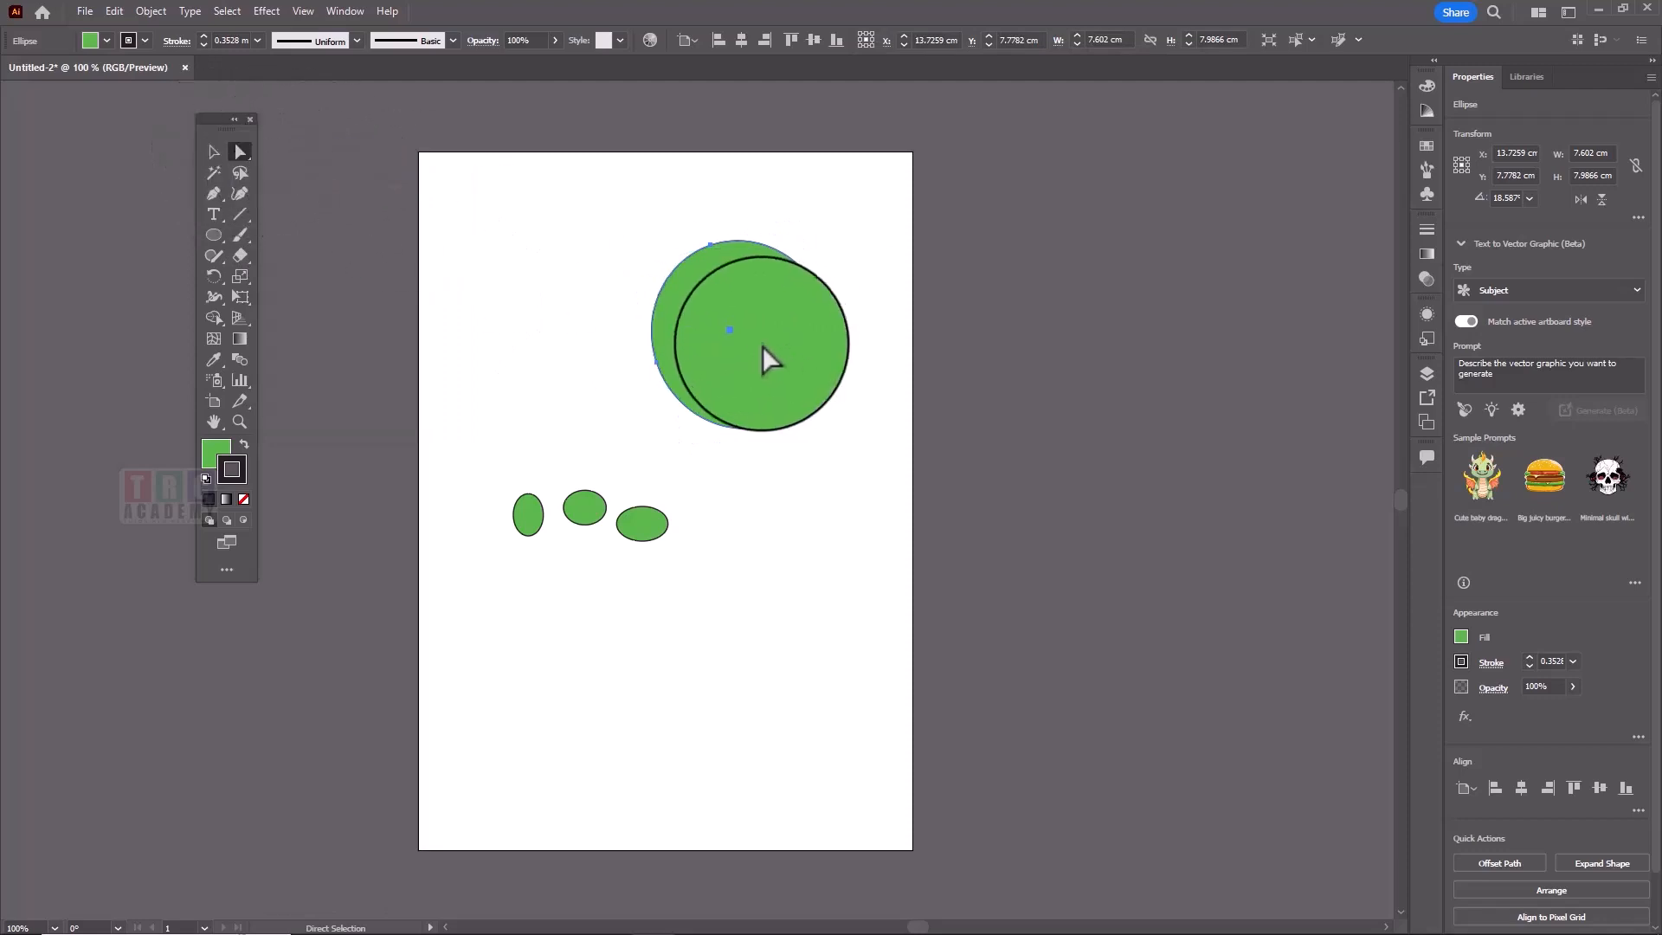
pyautogui.moveTo(763, 347); pyautogui.dragTo(735, 223)
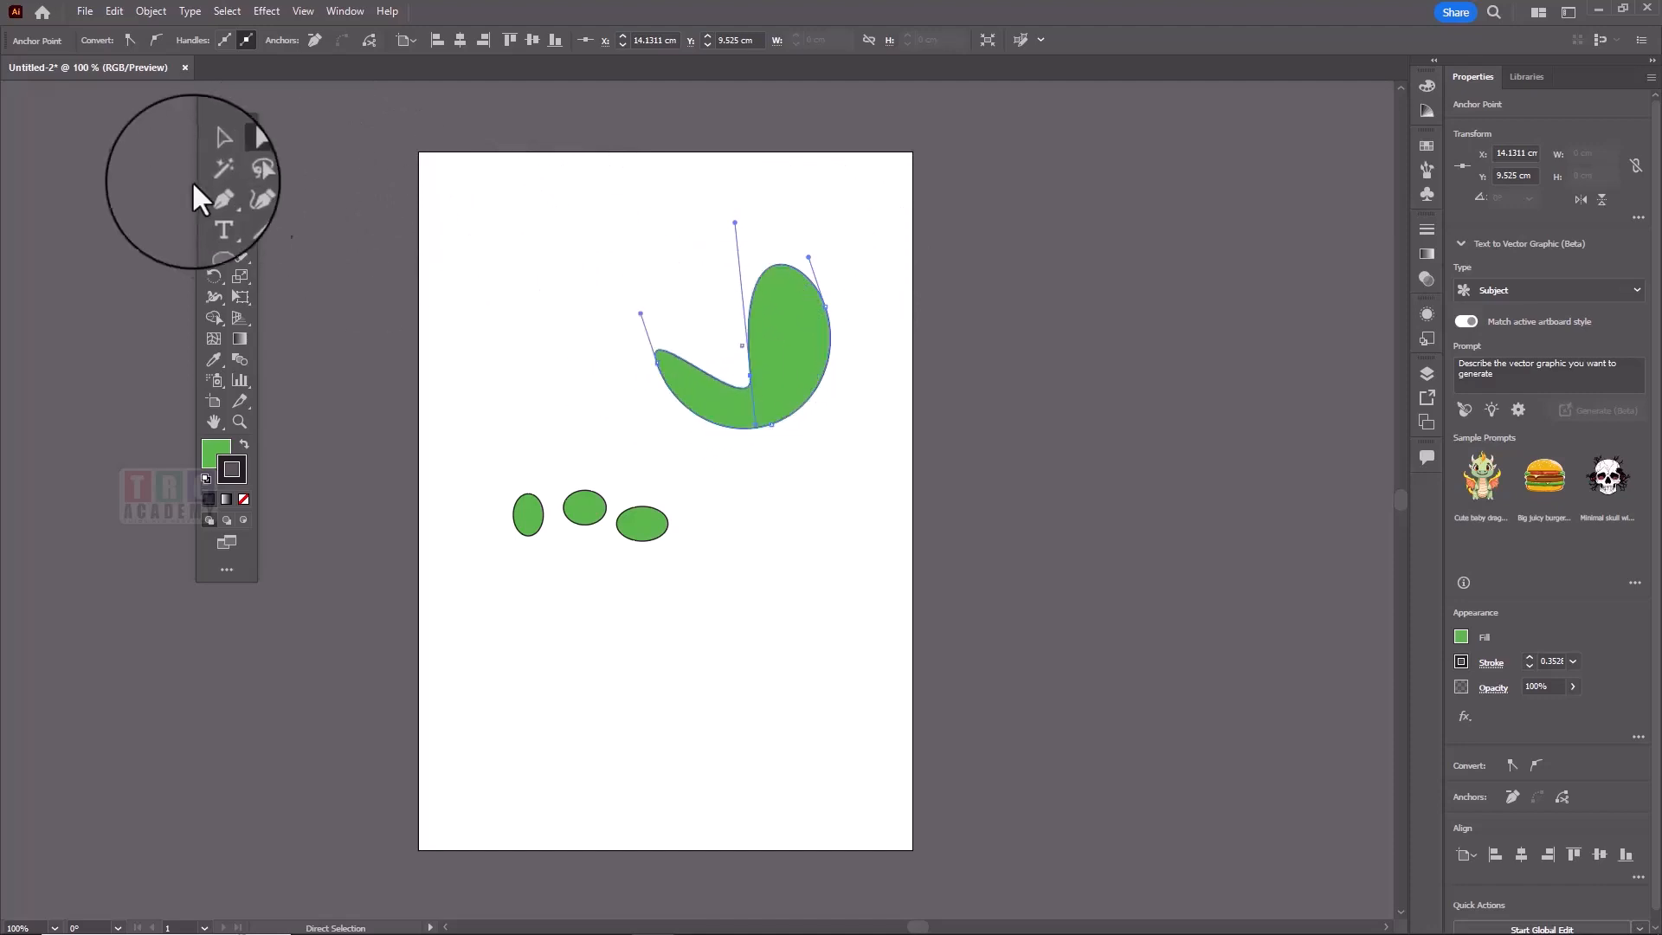
# Step: Select the shapes with the Group Selection tool and delete them all, including the remaining small green ellipse
pyautogui.moveTo(238, 144); pyautogui.dragTo(278, 166)
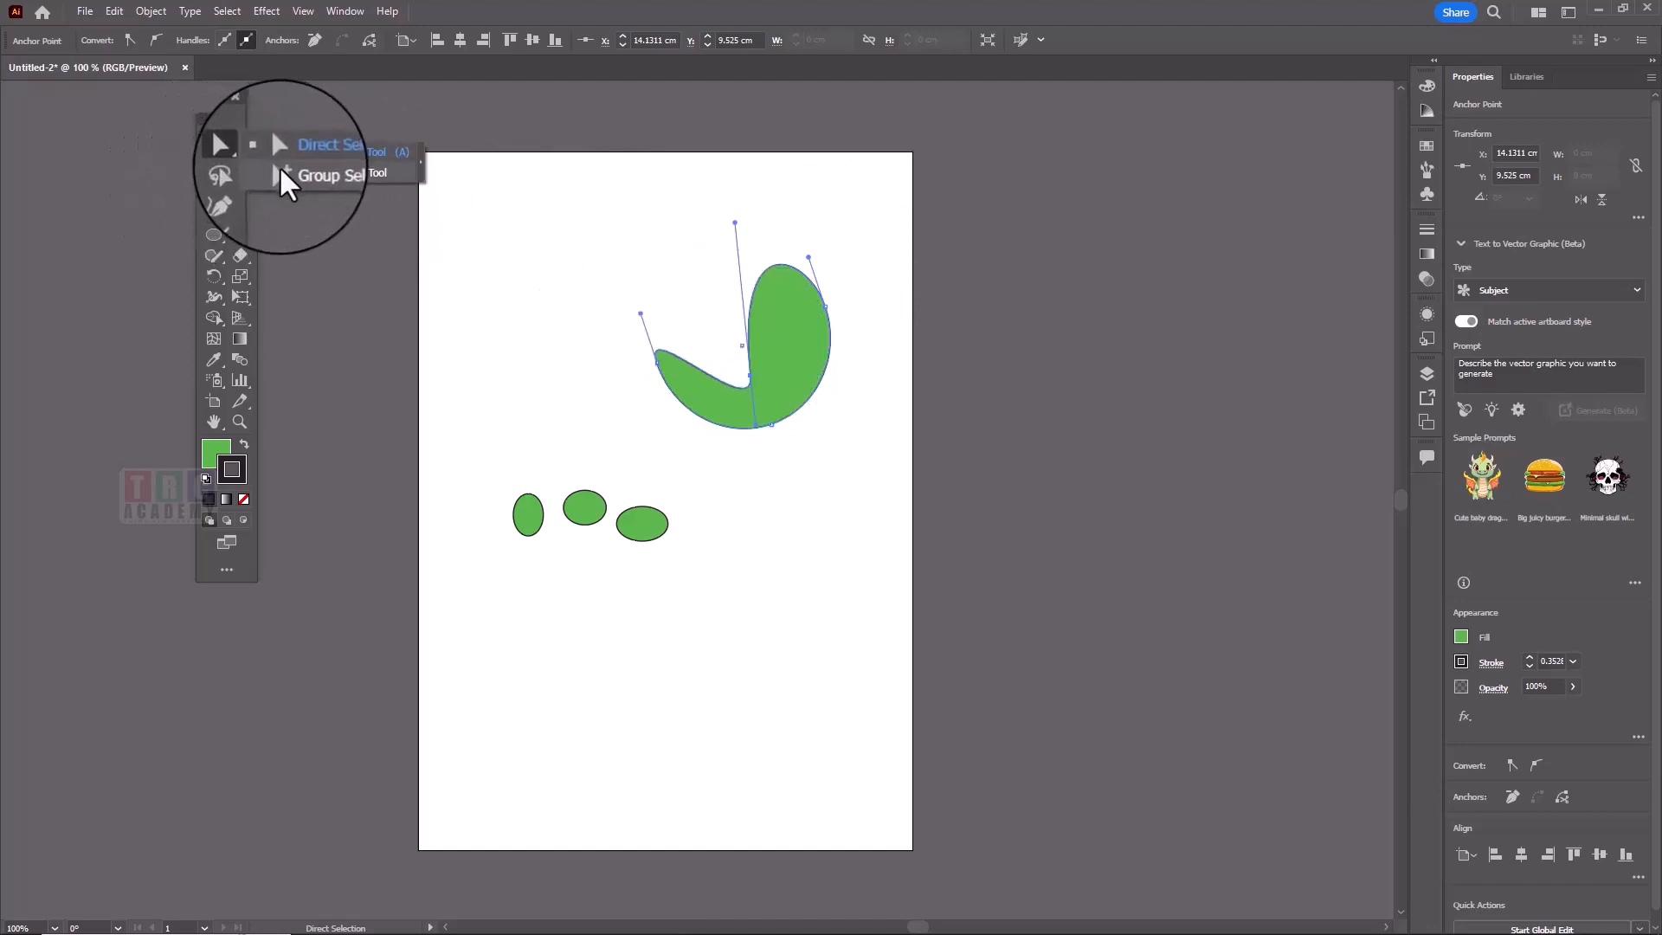
pyautogui.moveTo(605, 176); pyautogui.dragTo(892, 568)
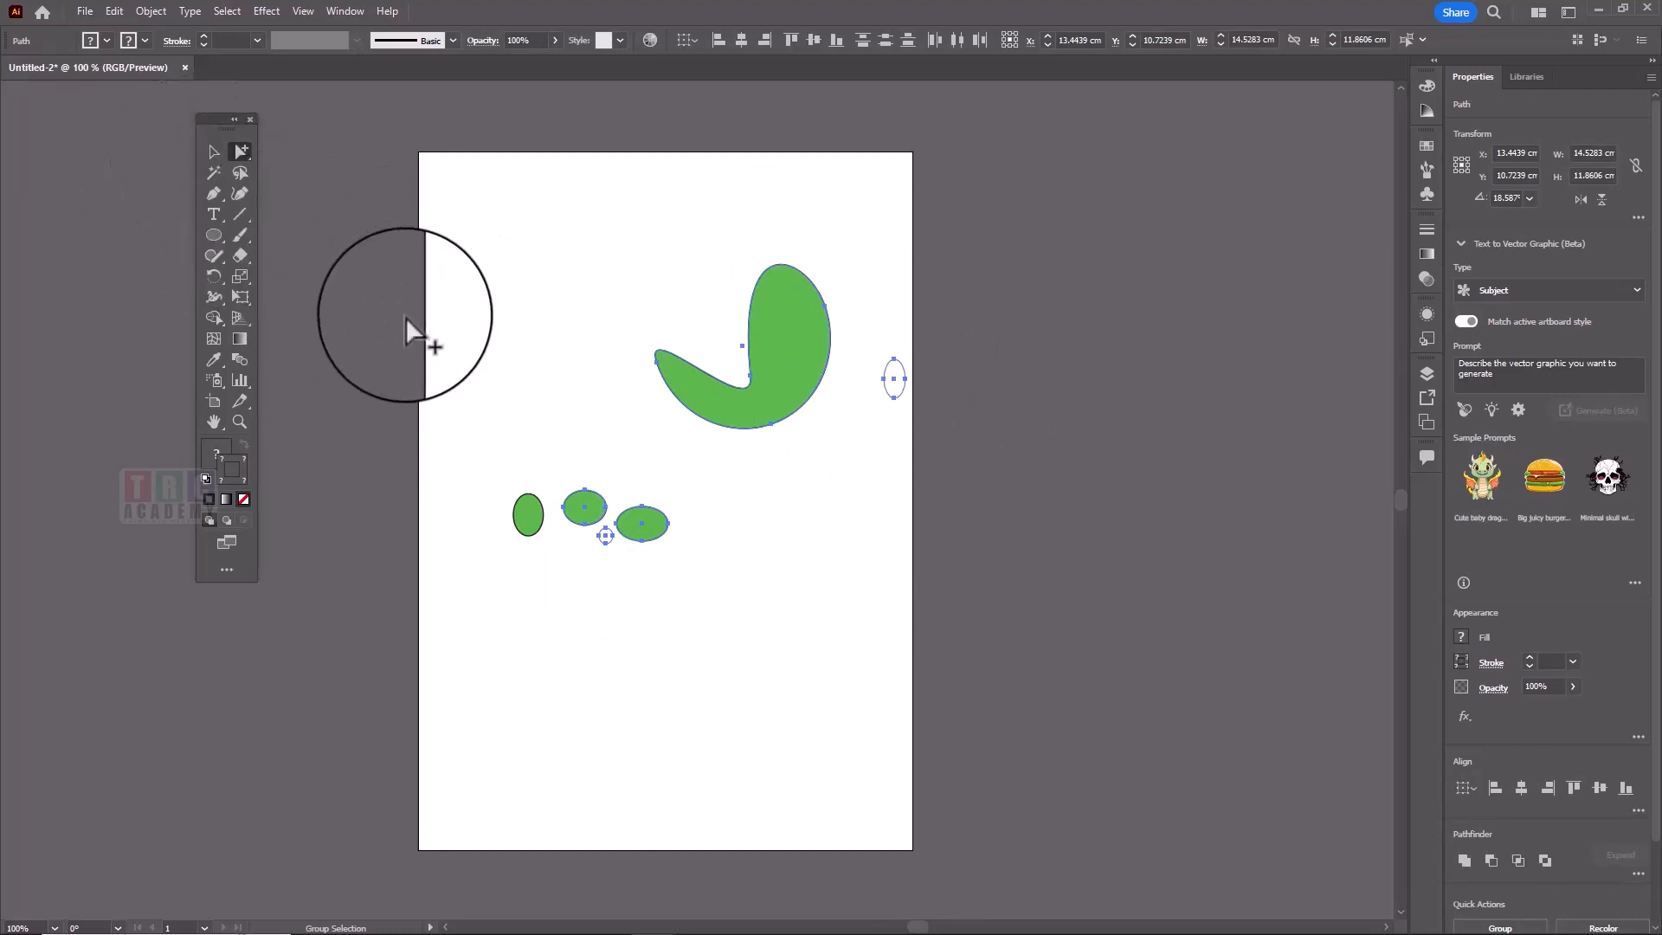
pyautogui.press('Delete')
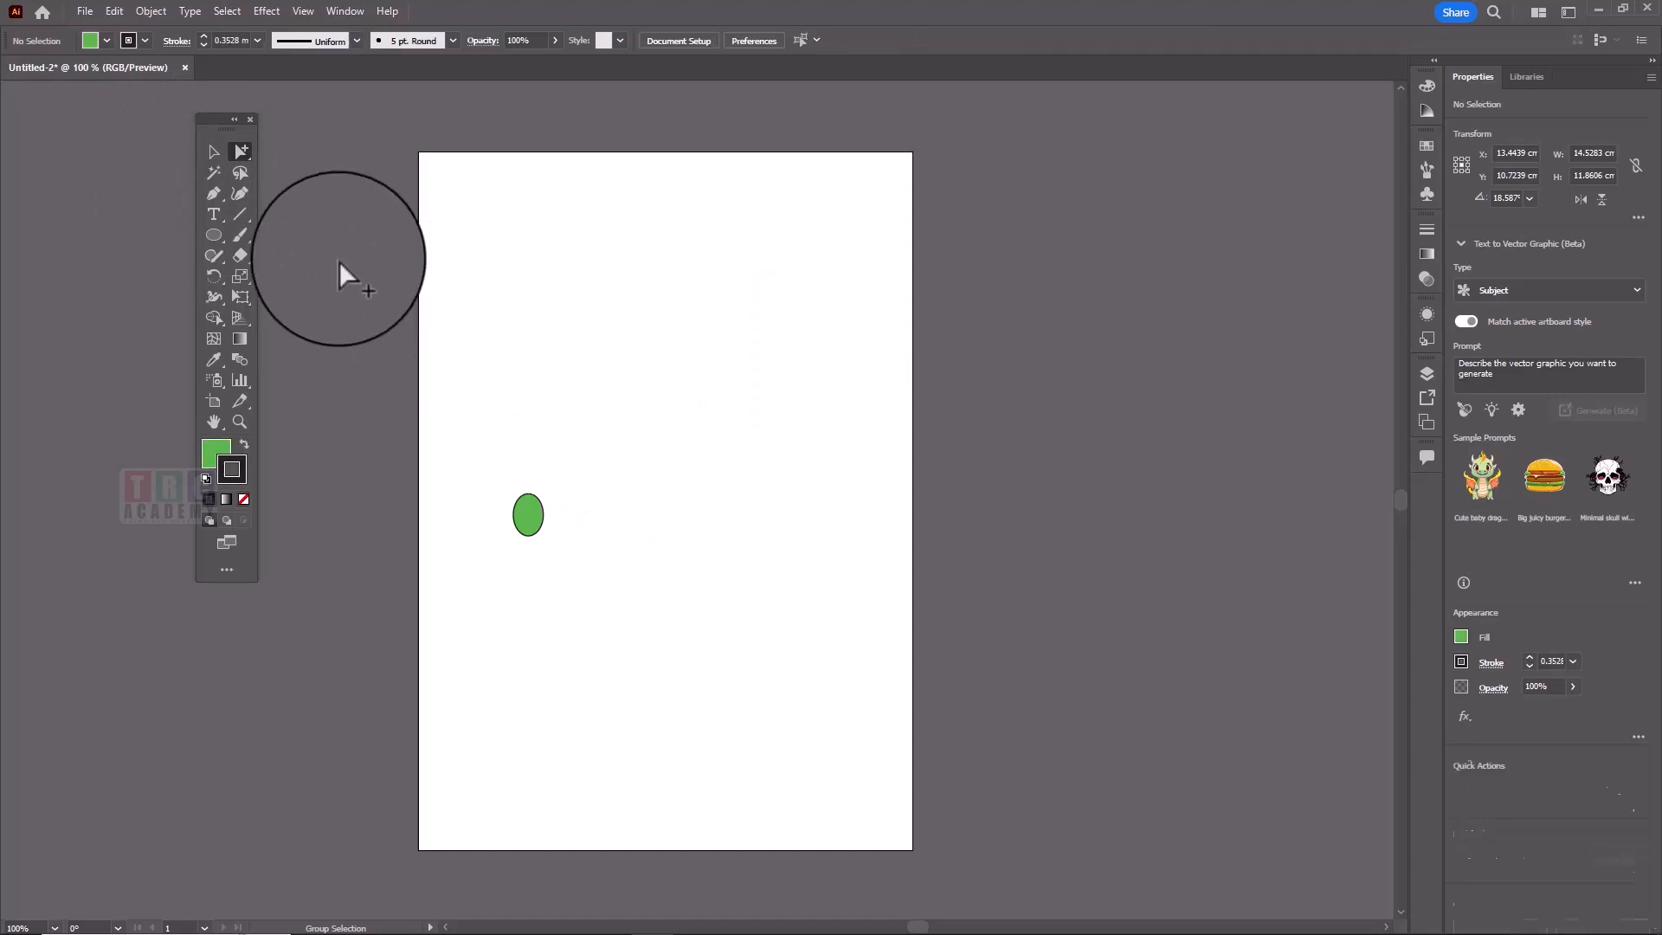
pyautogui.click(531, 532)
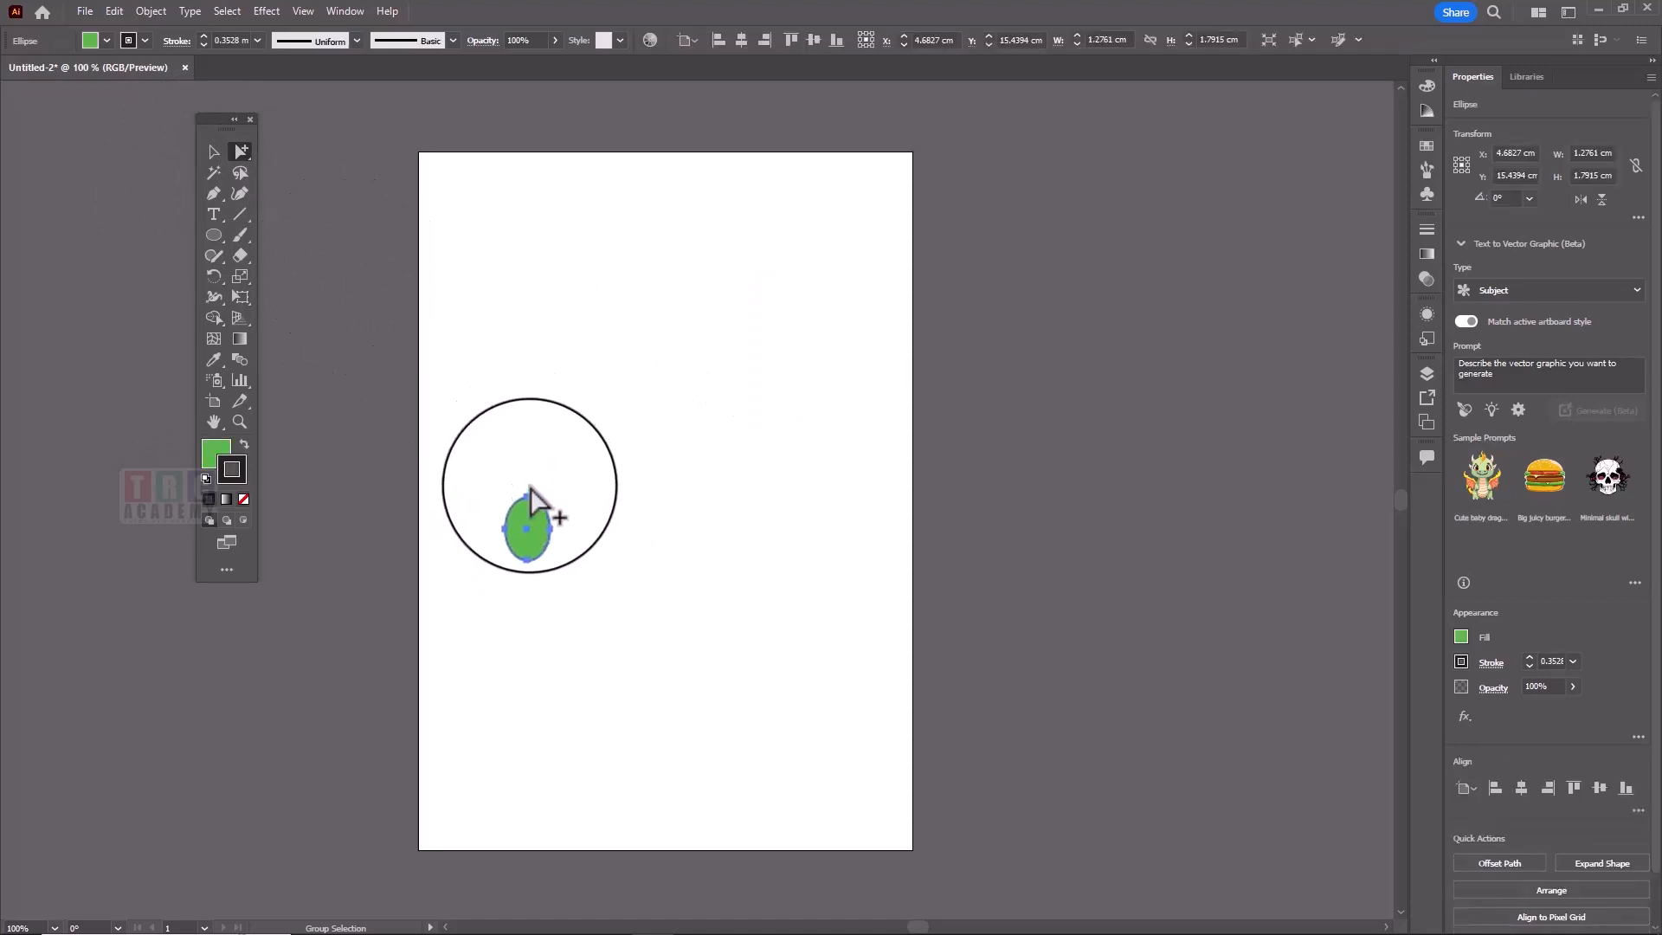
pyautogui.press('Delete')
# Step: Draw three overlapping green ellipses, the last two about 3.3 × 3 cm and 3.9 × 4.4 cm, and select all three with the Magic Wand
pyautogui.click(208, 171)
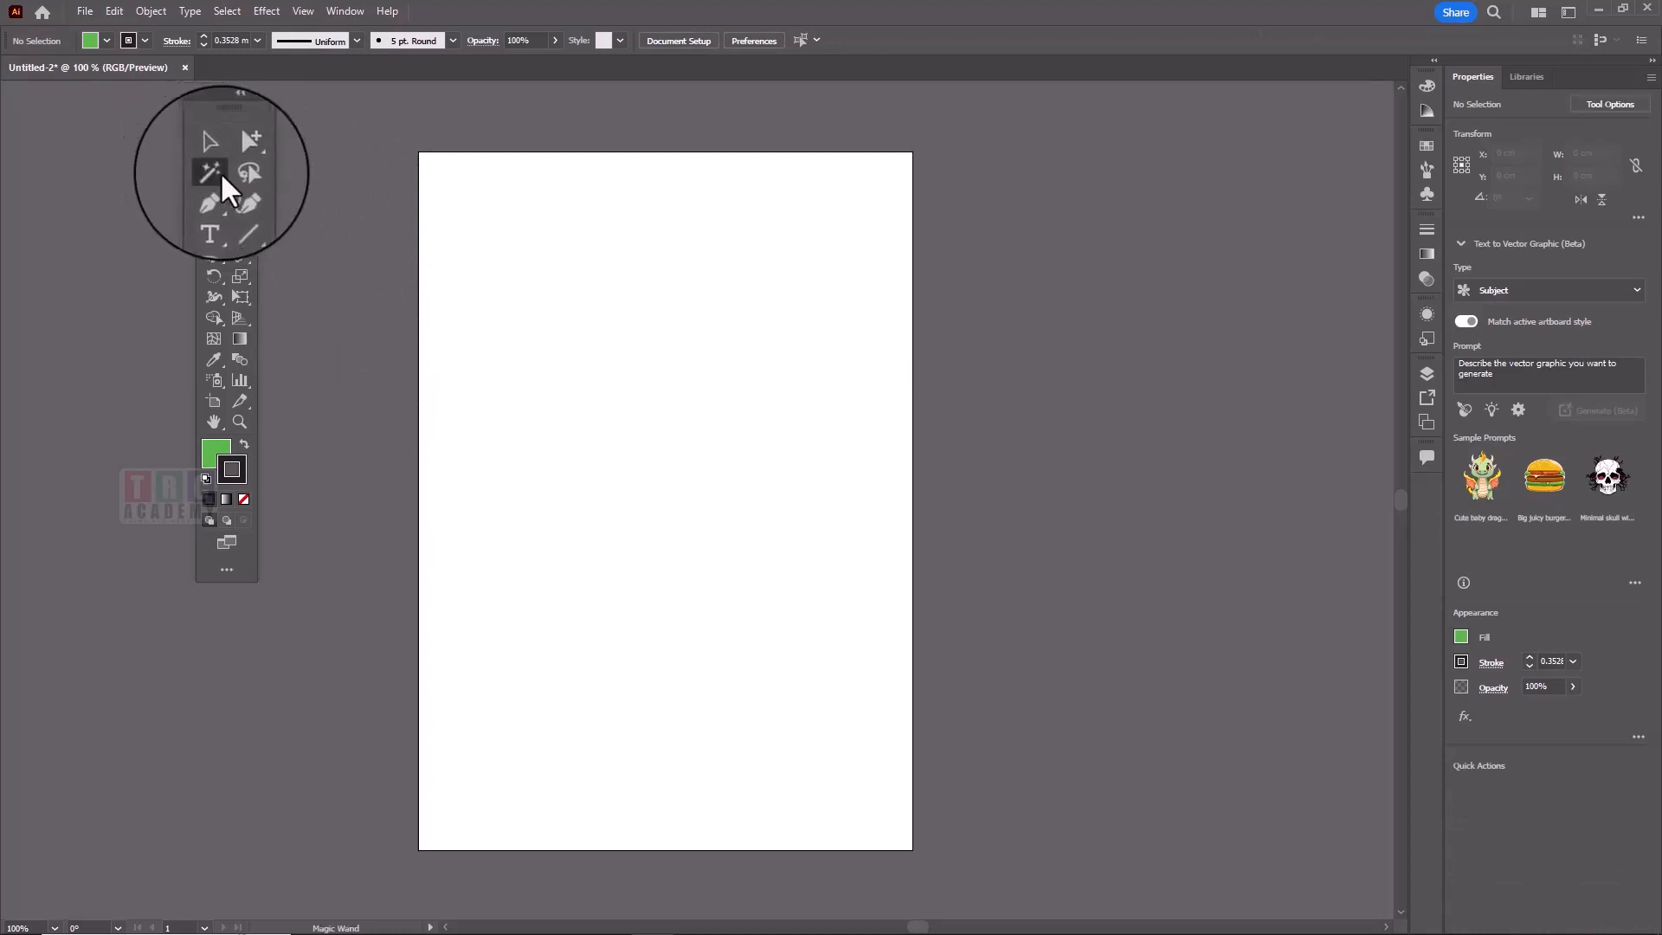
pyautogui.click(214, 234)
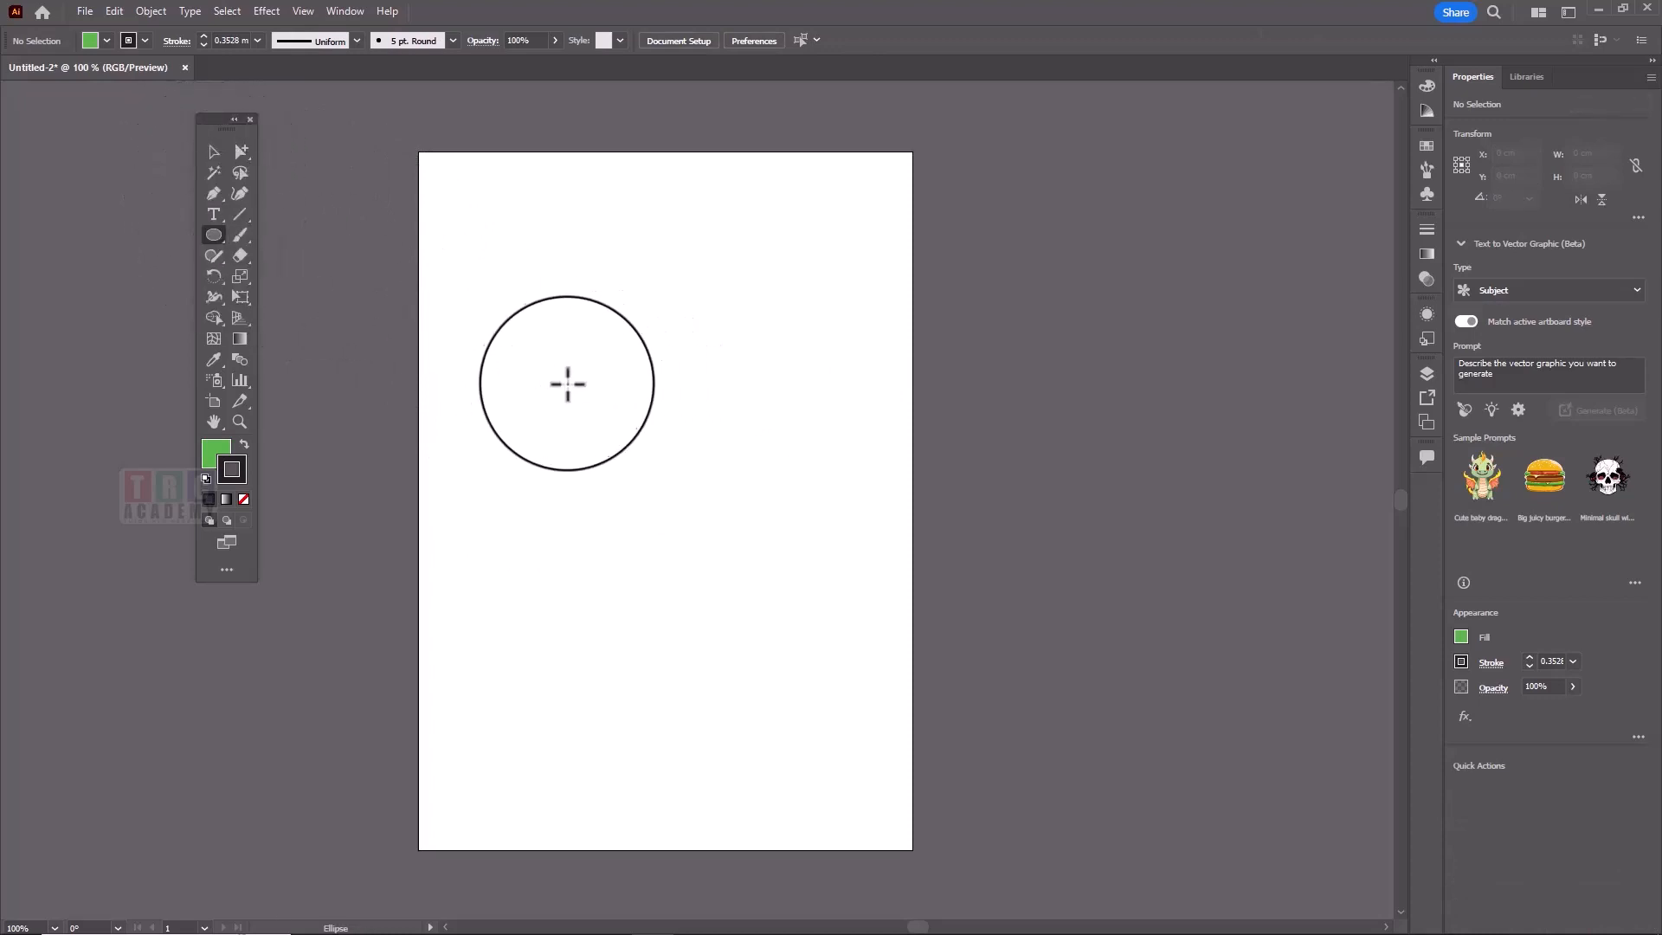
pyautogui.moveTo(549, 383); pyautogui.dragTo(663, 495)
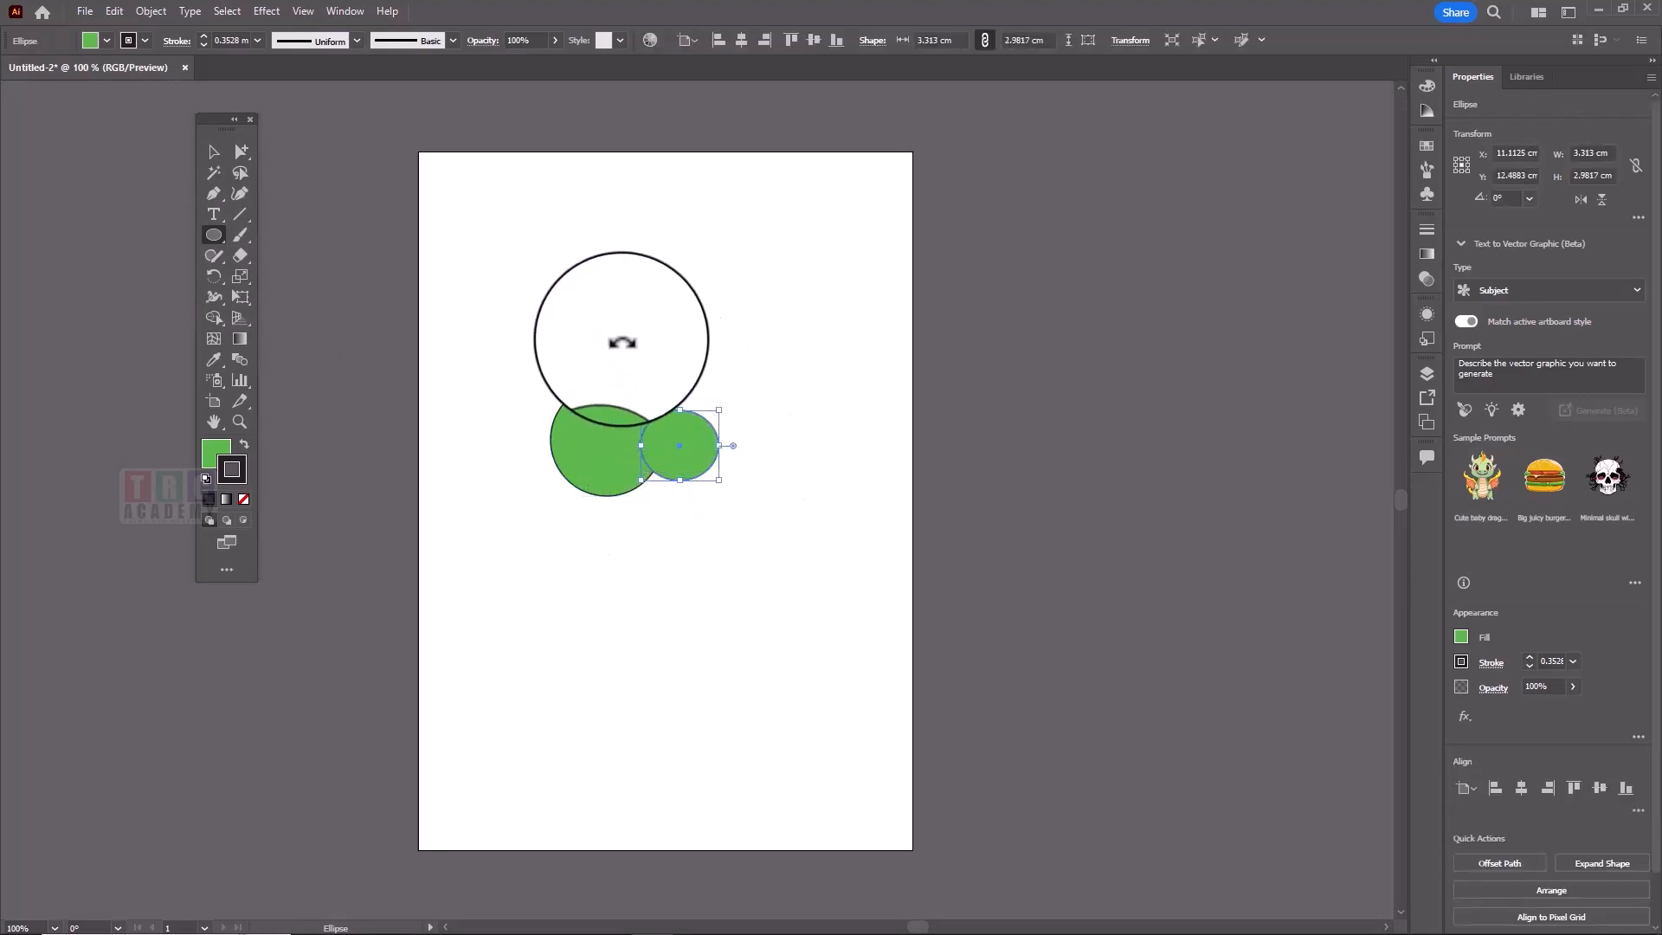
pyautogui.moveTo(622, 339); pyautogui.dragTo(714, 442)
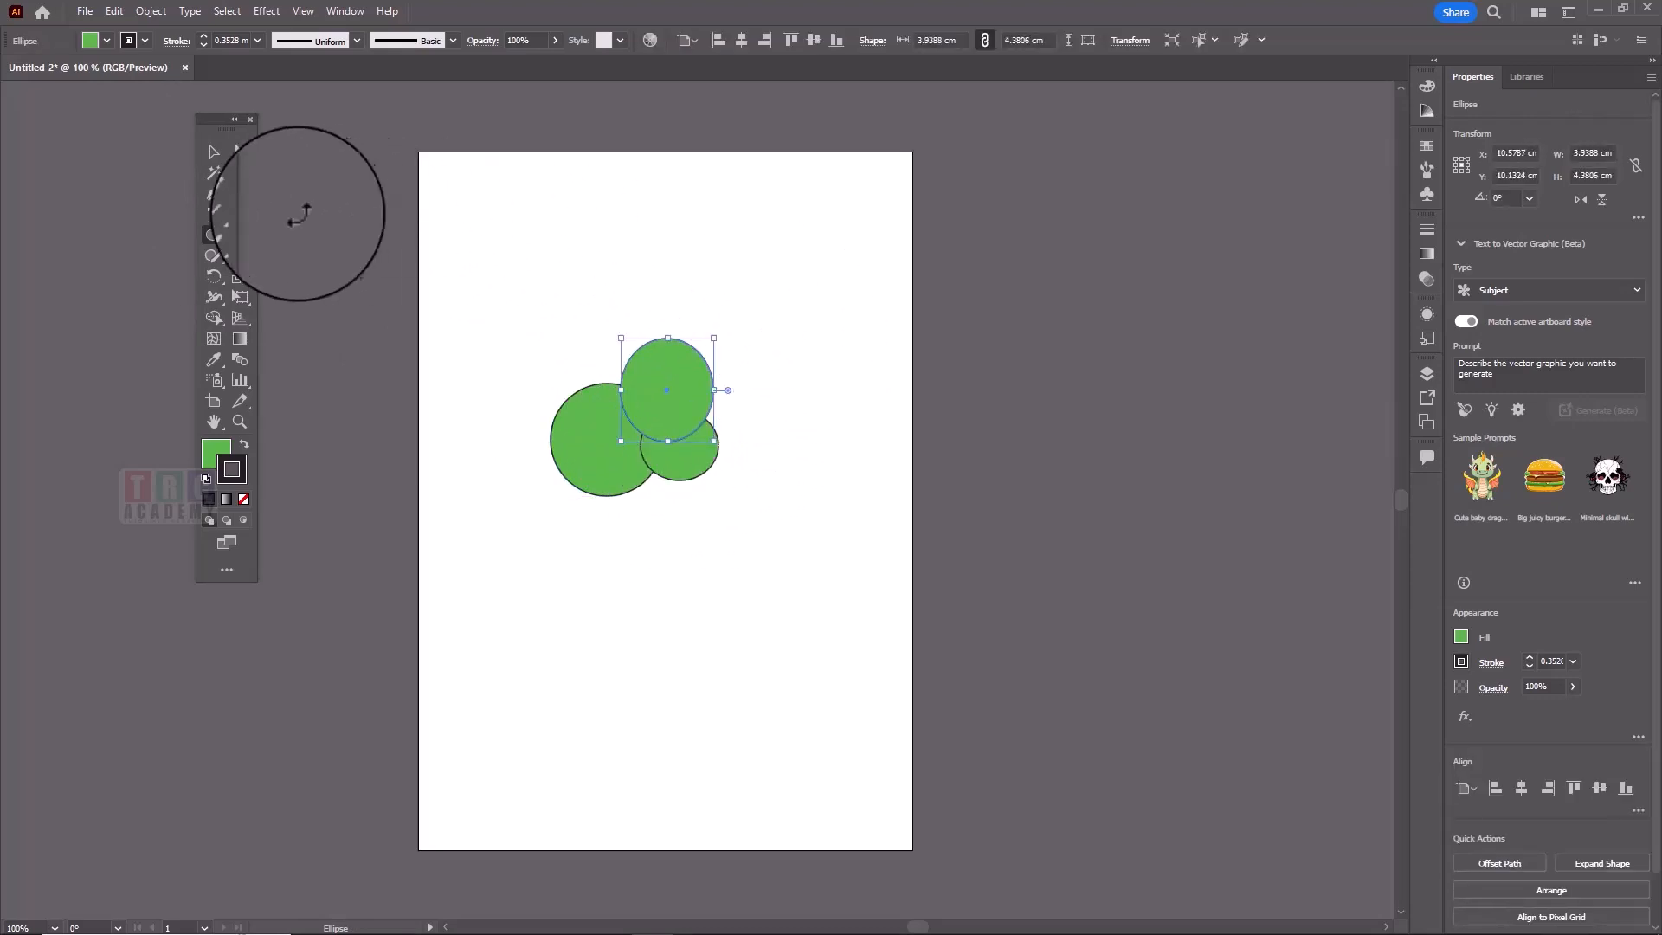
pyautogui.click(215, 170)
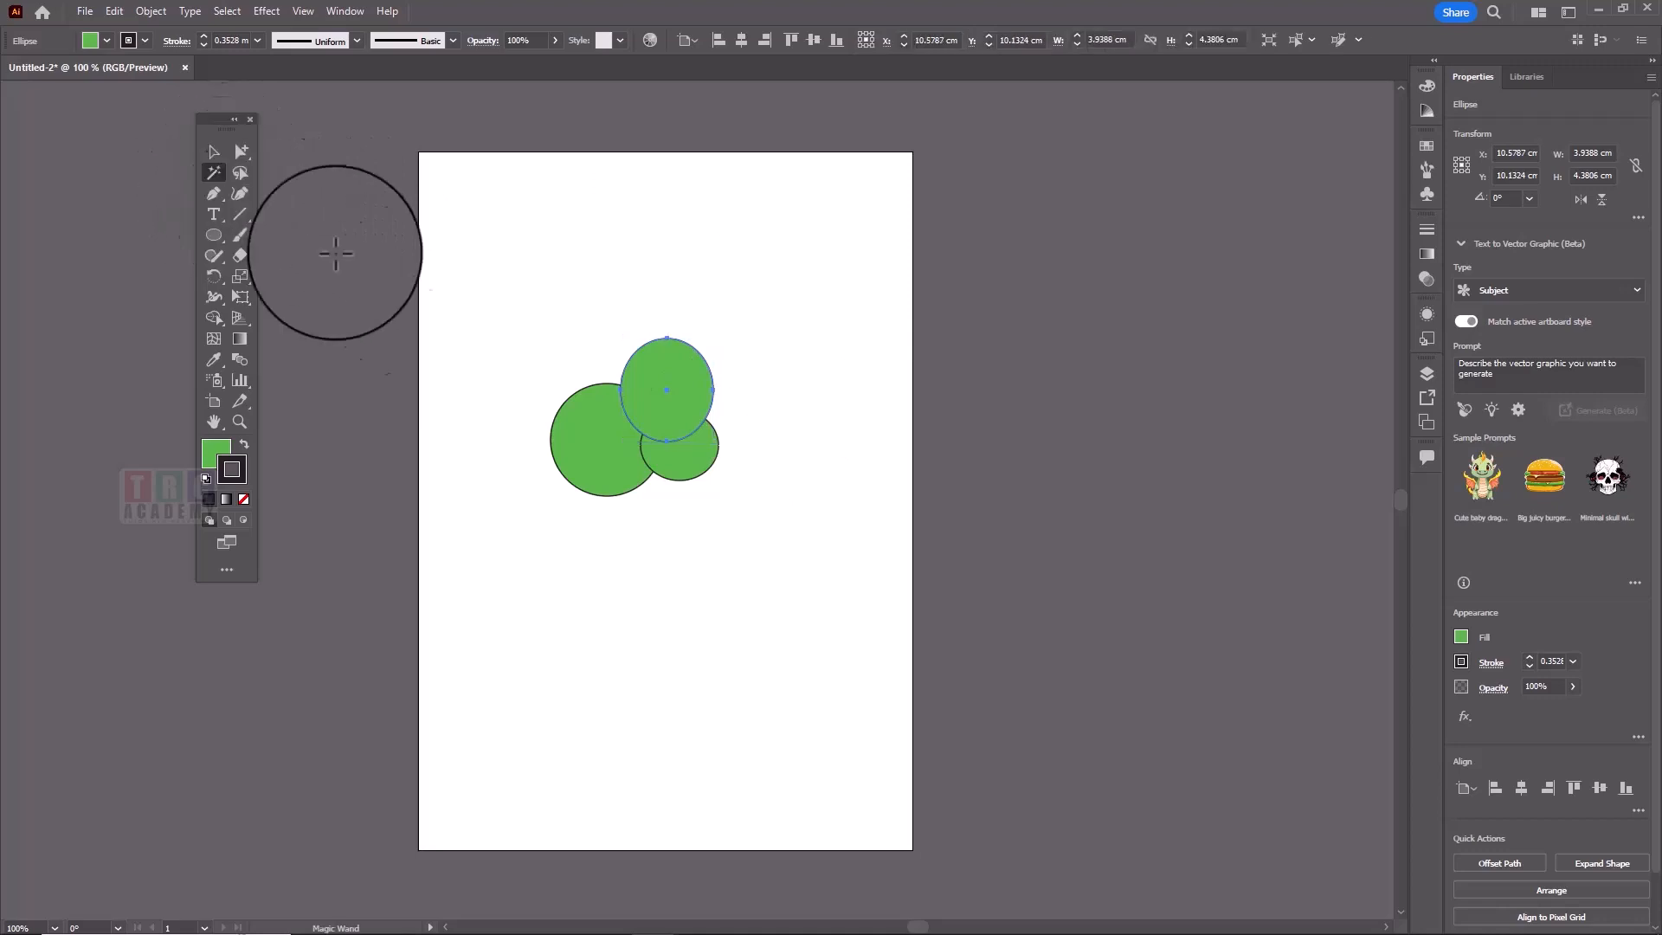
pyautogui.click(605, 401)
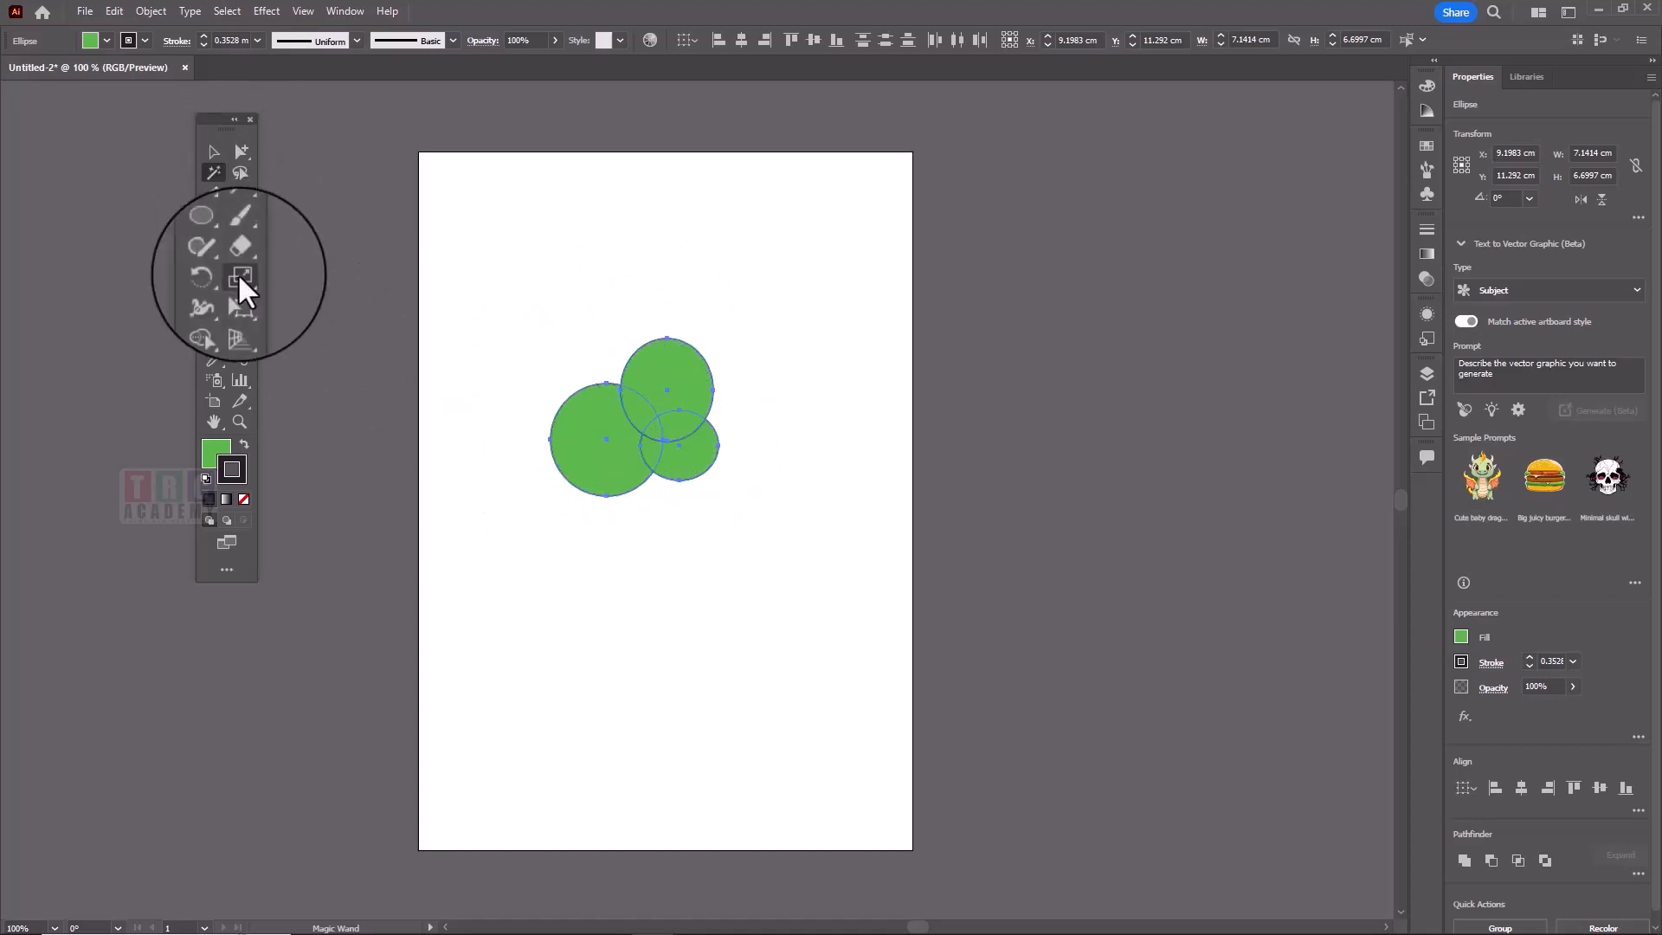
# Step: Draw an ellipse about 2.2 × 2.5 cm below the green ones and fill it with purple #A948B7
pyautogui.click(214, 236)
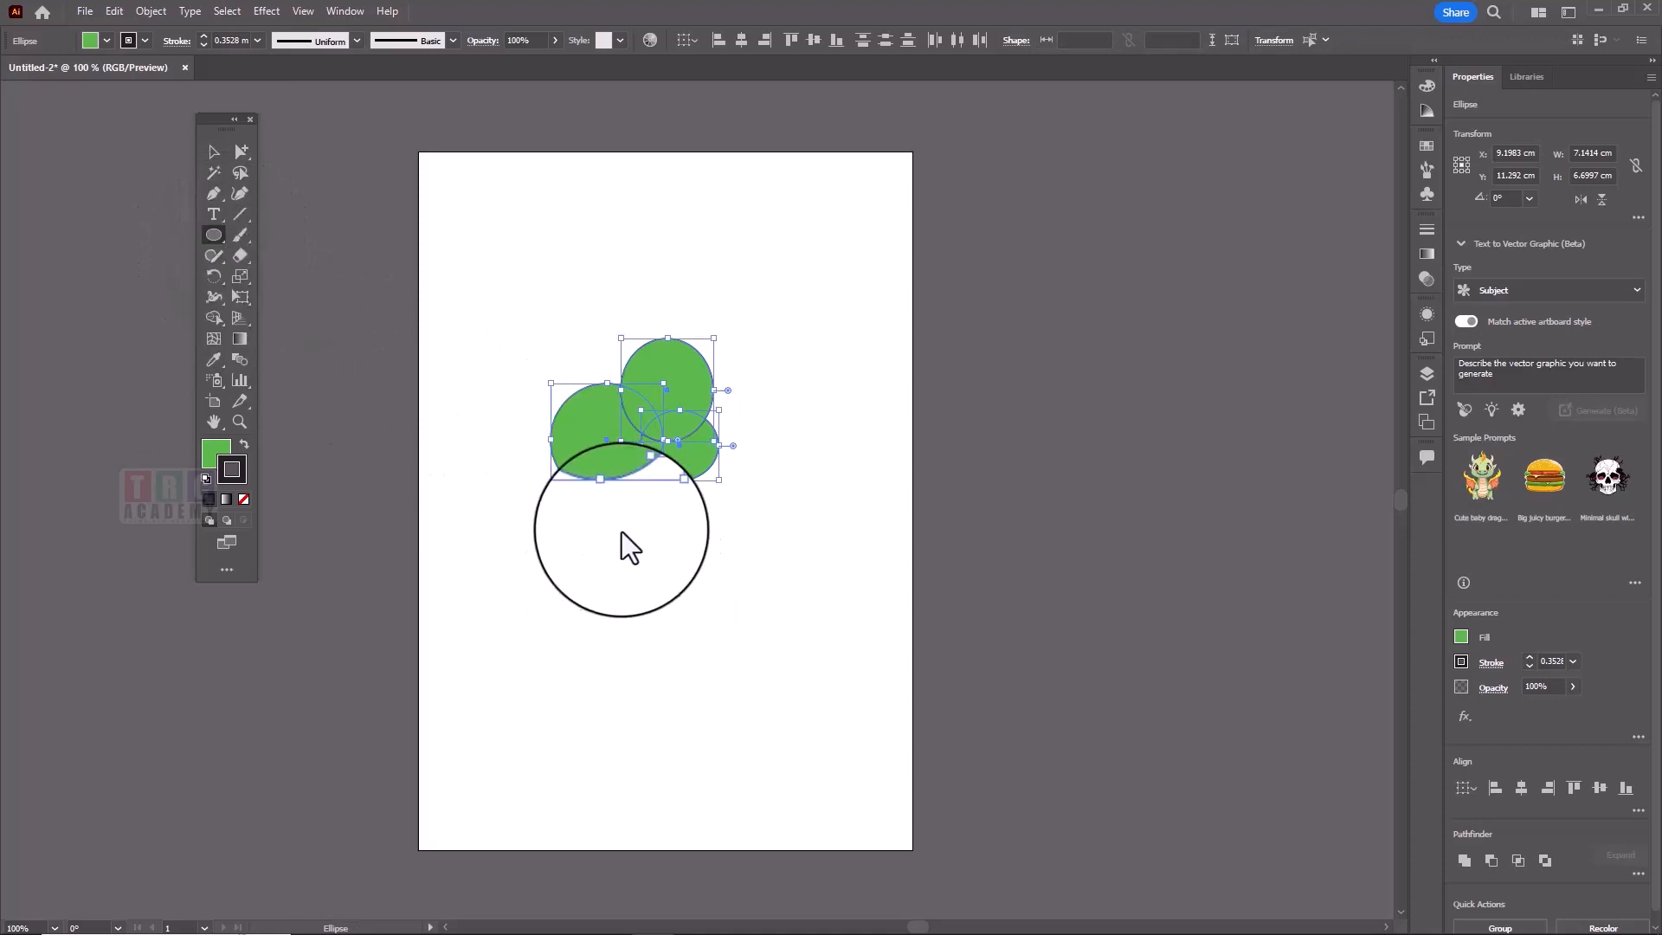
pyautogui.moveTo(625, 526); pyautogui.dragTo(679, 584)
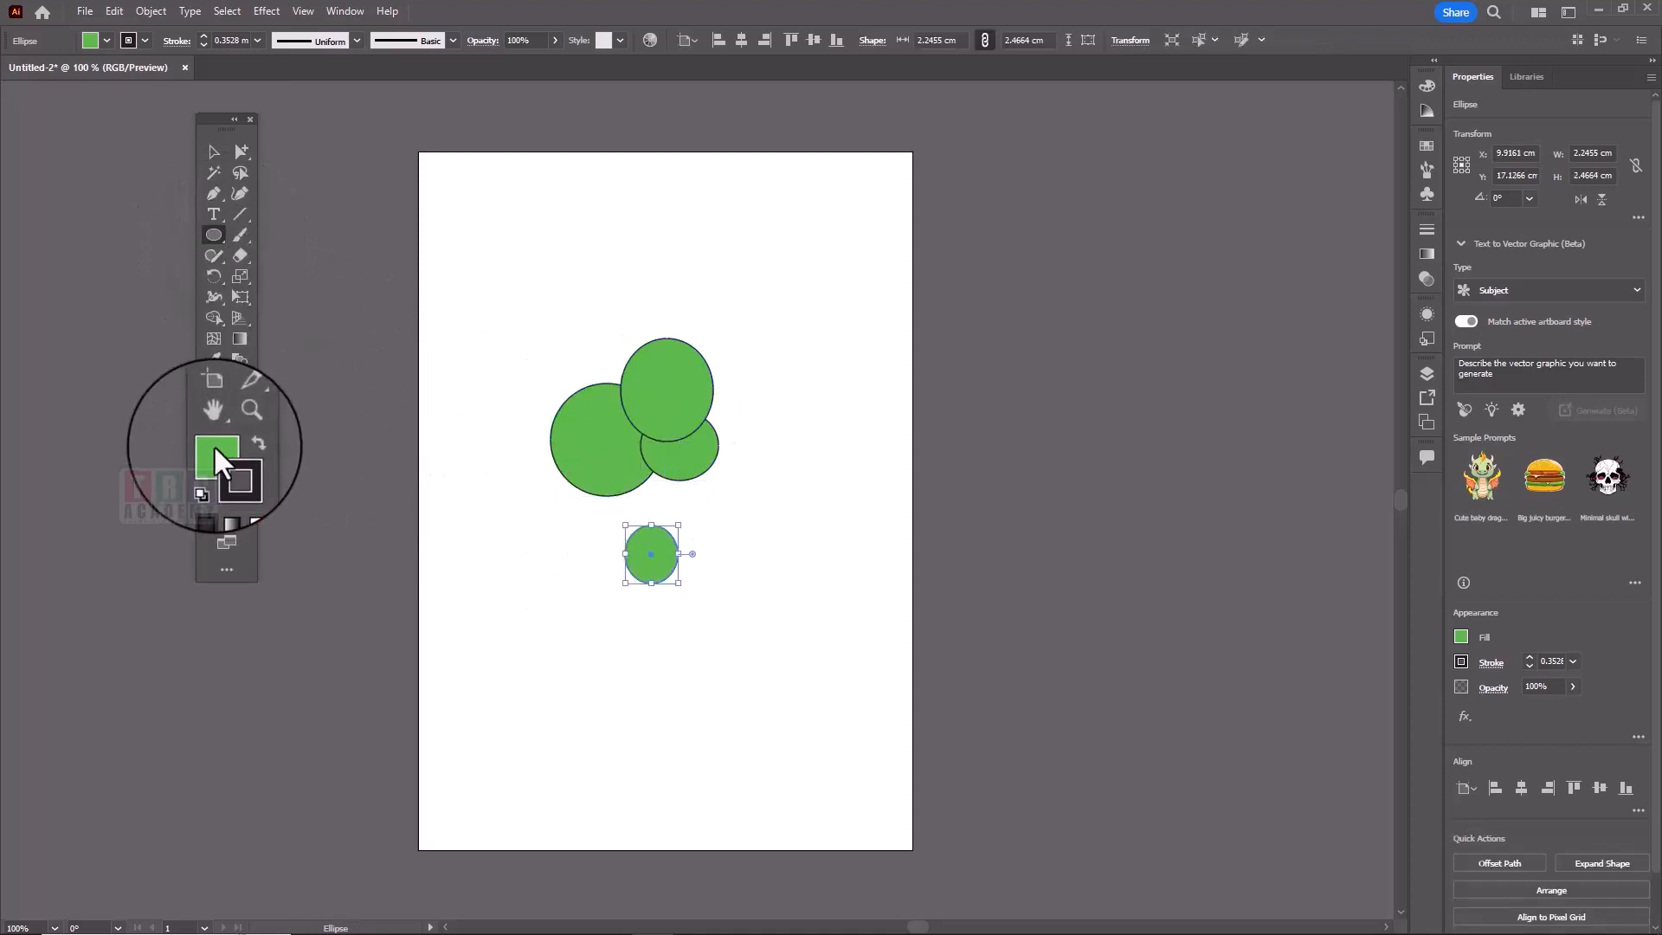
pyautogui.doubleClick(213, 444)
pyautogui.click(737, 407)
pyautogui.click(850, 387)
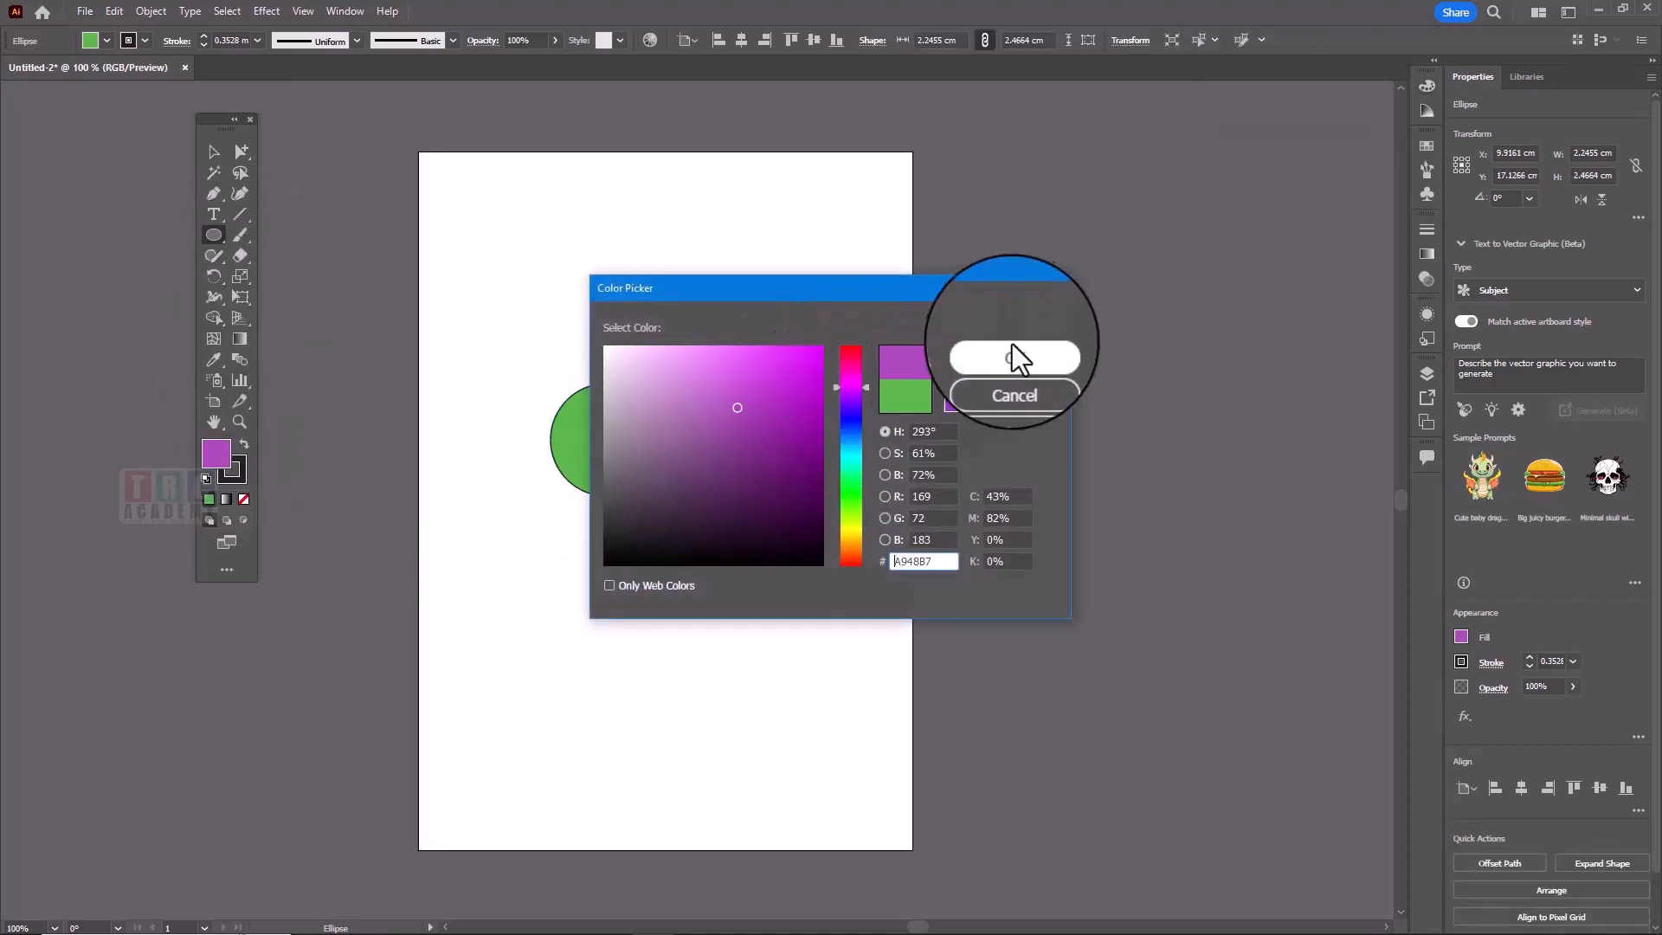
pyautogui.click(1010, 355)
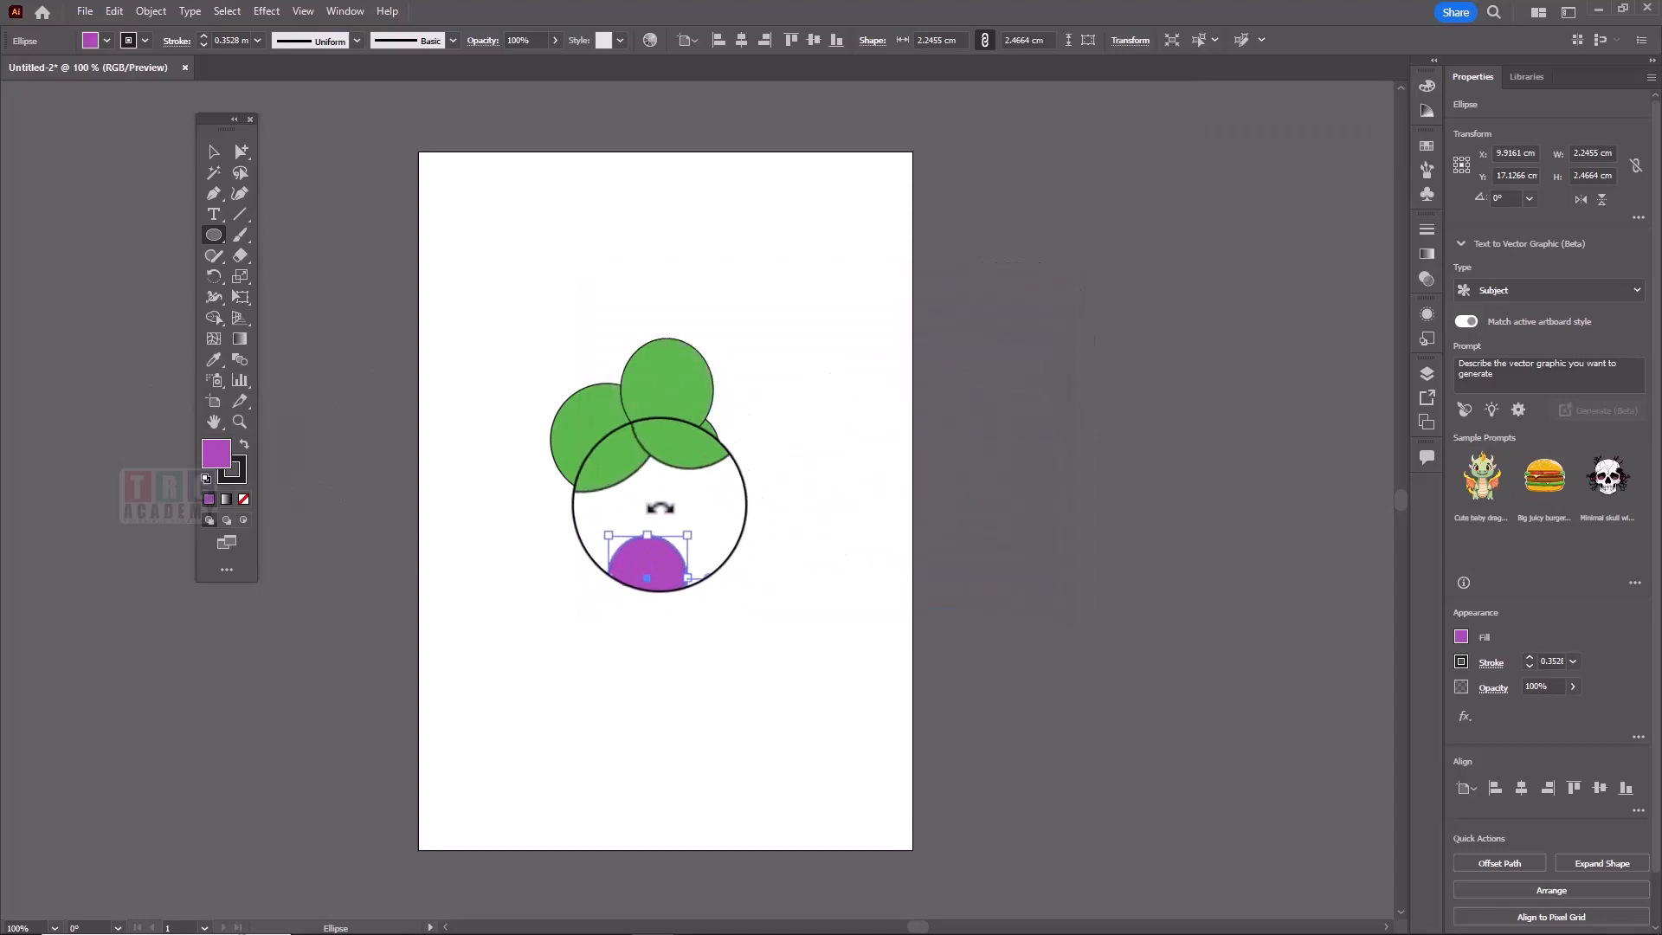
# Step: Draw a second purple ellipse about 2.7 × 2.5 cm and move both purple ellipses onto the edges of the green group
pyautogui.moveTo(660, 505); pyautogui.dragTo(721, 564)
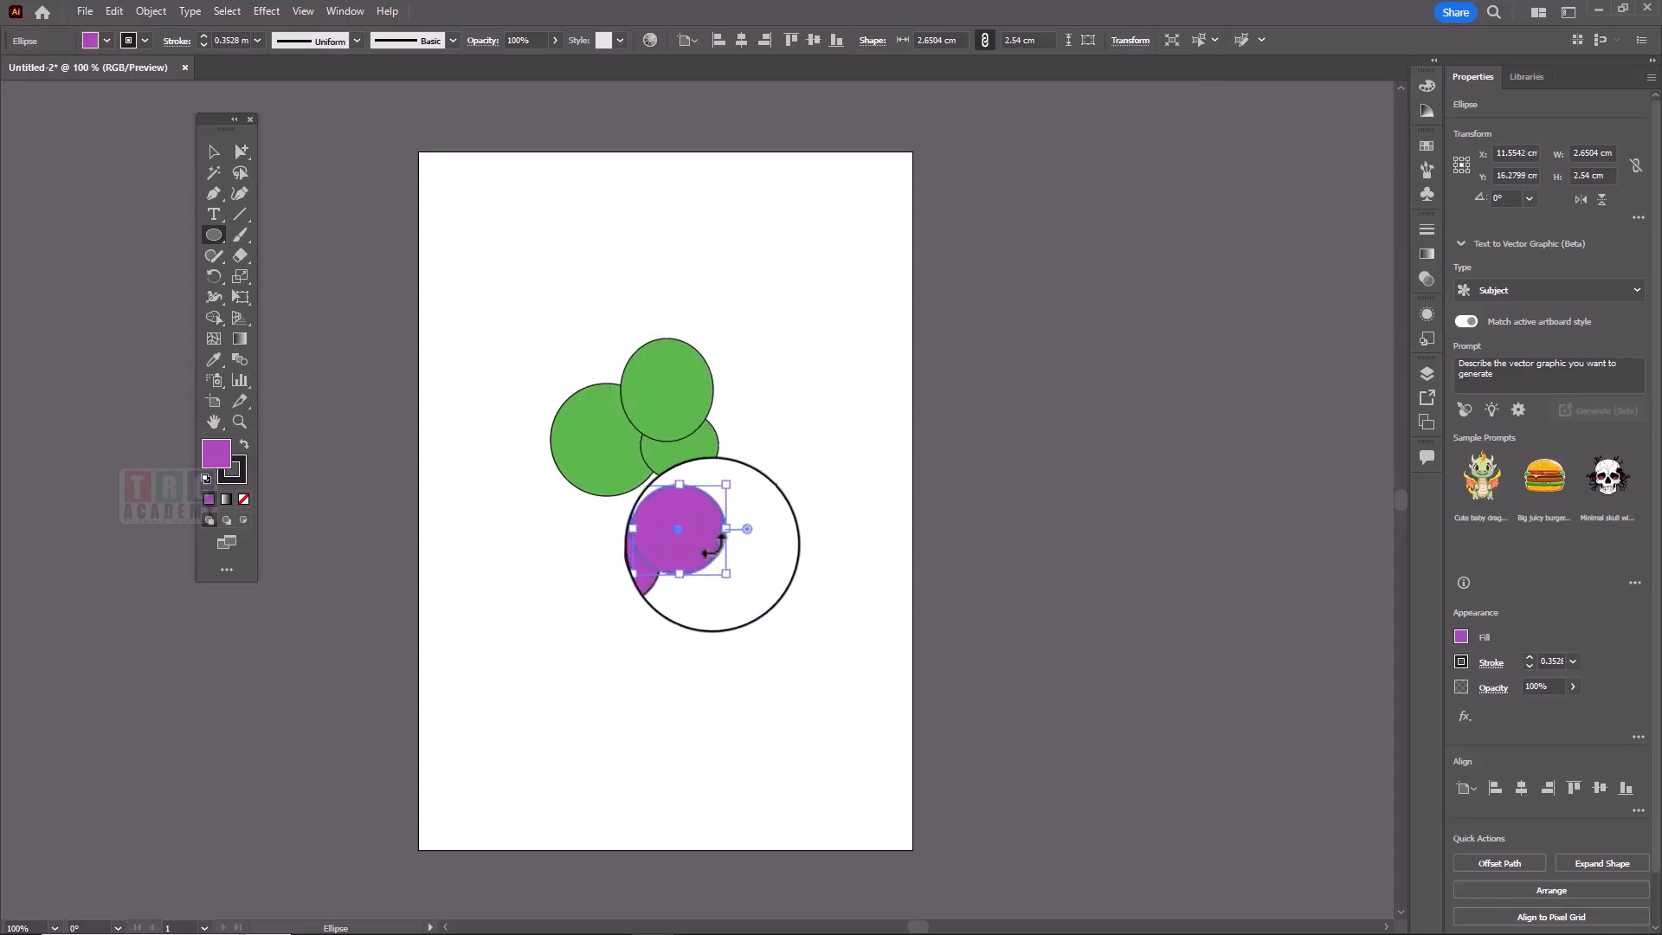
pyautogui.click(213, 151)
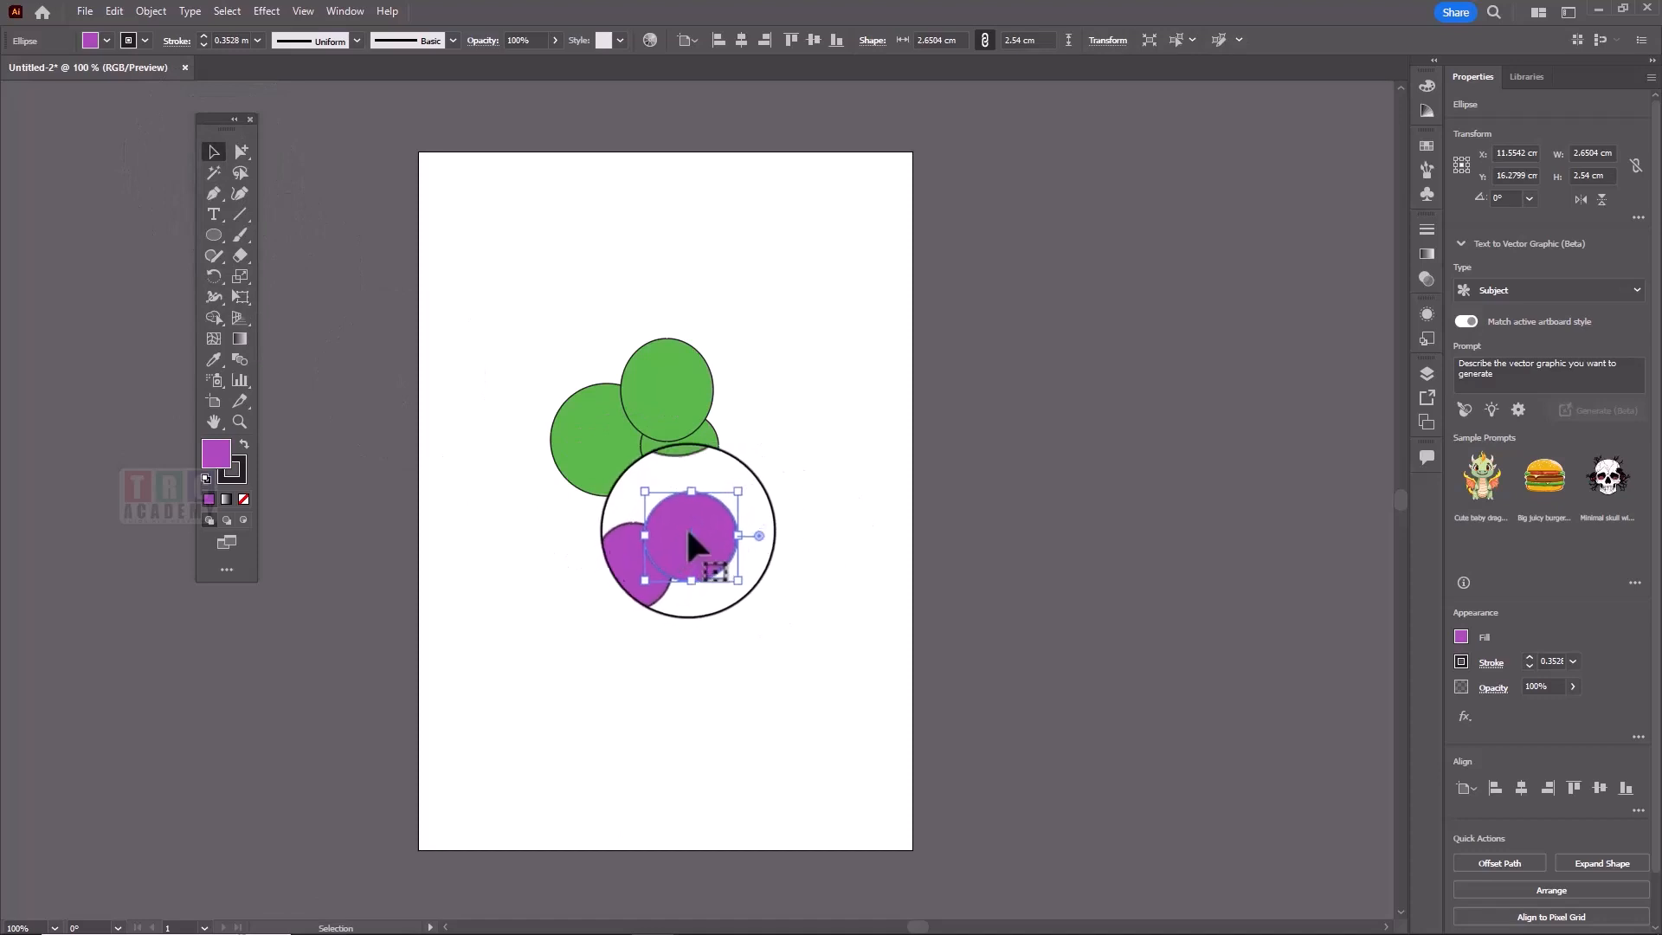
pyautogui.moveTo(687, 531); pyautogui.dragTo(722, 398)
pyautogui.moveTo(649, 554); pyautogui.dragTo(658, 495)
# Step: Select both purple ellipses by color with the Magic Wand, and switch the selection to the green ellipses
pyautogui.click(213, 172)
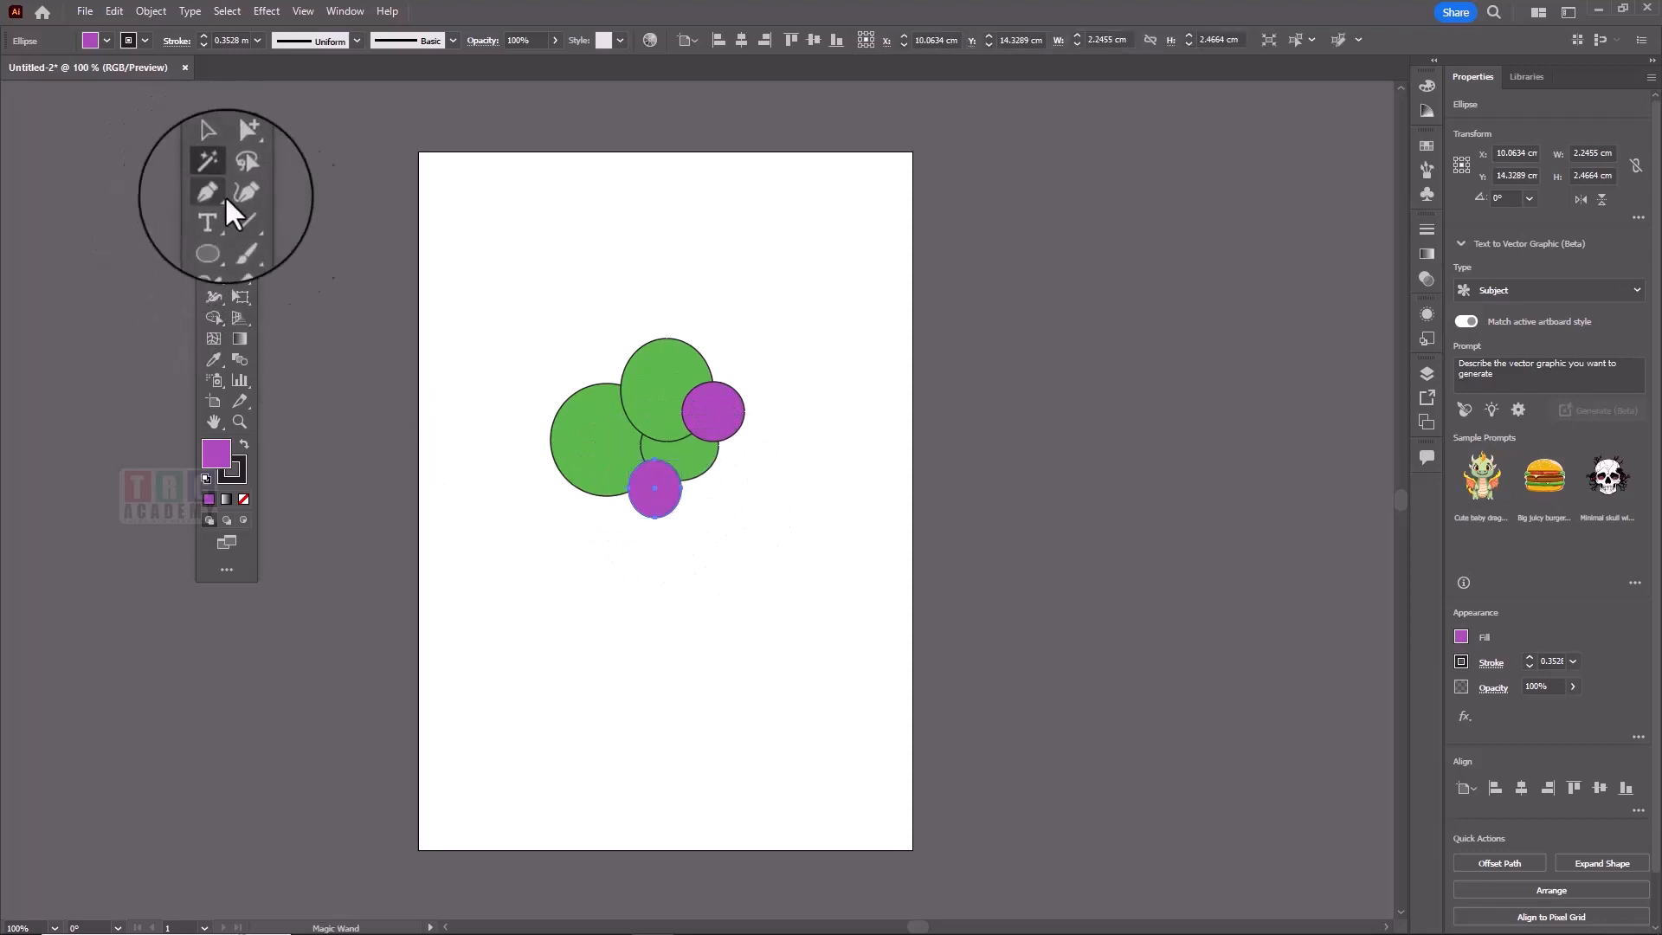
pyautogui.click(661, 476)
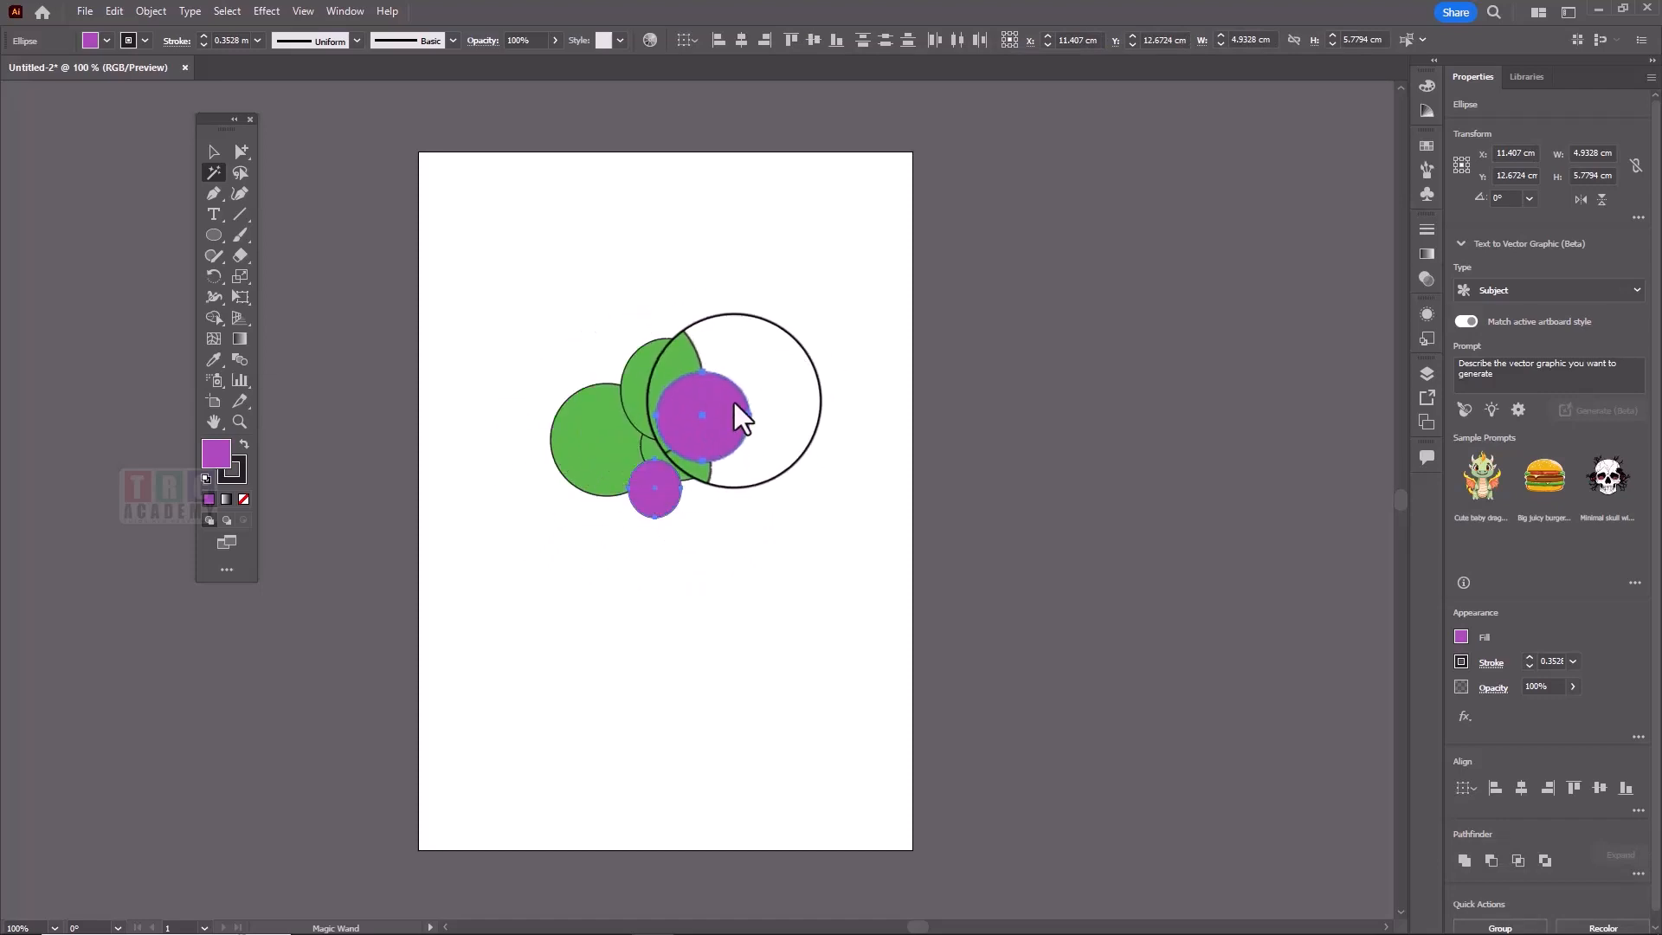
pyautogui.click(649, 356)
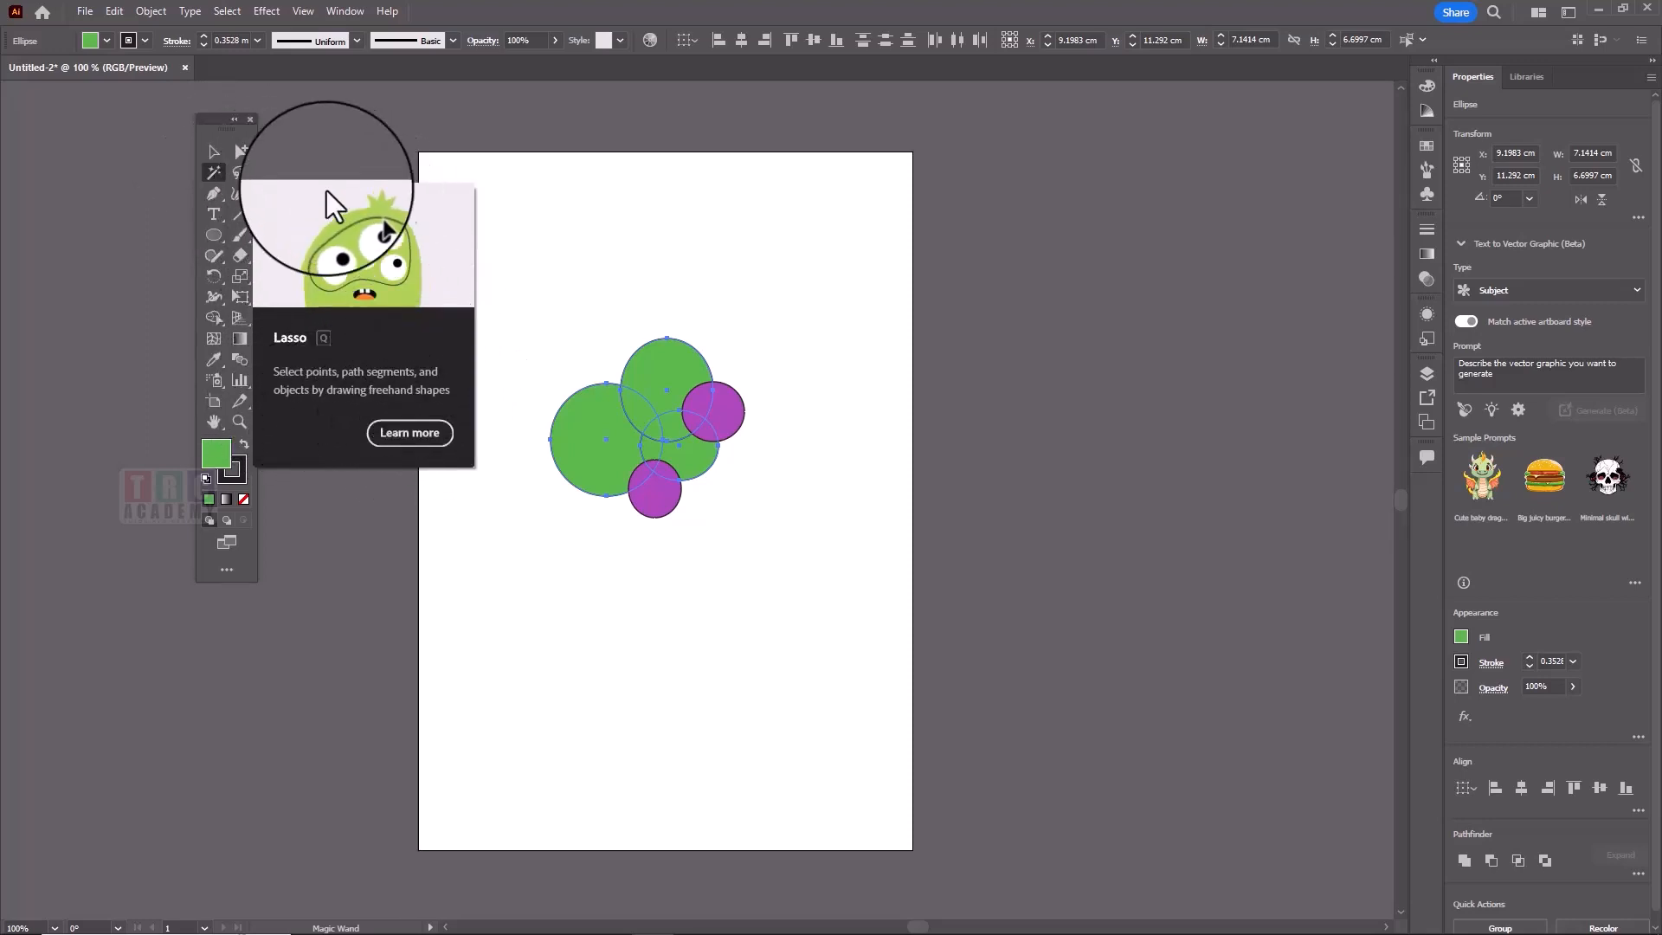
# Step: Lasso around the upper edge of the large green ellipse to select its anchor points
pyautogui.click(242, 172)
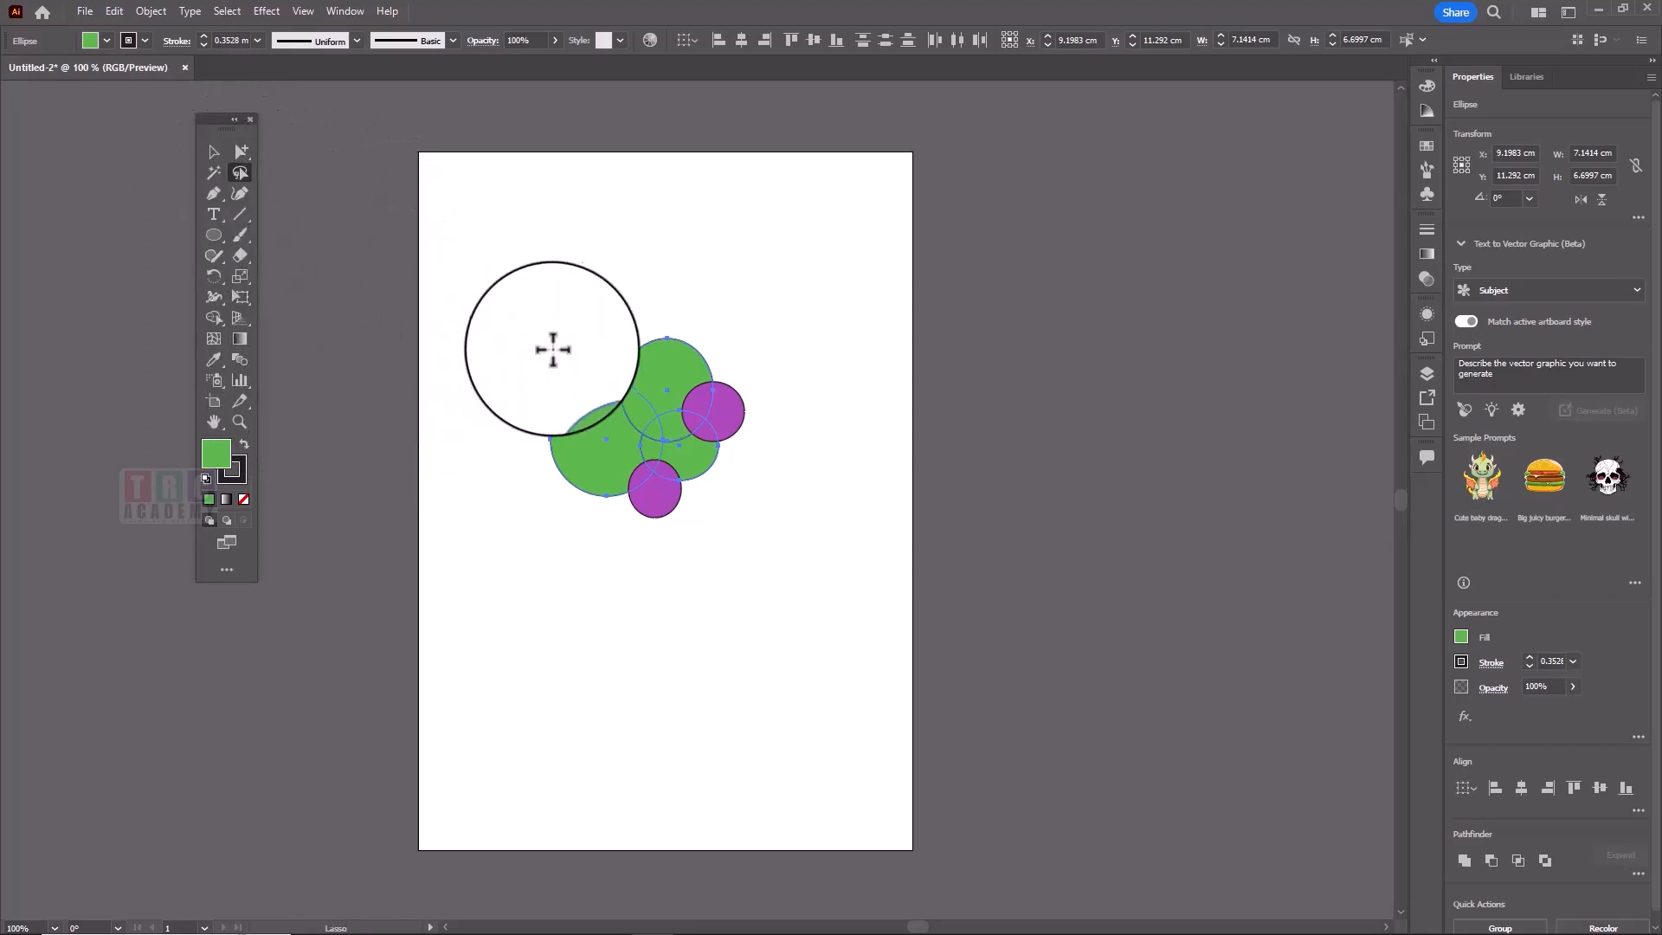
pyautogui.moveTo(578, 322)
pyautogui.mouseDown()
pyautogui.moveTo(509, 438)
pyautogui.moveTo(523, 511)
pyautogui.moveTo(633, 553)
pyautogui.moveTo(733, 506)
pyautogui.moveTo(775, 400)
pyautogui.moveTo(694, 304)
pyautogui.moveTo(636, 304)
pyautogui.moveTo(566, 344)
pyautogui.moveTo(574, 363)
pyautogui.moveTo(625, 340)
pyautogui.moveTo(571, 391)
pyautogui.moveTo(762, 453)
pyautogui.moveTo(578, 367)
pyautogui.moveTo(711, 410)
pyautogui.moveTo(721, 445)
pyautogui.moveTo(635, 480)
pyautogui.moveTo(559, 415)
pyautogui.moveTo(525, 353)
pyautogui.moveTo(603, 393)
pyautogui.moveTo(624, 444)
pyautogui.moveTo(620, 530)
pyautogui.moveTo(594, 545)
pyautogui.moveTo(529, 474)
pyautogui.moveTo(518, 347)
pyautogui.moveTo(585, 367)
pyautogui.moveTo(572, 408)
pyautogui.moveTo(593, 382)
pyautogui.moveTo(625, 510)
pyautogui.moveTo(615, 541)
pyautogui.moveTo(530, 394)
pyautogui.mouseUp()
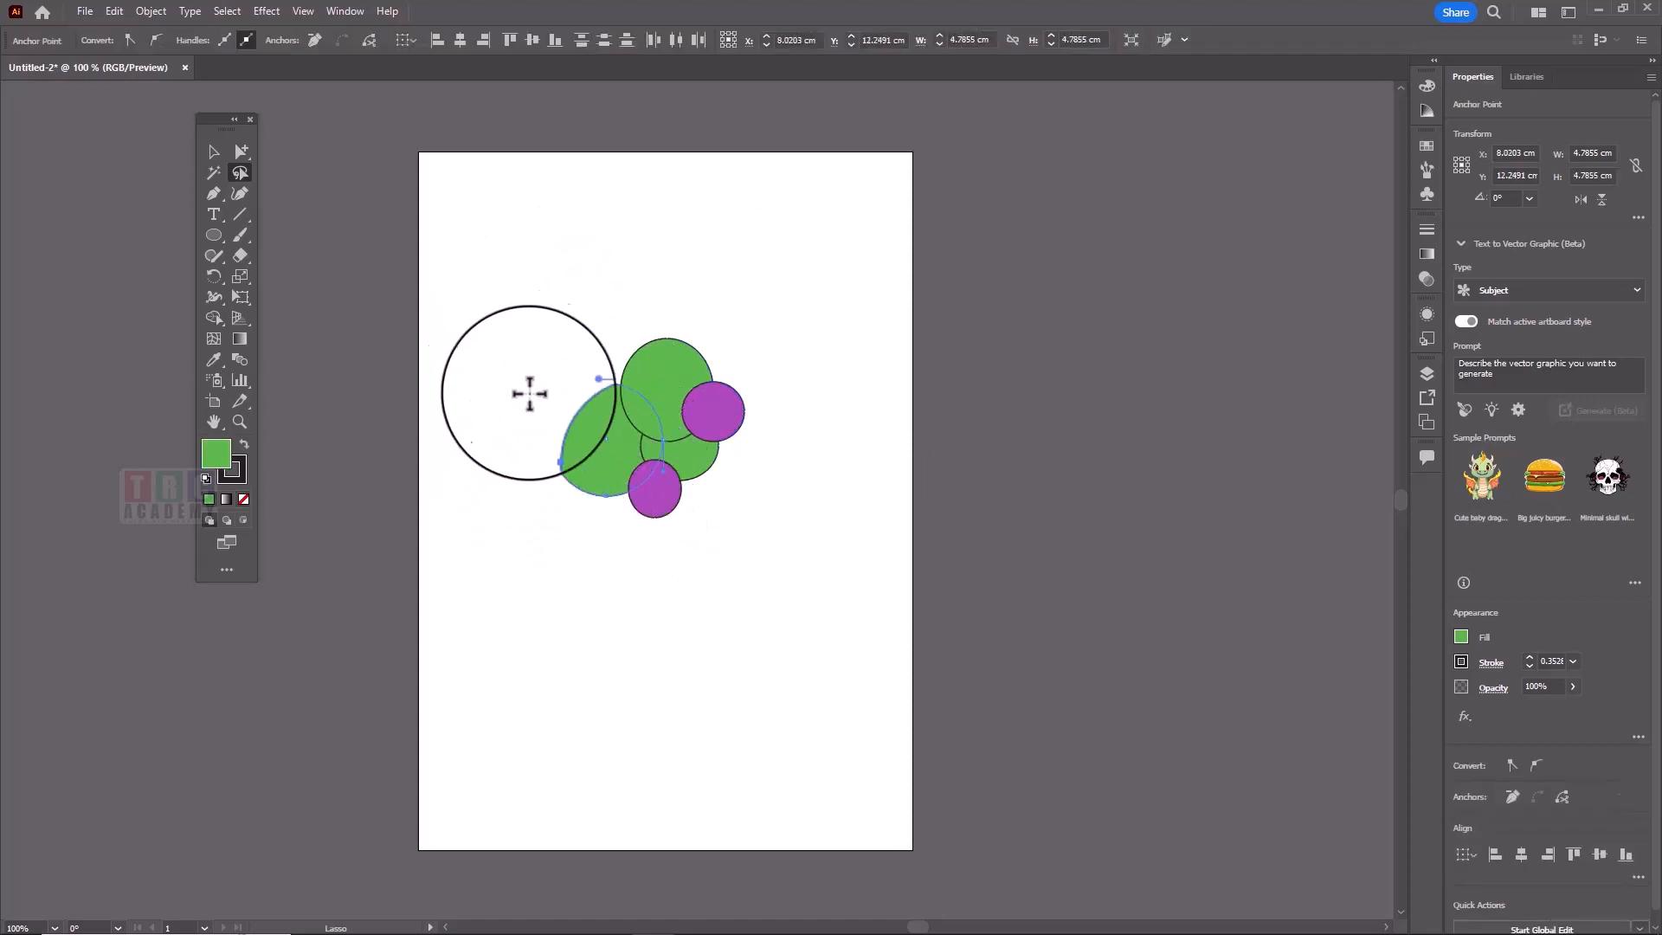
# Step: Tear off the Pen tool group as a floating toolbar and place it over the upper part of the artboard
pyautogui.click(214, 195)
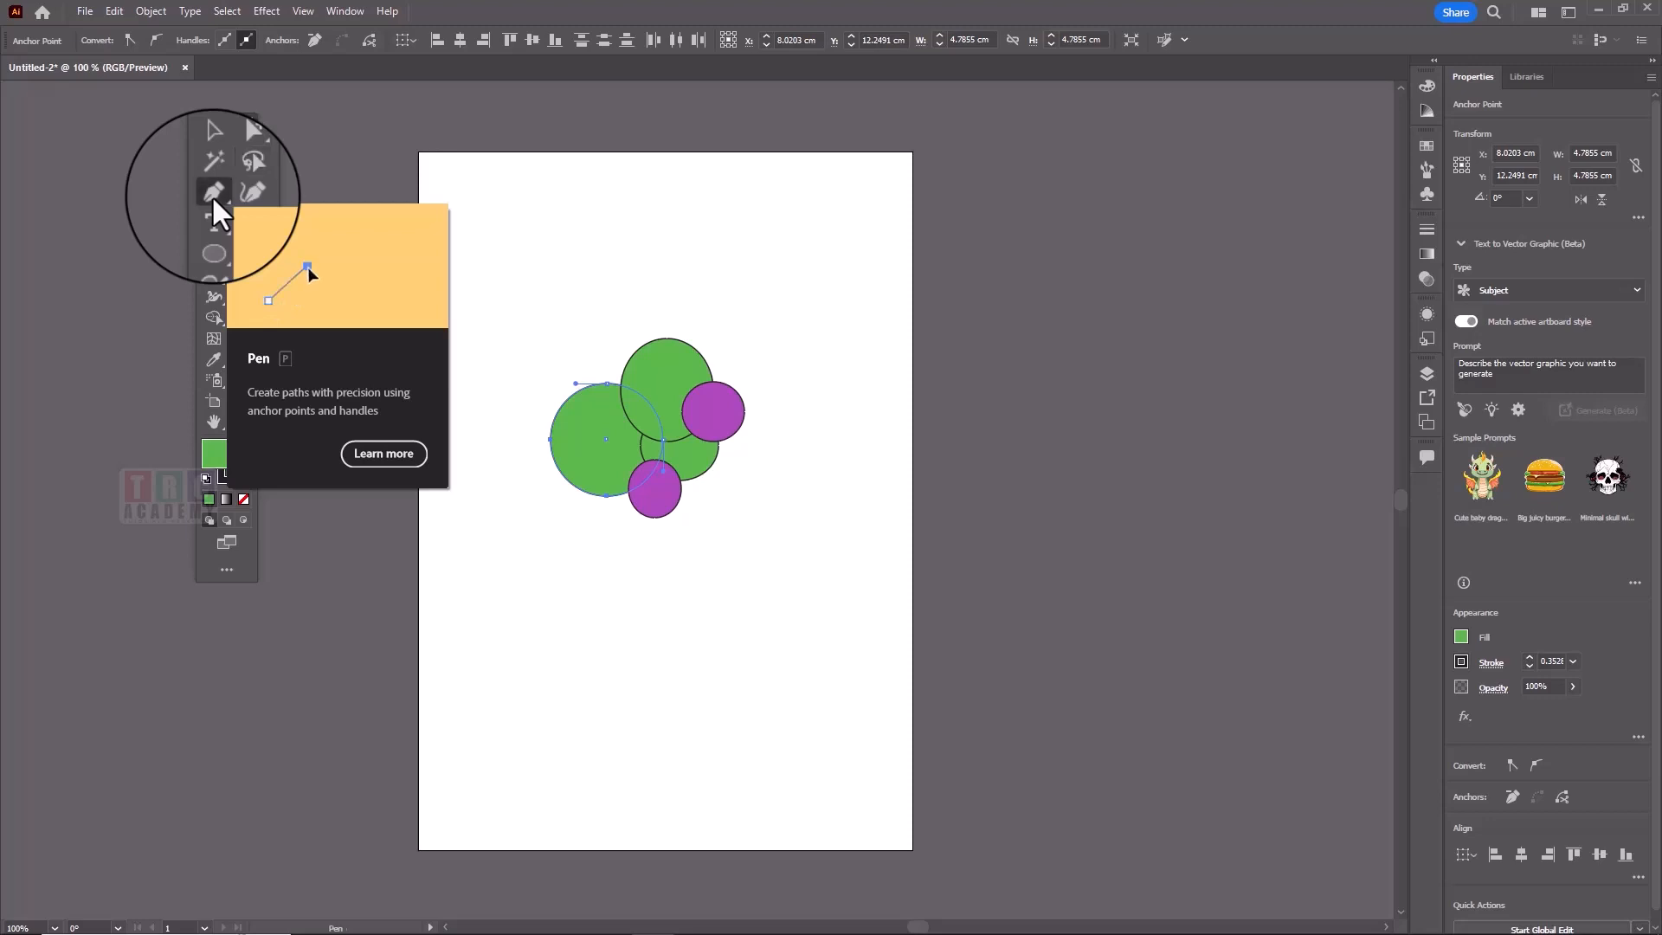
pyautogui.rightClick(211, 194)
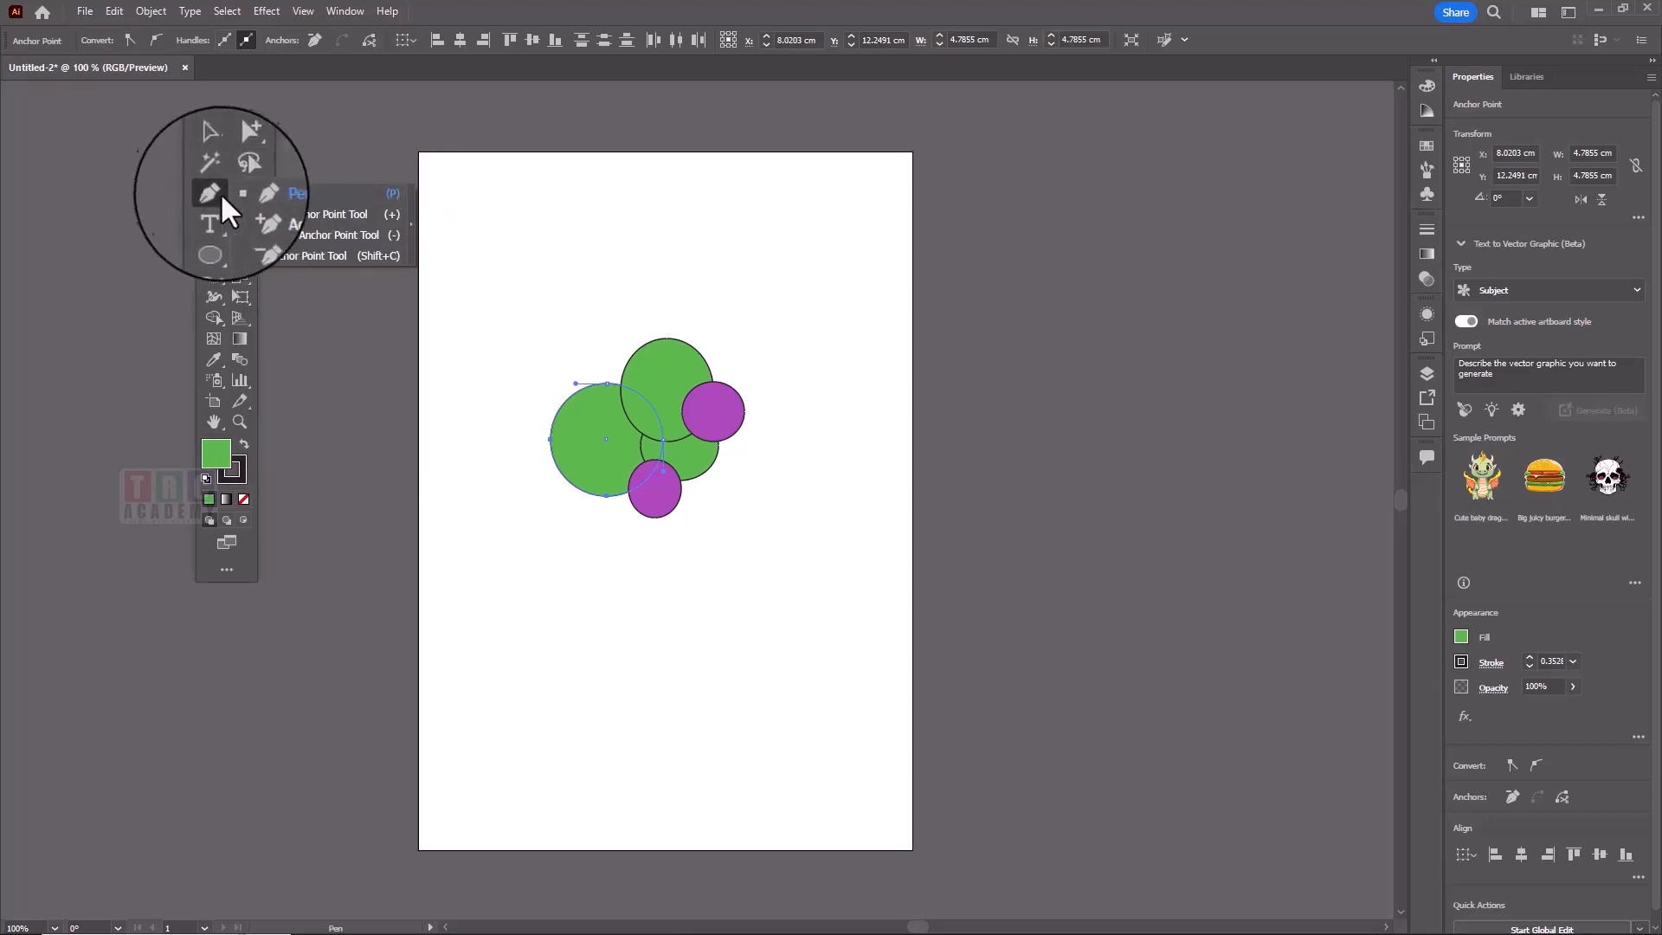
pyautogui.click(412, 226)
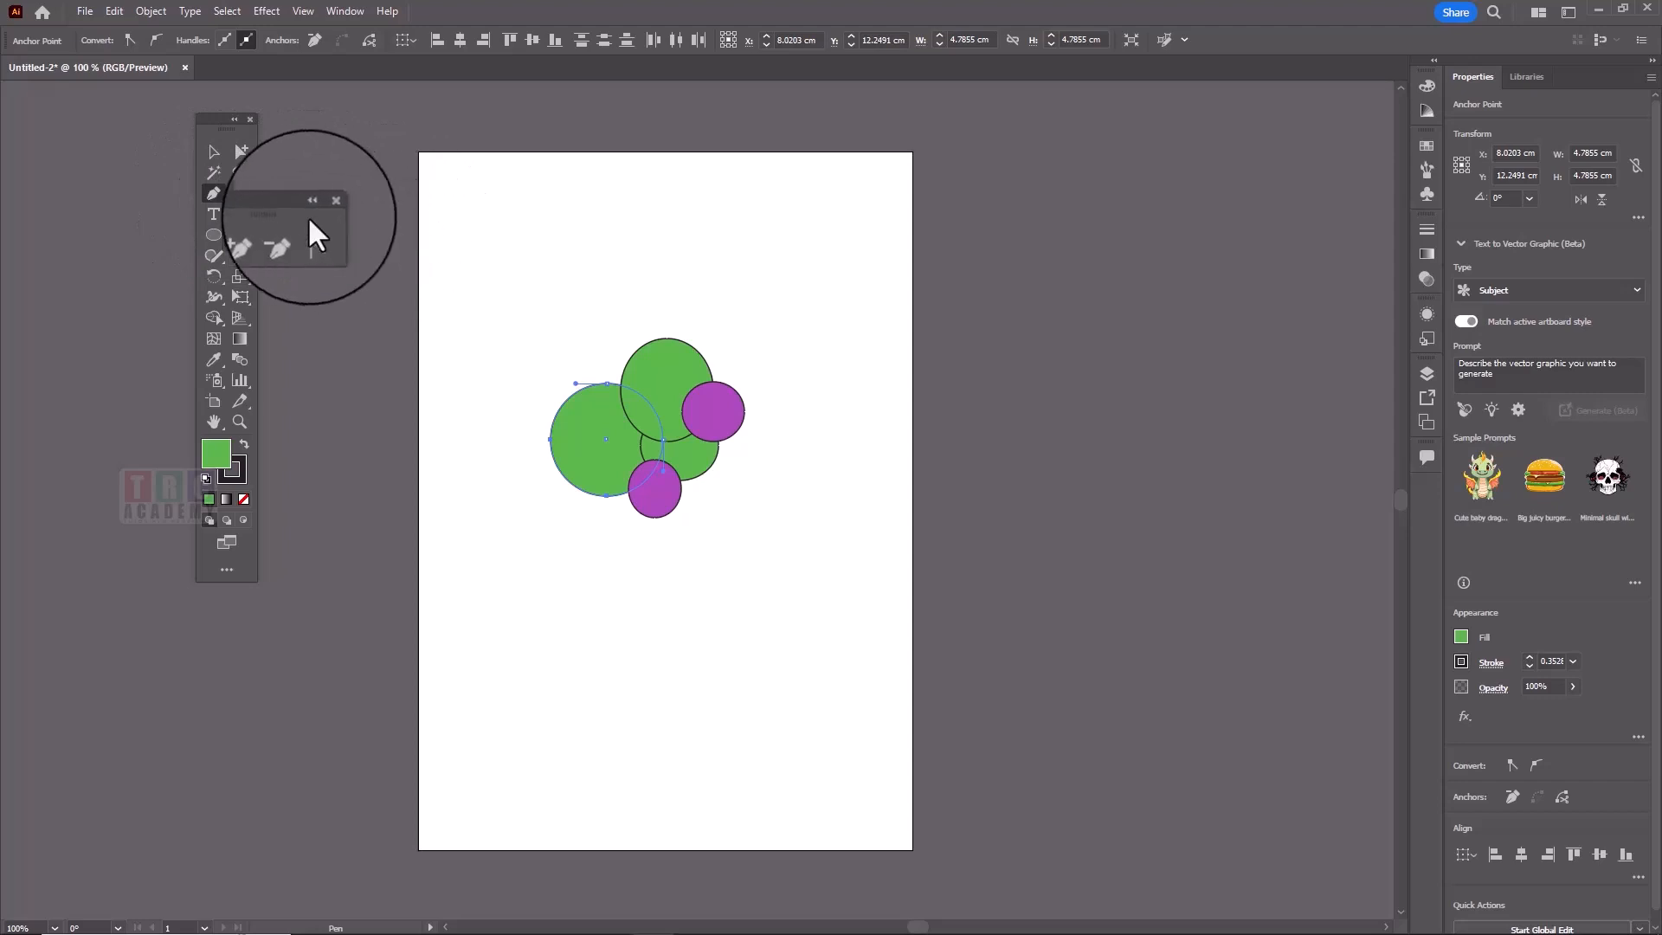
pyautogui.moveTo(304, 215); pyautogui.dragTo(507, 183)
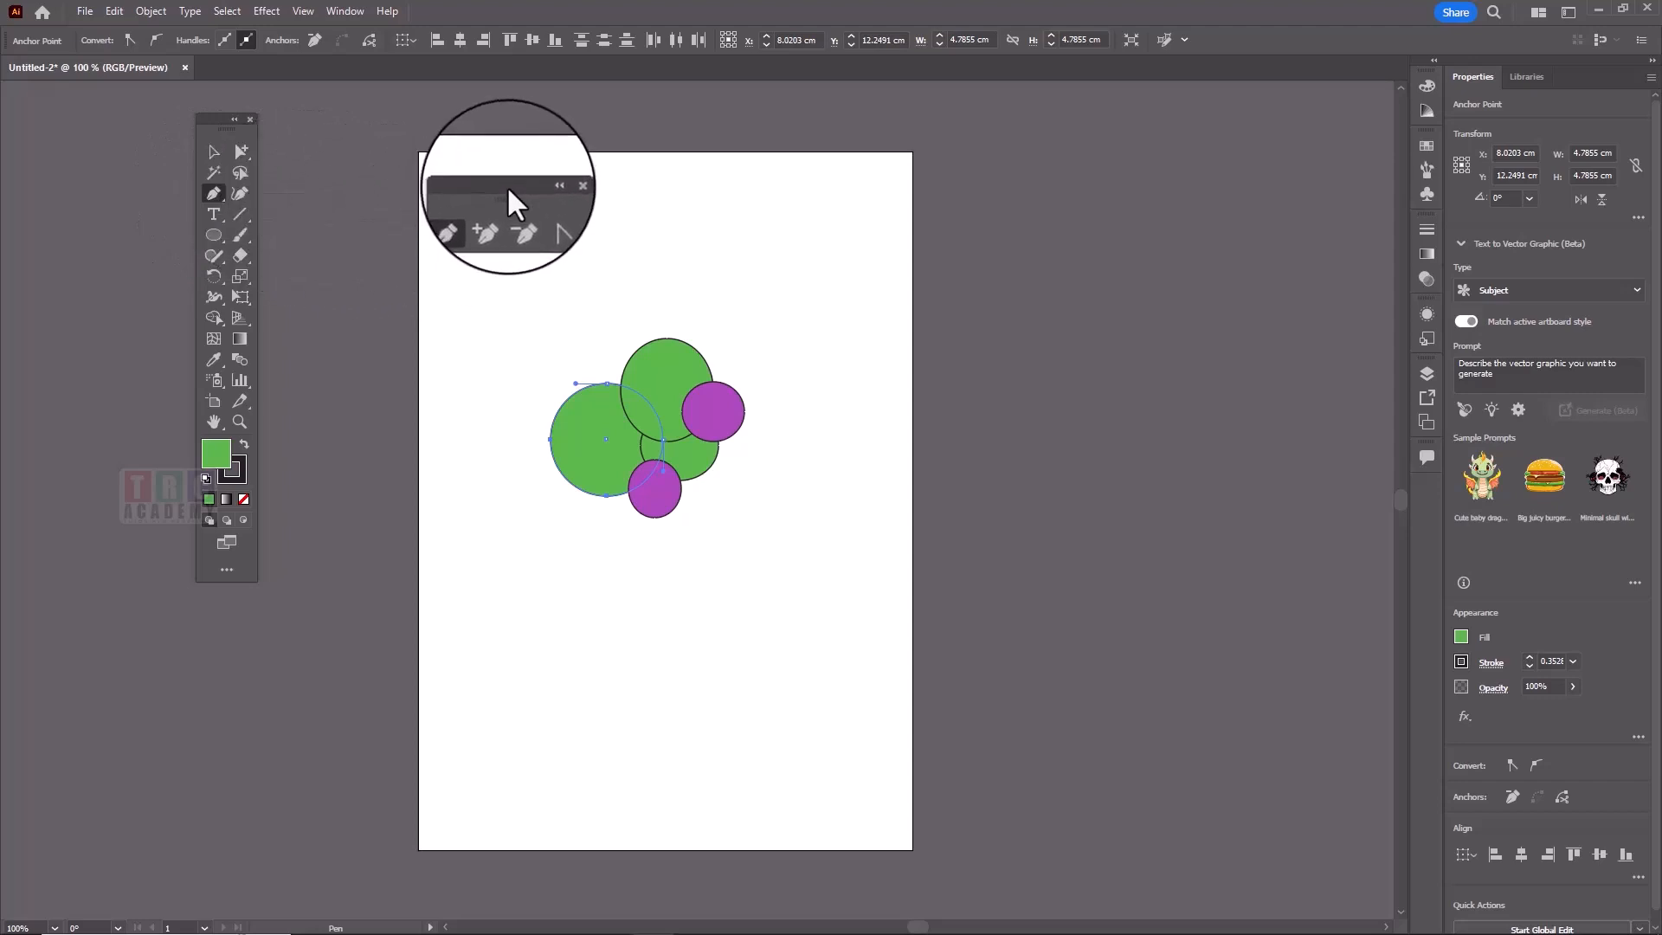
# Step: Draw a closed green triangle about 12.8 × 8.7 cm below the ellipses with the Pen tool
pyautogui.click(488, 662)
pyautogui.click(625, 778)
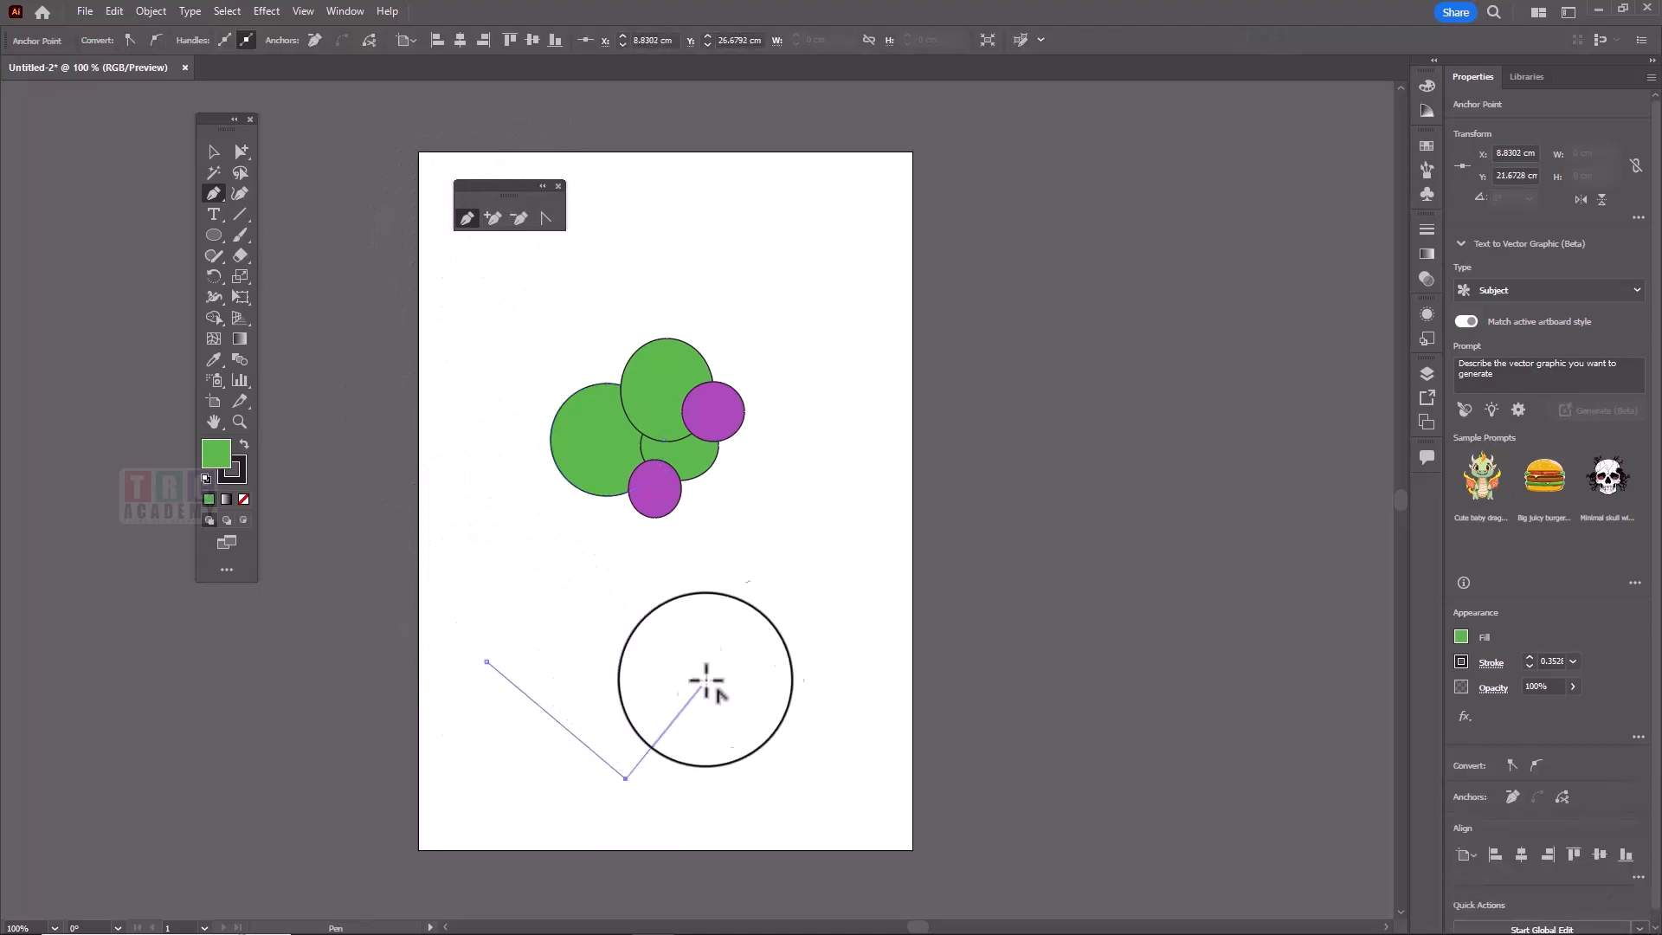
pyautogui.click(786, 574)
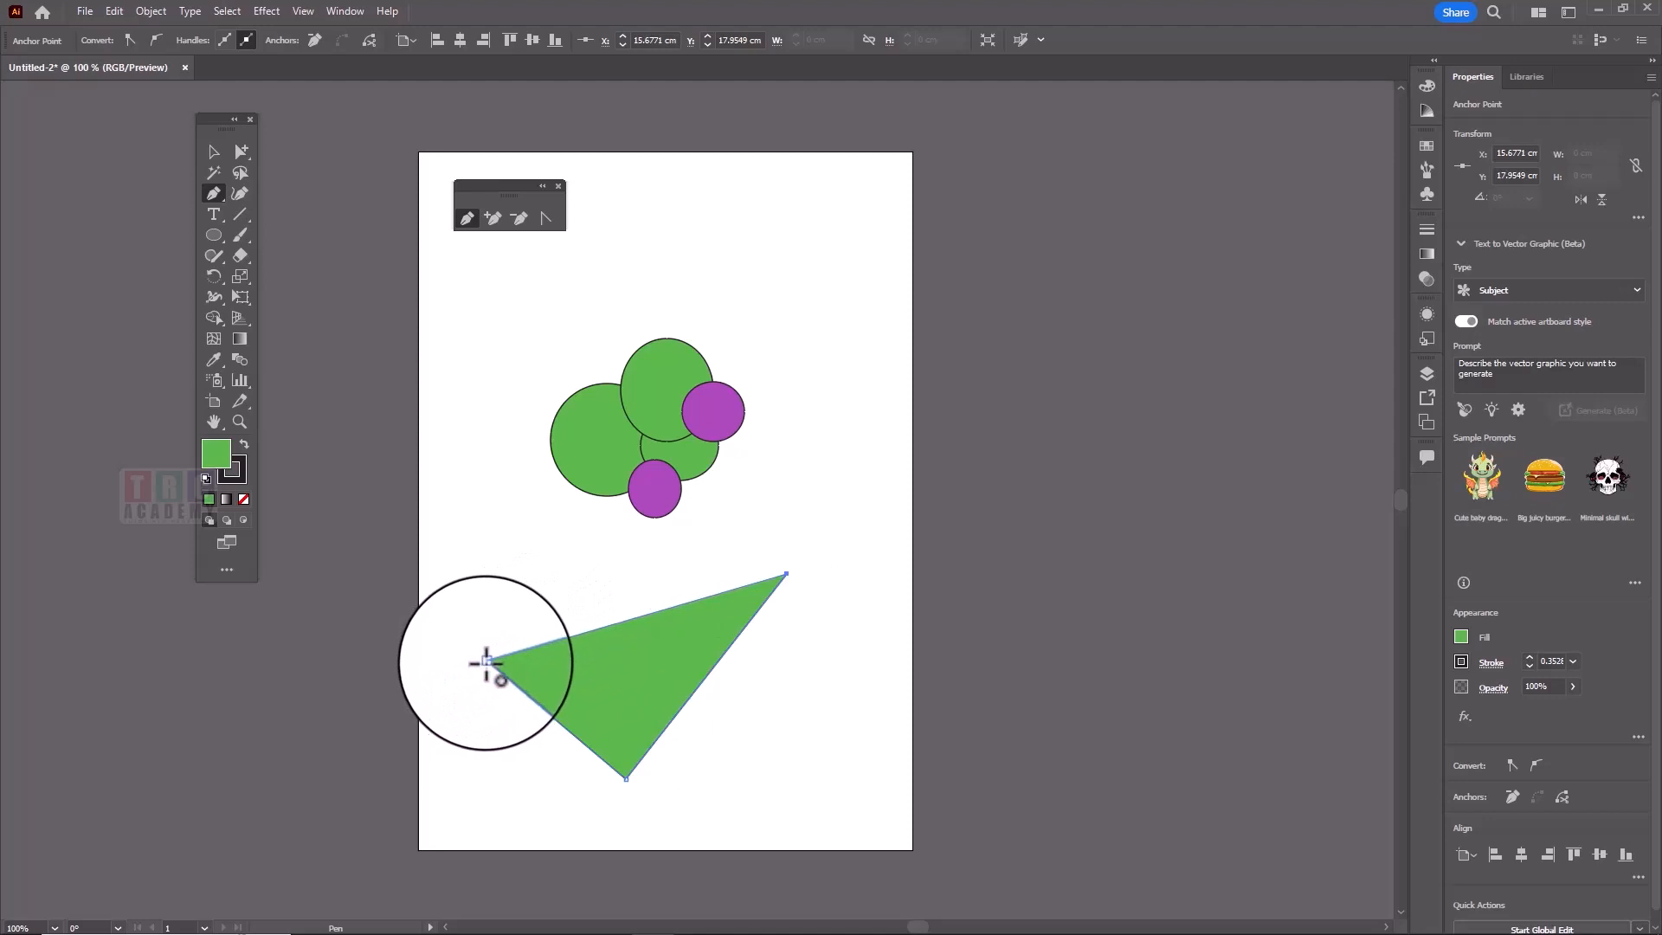
pyautogui.click(486, 662)
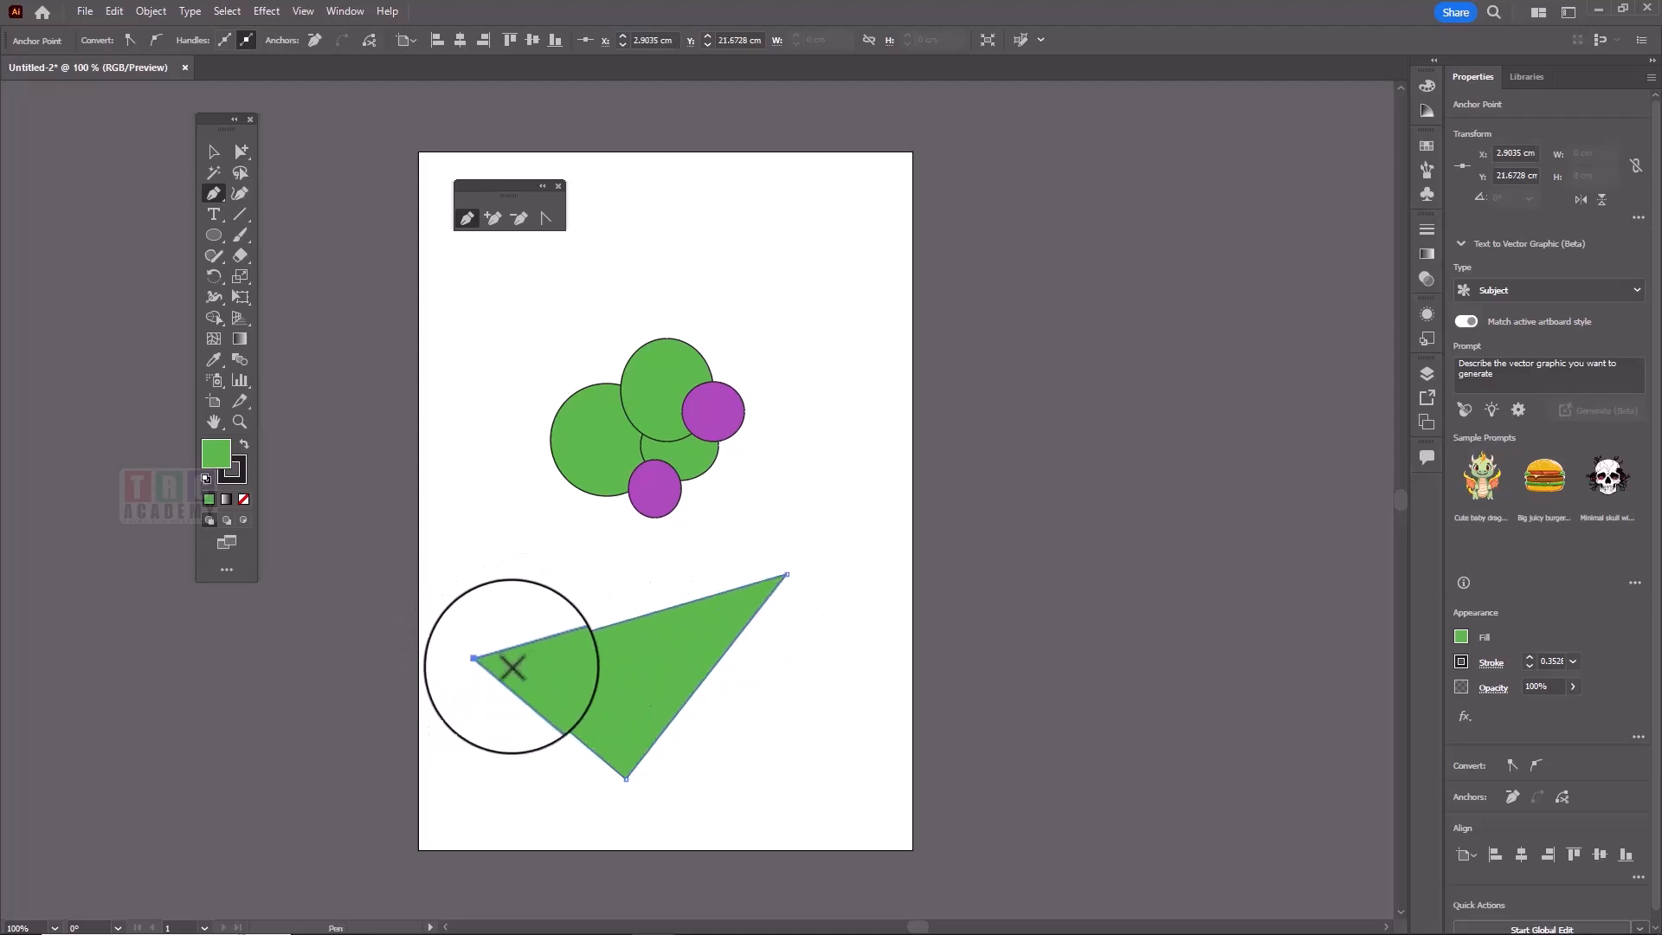
# Step: Add an anchor point on the triangle's upper edge and pull it upward with Direct Selection
pyautogui.click(490, 217)
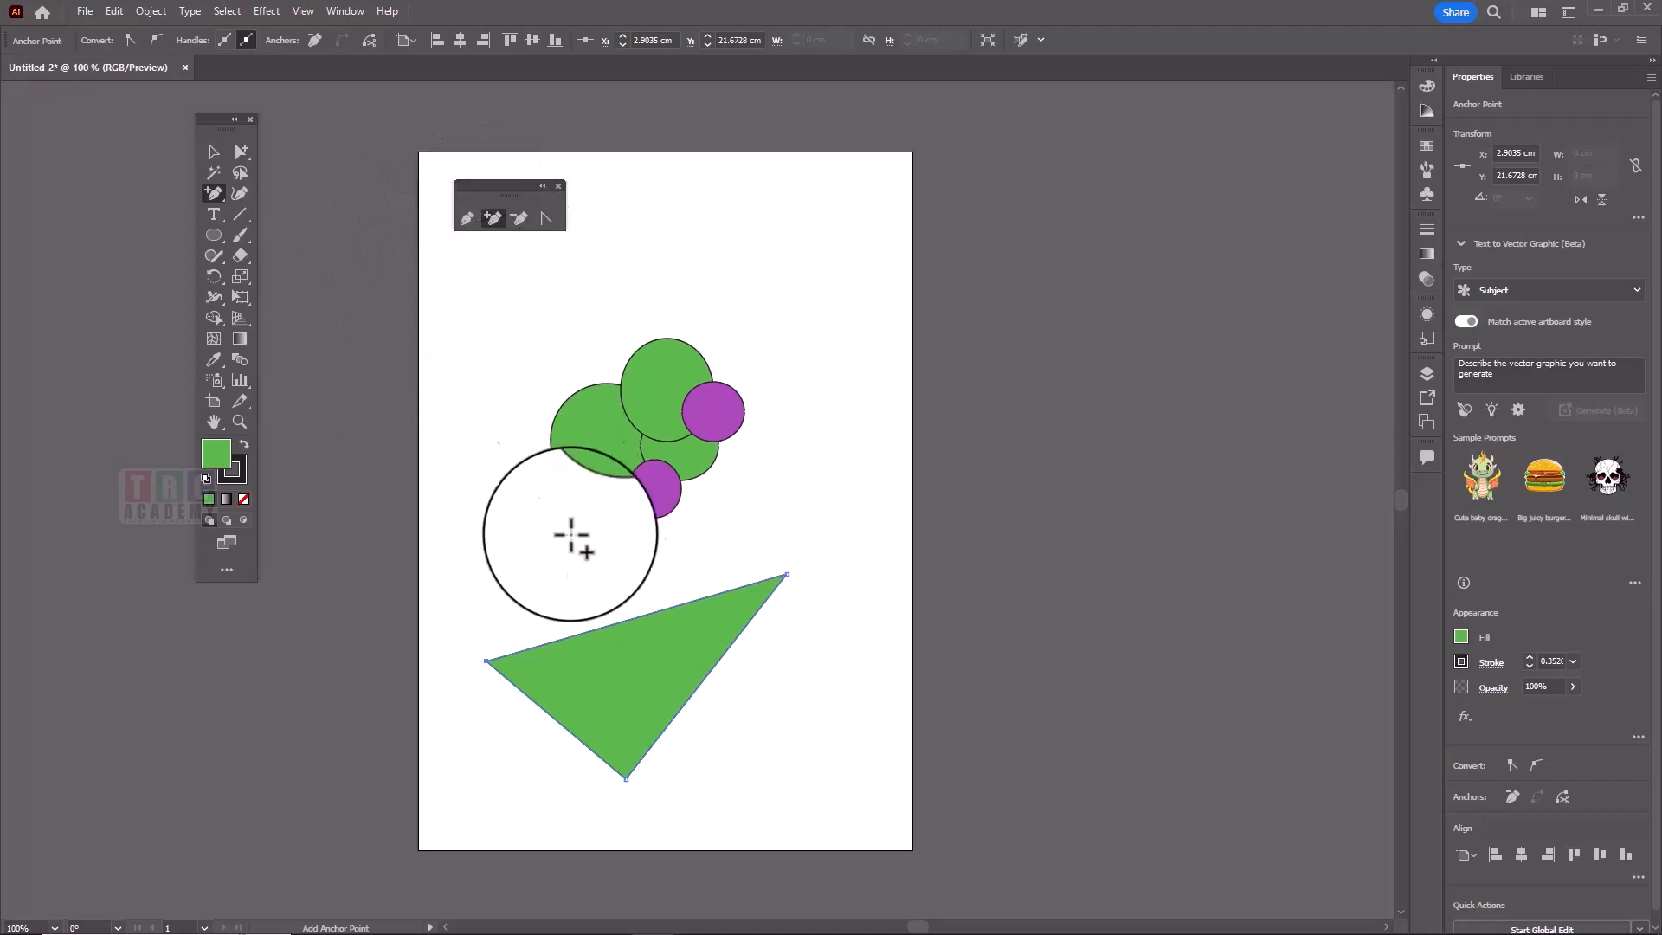
pyautogui.click(614, 623)
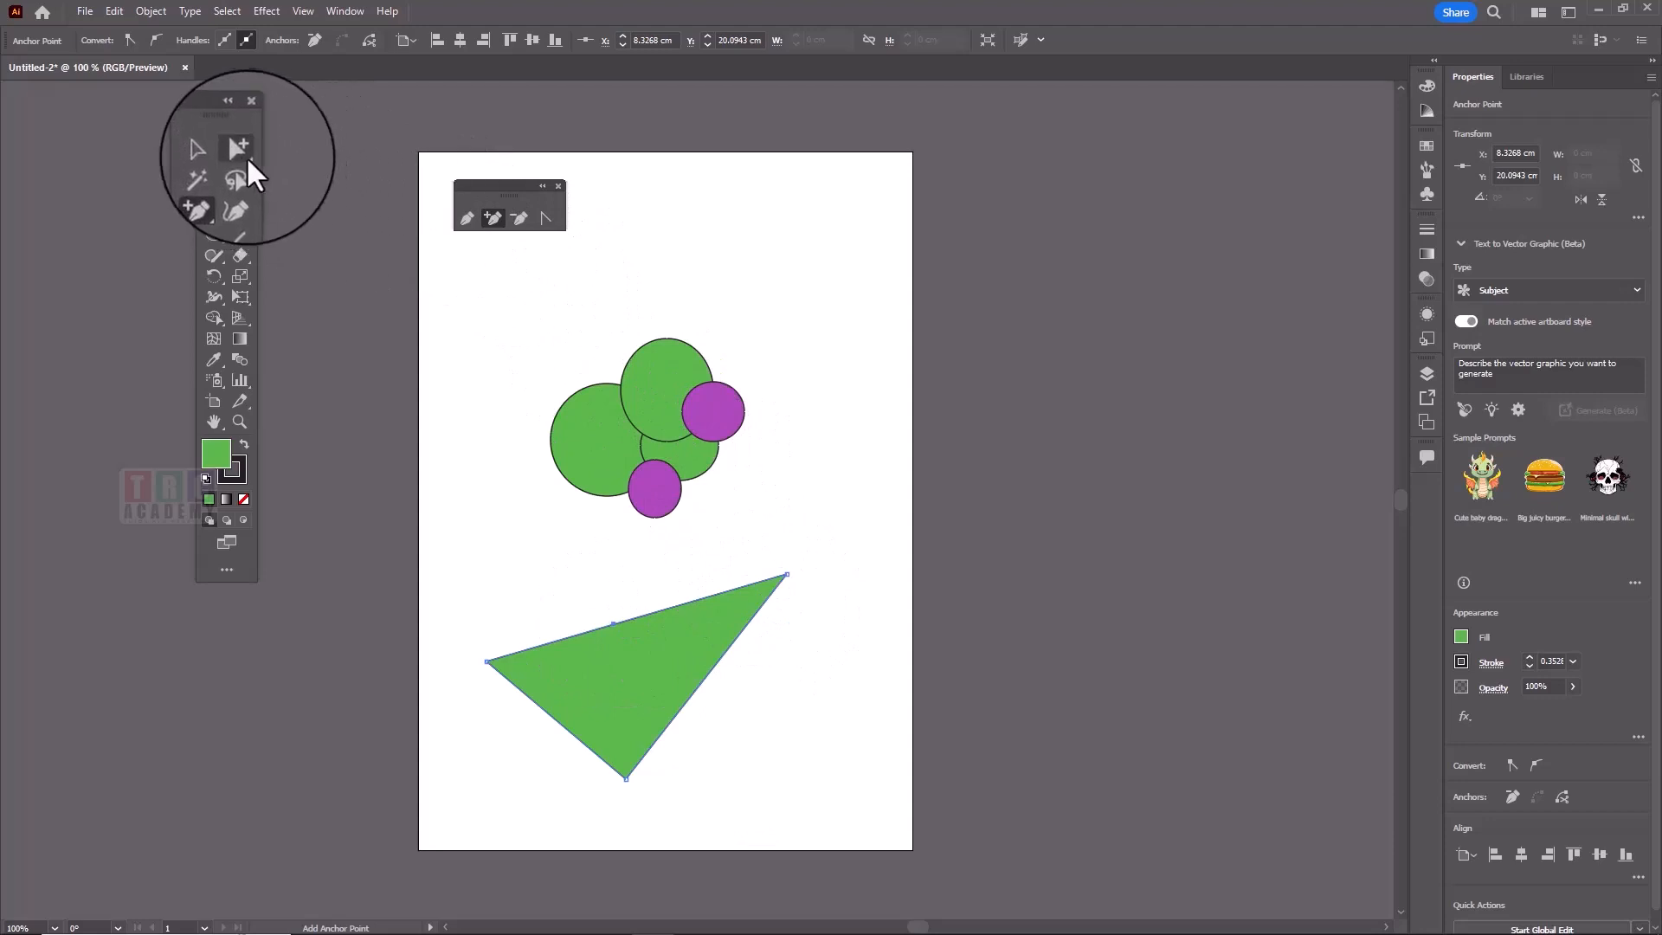
pyautogui.click(242, 152)
pyautogui.moveTo(241, 149); pyautogui.dragTo(285, 152)
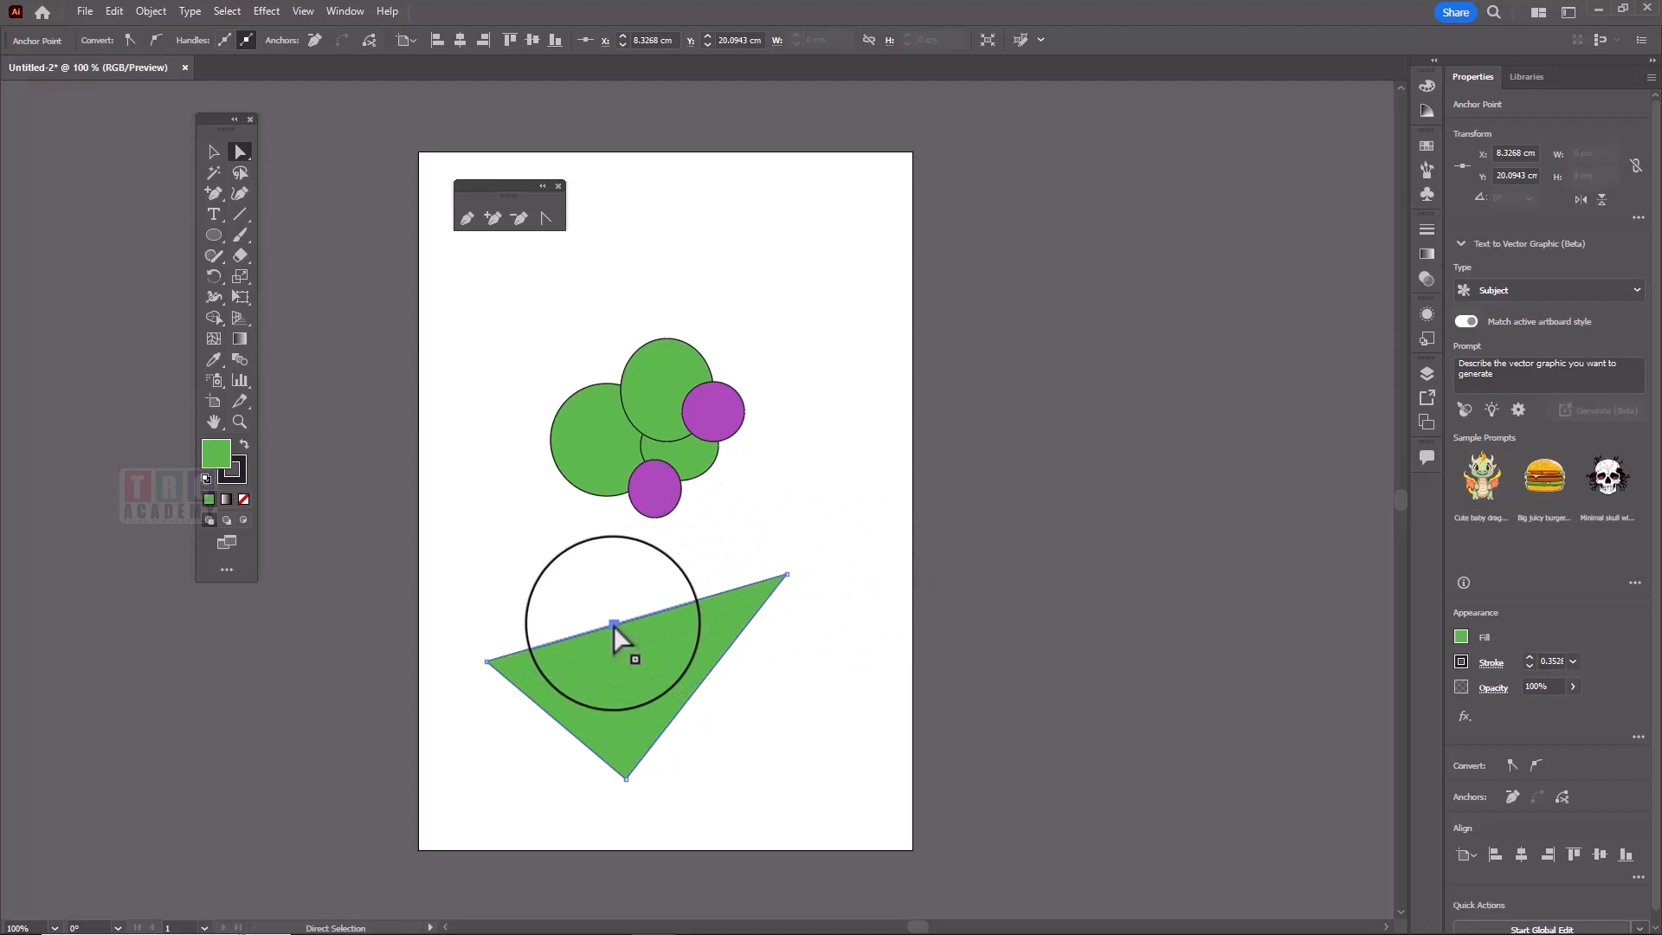
pyautogui.moveTo(614, 625); pyautogui.dragTo(605, 578)
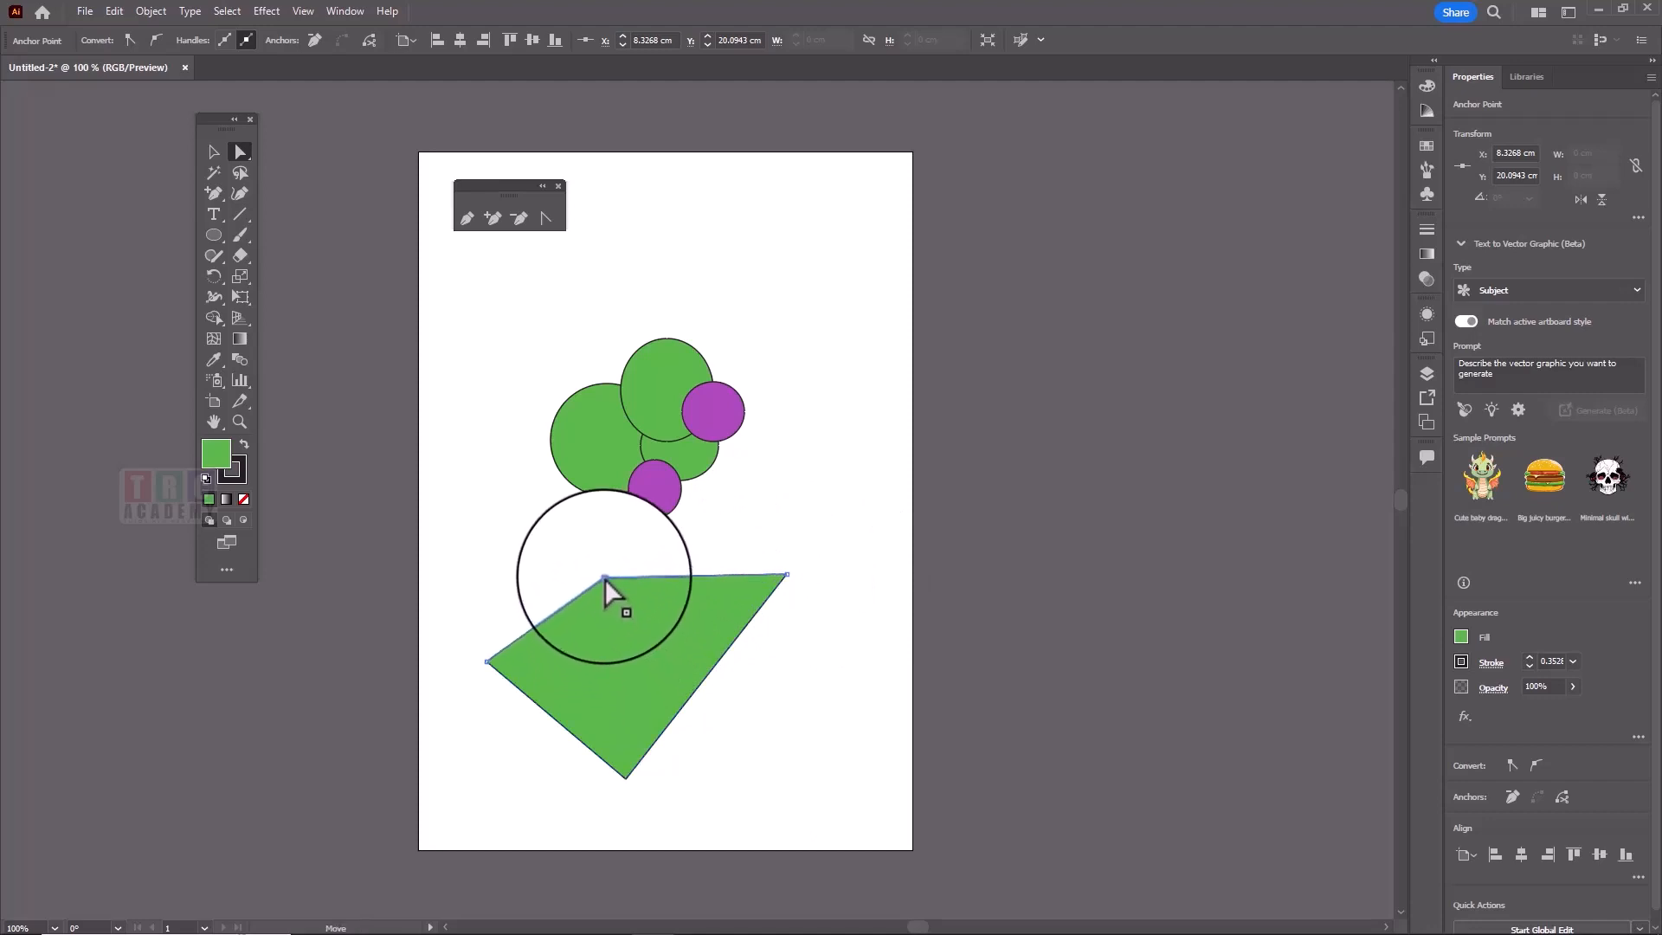
pyautogui.click(487, 661)
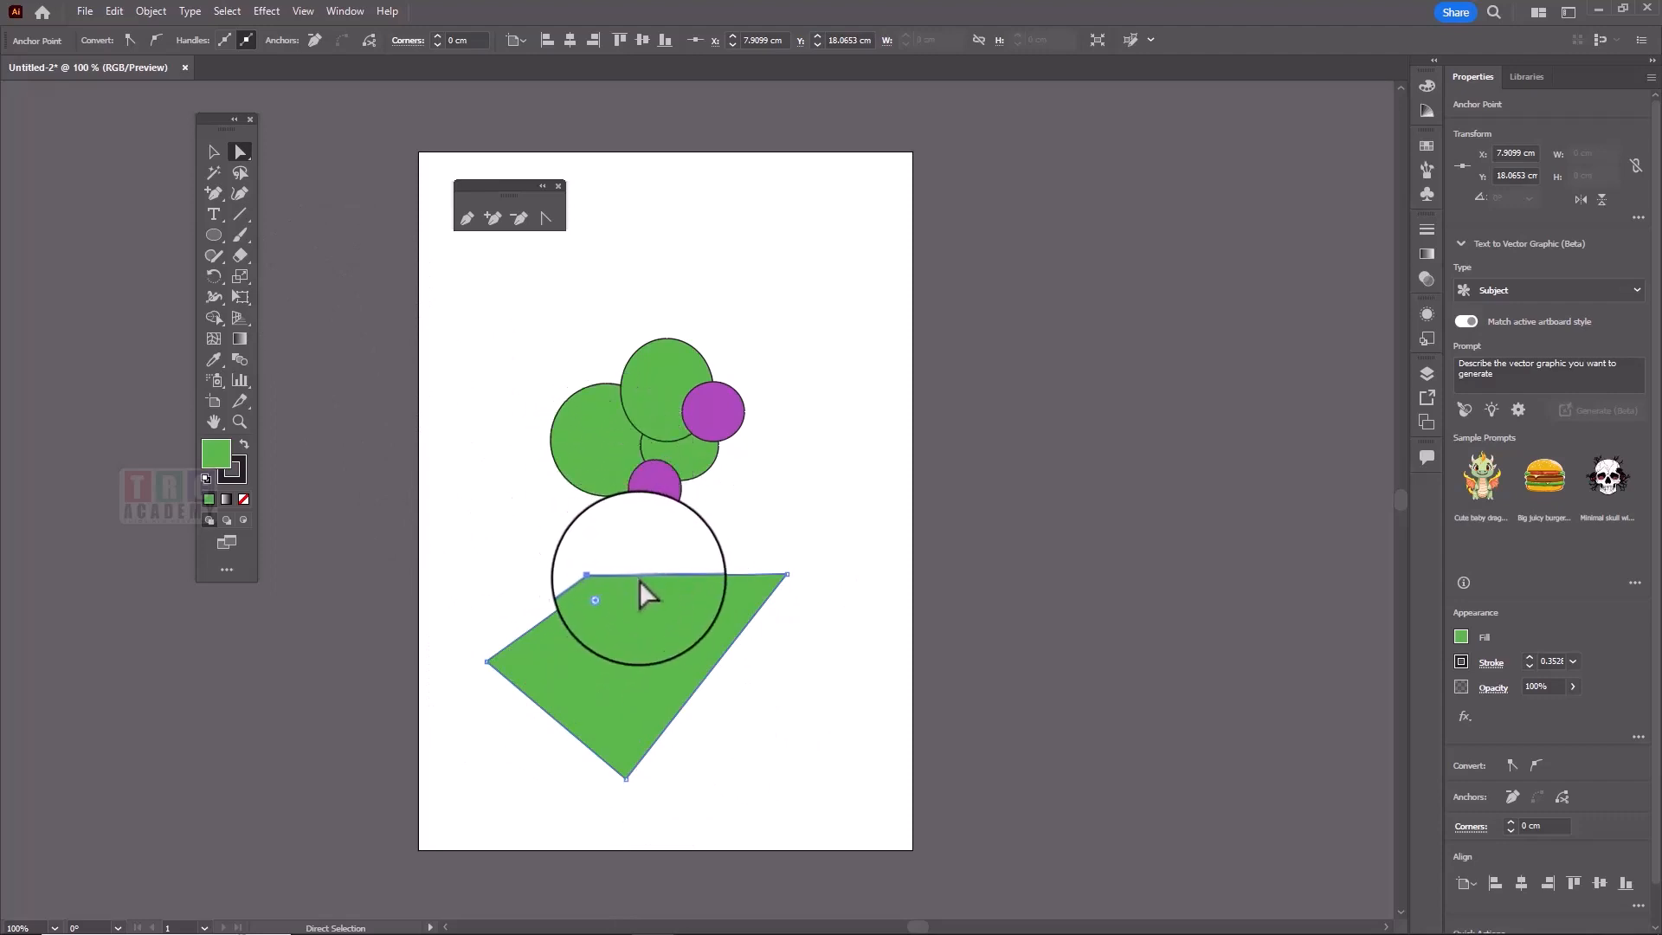
# Step: Delete the added anchor point and convert the triangle's upper-right corner into a smooth curve with the Anchor Point tool
pyautogui.click(517, 218)
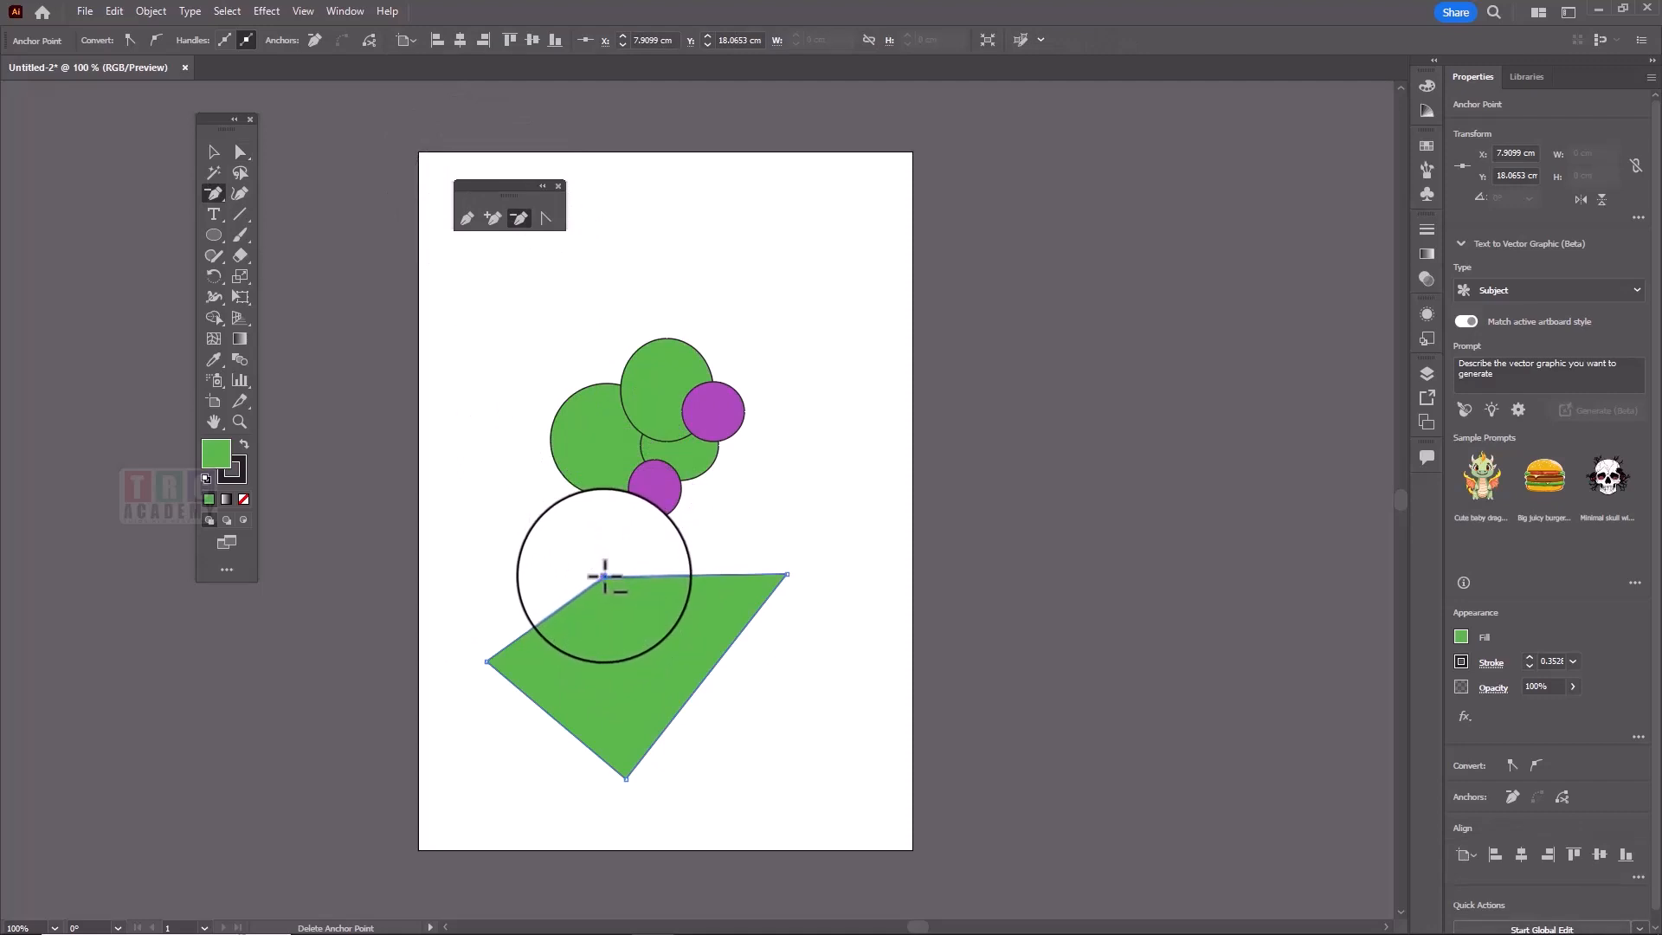
pyautogui.click(604, 575)
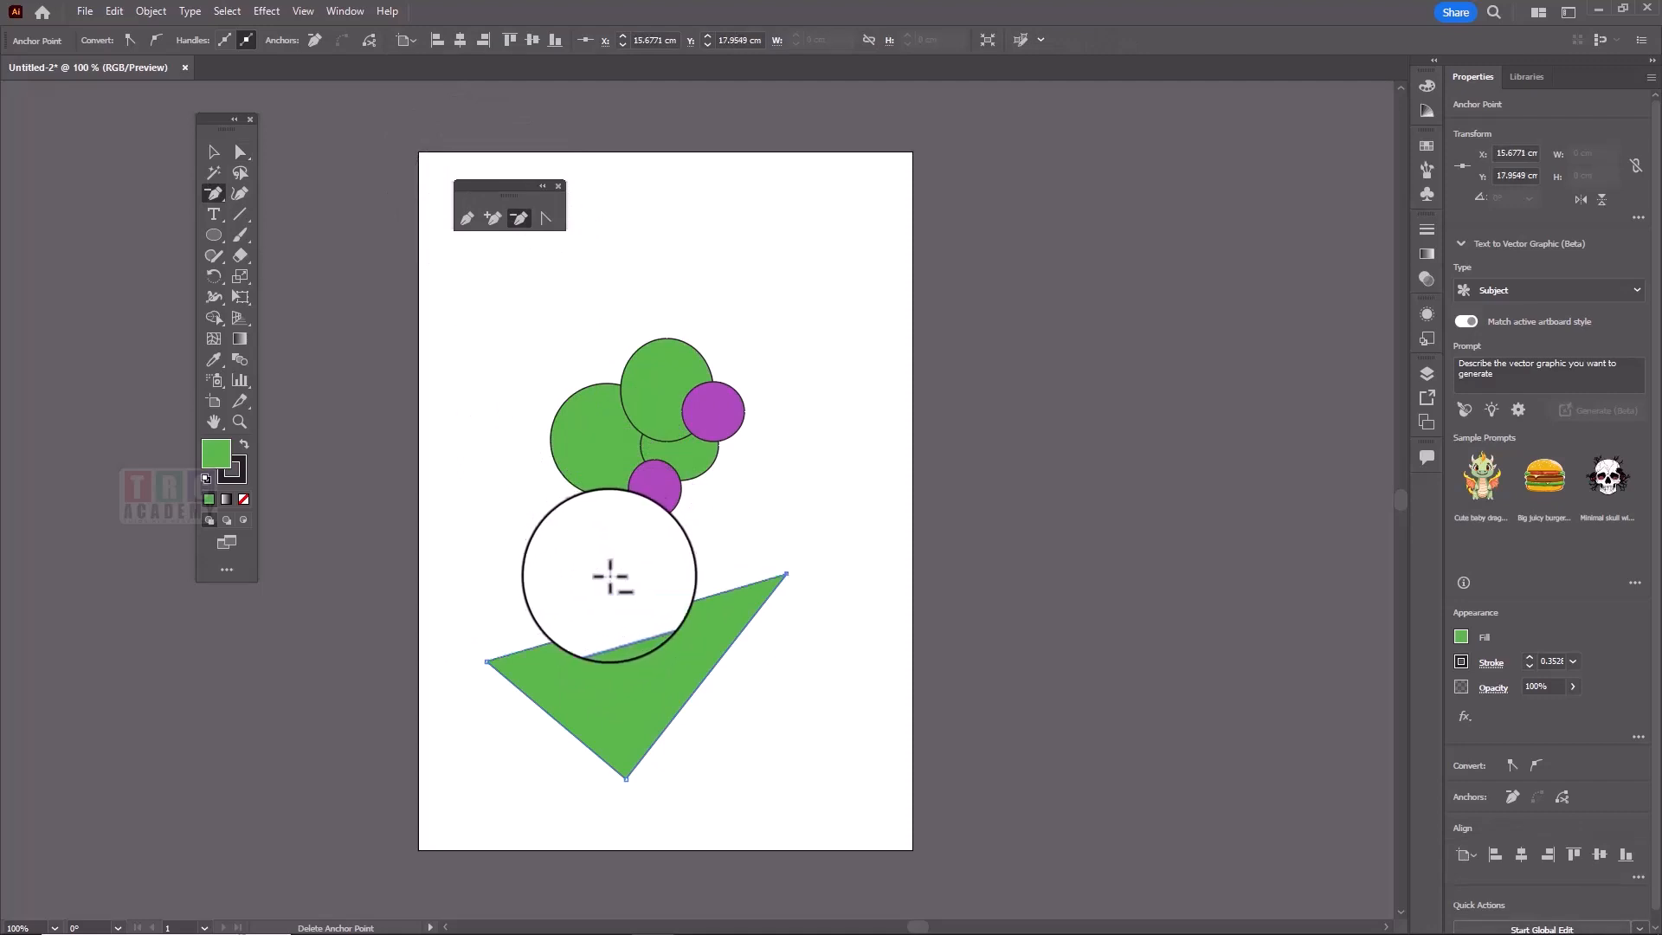
pyautogui.click(551, 220)
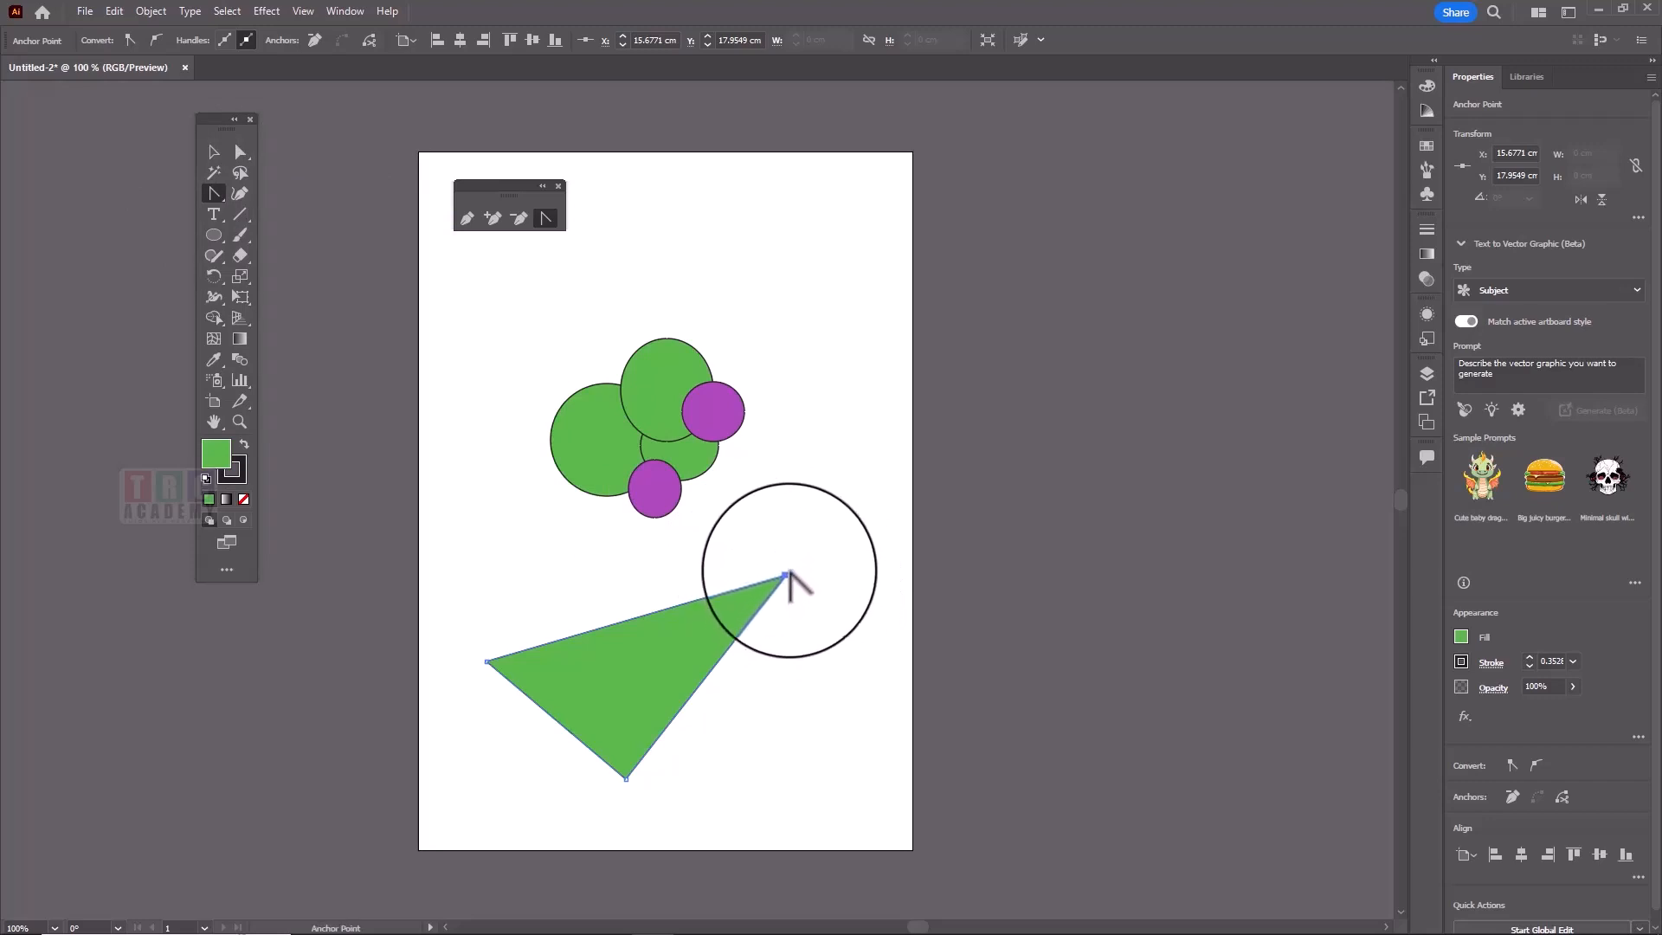
pyautogui.moveTo(785, 573); pyautogui.dragTo(725, 474)
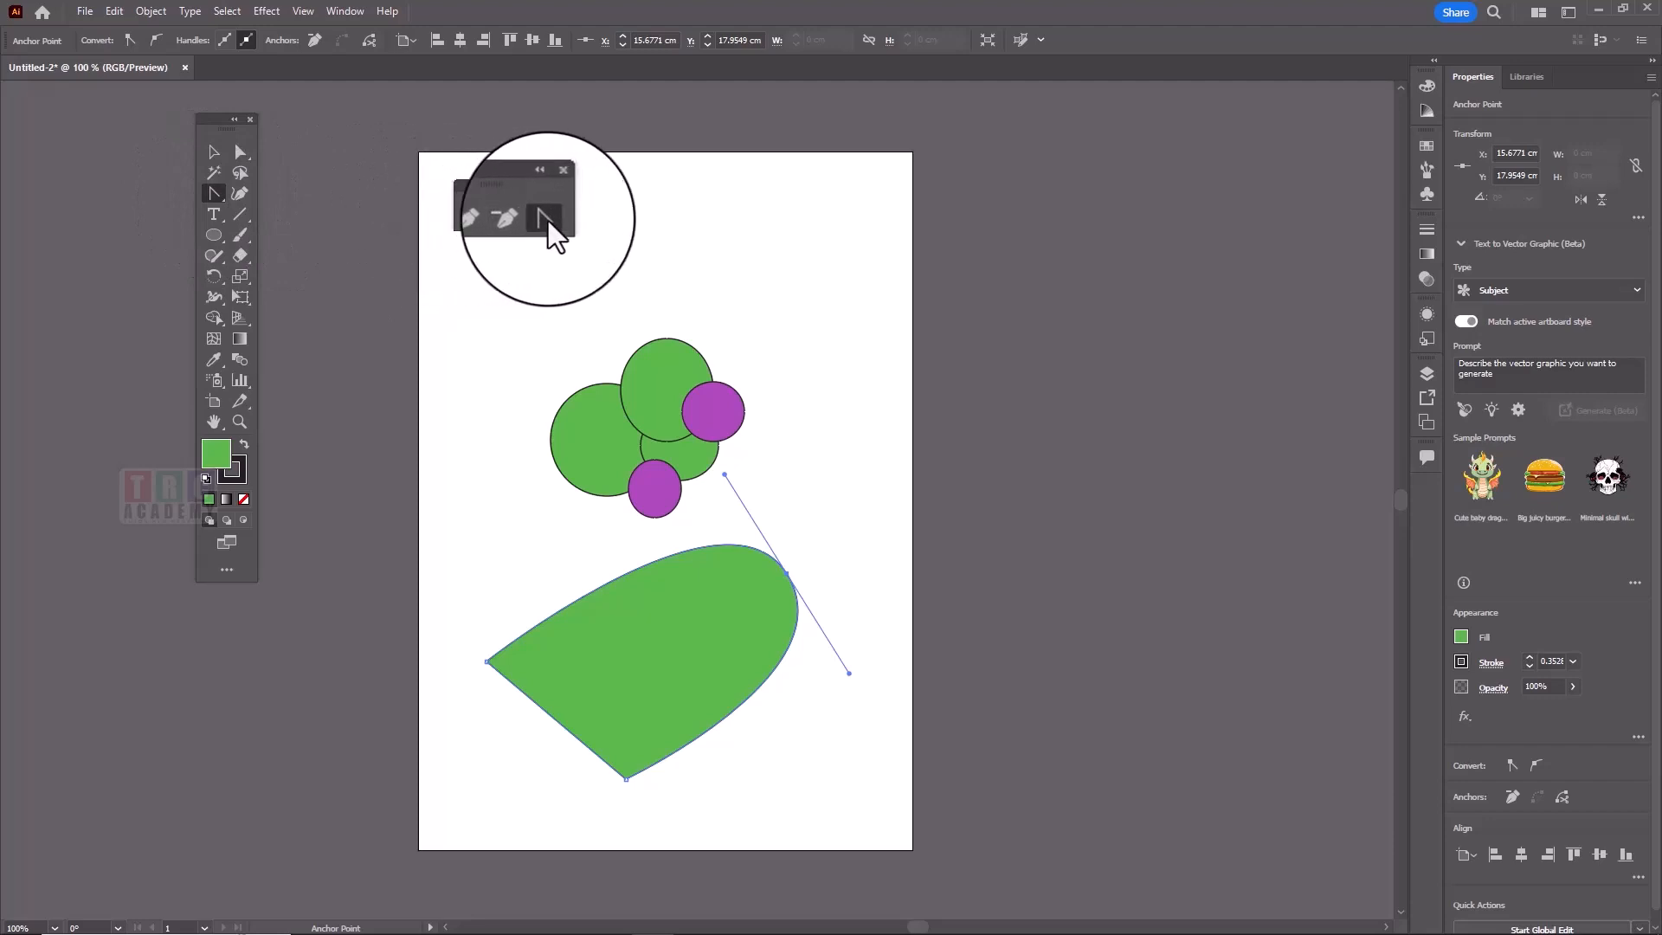
# Step: Draw a closed boomerang-like shape about 13.8 × 9.7 cm above the ellipses with the Curvature tool
pyautogui.click(237, 191)
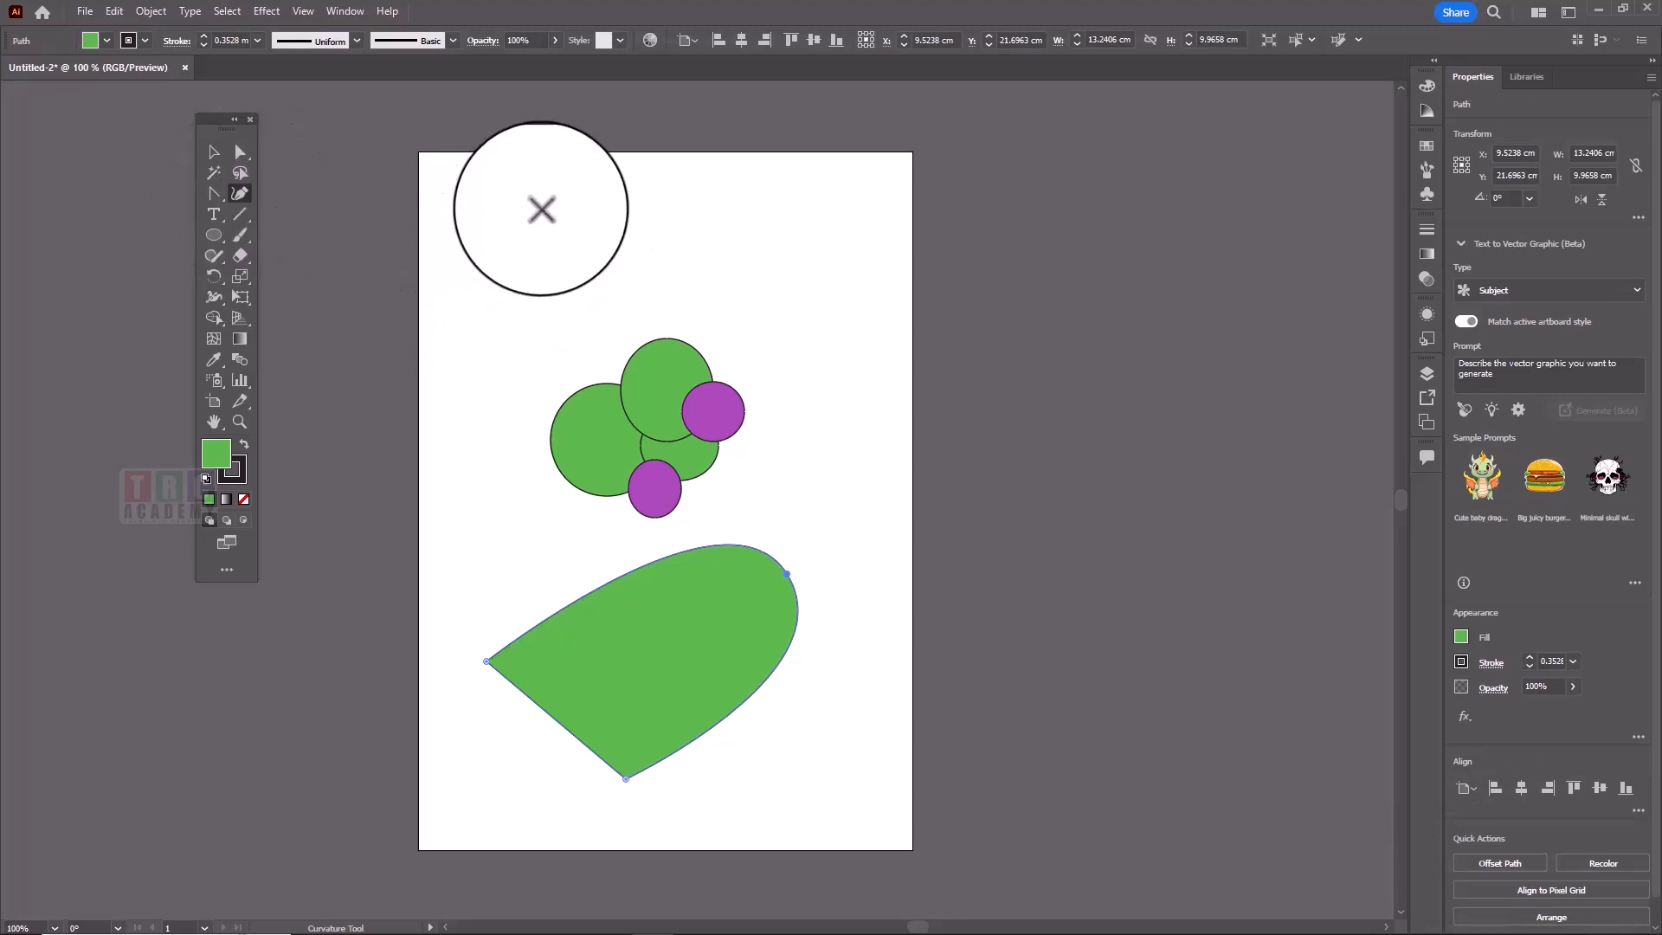
pyautogui.click(538, 246)
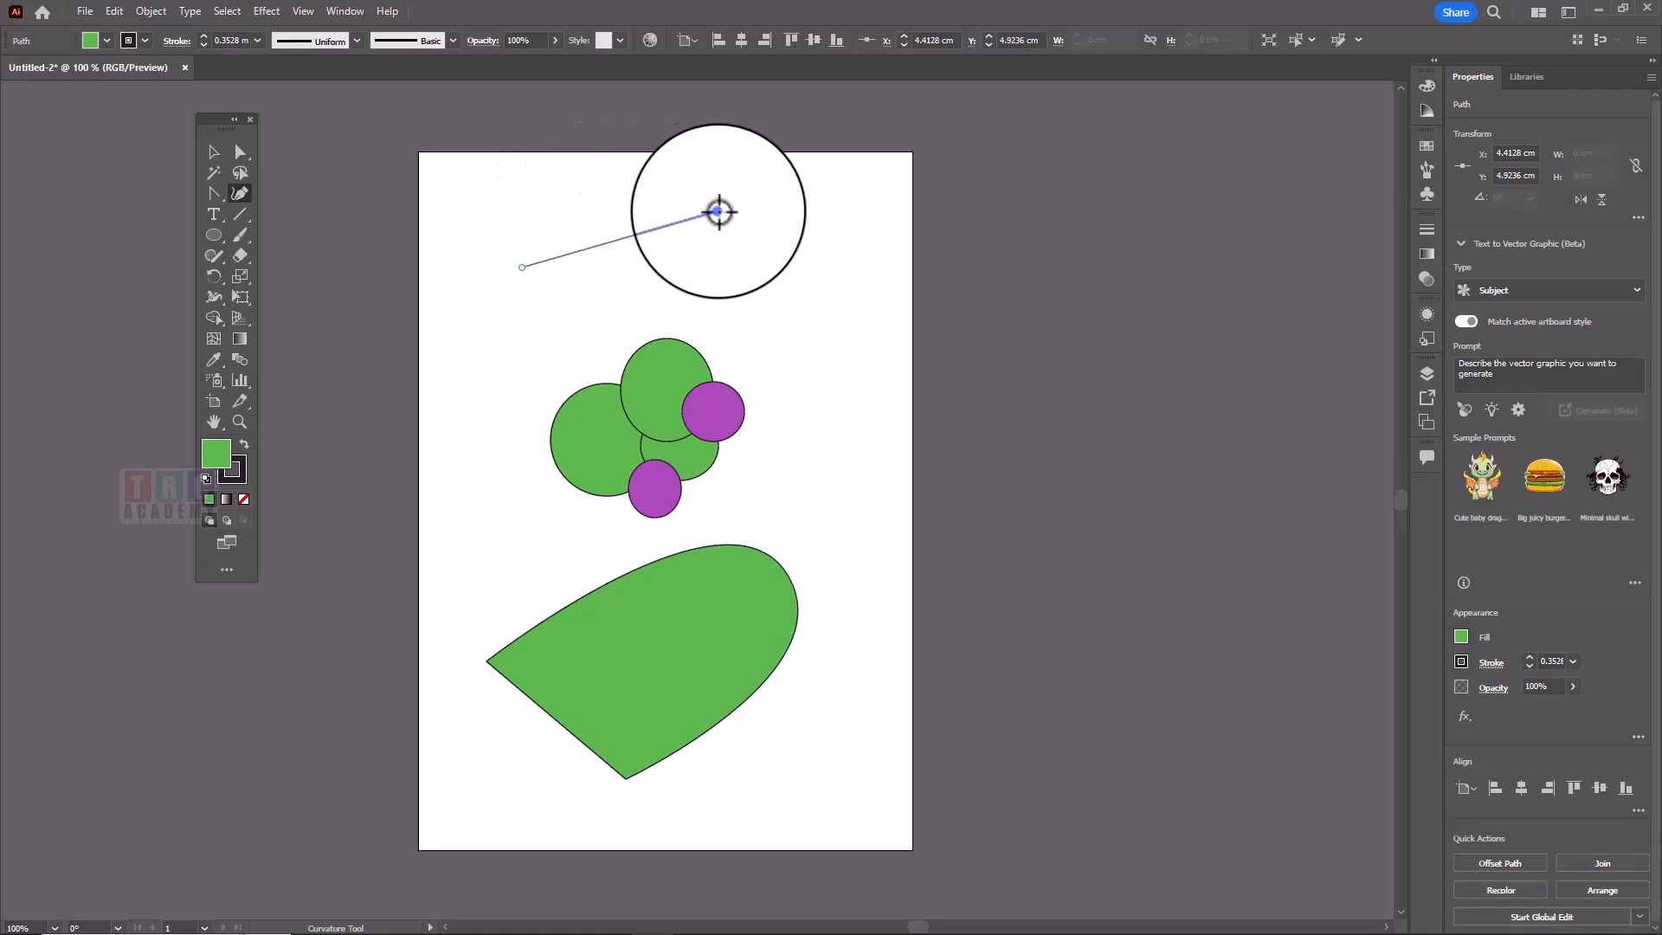
pyautogui.click(717, 209)
pyautogui.click(796, 257)
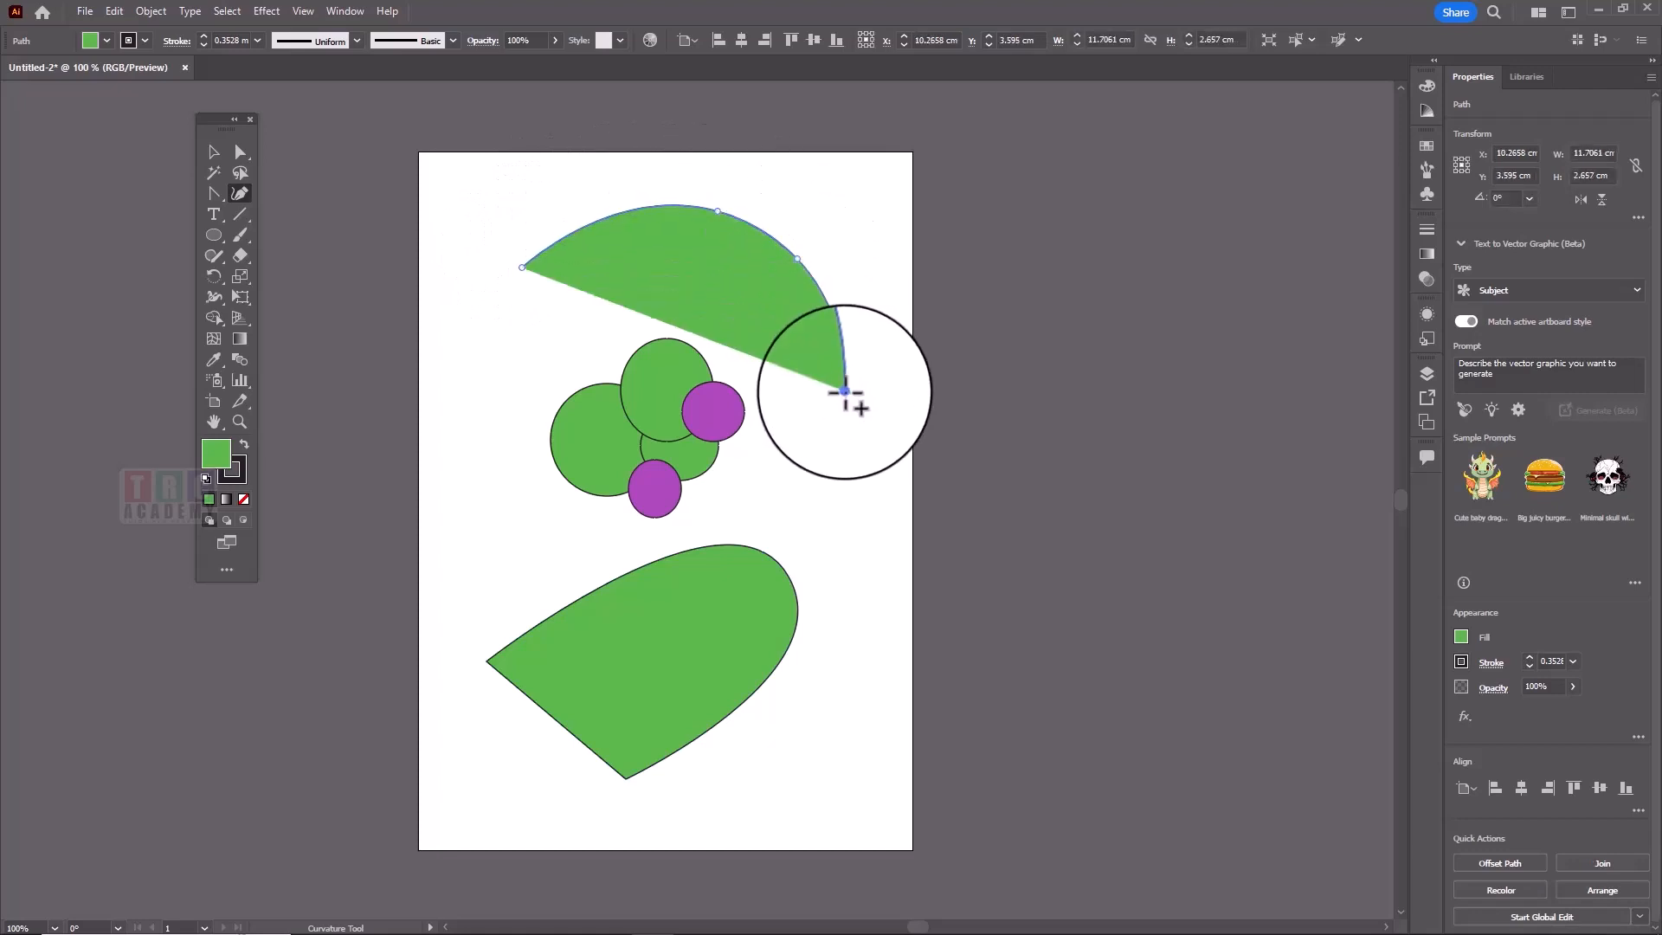
pyautogui.click(831, 430)
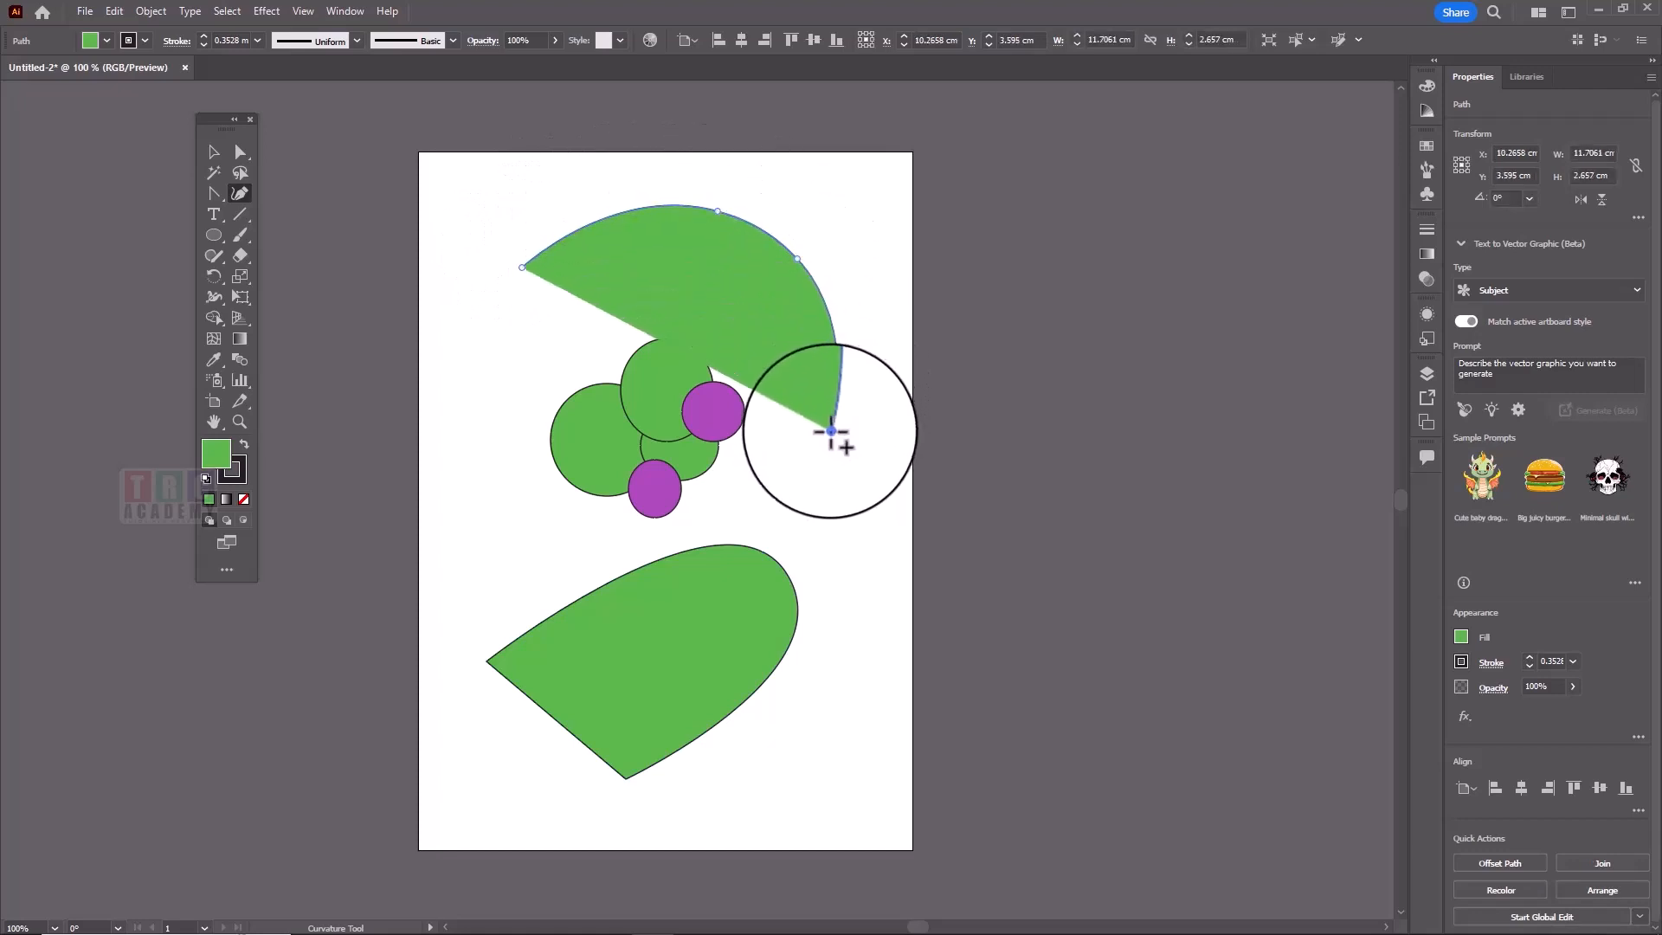
pyautogui.click(779, 405)
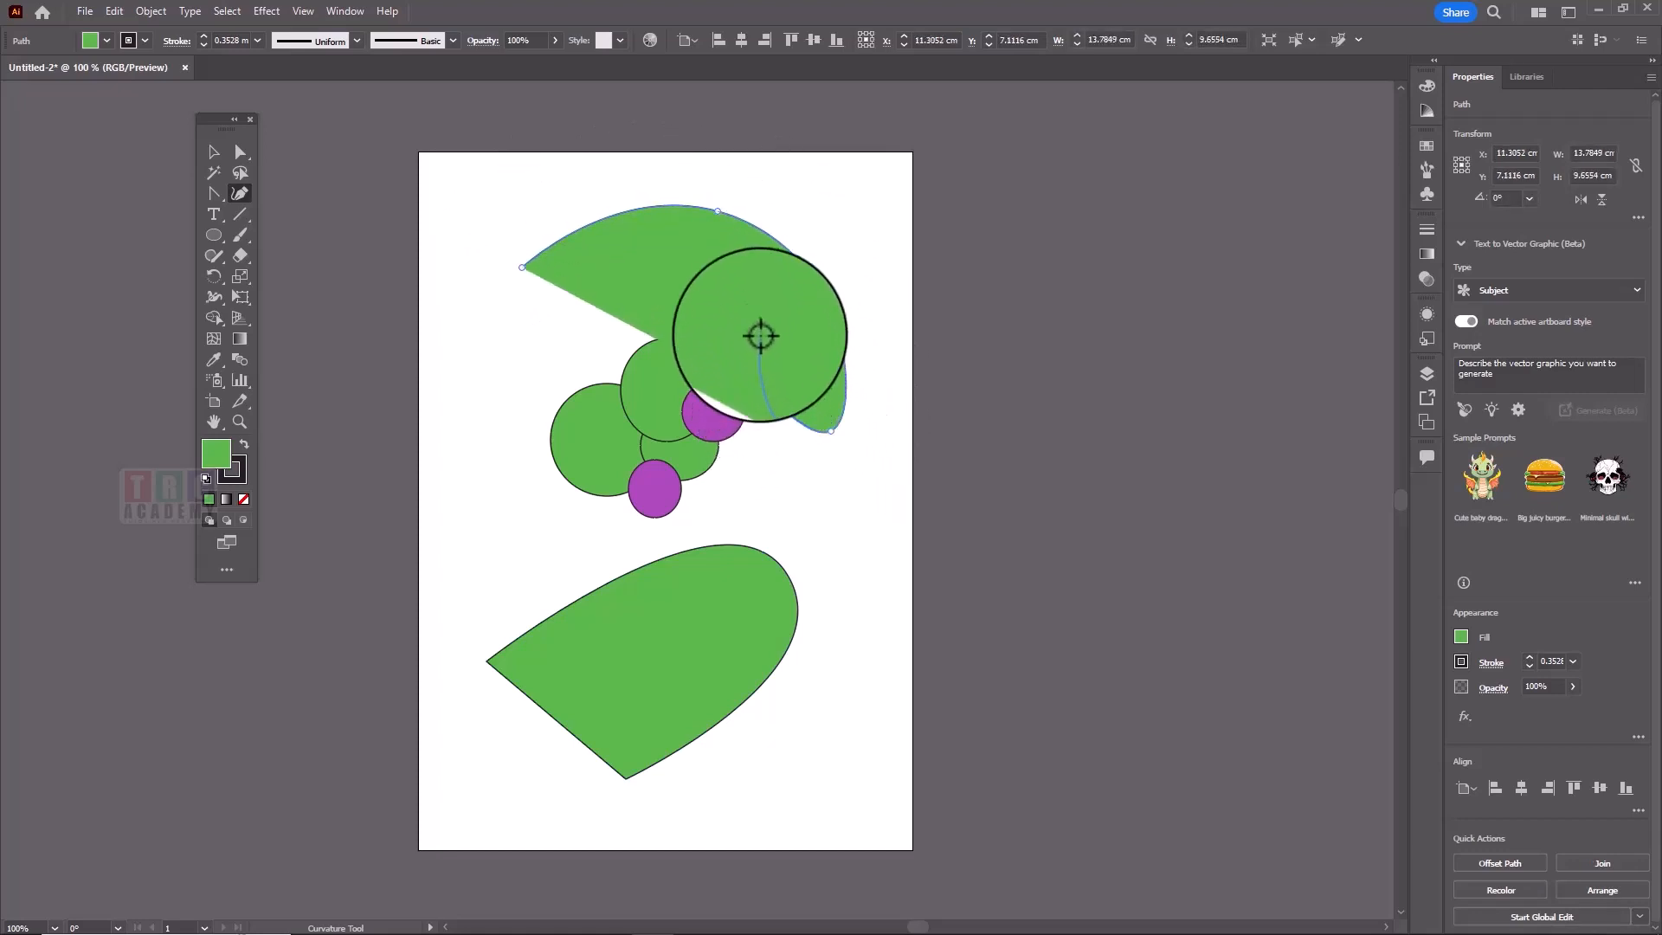
pyautogui.click(746, 240)
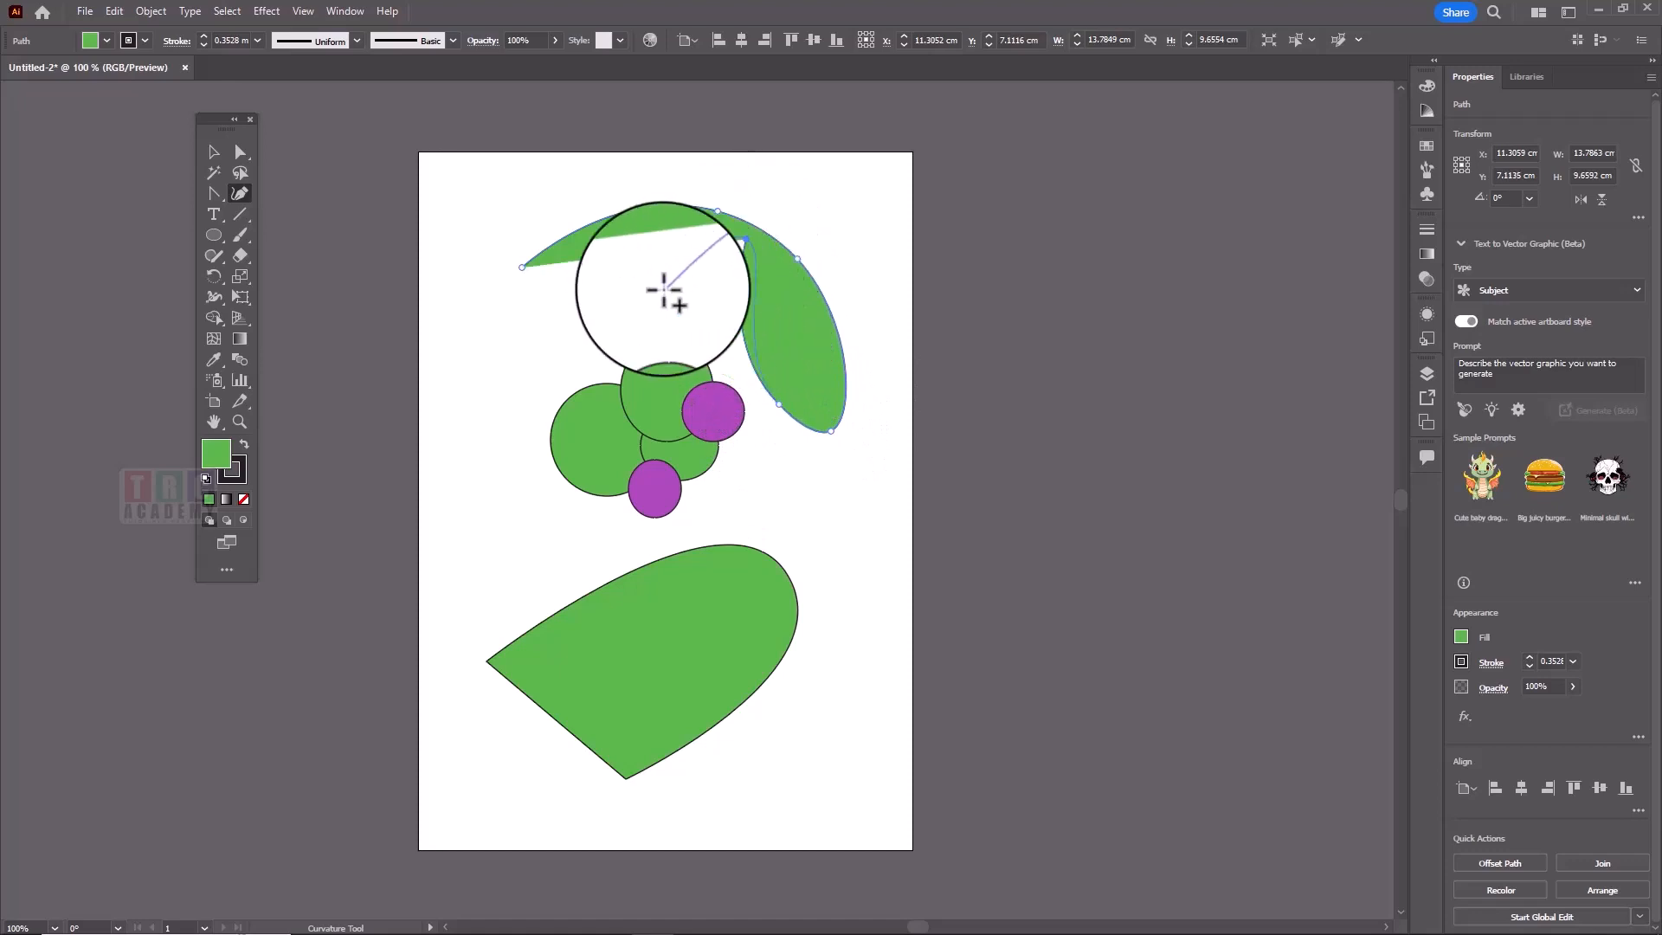
pyautogui.click(565, 313)
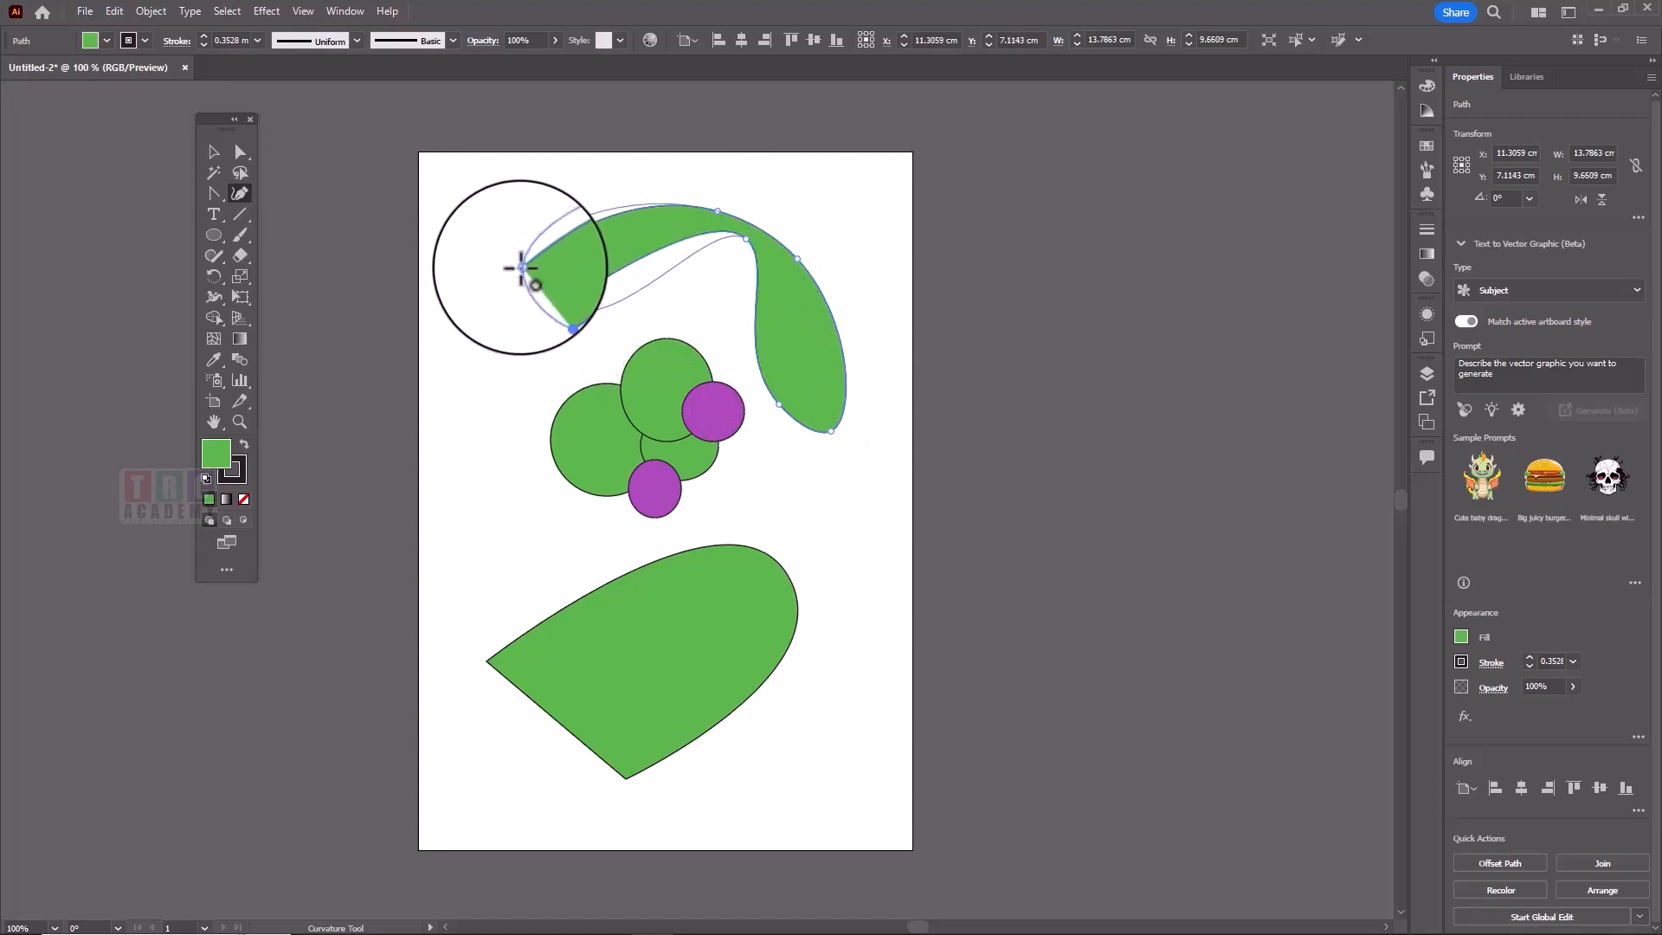
pyautogui.click(522, 269)
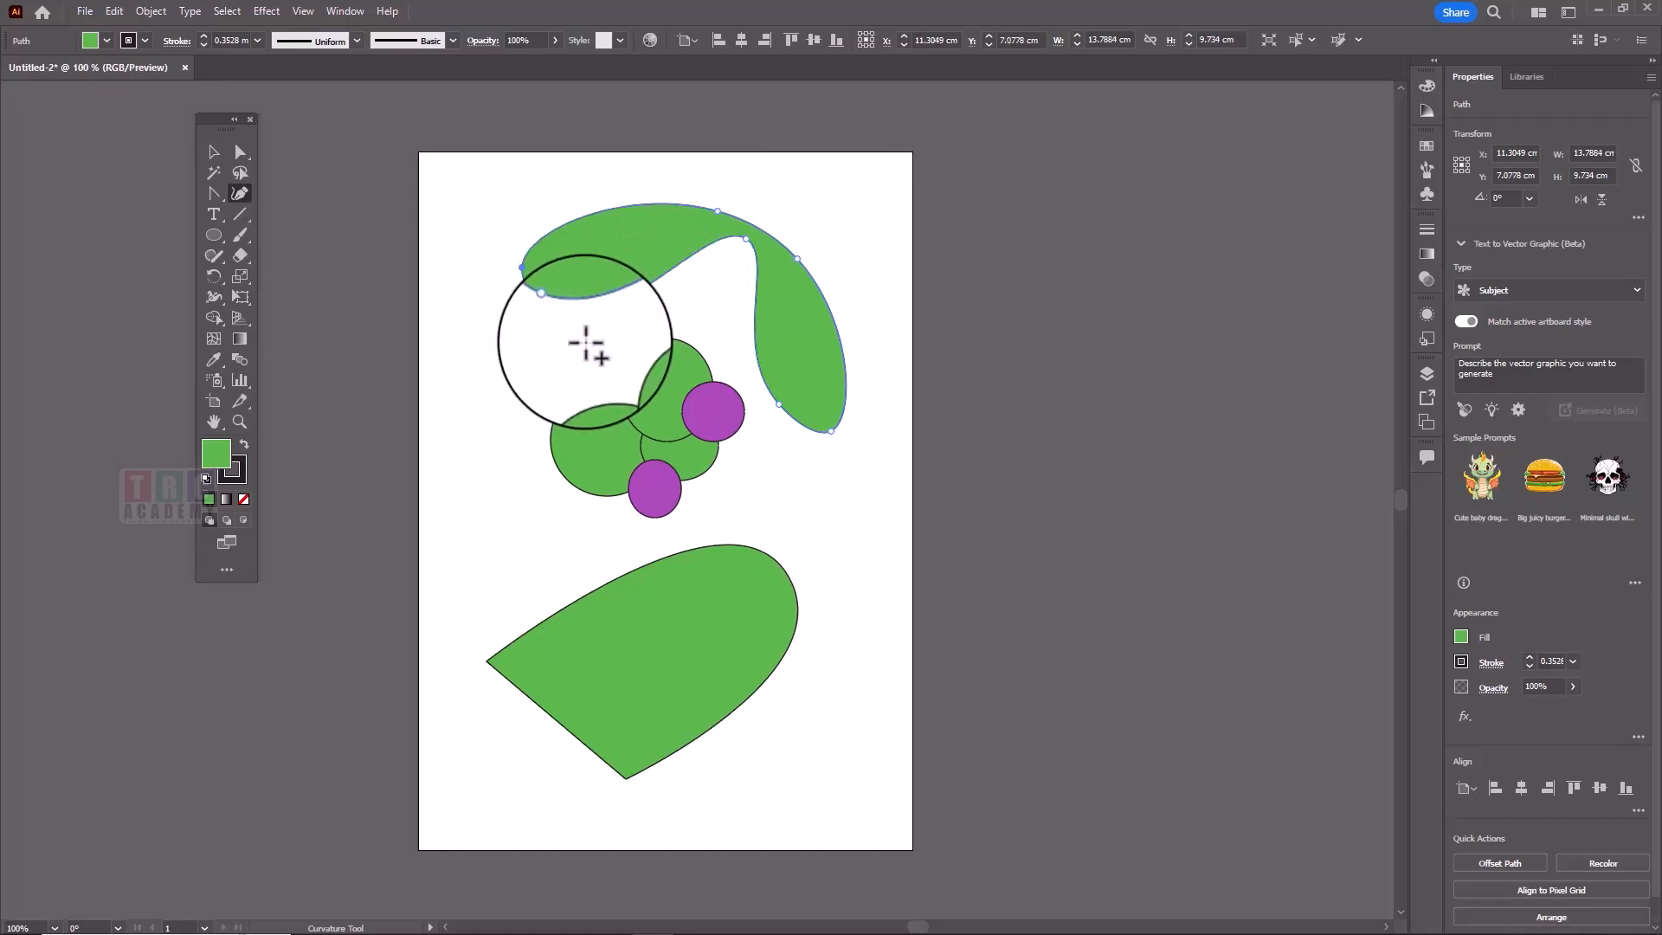
# Step: Reshape the boomerang's upper outer edge to about 13.3 × 10.4 cm overall using Direct Selection and the Curvature tool
pyautogui.click(239, 151)
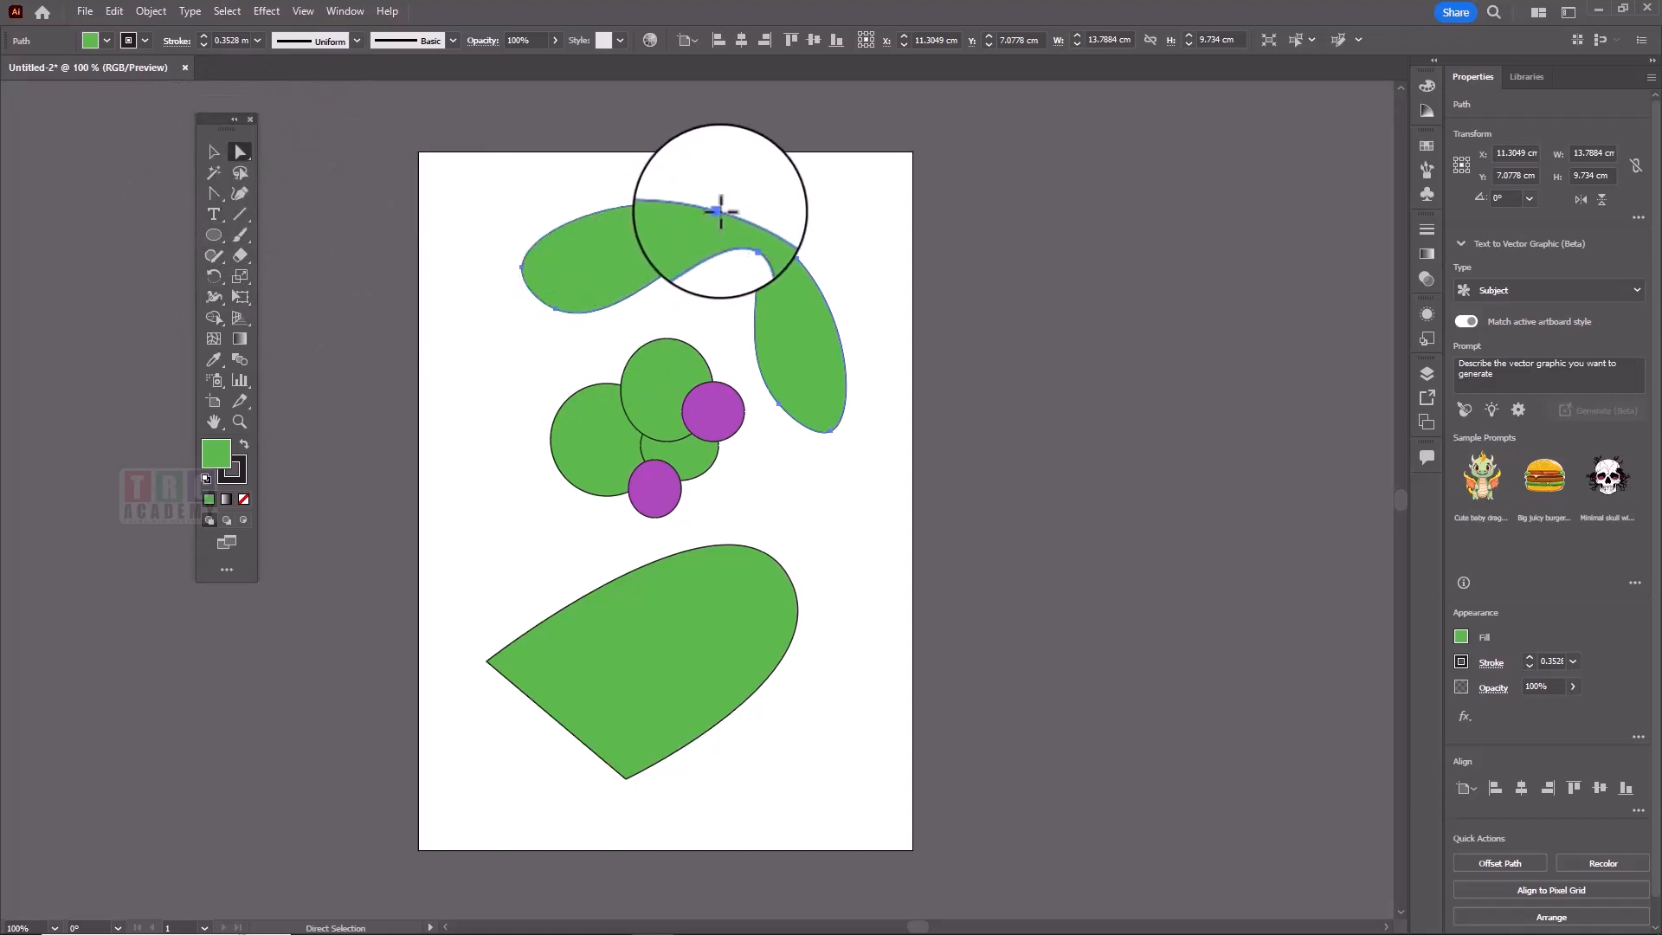
pyautogui.click(718, 211)
pyautogui.moveTo(739, 204); pyautogui.dragTo(855, 222)
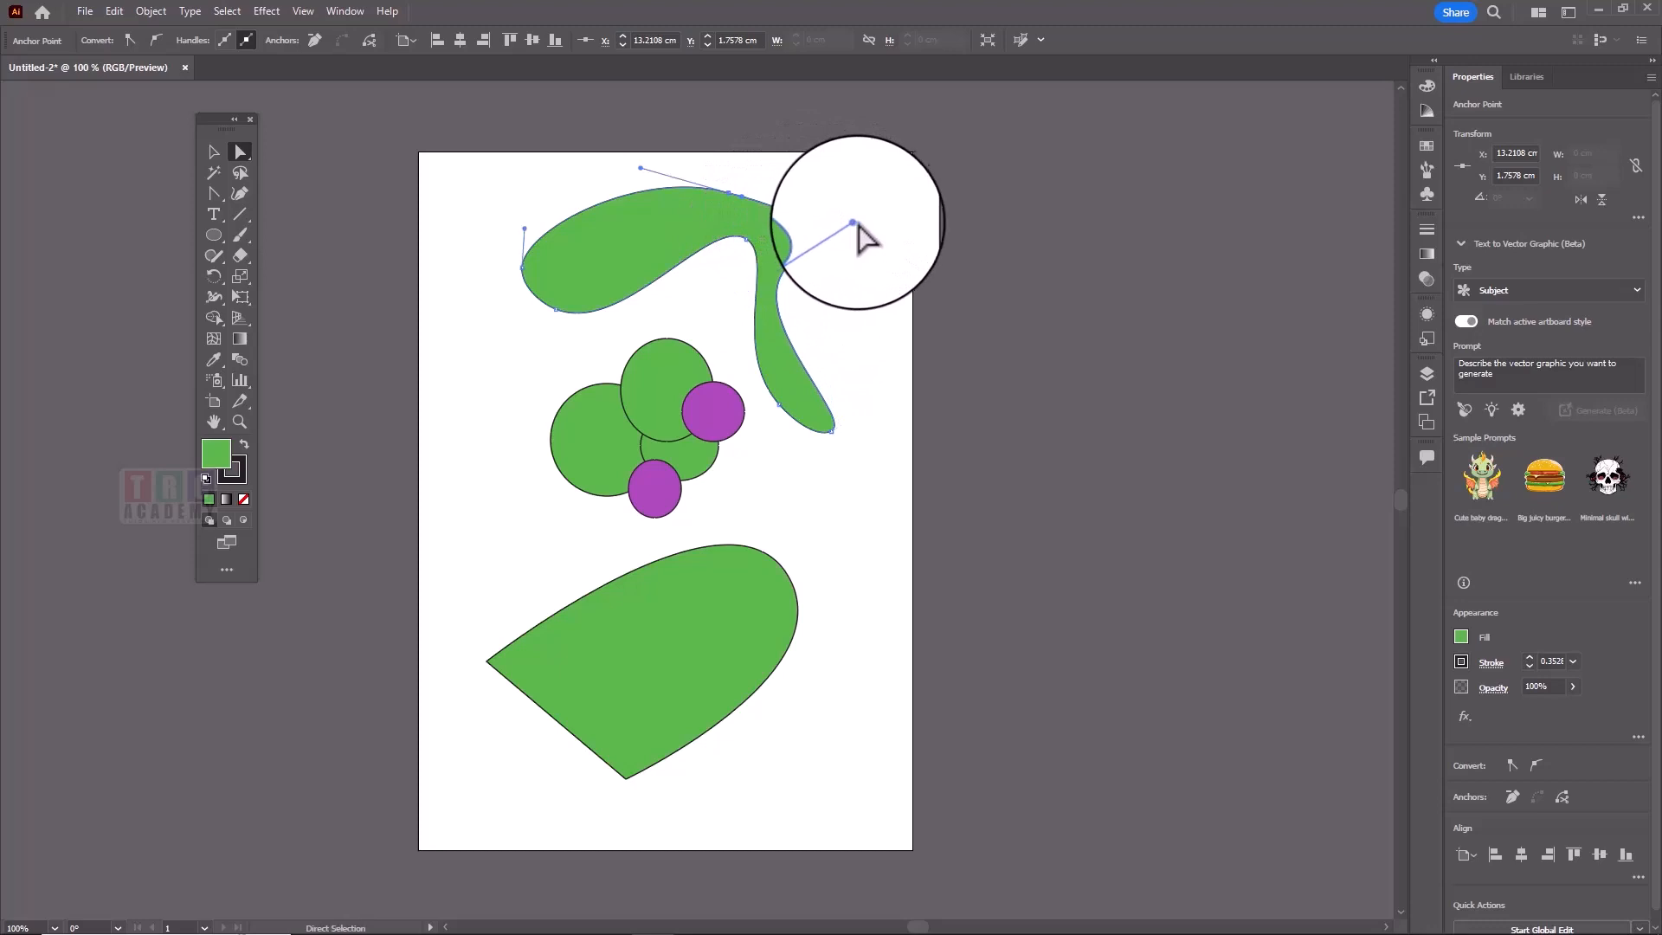
pyautogui.click(237, 191)
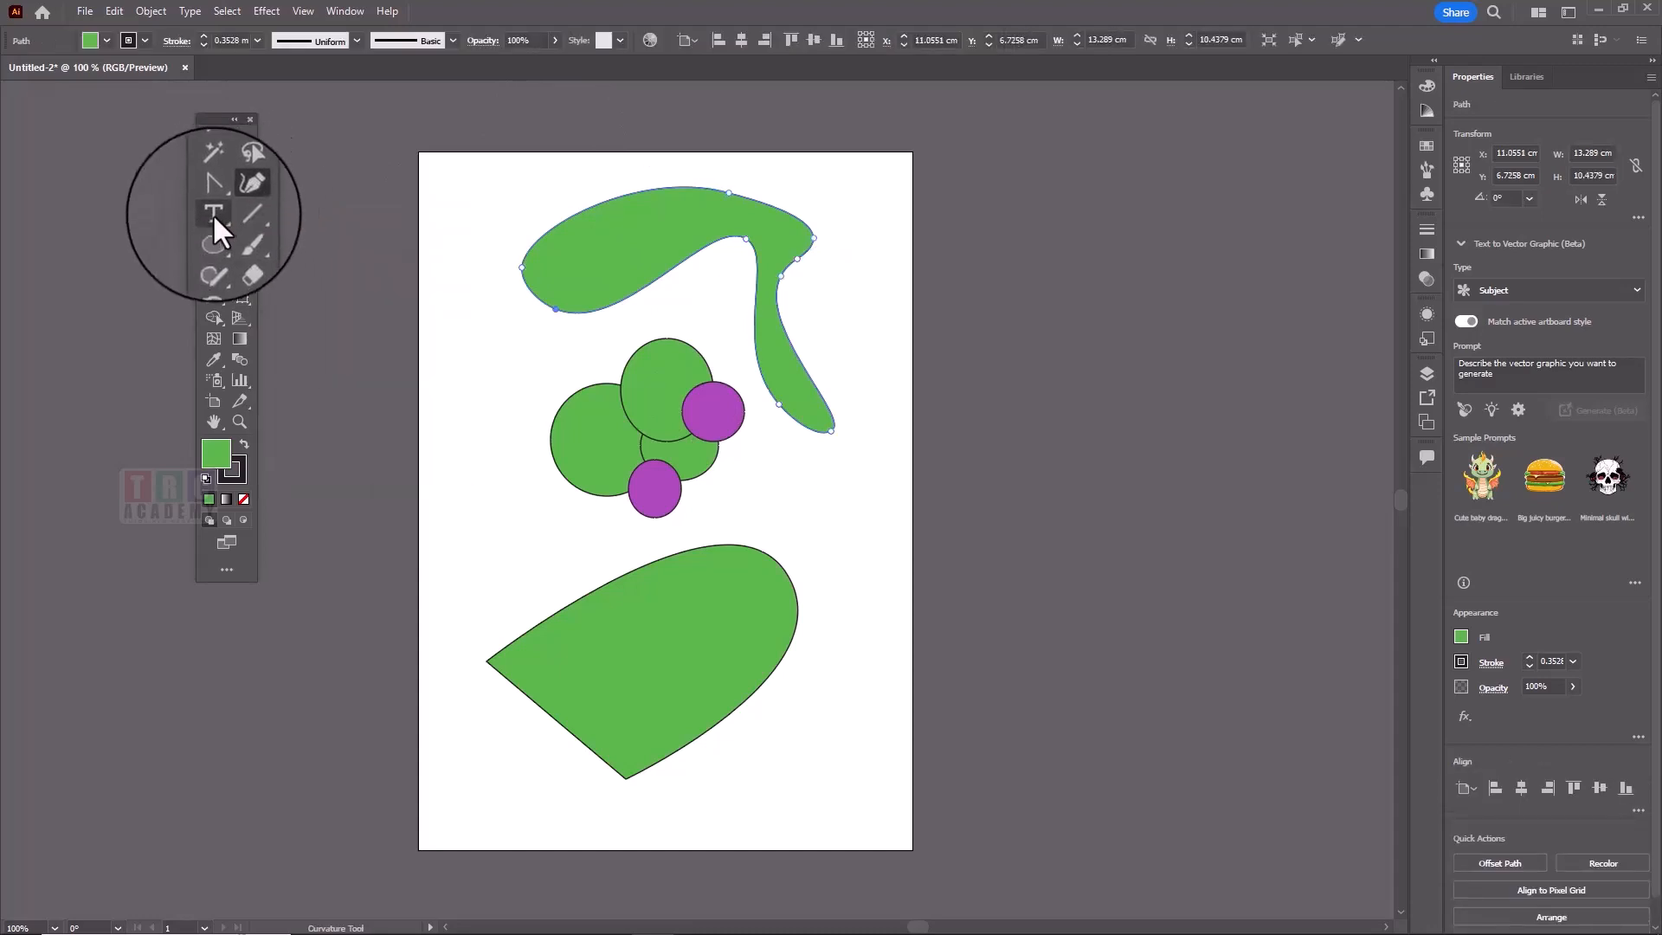
# Step: Tear off the Type tool group as a floating toolbar and place it between the ellipses and the lower shape
pyautogui.moveTo(215, 218); pyautogui.dragTo(409, 227)
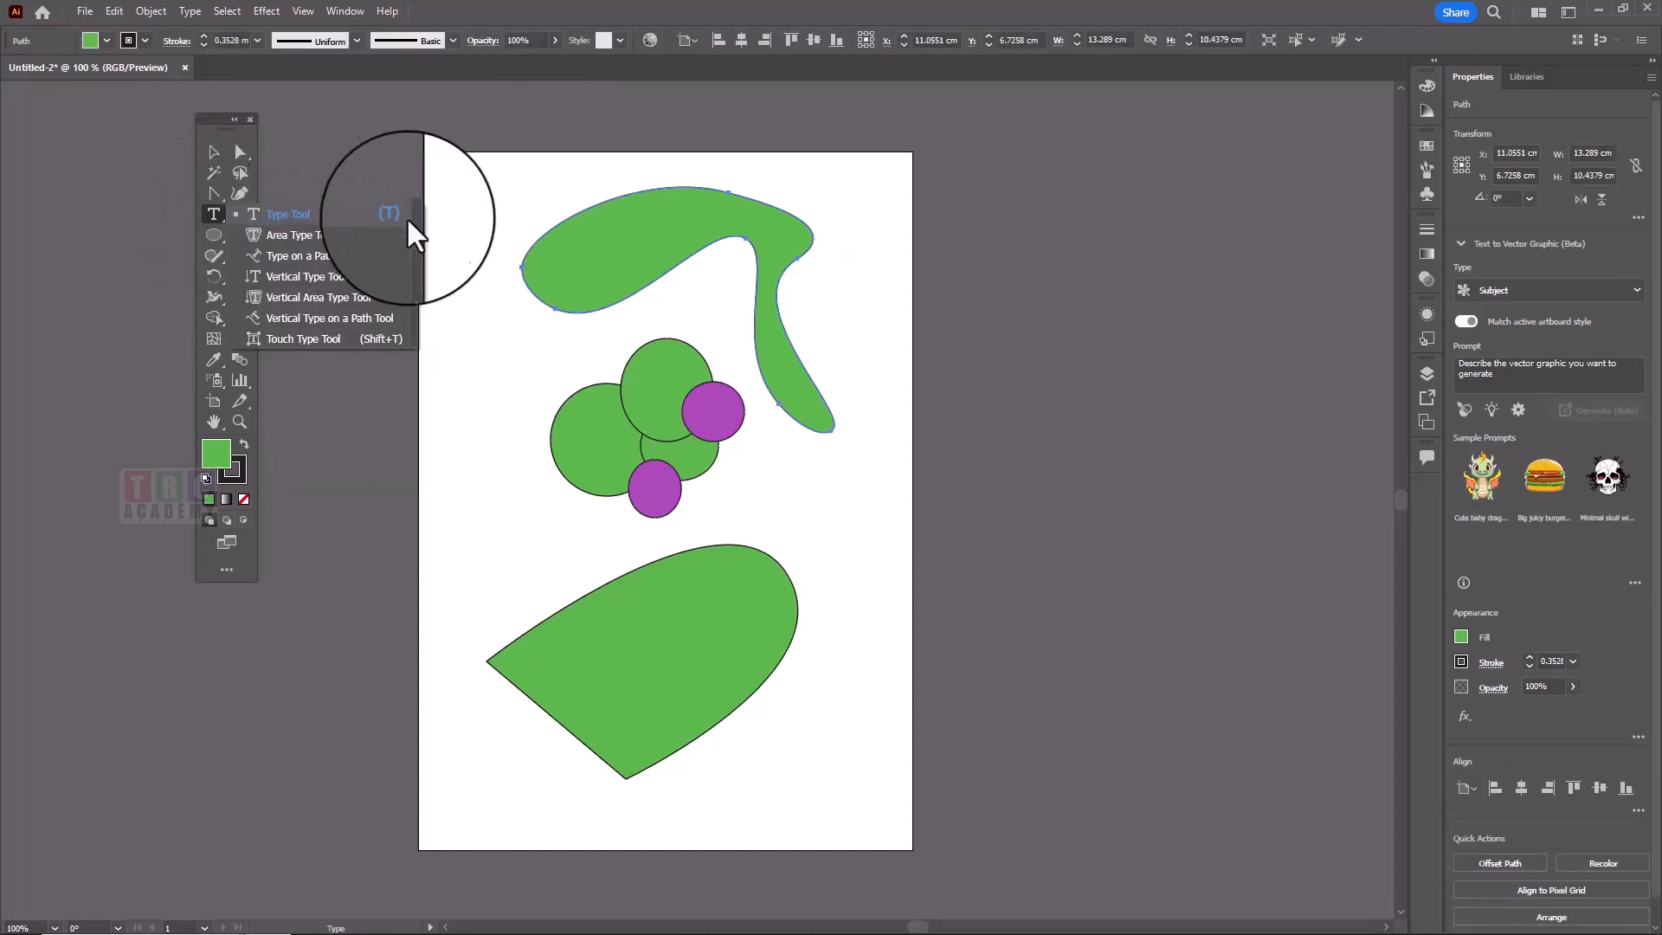
pyautogui.click(412, 276)
pyautogui.moveTo(315, 241); pyautogui.dragTo(517, 515)
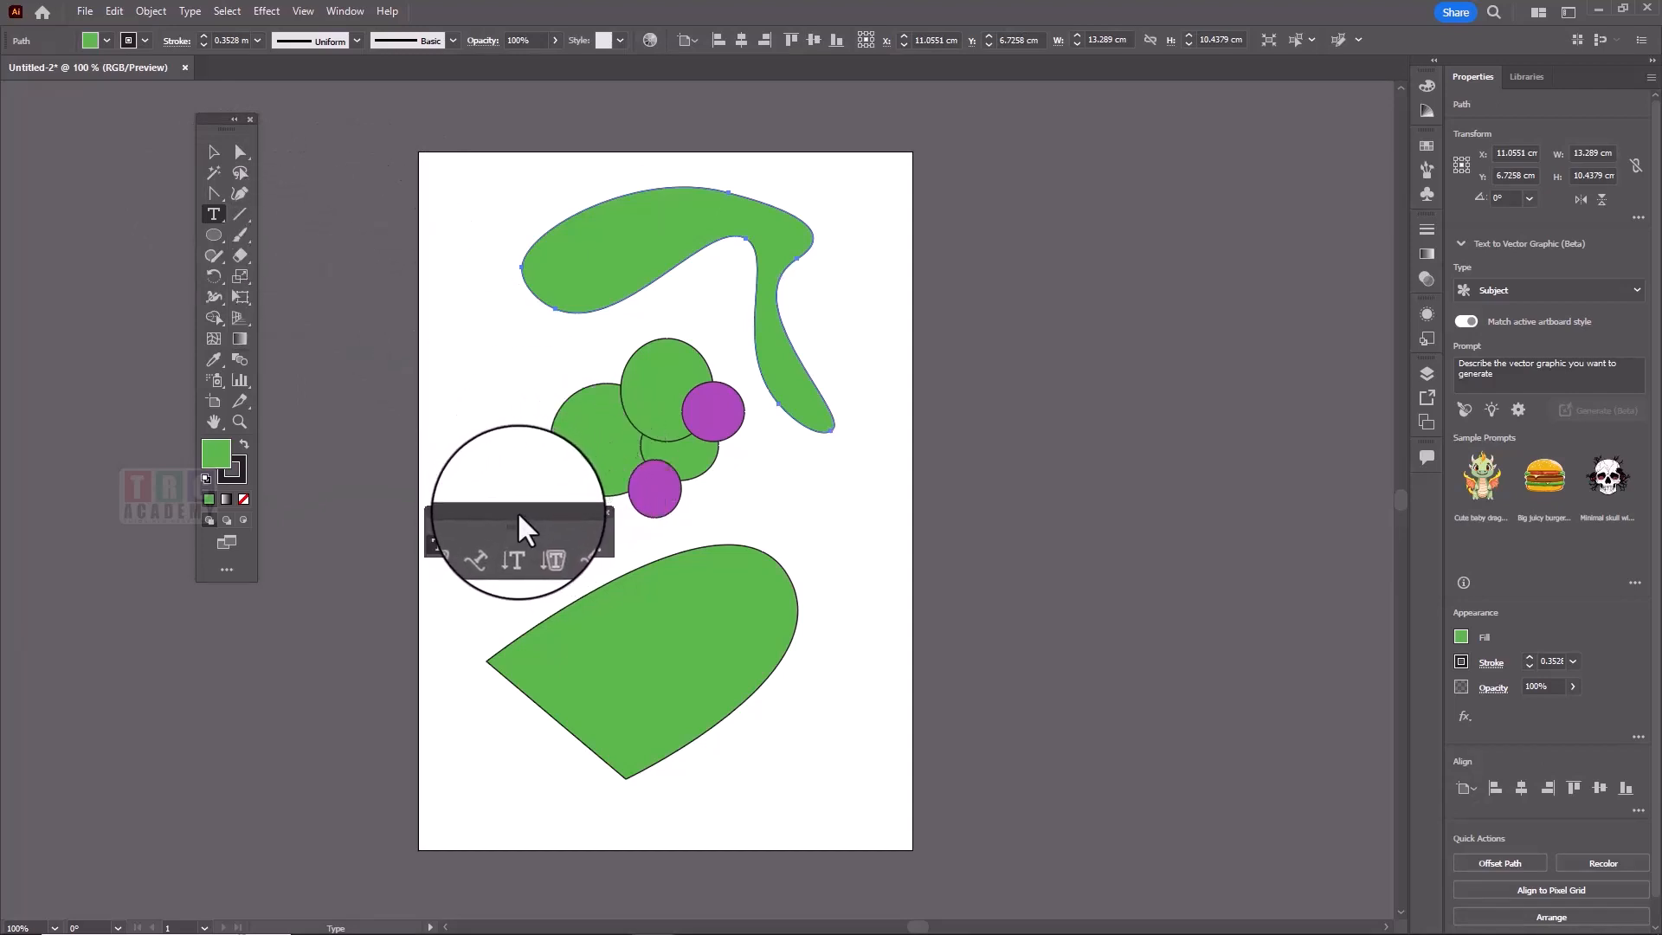